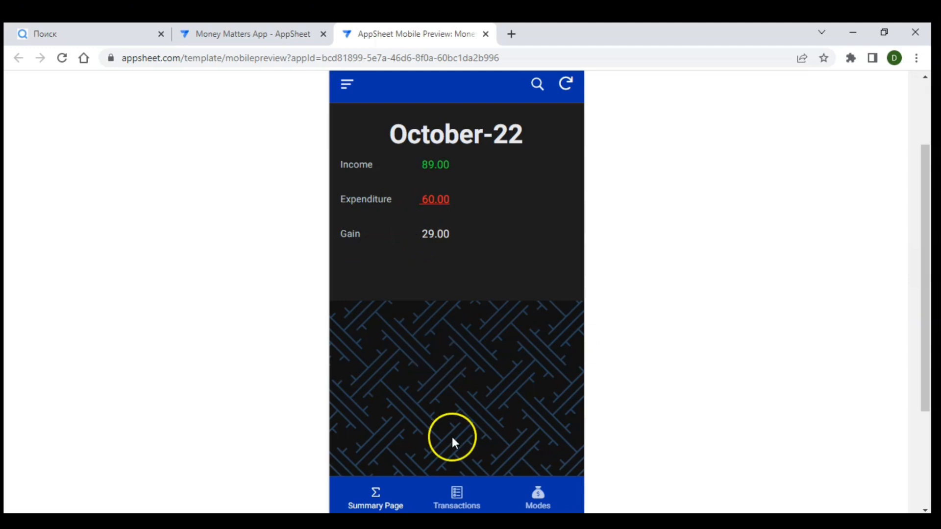
- Open the Transactions view and look through the income and expenditure entries across the table's columns
left_click(461, 494)
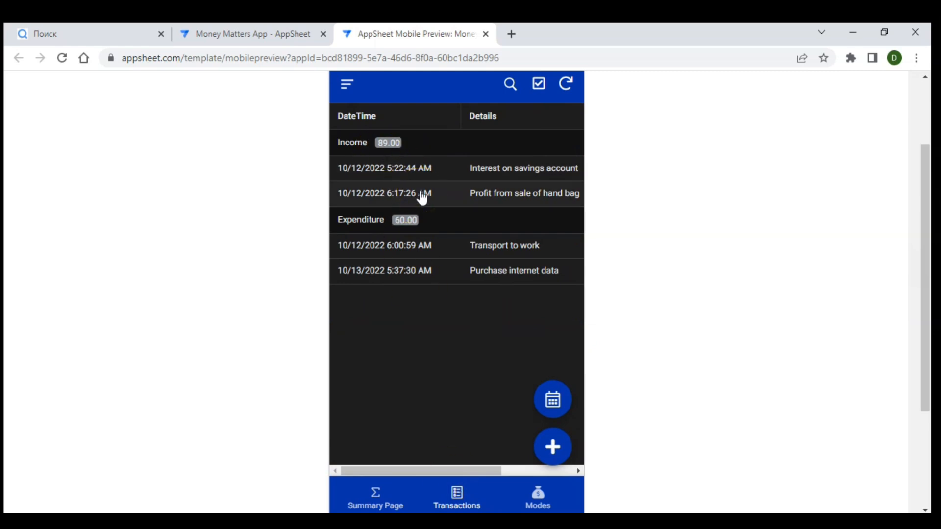
left_click(390, 218)
scroll(429, 186, "right", 3)
scroll(430, 191, "left", 3)
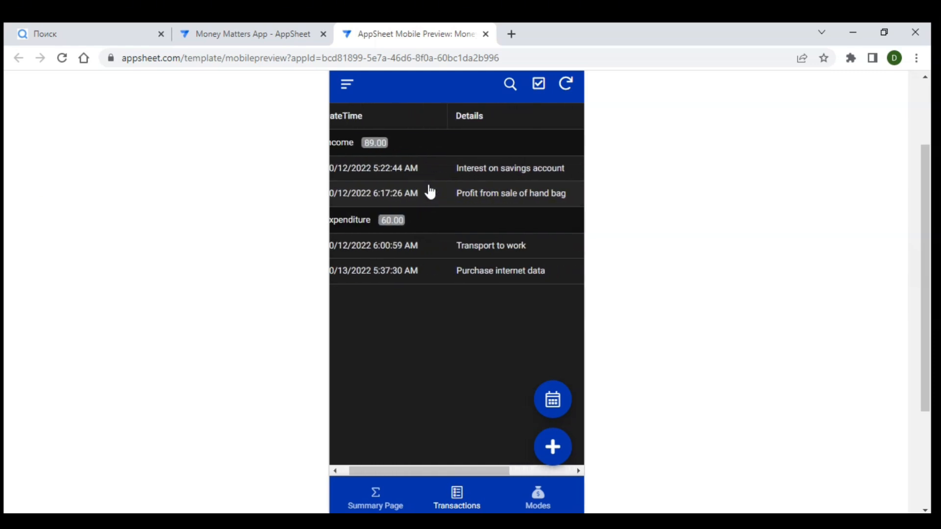
left_click(367, 249)
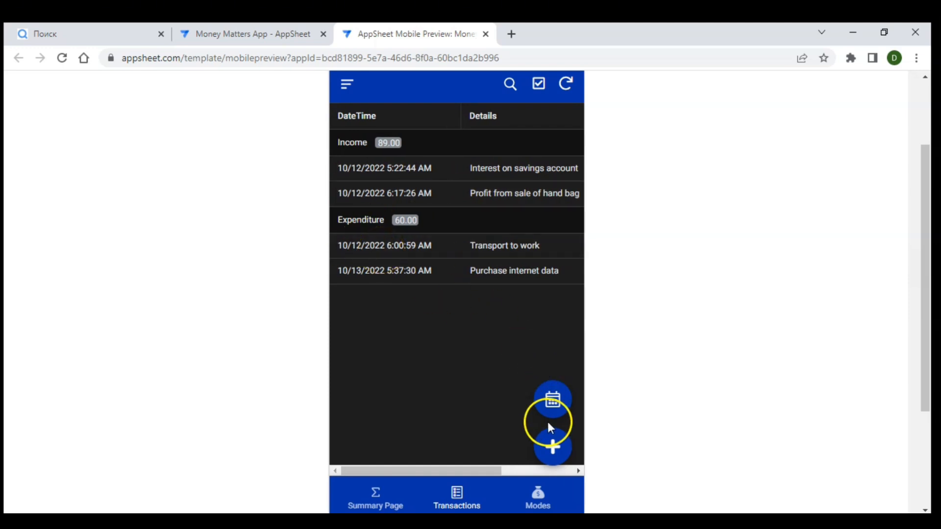
- Browse the transactions calendar month by month back to June 2022, and return to the table view
left_click(552, 405)
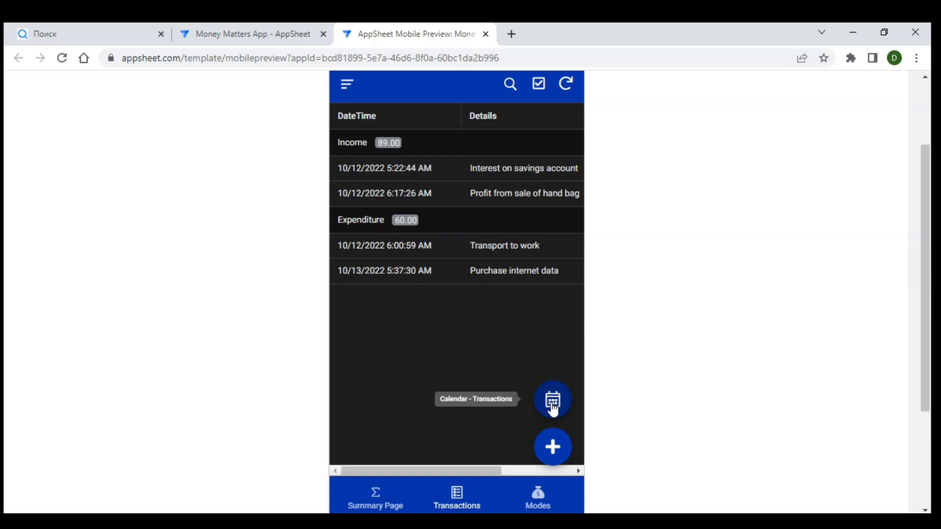
left_click(552, 405)
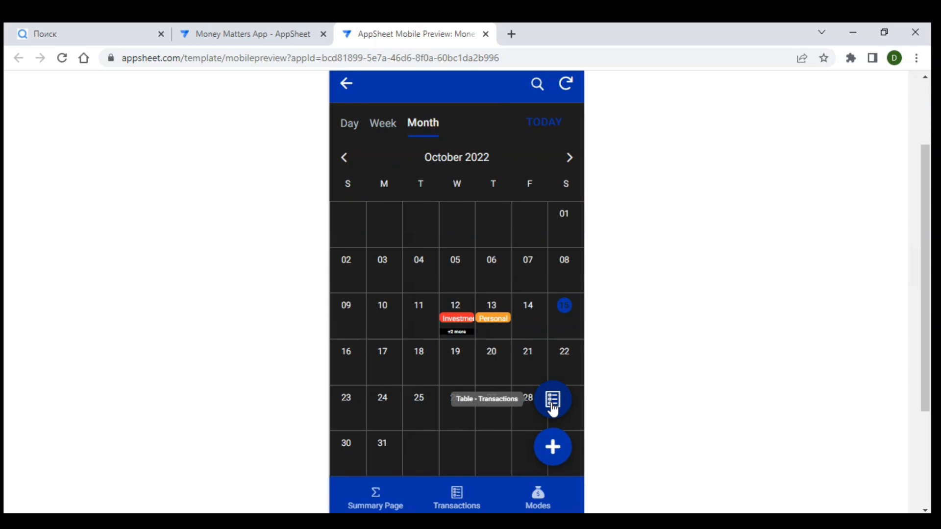
left_click(342, 158)
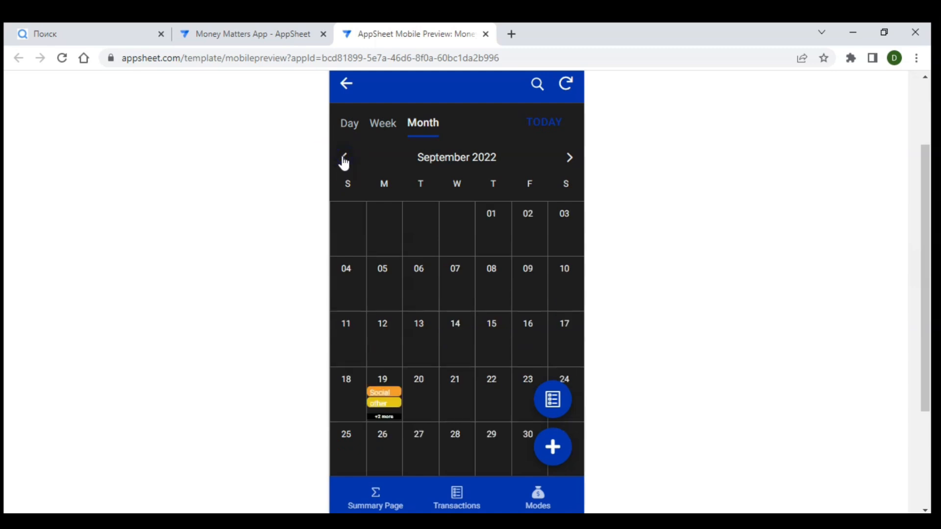
left_click(344, 159)
left_click(344, 159)
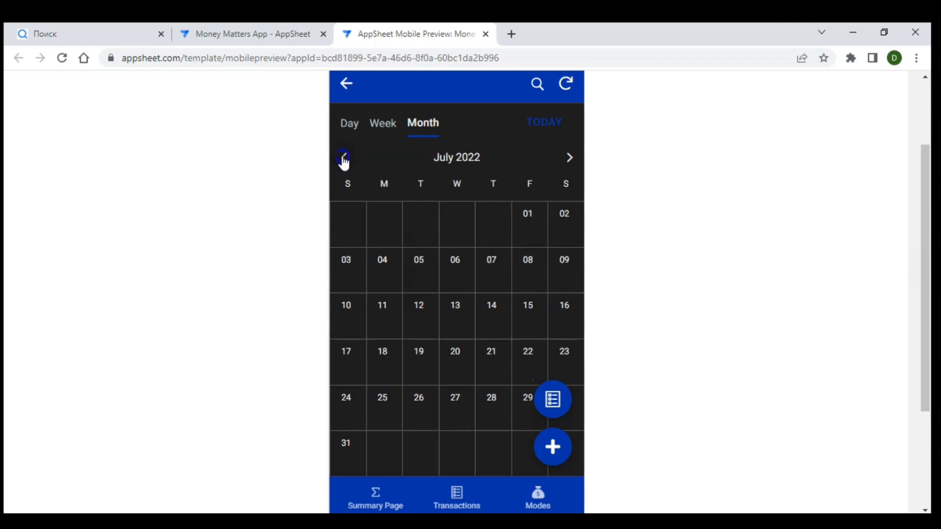
left_click(344, 159)
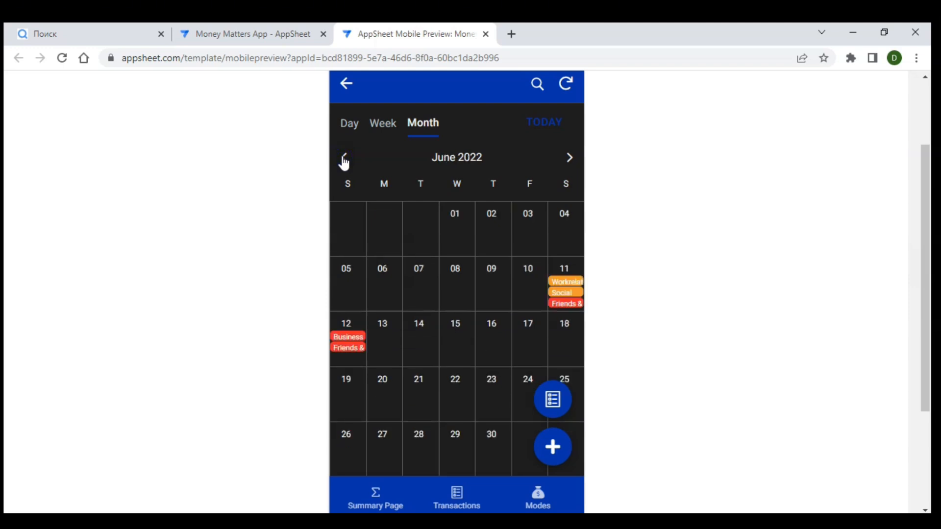
left_click(557, 407)
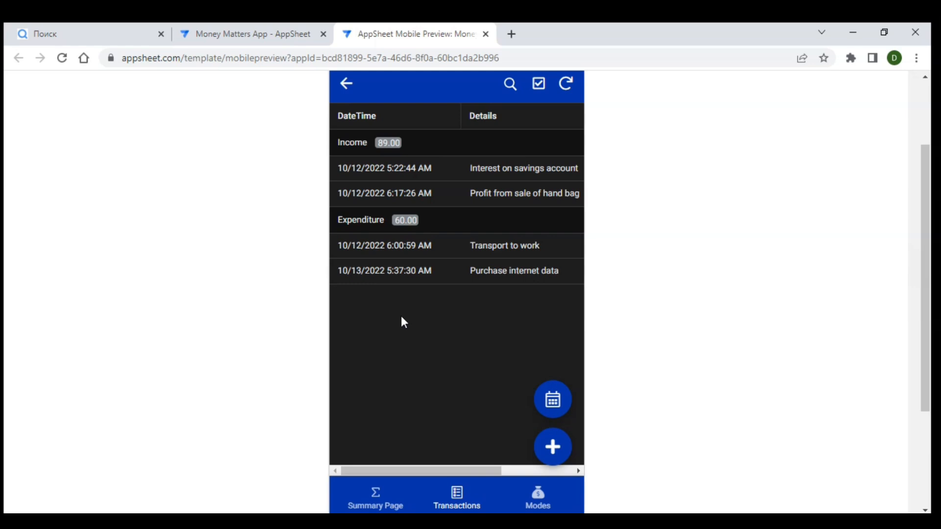
- Start a new Expenditure transaction with the category Workrelated and Mobile Money as the mode of payment
left_click(553, 446)
left_click(434, 374)
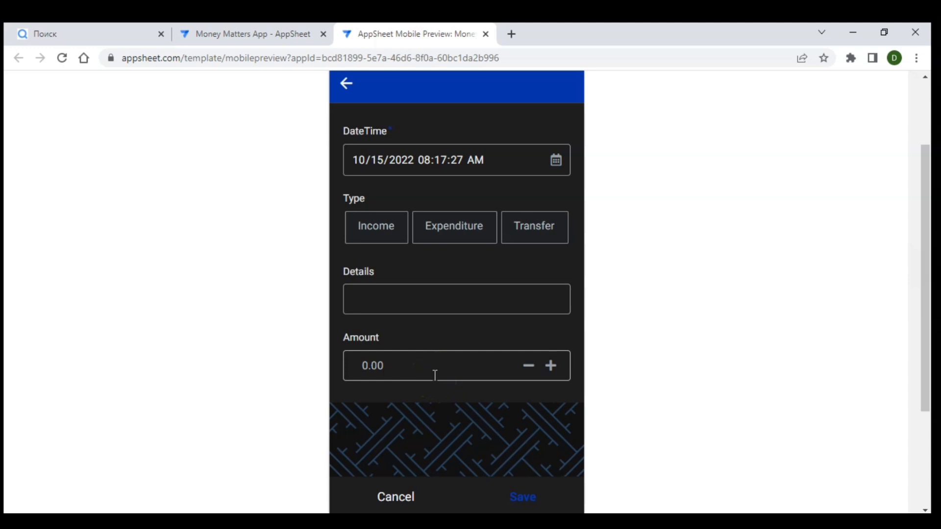
left_click(443, 231)
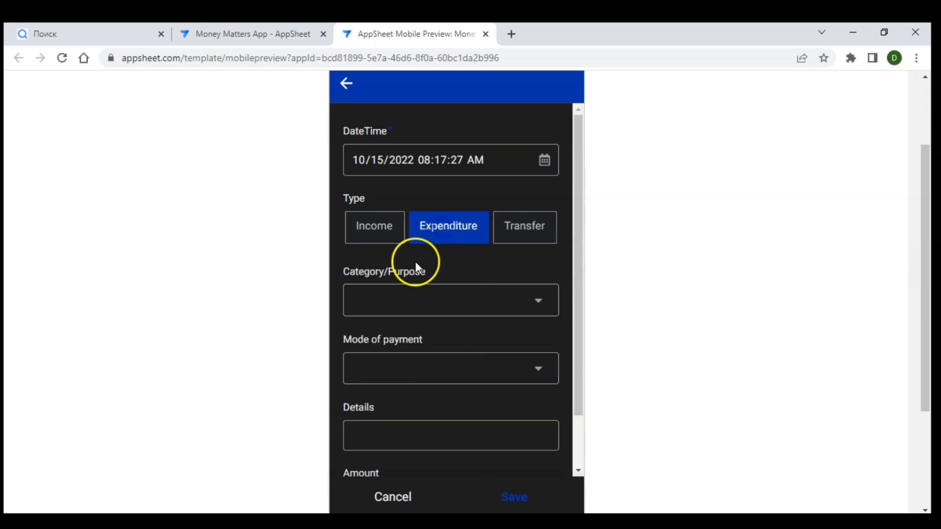
left_click(418, 298)
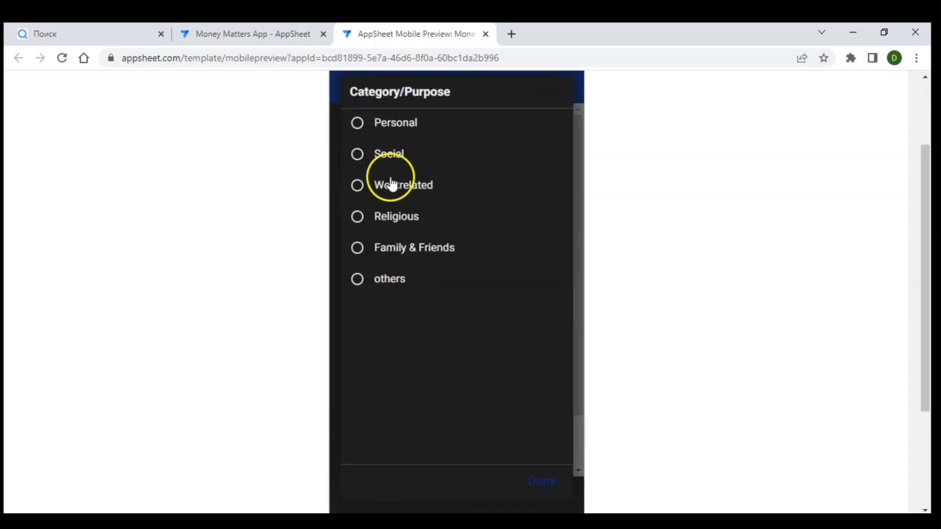
left_click(397, 191)
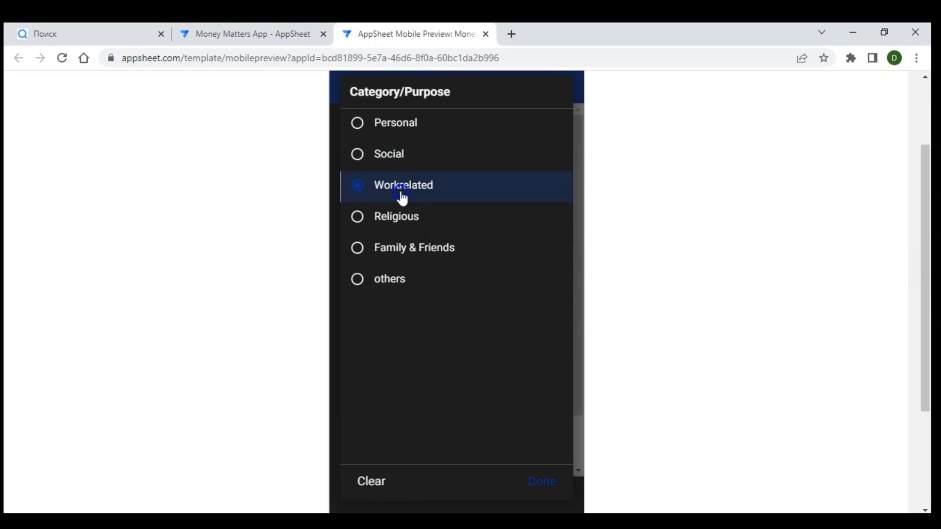
left_click(384, 367)
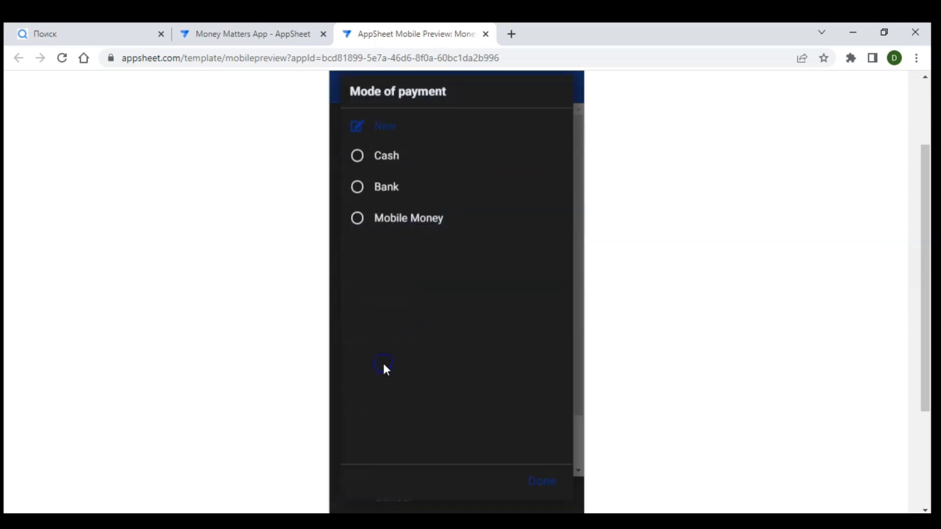
left_click(390, 219)
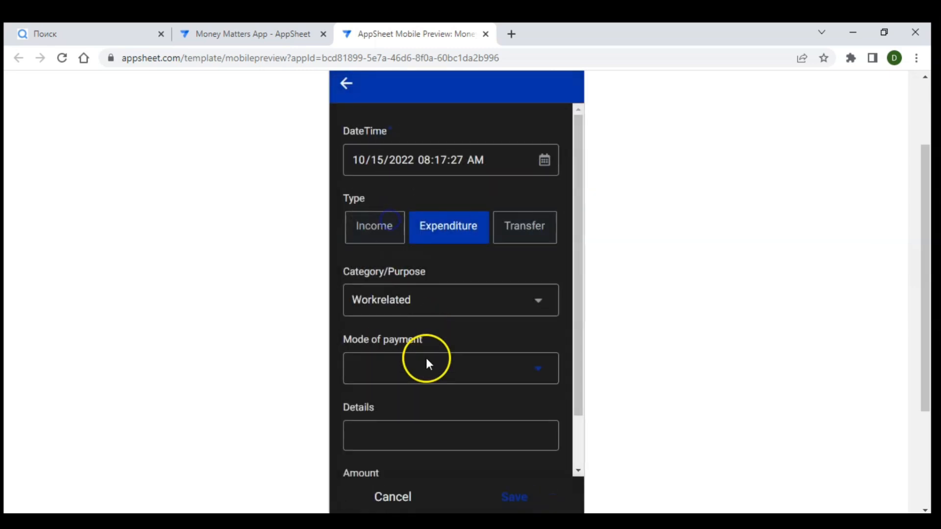
- Enter "Trip to register's office" as the details and 100 as the amount, and save the transaction
scroll(425, 360, "down", 1)
left_click(408, 373)
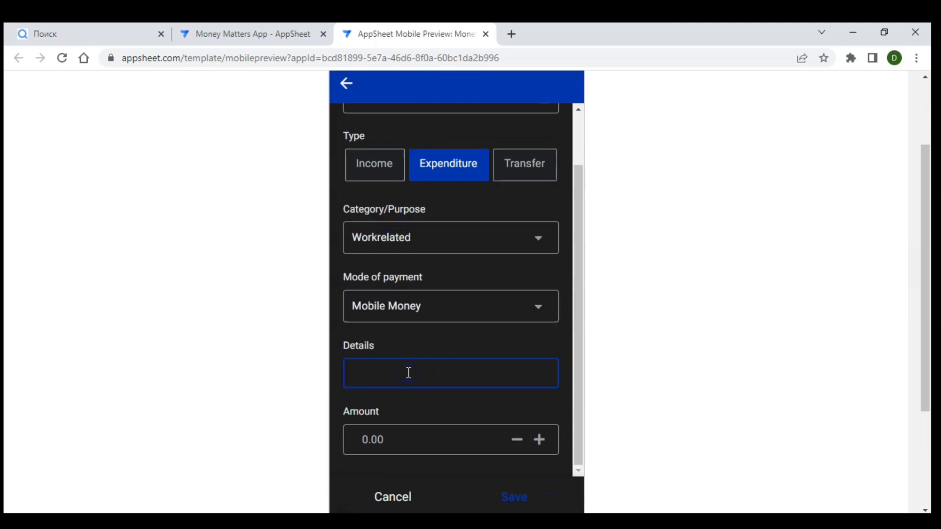
type("Trip to regis")
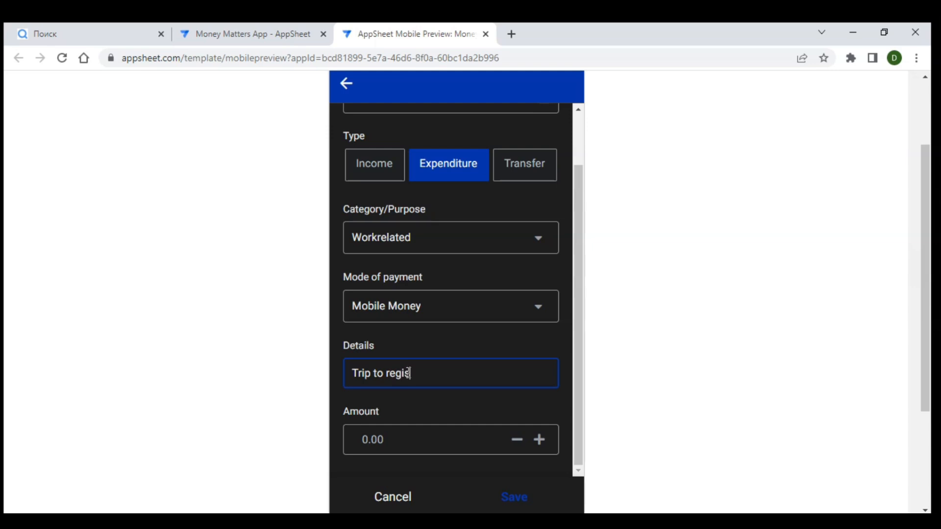
type("ter's office")
left_click(391, 433)
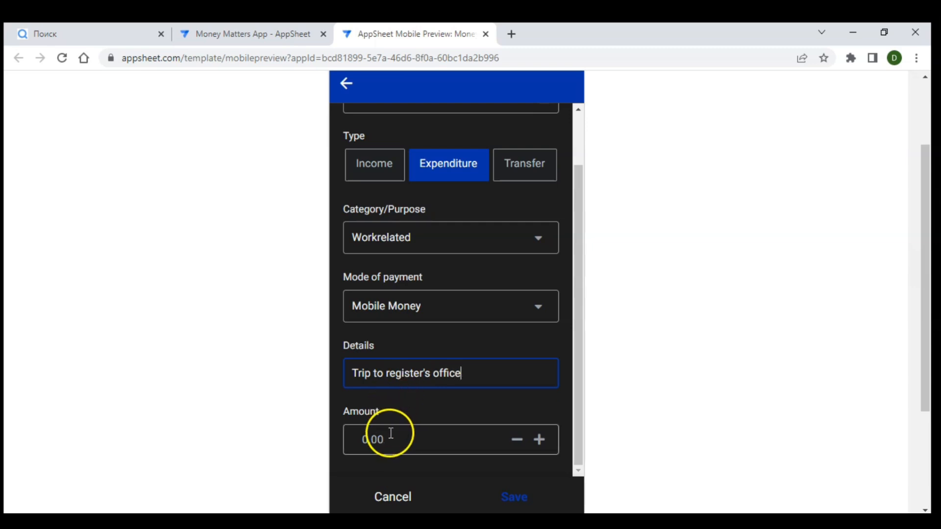
type("10")
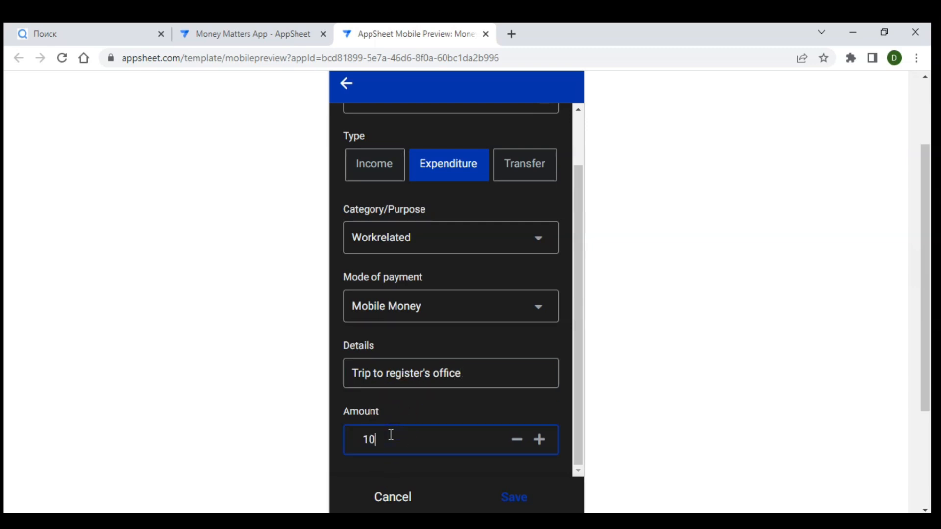
type("0")
left_click(511, 497)
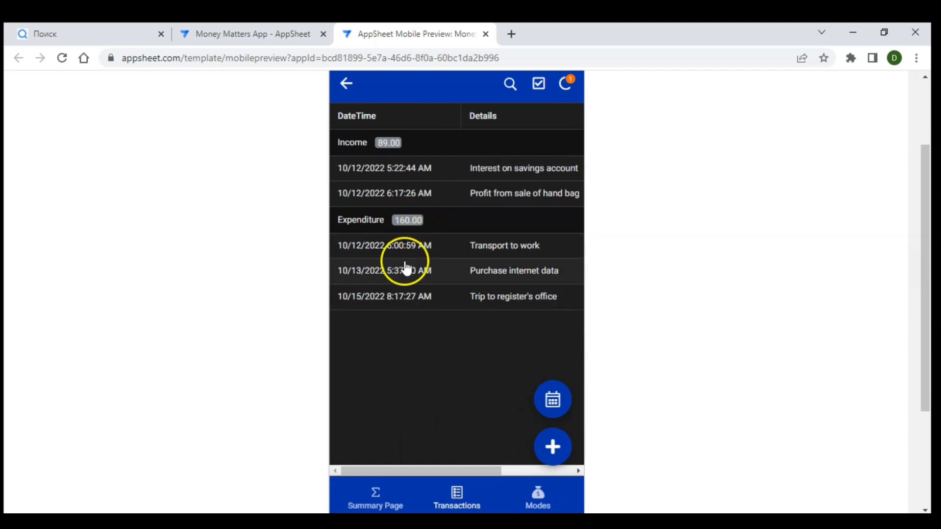
- Open the Modes view and examine the chart segments for Mobile Money, Cash and Bank
left_click(385, 496)
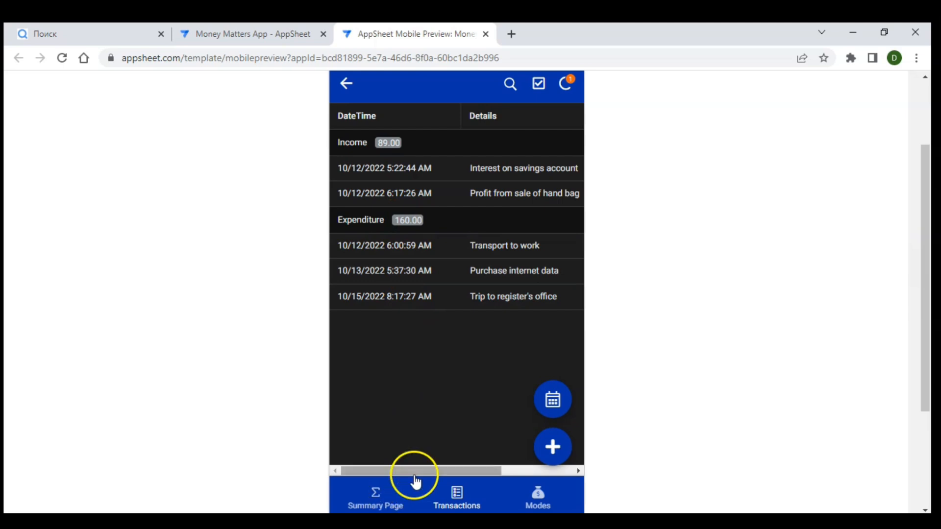
left_click(537, 498)
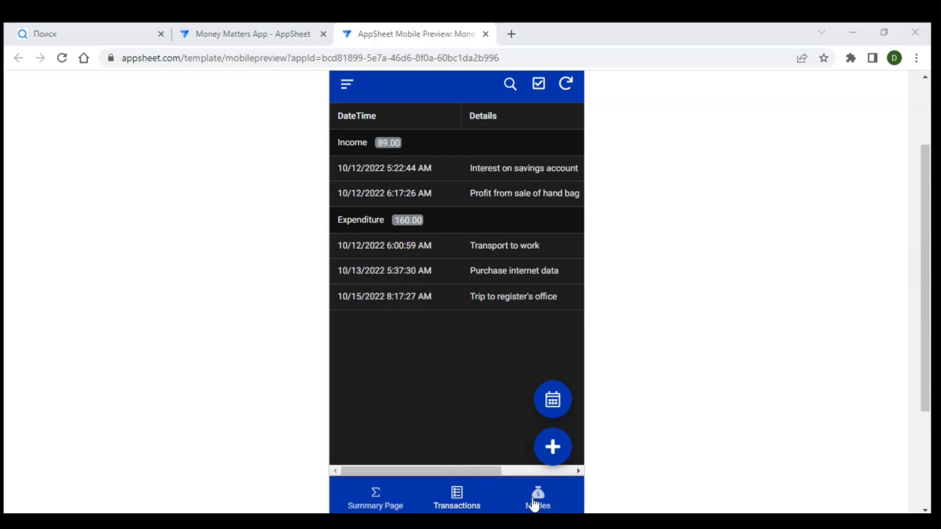
left_click(351, 354)
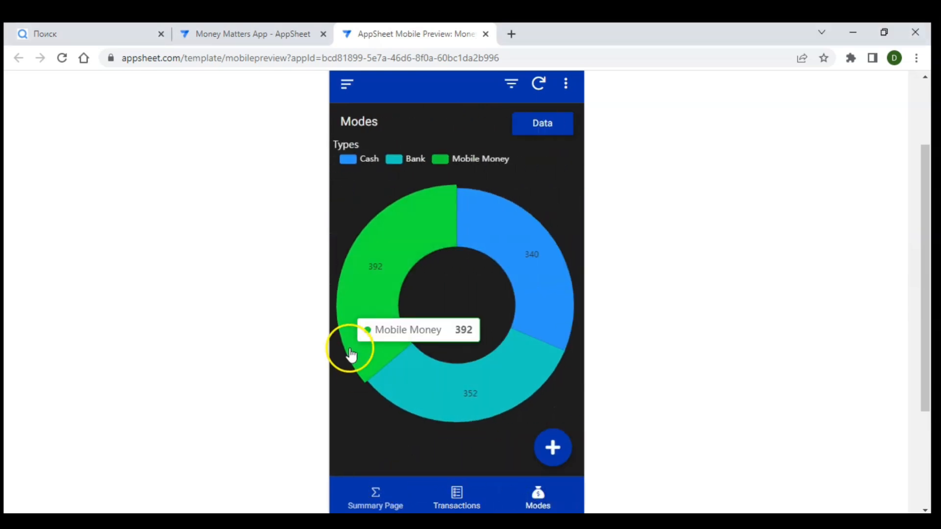
left_click(459, 168)
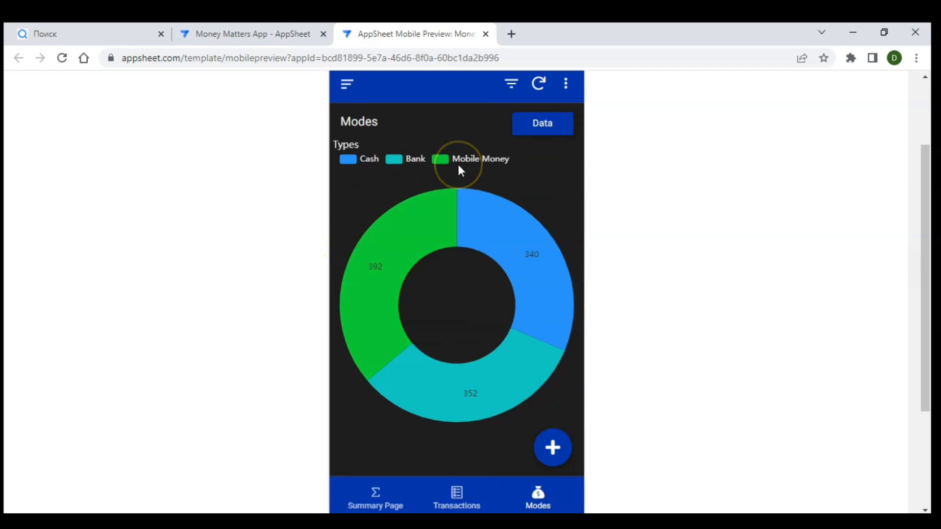
left_click(542, 284)
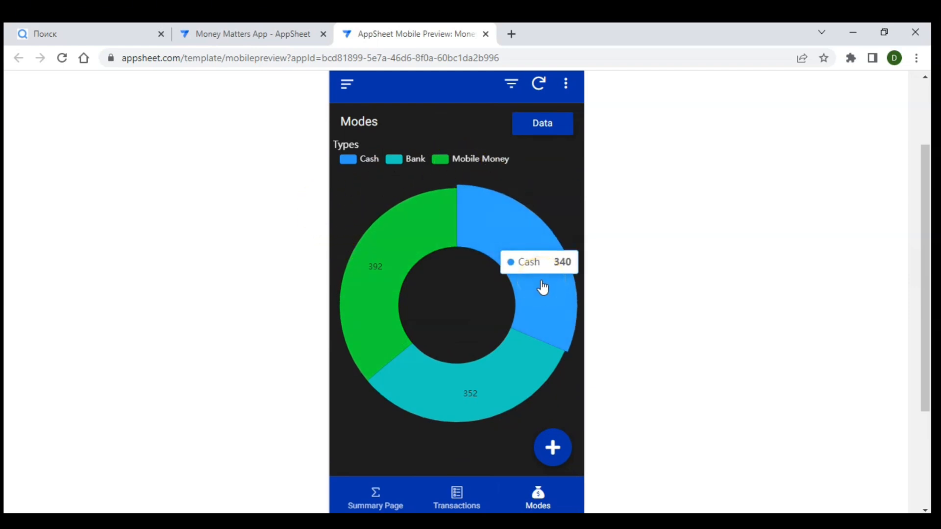
left_click(485, 385)
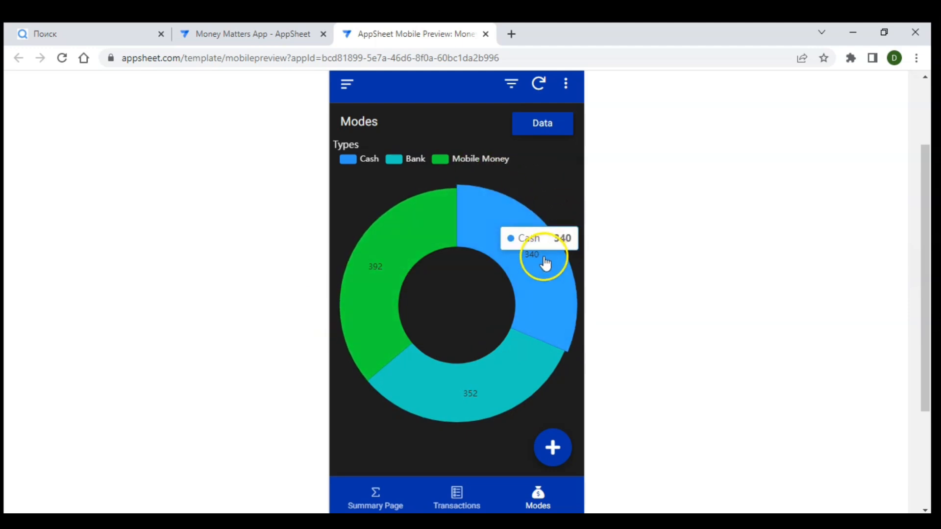
- Open the Cash record from the chart and review its balances, receipts and payments
left_click(545, 263)
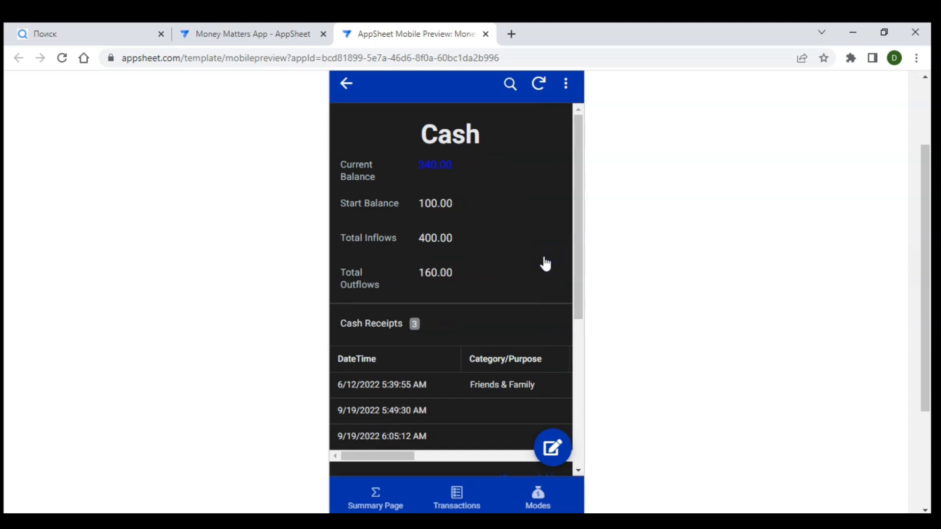
scroll(431, 330, "down", 2)
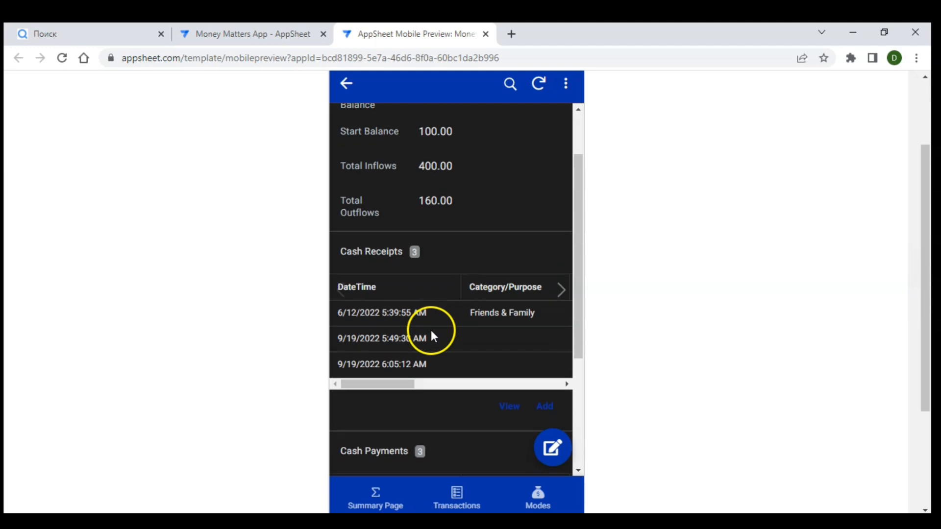
scroll(431, 330, "down", 1)
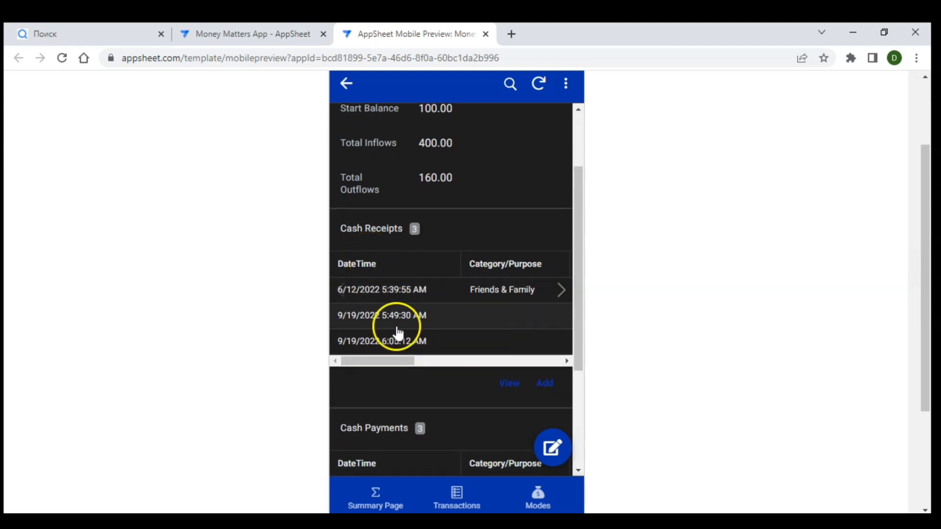
scroll(396, 330, "down", 3)
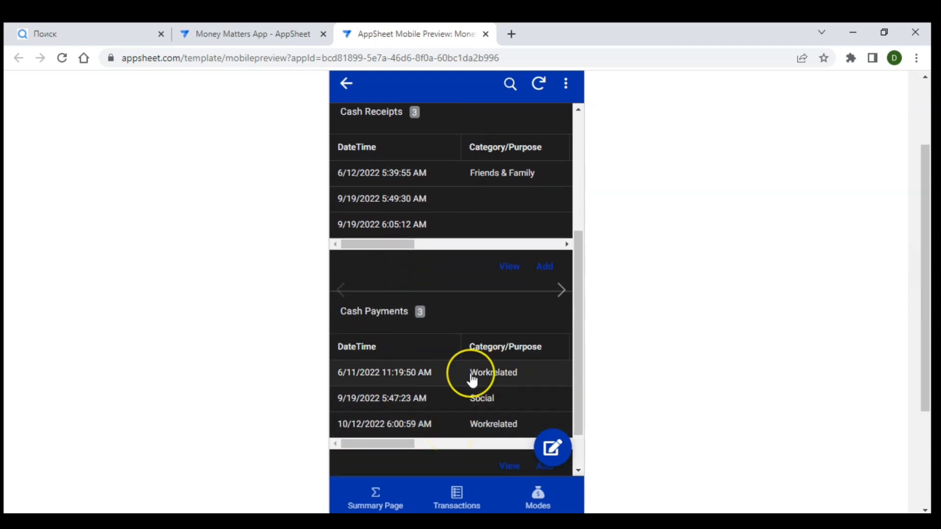
scroll(472, 378, "up", 5)
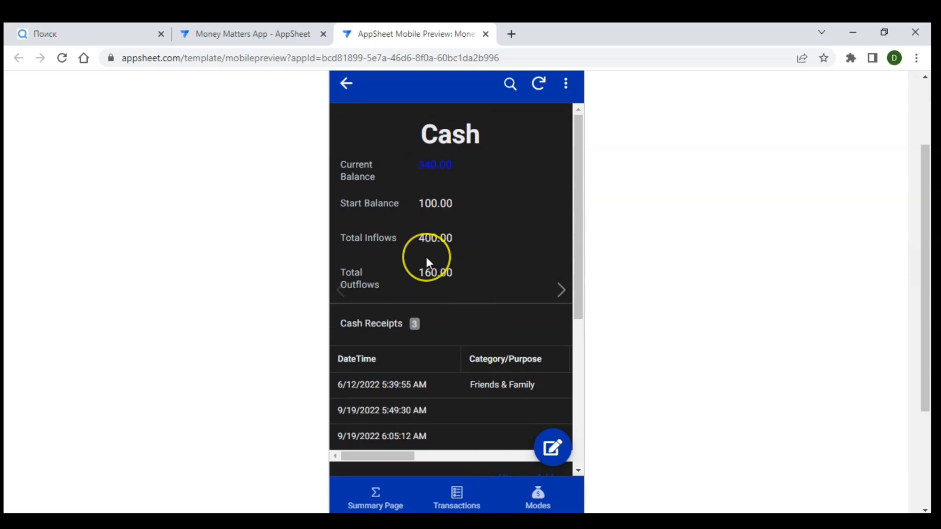
- Go through the Bank and Mobile Money records, and return to the Summary Page
left_click(558, 292)
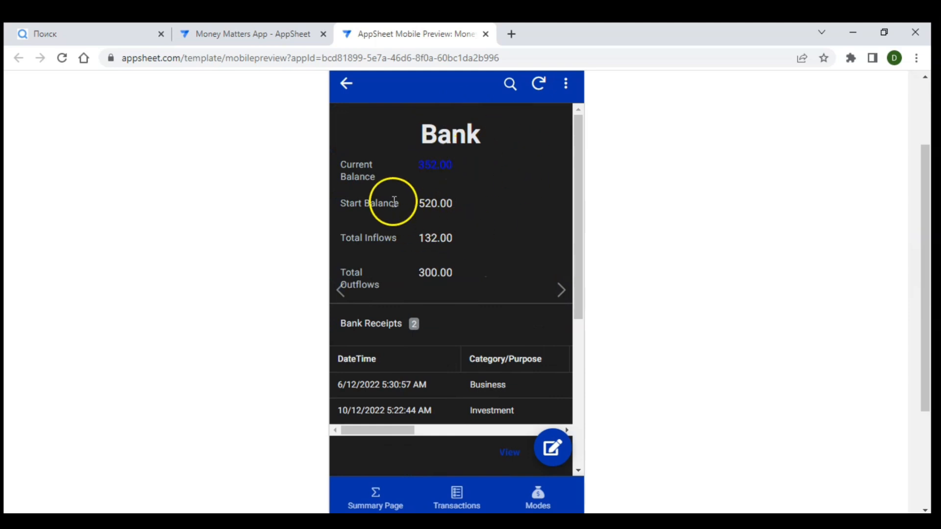
left_click(560, 291)
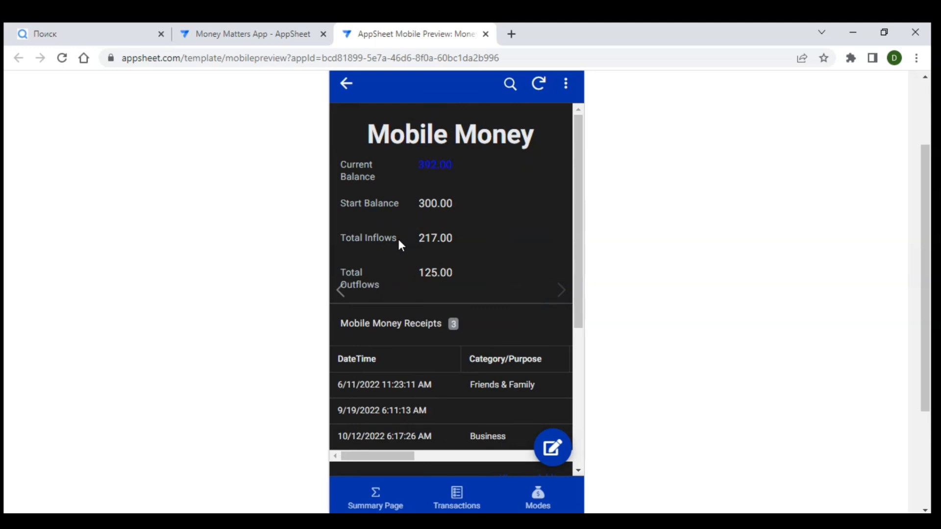
left_click(372, 499)
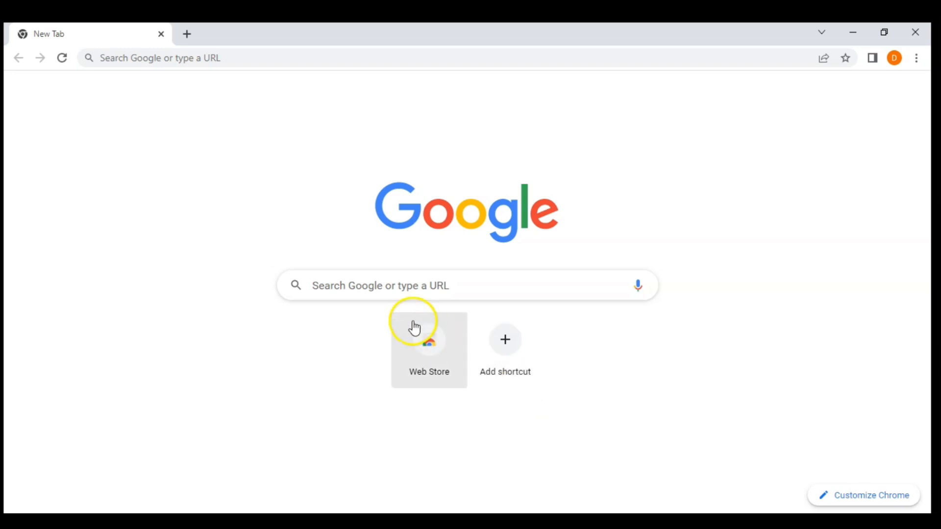
- Search the web for "appsheet login" and open the Google AppSheet website from the results
left_click(382, 287)
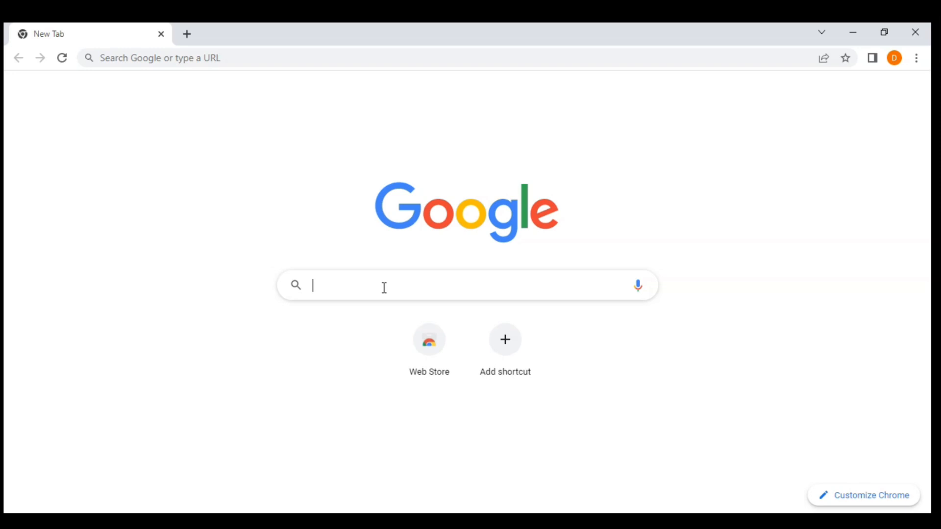
type("appsheet")
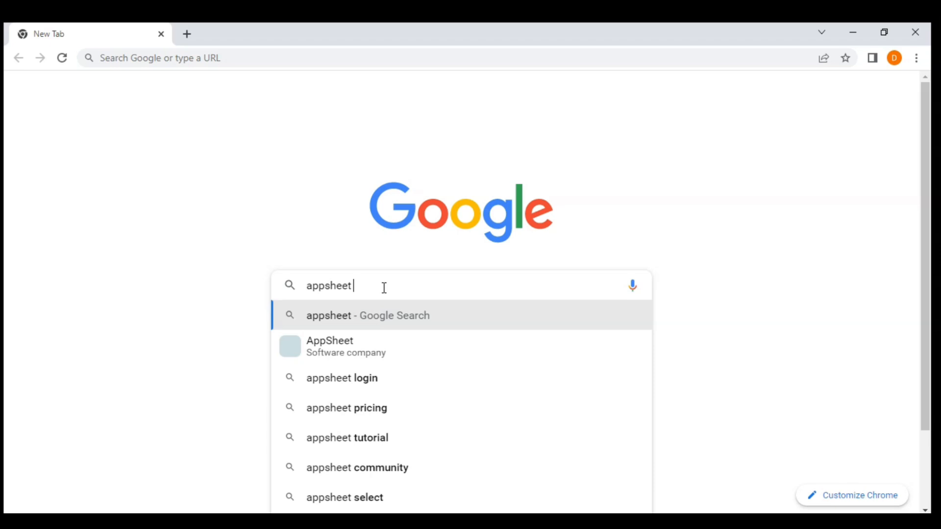
left_click(345, 377)
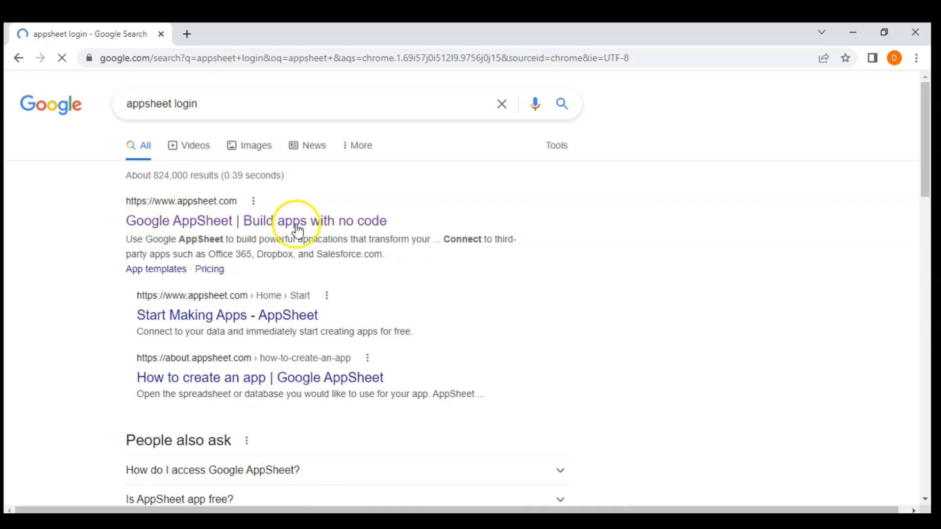
left_click(185, 229)
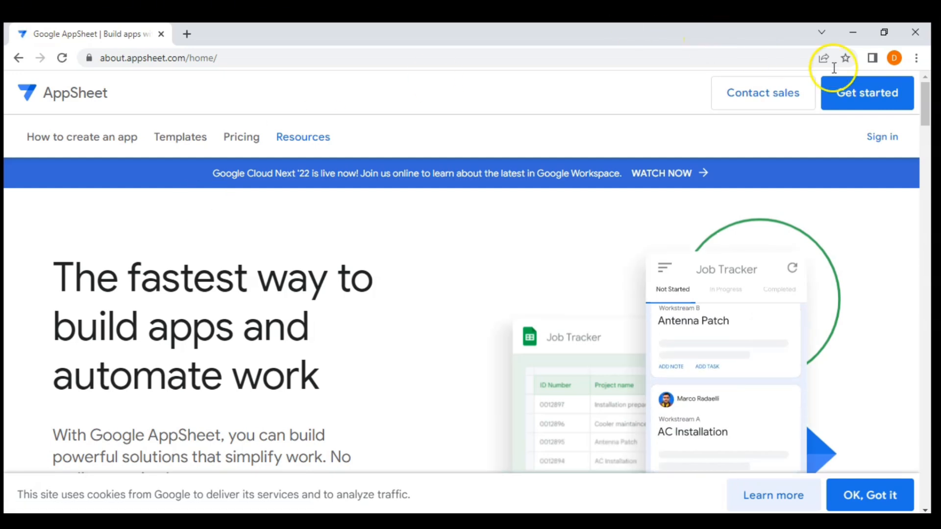
- Sign in to AppSheet with the existing Google account and allow access to its Drive files and Sheets spreadsheets
left_click(863, 96)
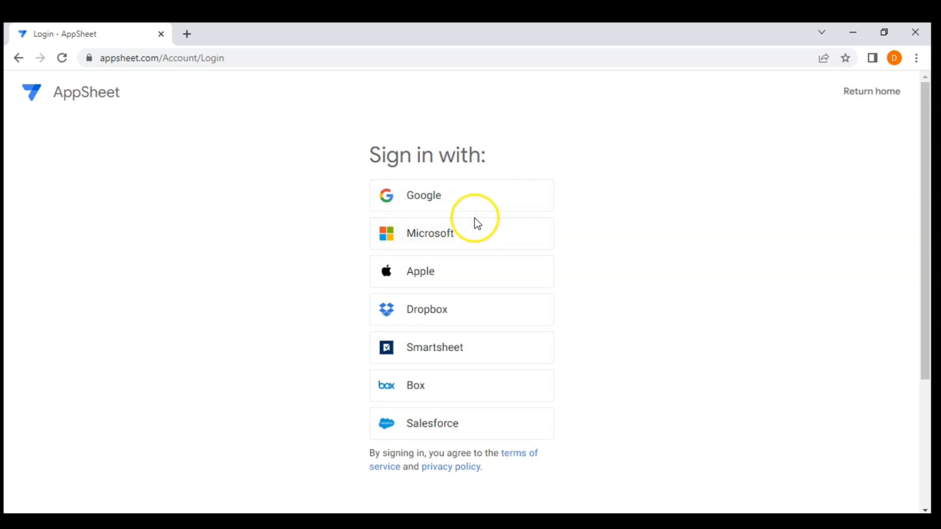
left_click(446, 199)
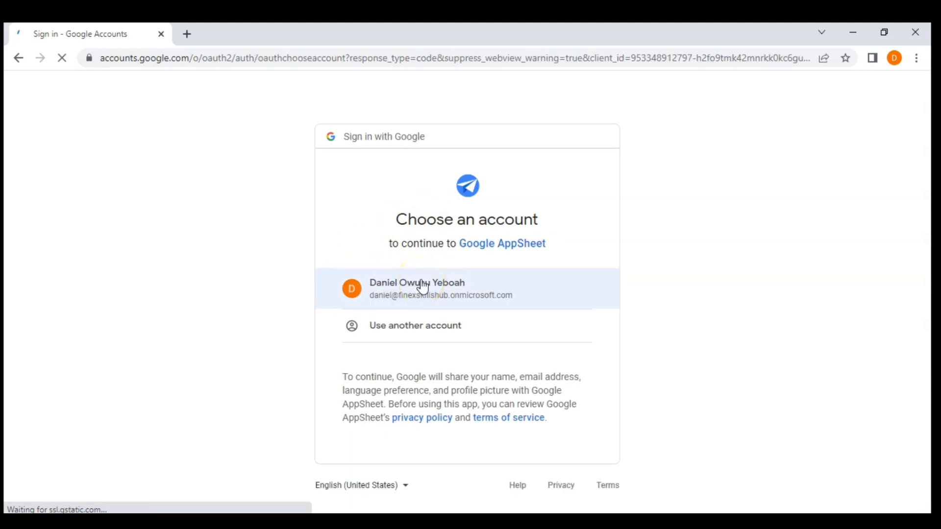
left_click(452, 291)
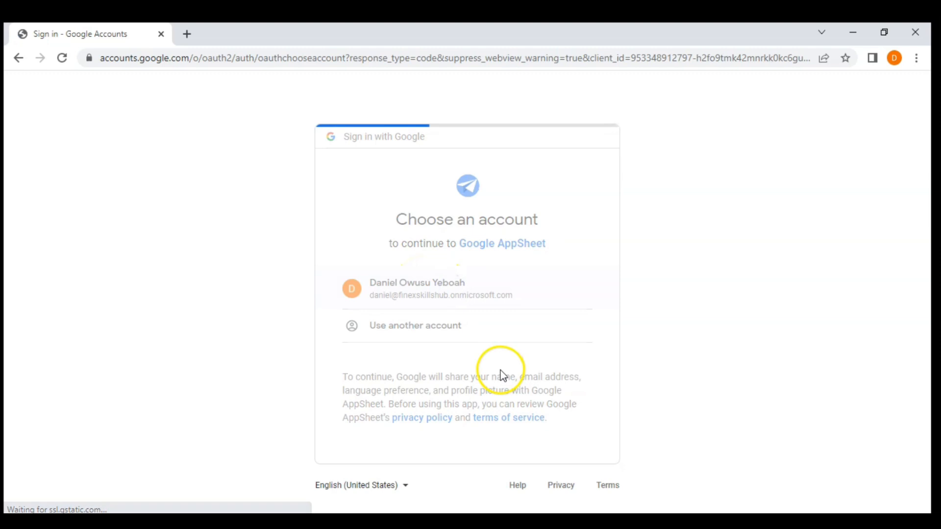
scroll(504, 387, "down", 2)
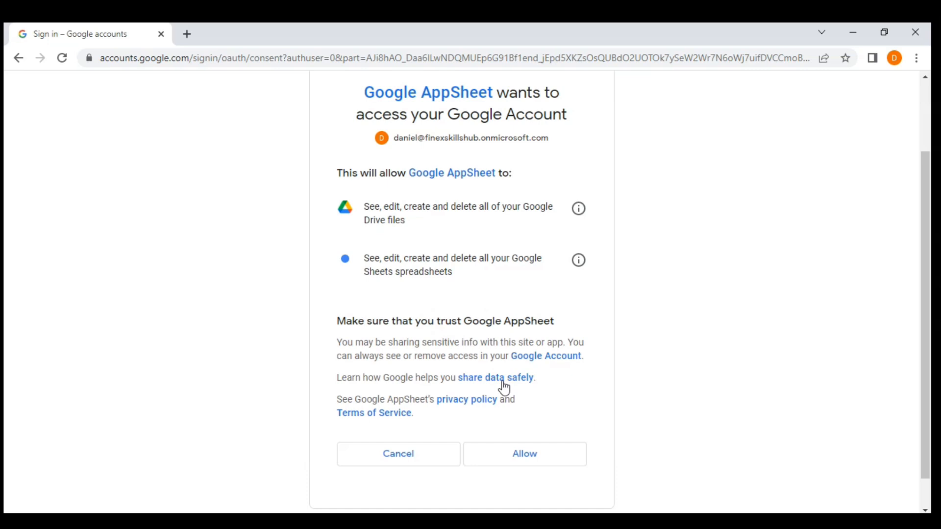
left_click(512, 461)
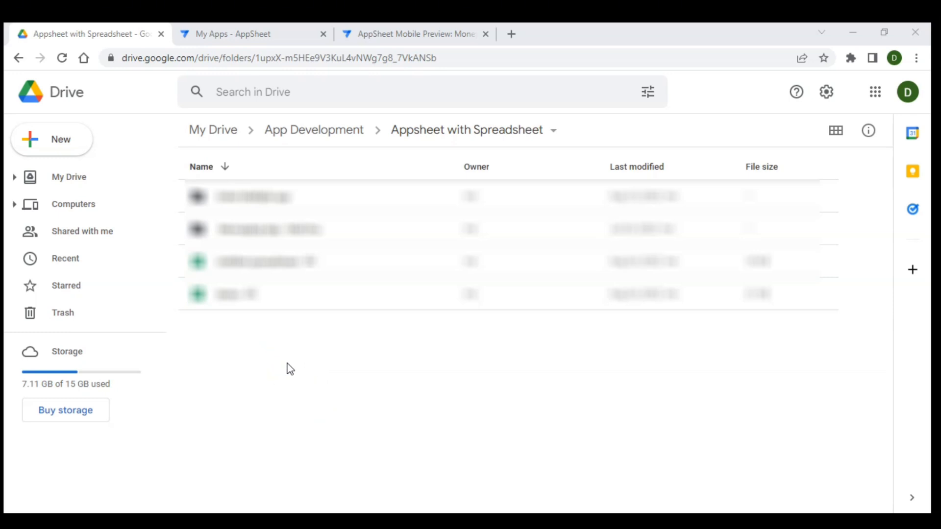
- Create a folder named "Money Matters" inside the Appsheet with Spreadsheet folder in Google Drive
left_click(52, 147)
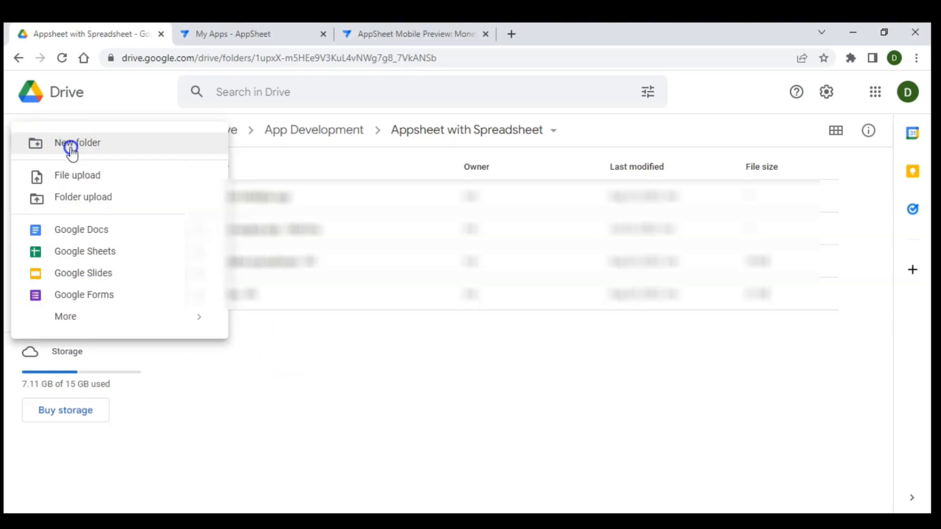
left_click(73, 149)
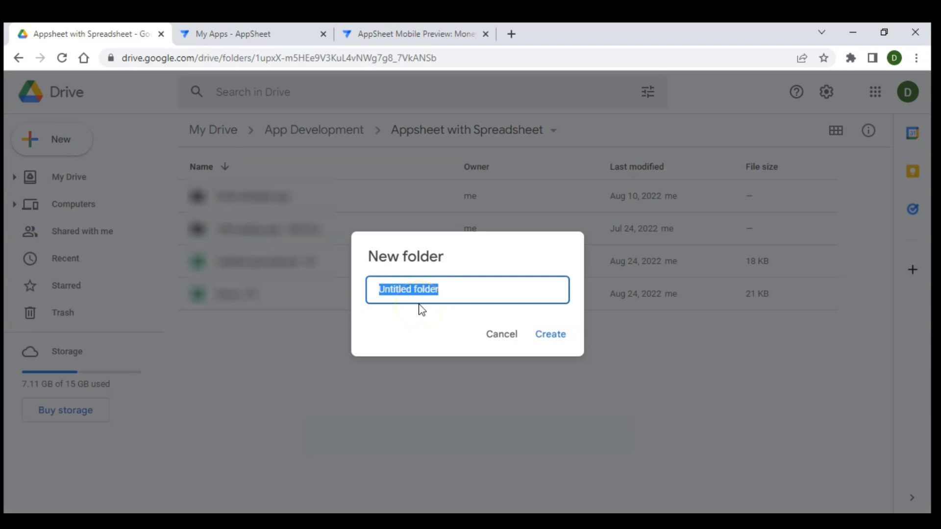
type("Mone")
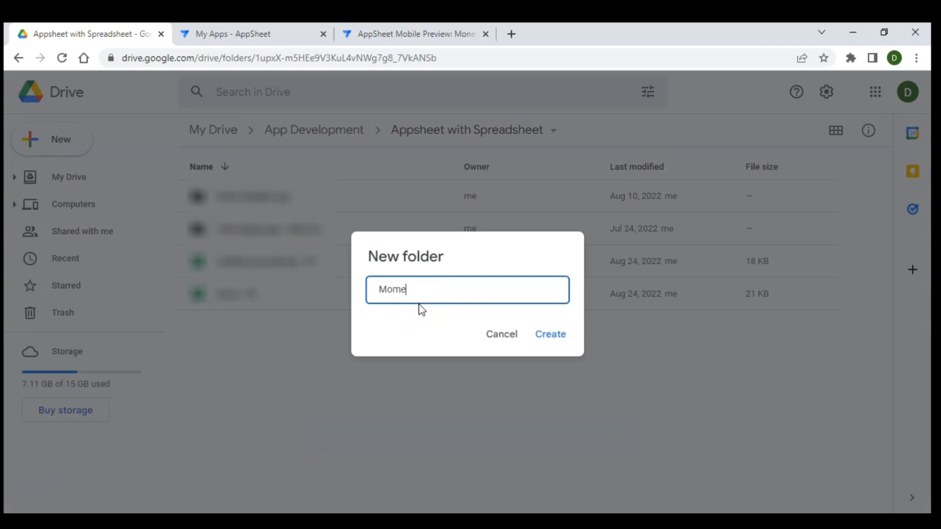
key("BackSpace")
type("ey Man")
key("BackSpace")
type("tters")
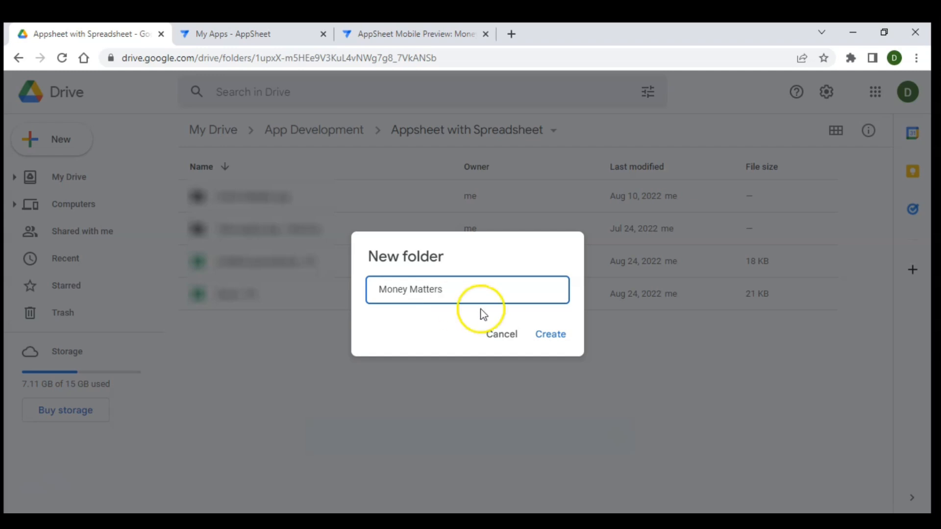
left_click(551, 335)
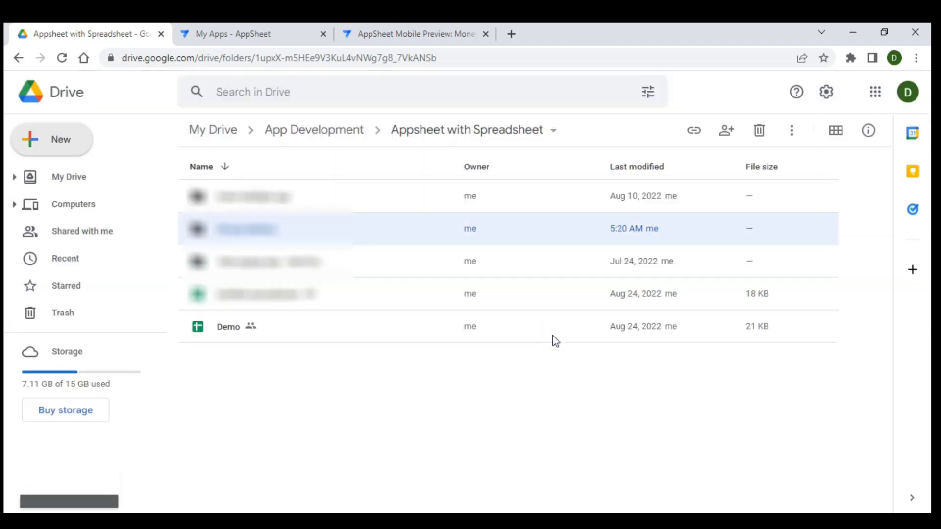
- Open the Money Matters folder and create a blank Google Sheets spreadsheet in it
double_click(345, 223)
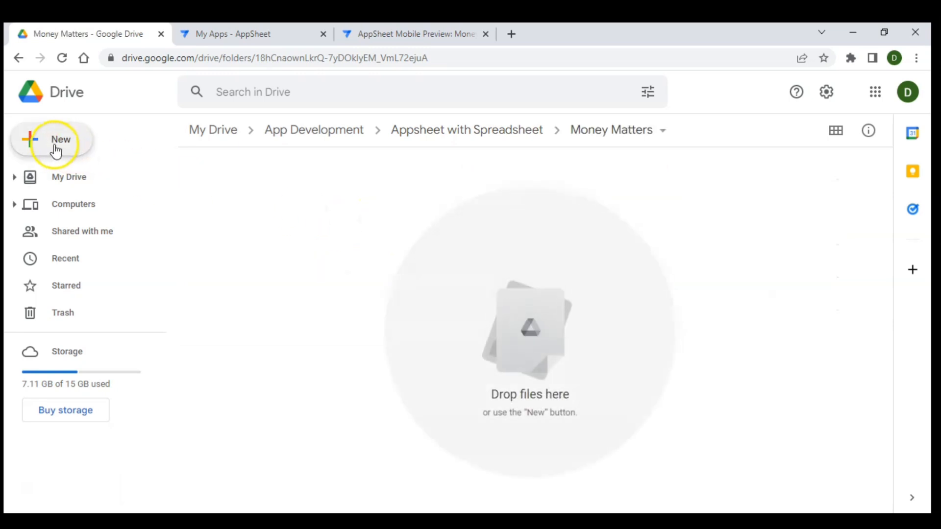
left_click(56, 147)
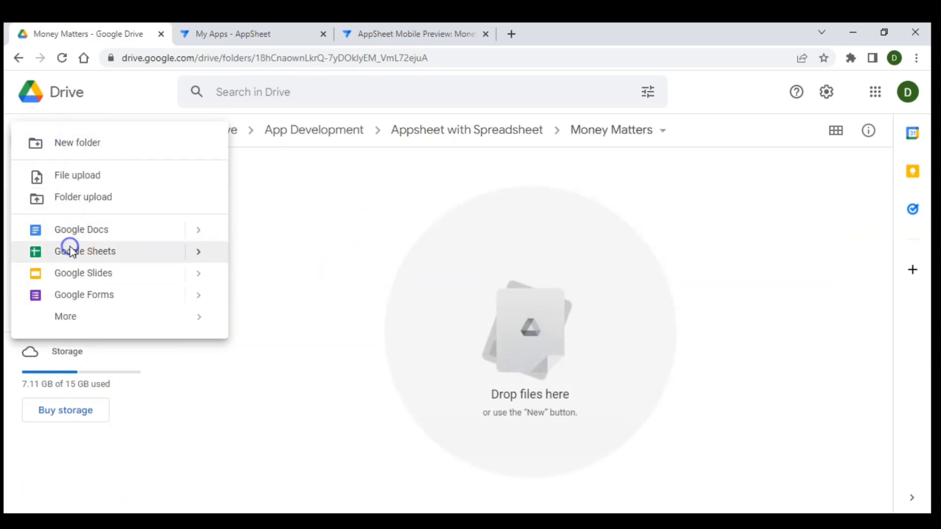
left_click(72, 251)
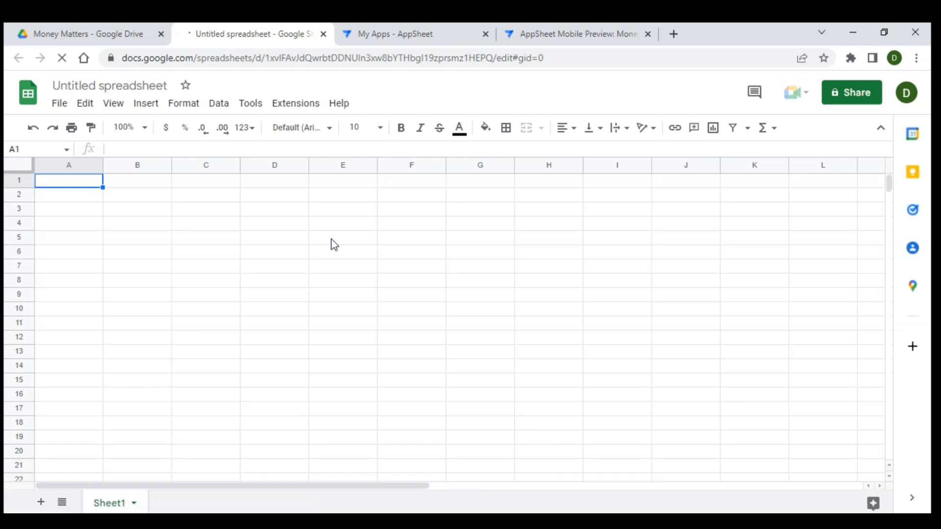
- Rename the untitled spreadsheet as "Money Matters Database"
left_click(168, 89)
type("Mo")
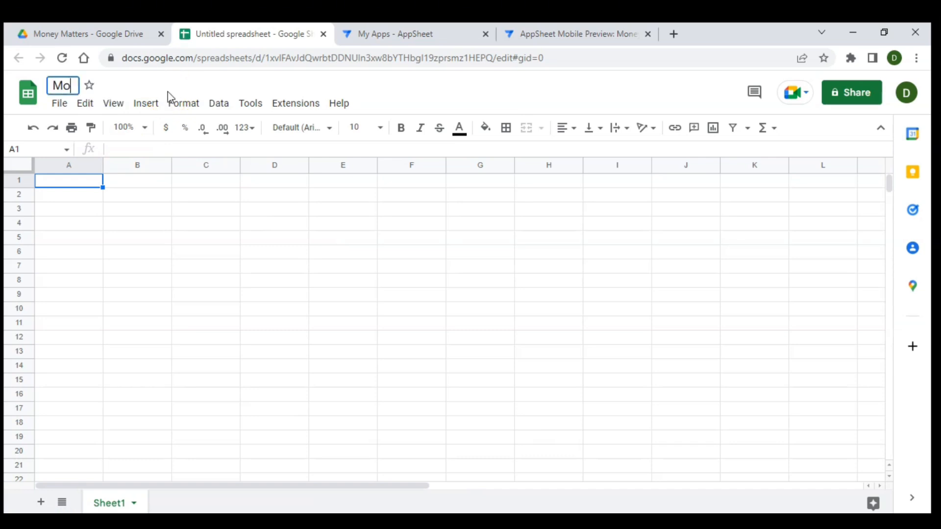
type("ney Ma")
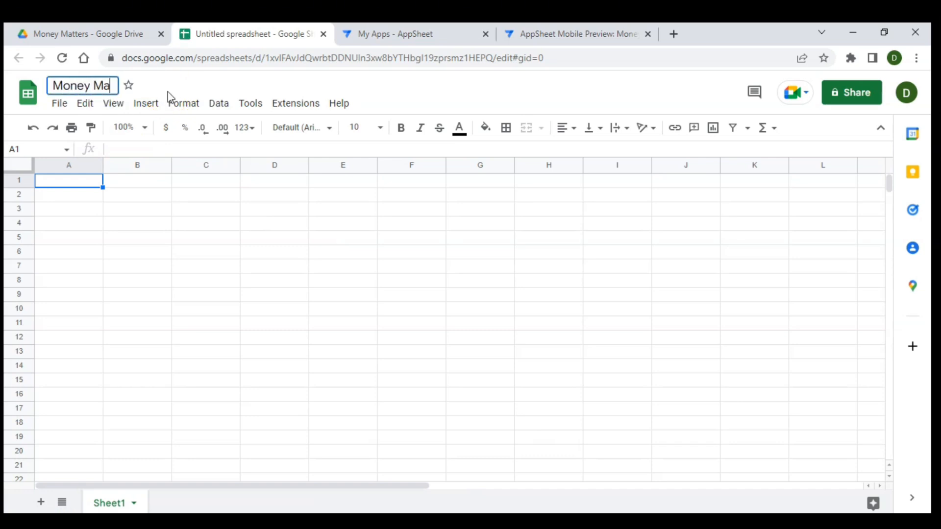
type("tters Da")
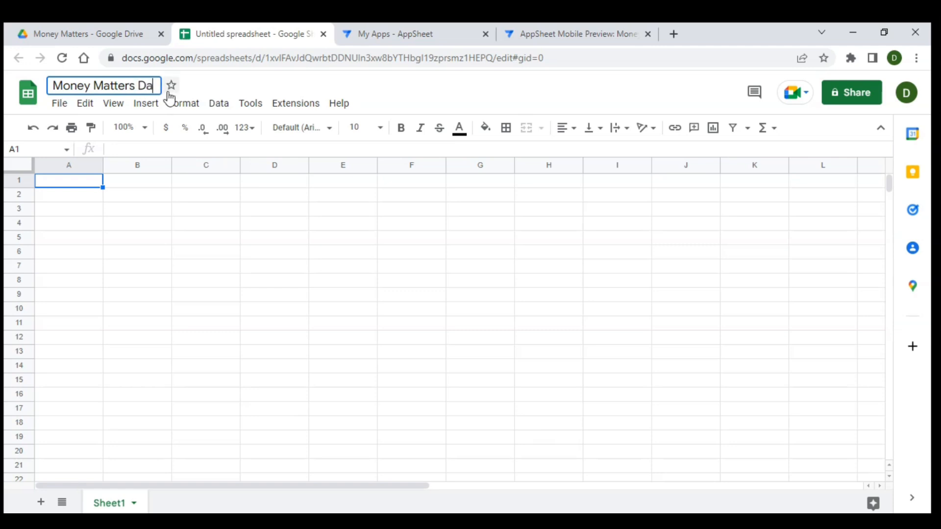
type("tabase")
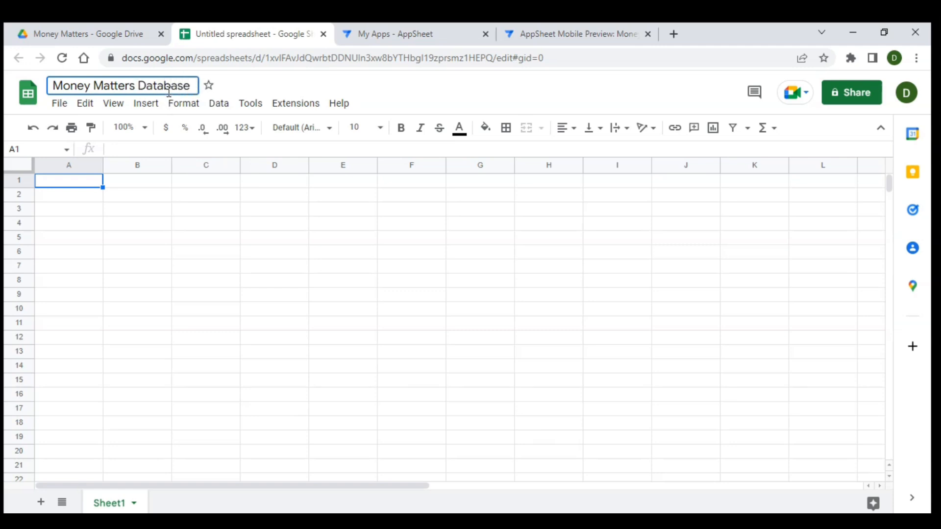
key("Return")
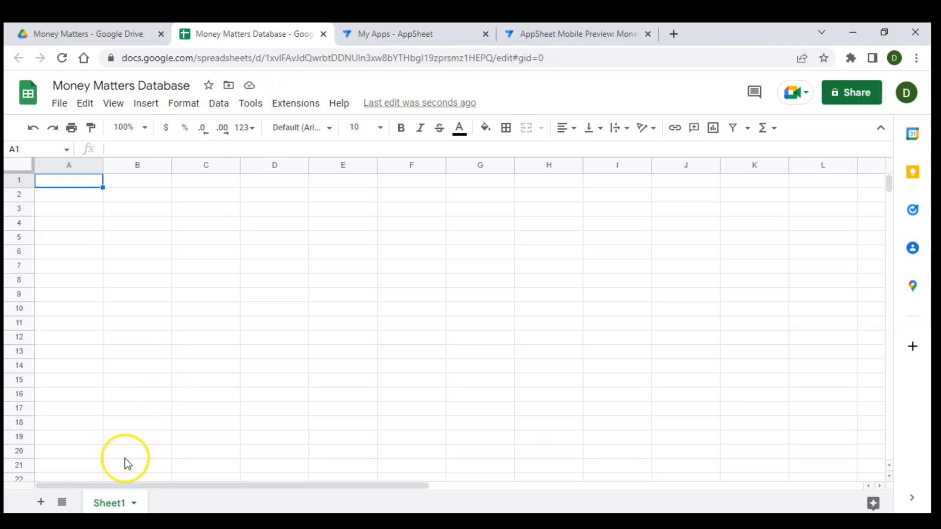
- Rename Sheet1 as "Transactions" and select cell A1
double_click(101, 504)
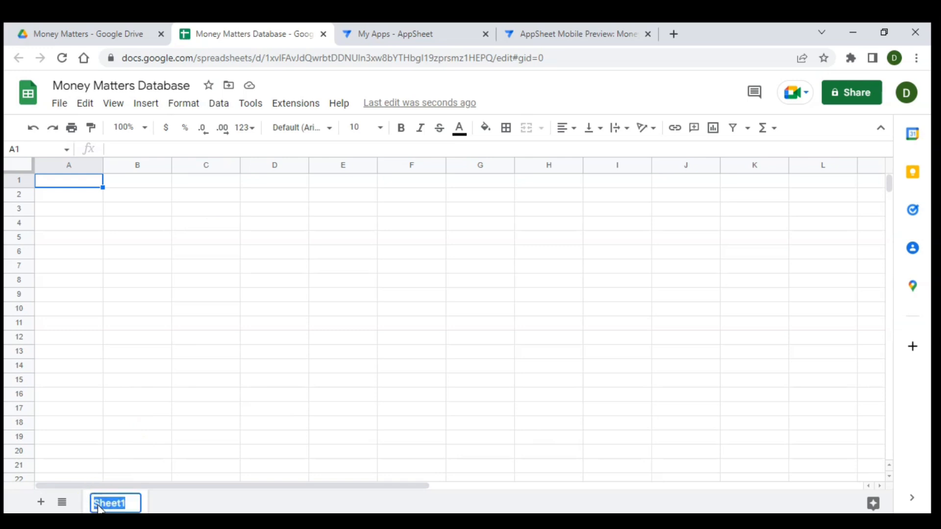
type("Trana")
key("BackSpace")
type("saxt")
key("BackSpace")
key("BackSpace")
type("ctions")
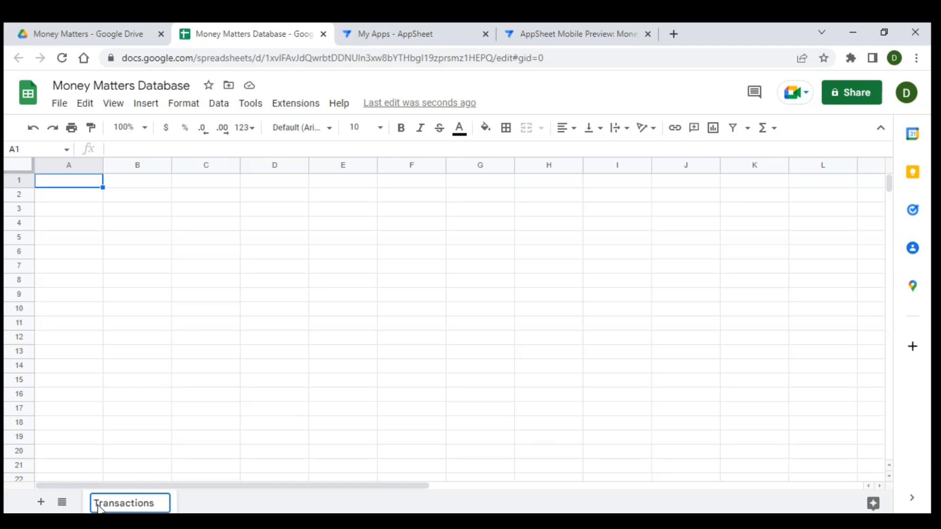
left_click(94, 183)
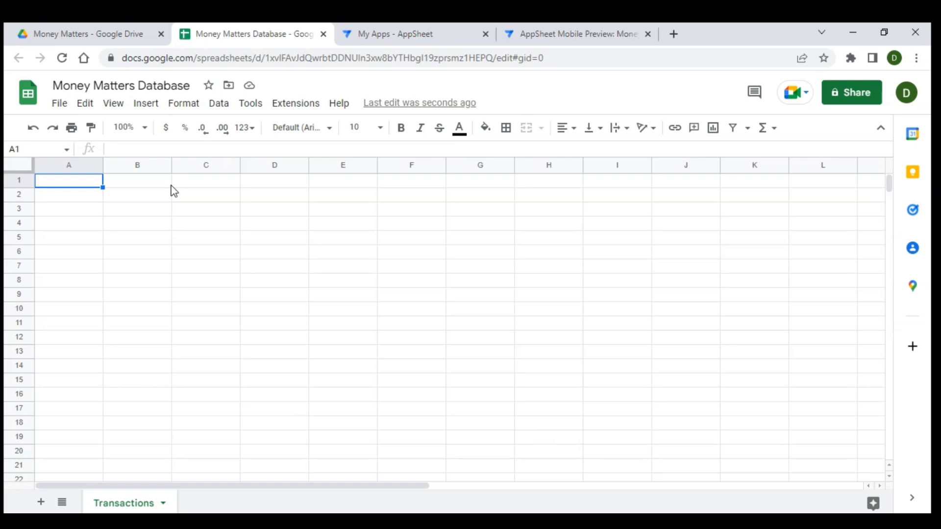
- Enter the column headers Date, Type and Category in cells A1 to C1 of the Transactions sheet
type("Date")
key("Tab")
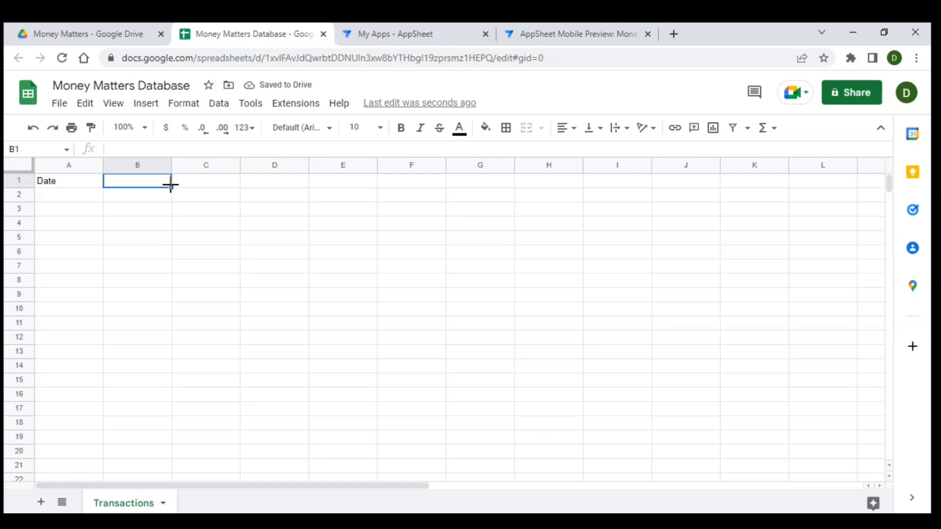
type("Type")
key("Tab")
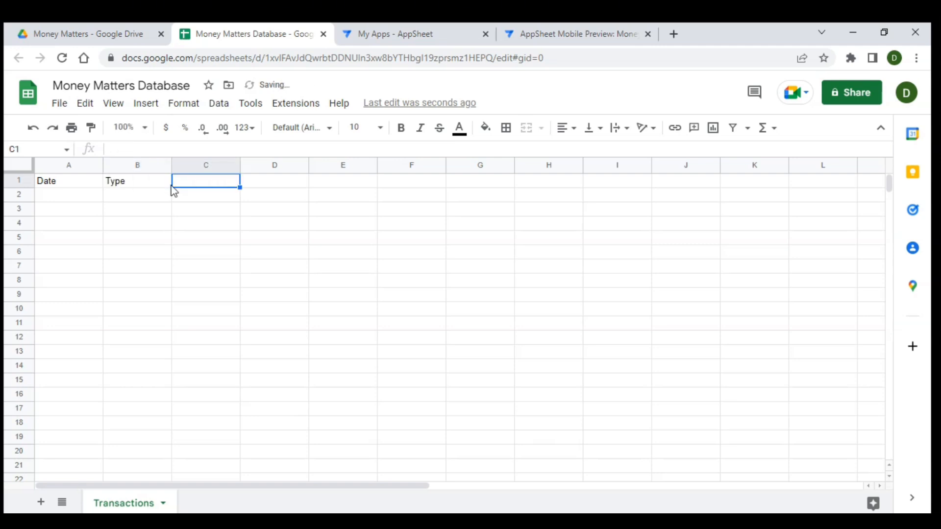
type("Cat")
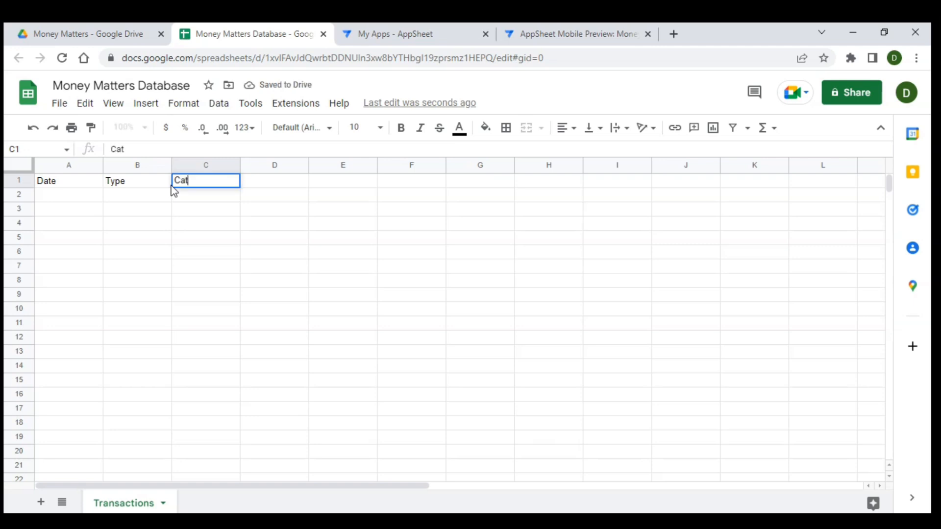
type("egory")
key("Tab")
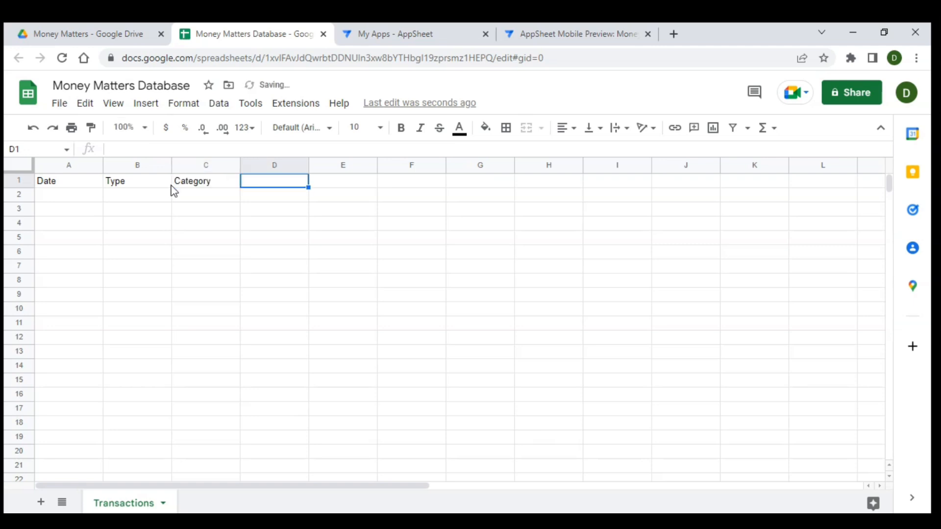
- Enter the column headers Details, Mode of Payment and Amount in cells D1 to F1, and select the whole header row A1:F1
type("Detail")
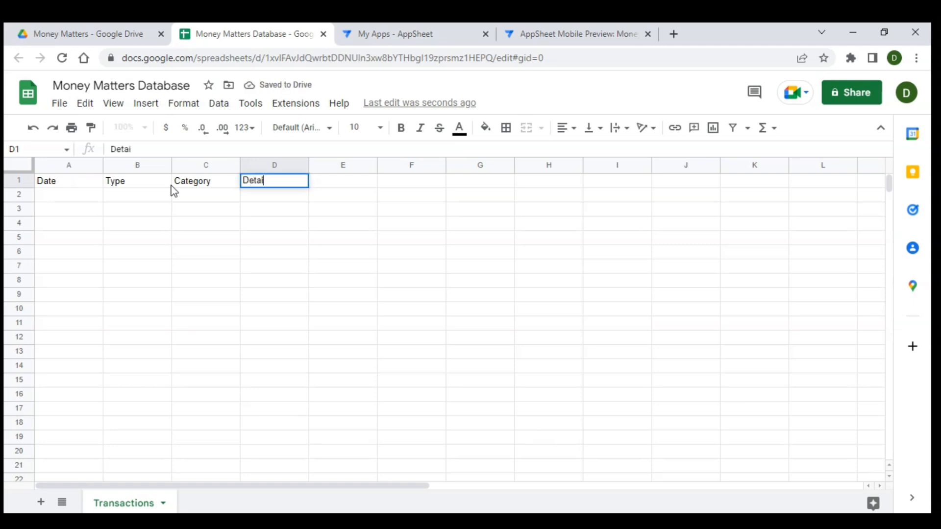
type("s")
key("Tab")
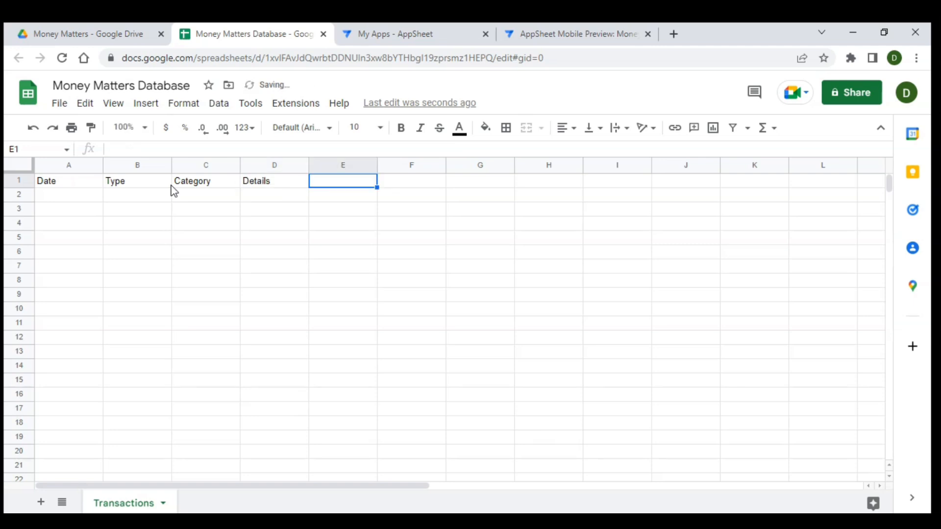
type("Mode")
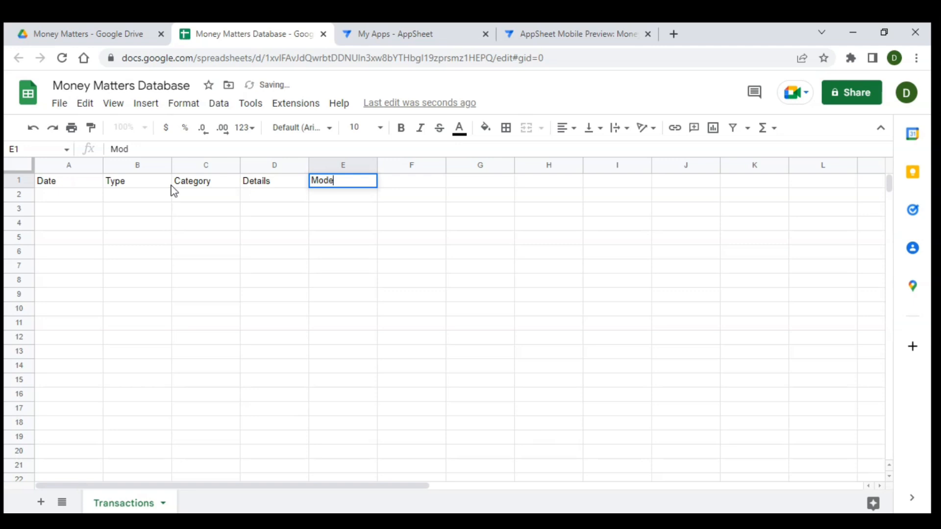
type(" of Payment")
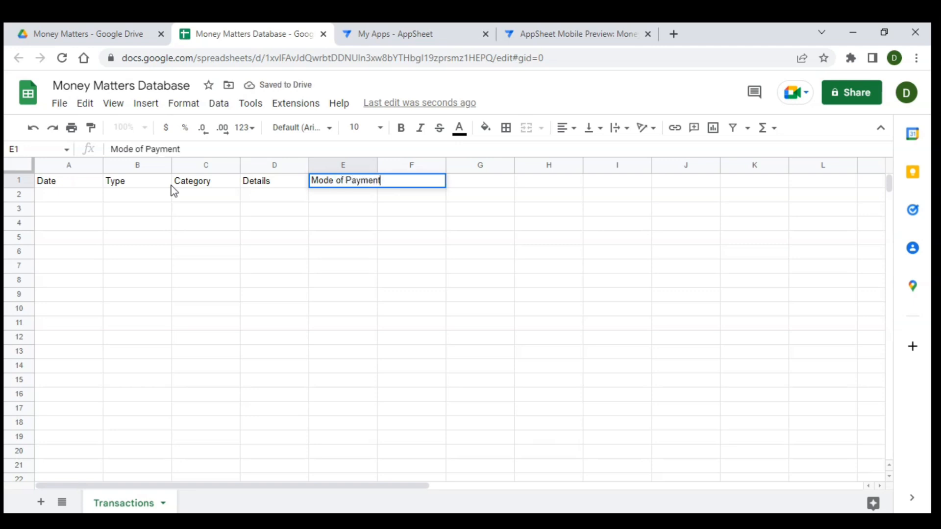
key("Tab")
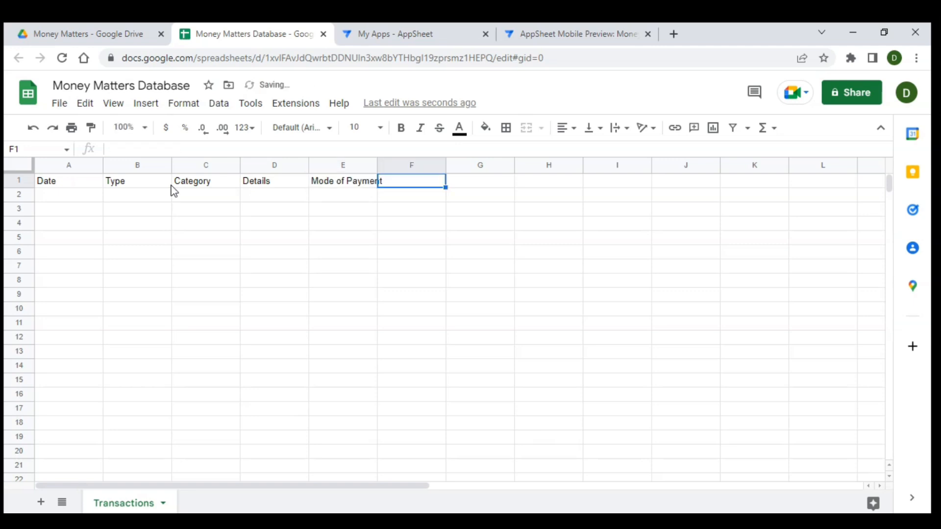
type("Amoun")
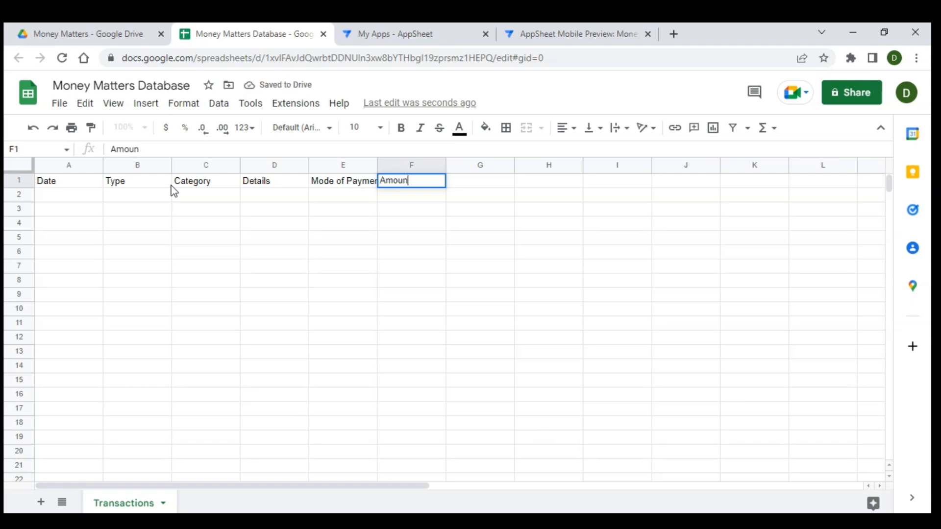
type("t")
key("Return")
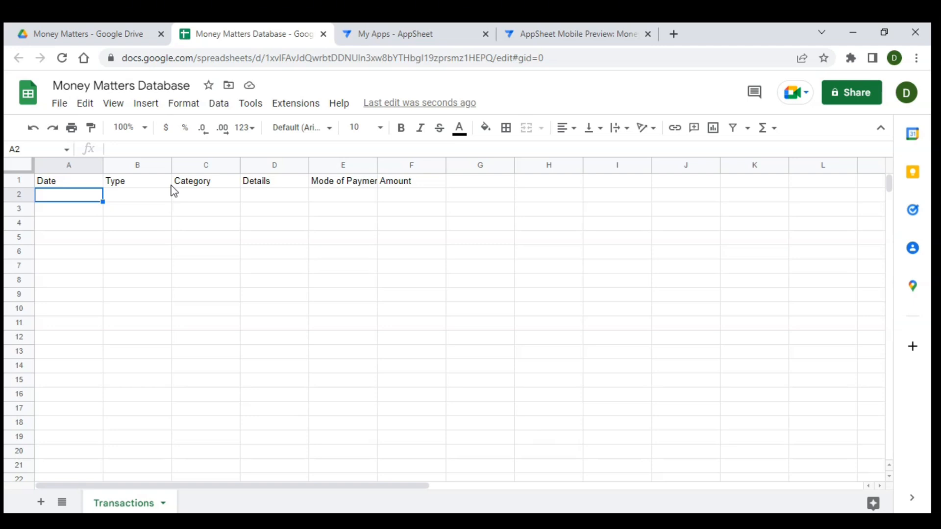
key("Up")
key("ctrl+shift+Right")
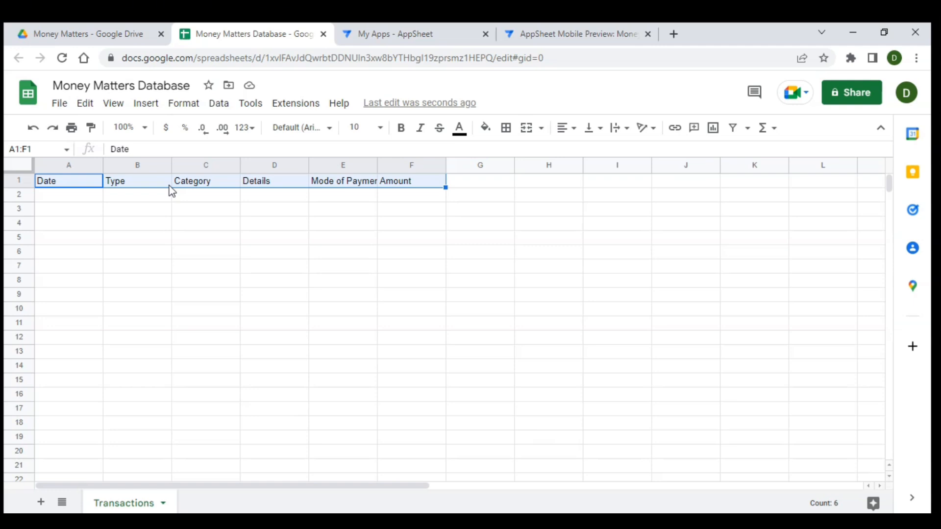
- Insert a column before the Date column and enter the header ID in cell A1
left_click(75, 186)
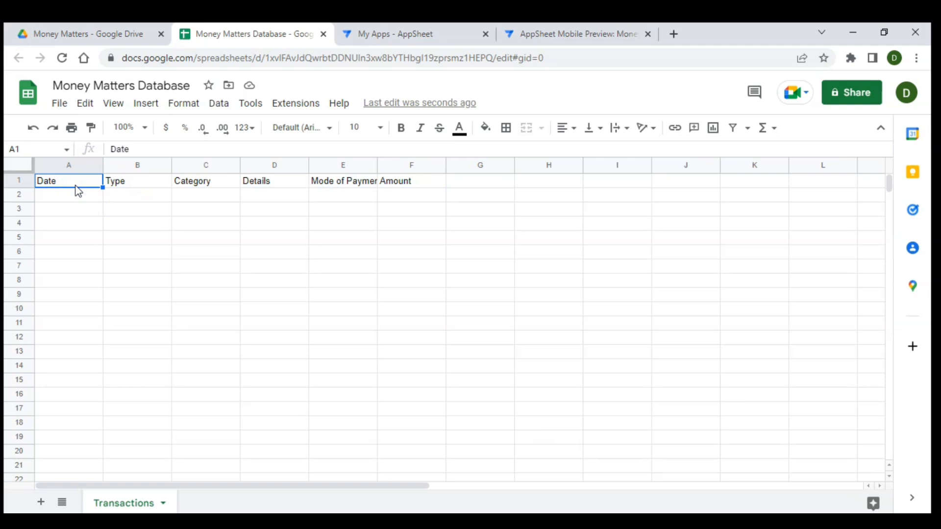
right_click(77, 191)
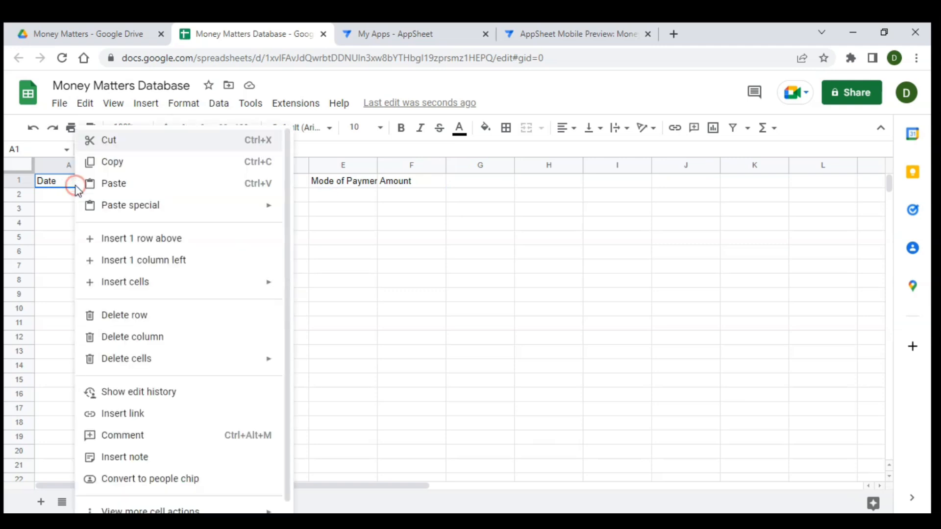
left_click(126, 261)
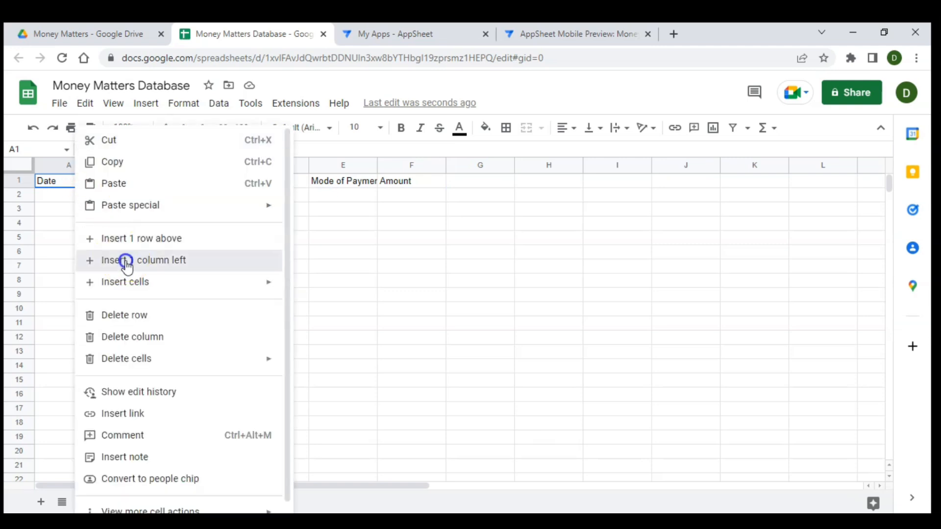
double_click(38, 176)
type("ID")
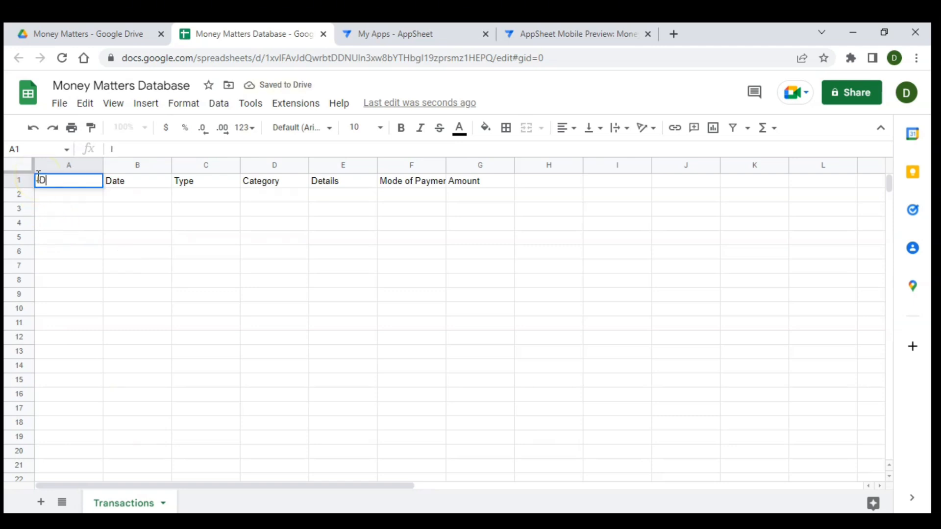
key("Return")
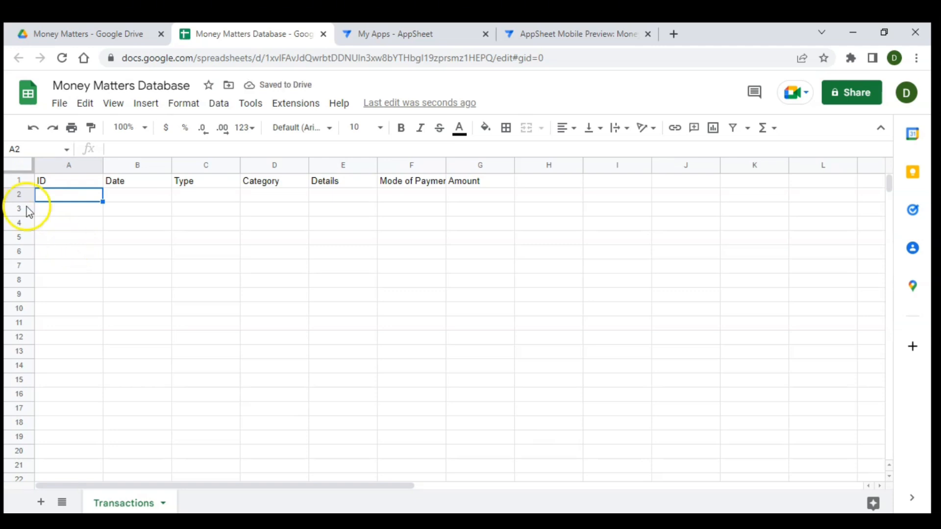
left_click(406, 216)
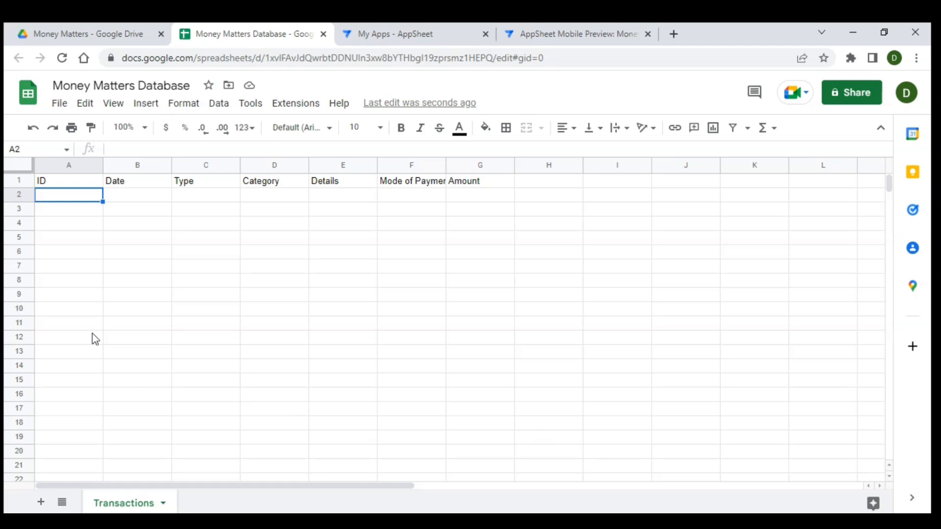
- Switch to AppSheet and start creating a new app from existing data
left_click(405, 35)
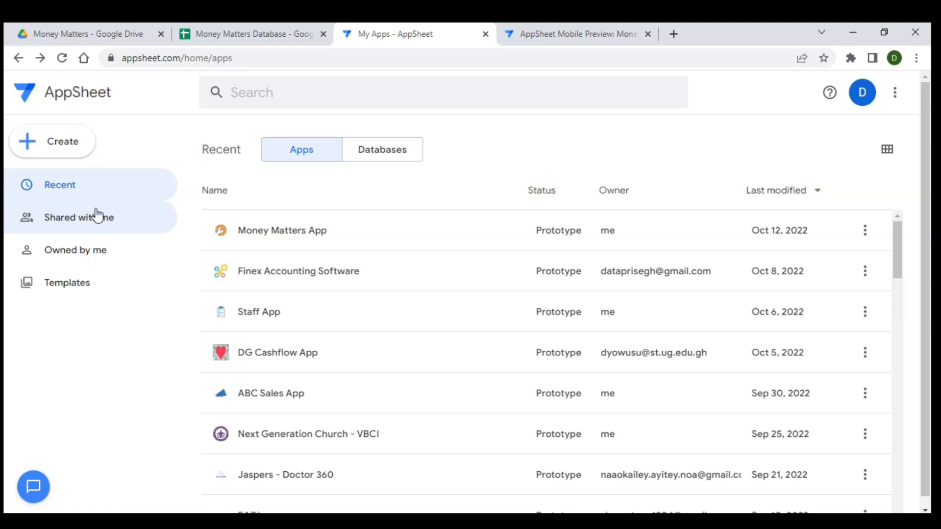
left_click(67, 153)
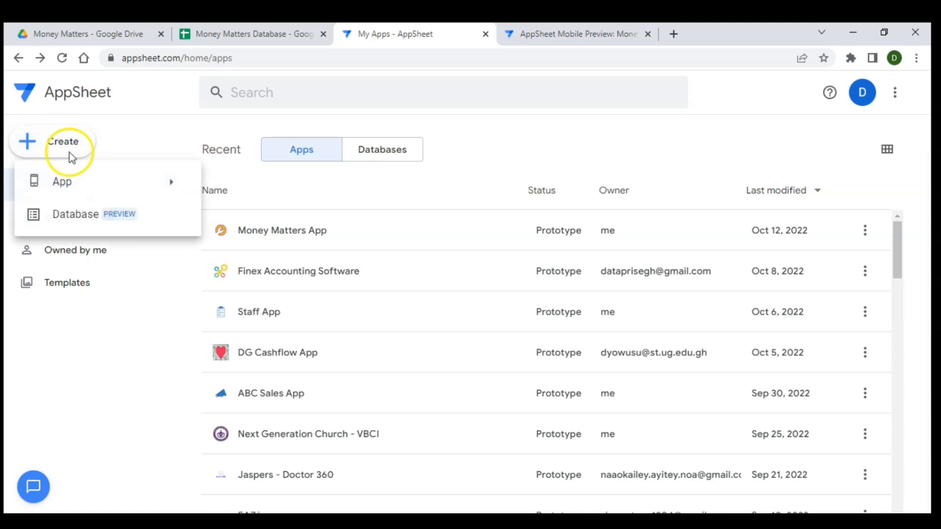
mouse_move(92, 178)
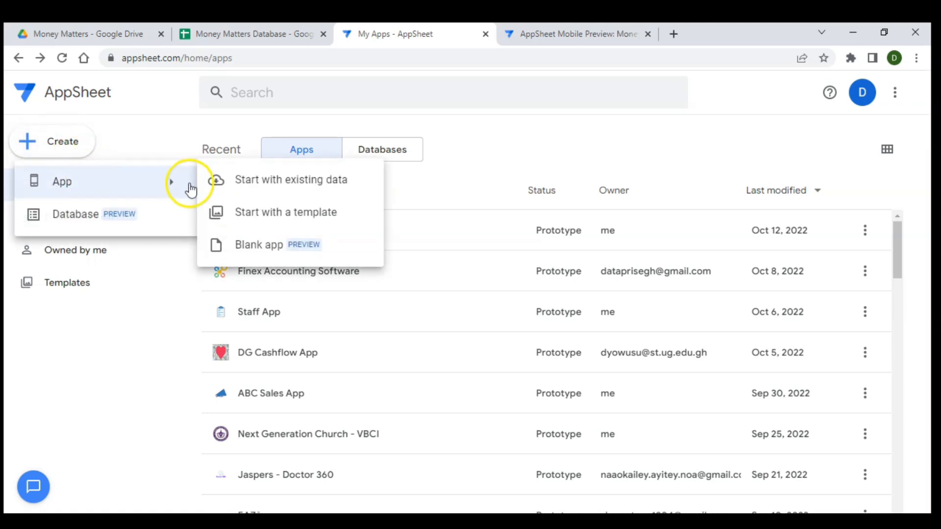
left_click(265, 182)
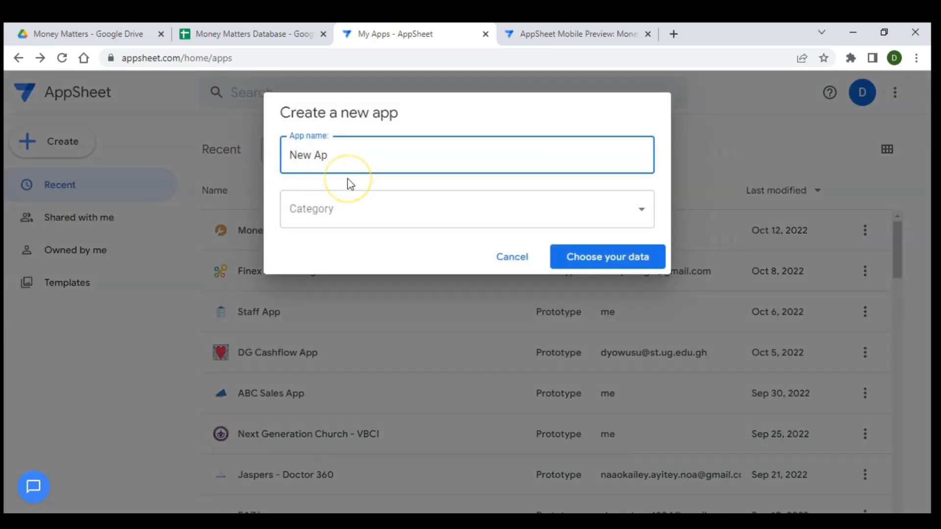
- Name the new app Money Matters and set its category to Other
key("BackSpace")
key("BackSpace")
key("BackSpace")
key("BackSpace")
key("BackSpace")
key("BackSpace")
type("Money M")
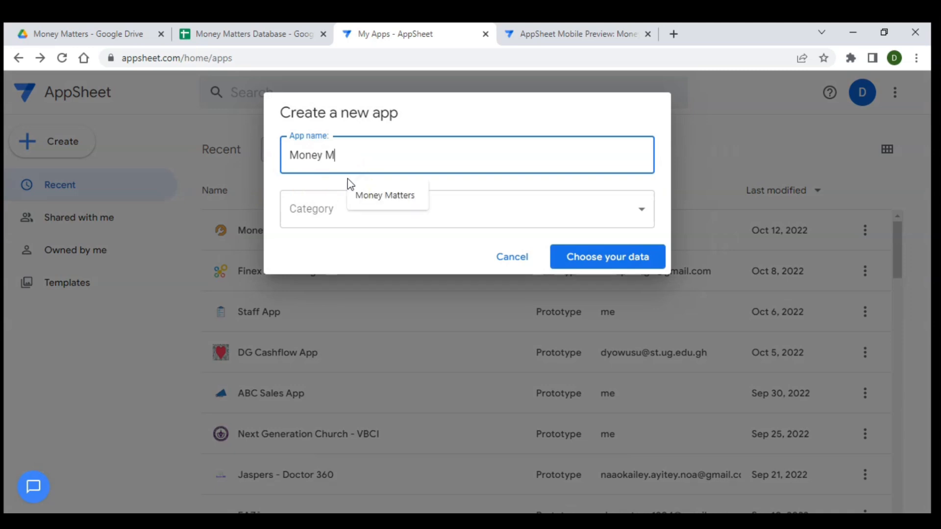
type("atters")
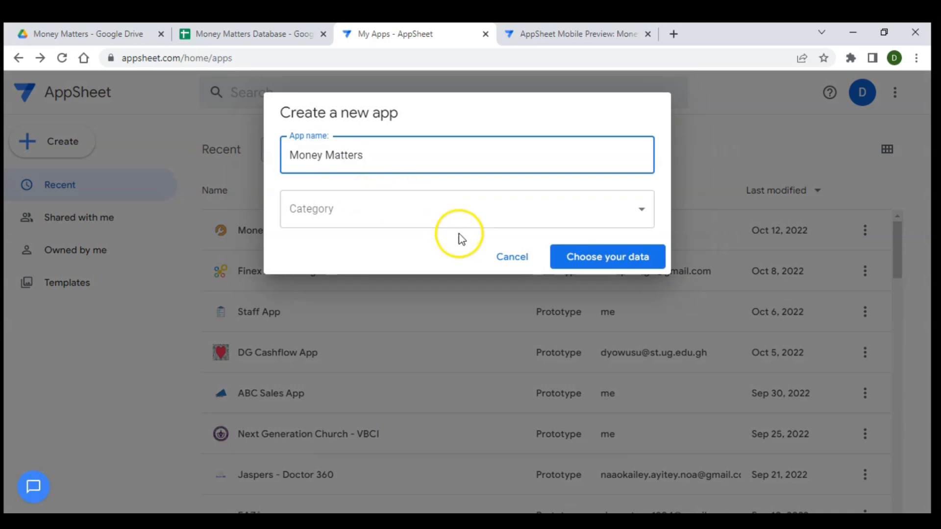
left_click(435, 220)
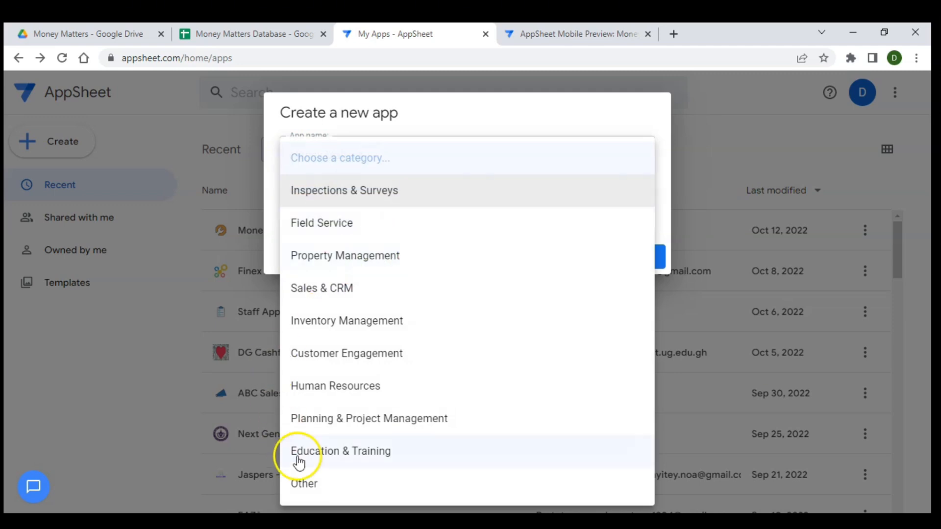
left_click(308, 483)
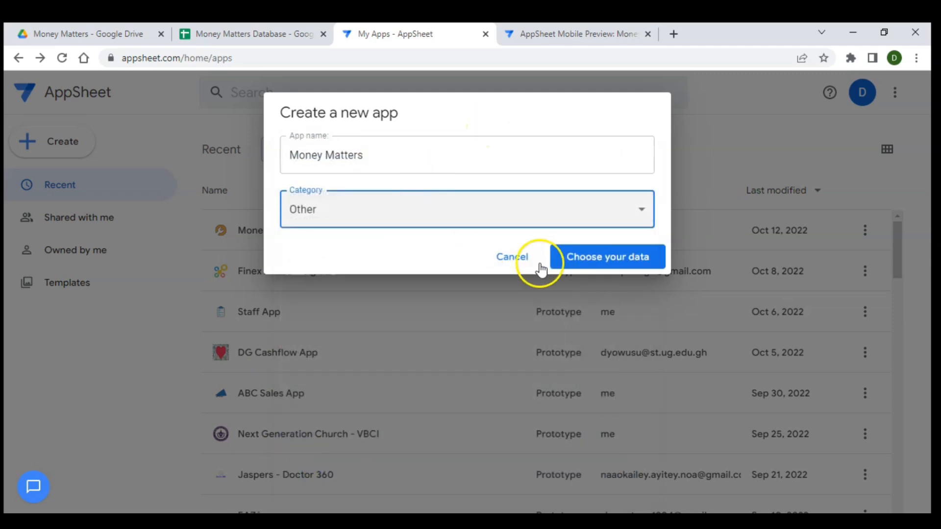
- Proceed to choosing the app's data and pick Google Sheets as the data source
left_click(574, 267)
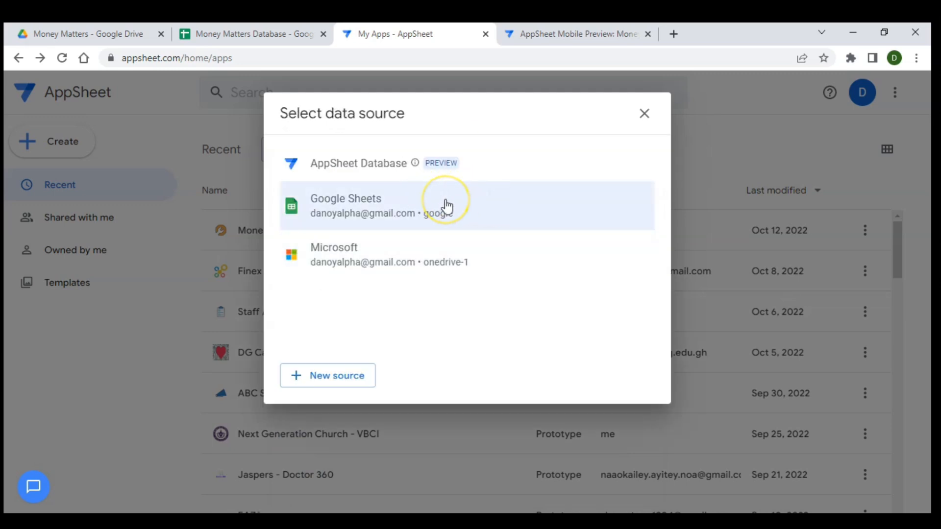
left_click(386, 264)
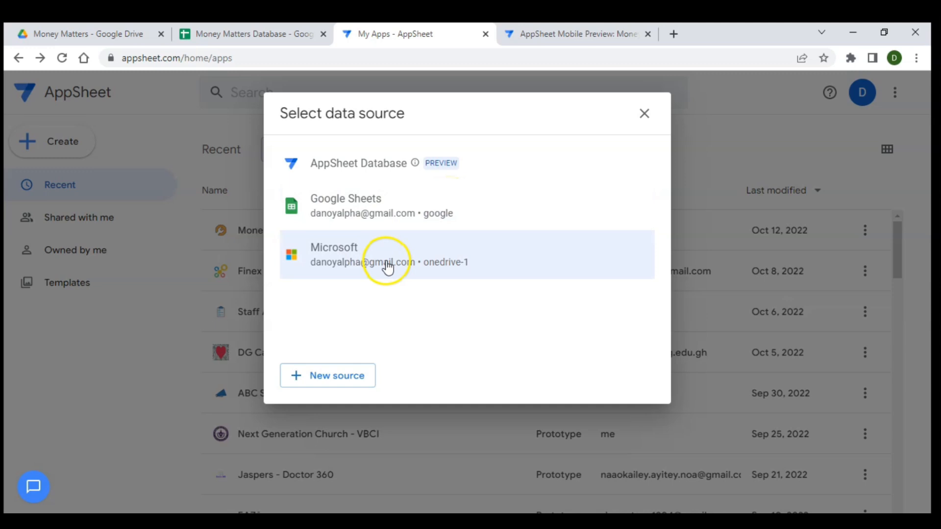
left_click(348, 213)
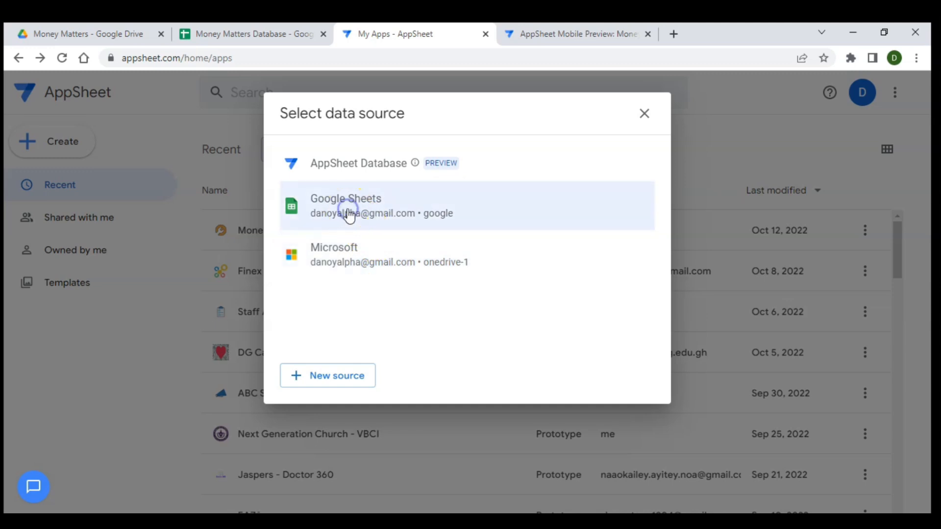
left_click(325, 374)
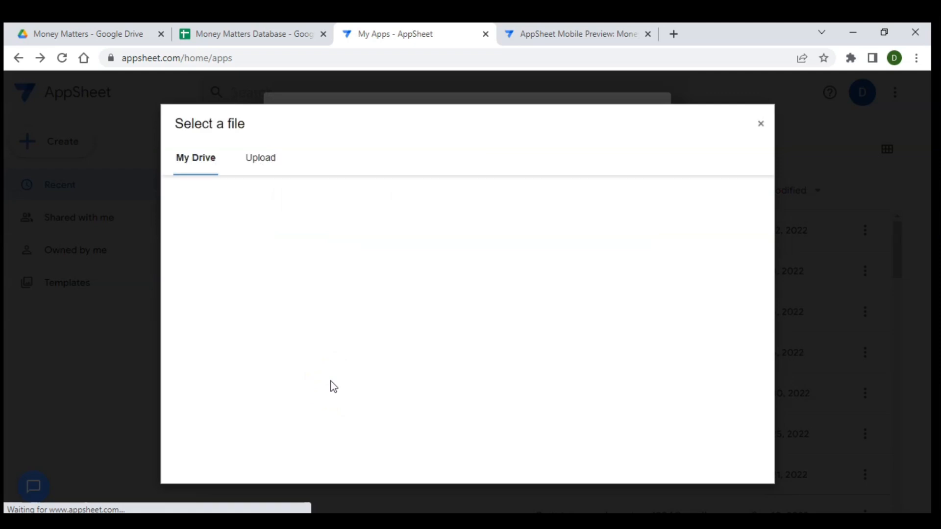
- Browse the drive to App Development > Appsheet with Spreadsheet > Money Matters and select the Money Matters Database file
left_click(324, 190)
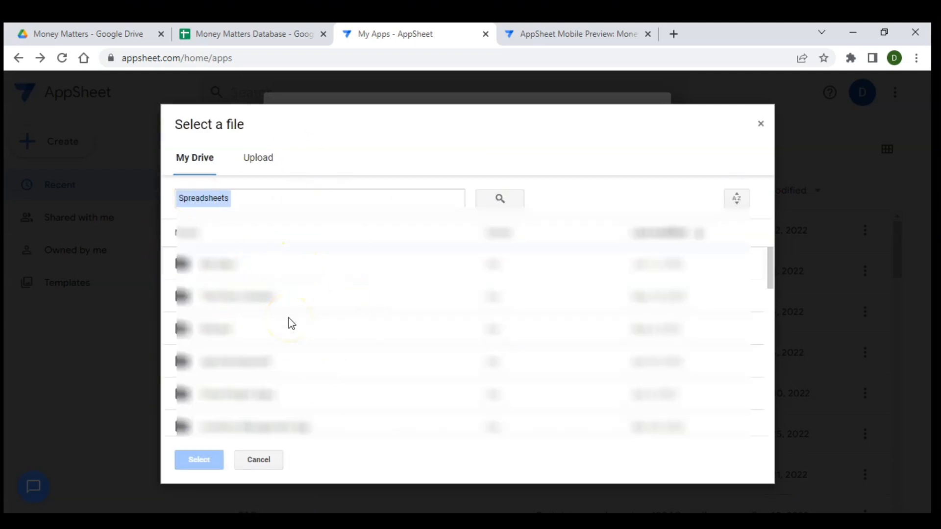
scroll(292, 323, "down", 3)
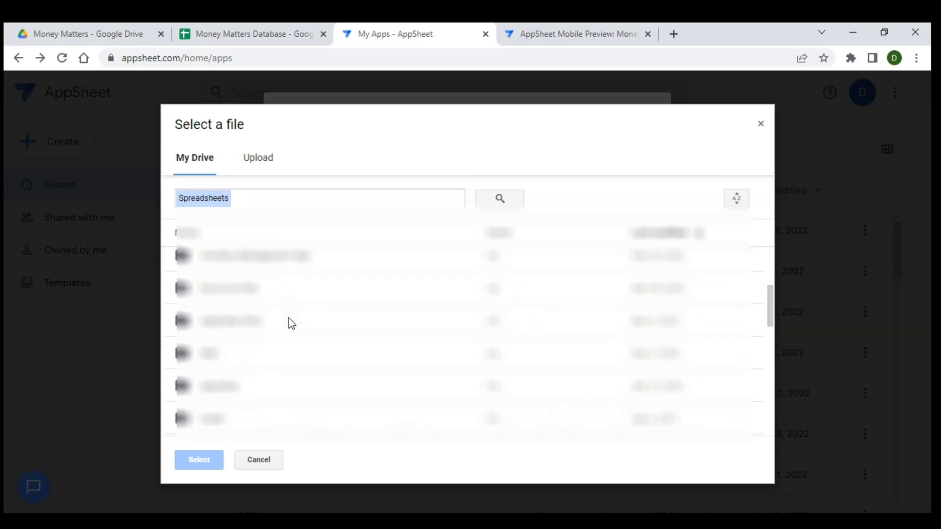
scroll(289, 319, "up", 2)
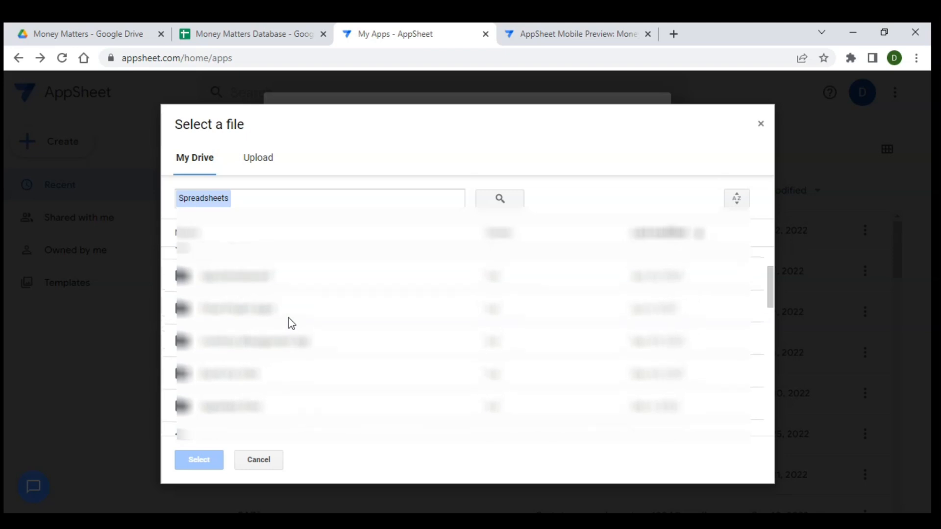
left_click(272, 313)
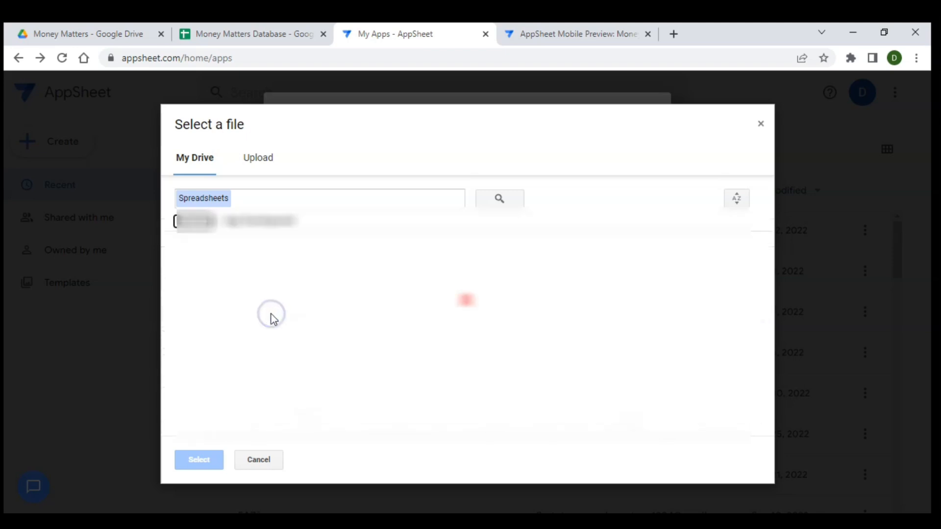
left_click(253, 270)
double_click(254, 276)
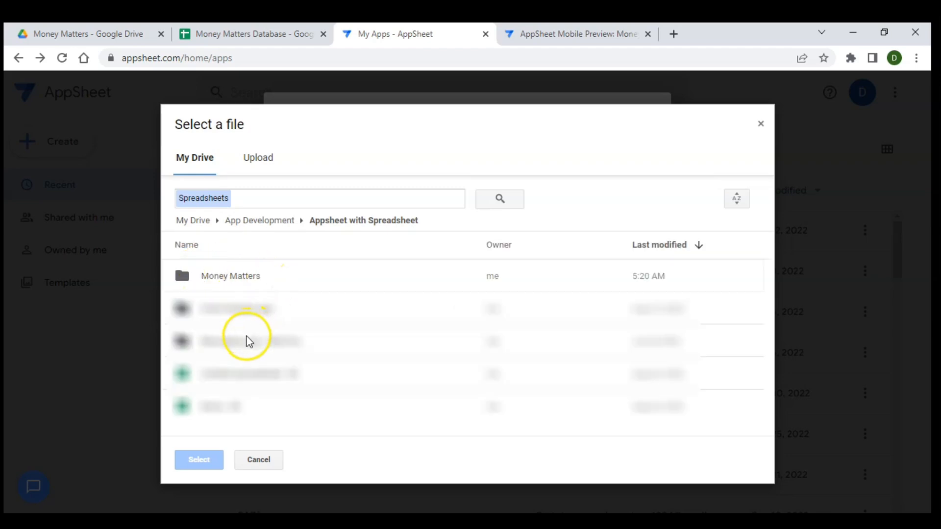
left_click(234, 274)
left_click(234, 273)
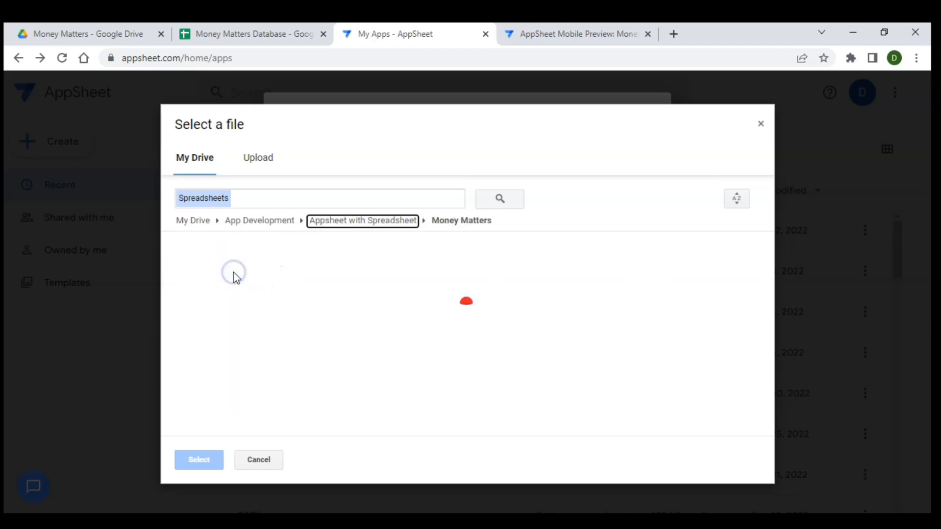
left_click(247, 281)
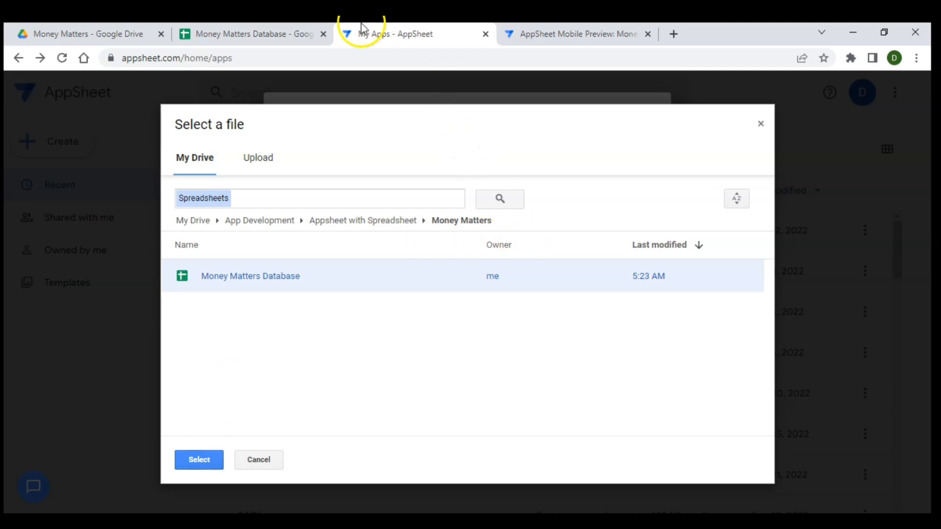
- Switch to the Money Matters Database spreadsheet and create an AppSheet app directly from it
left_click(272, 32)
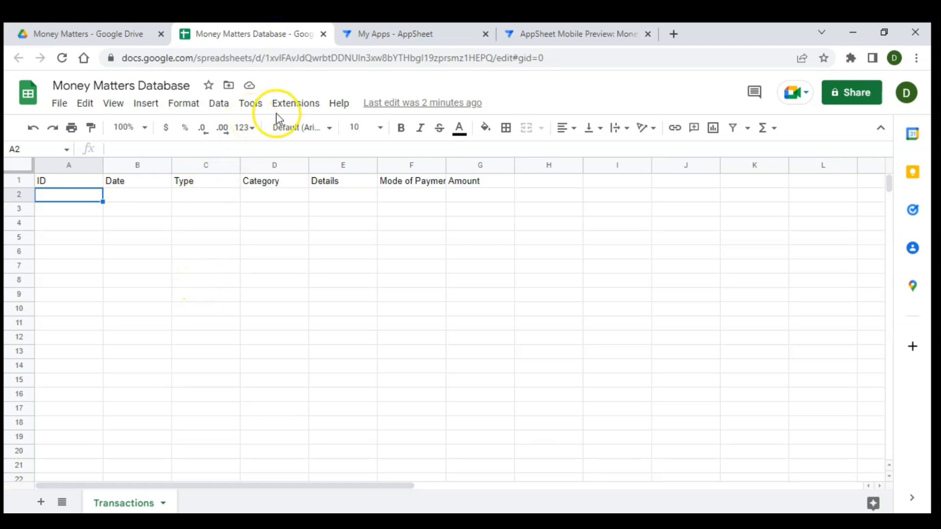
left_click(294, 104)
mouse_move(357, 204)
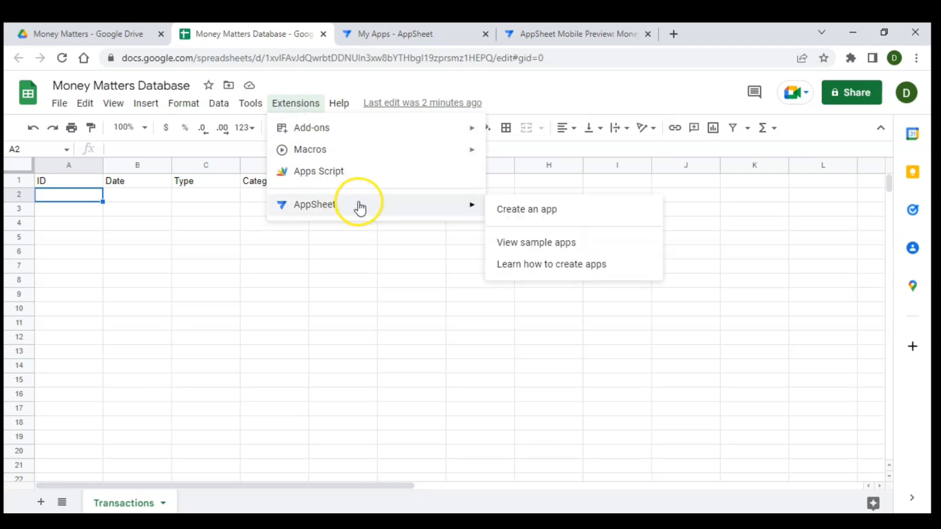
left_click(543, 211)
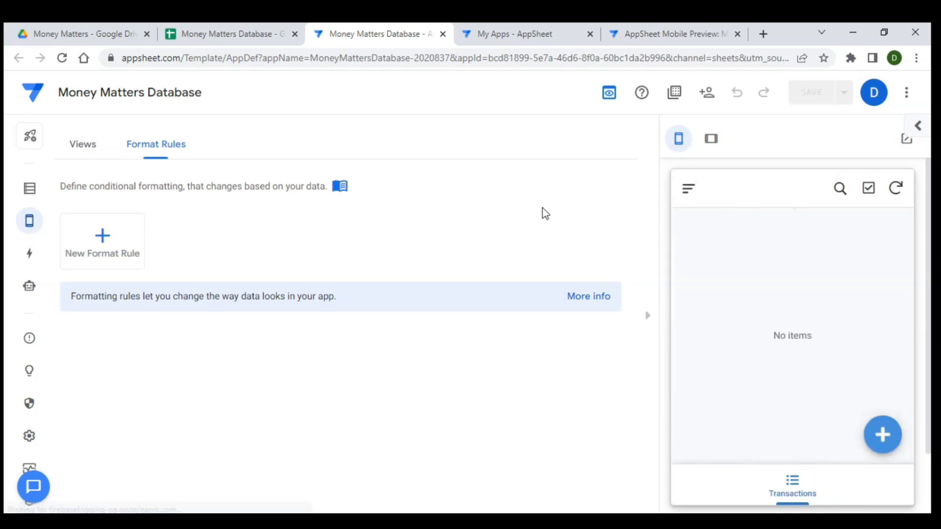
left_click(537, 201)
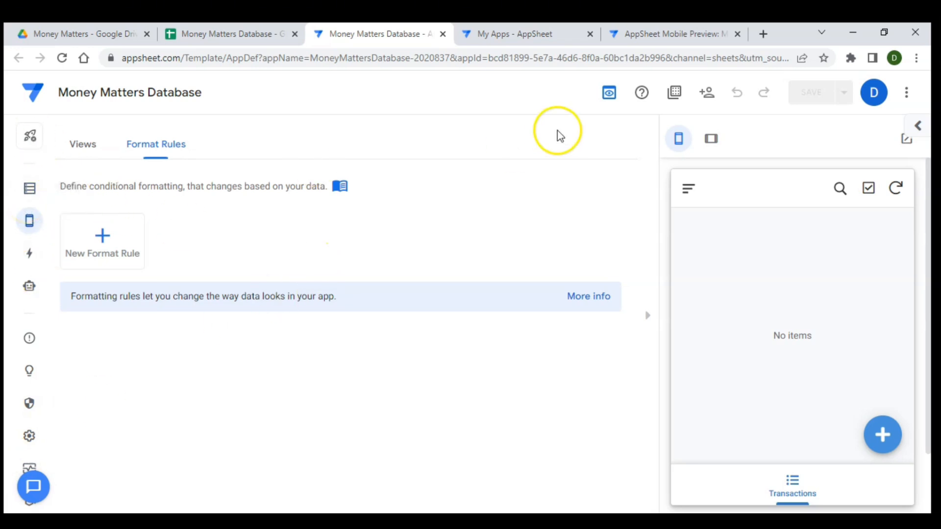
- Switch the app editor from the new preview layout to the legacy layout with the labelled navigation
left_click(616, 98)
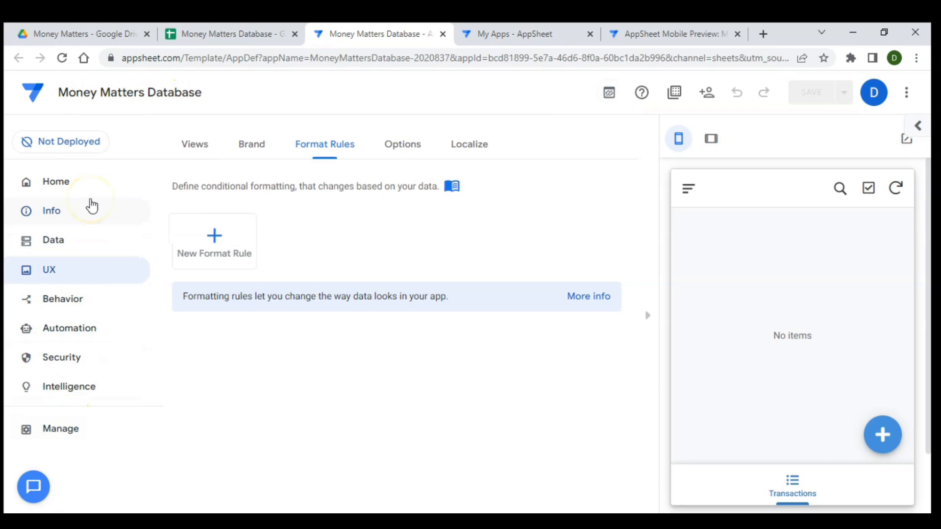
left_click(608, 94)
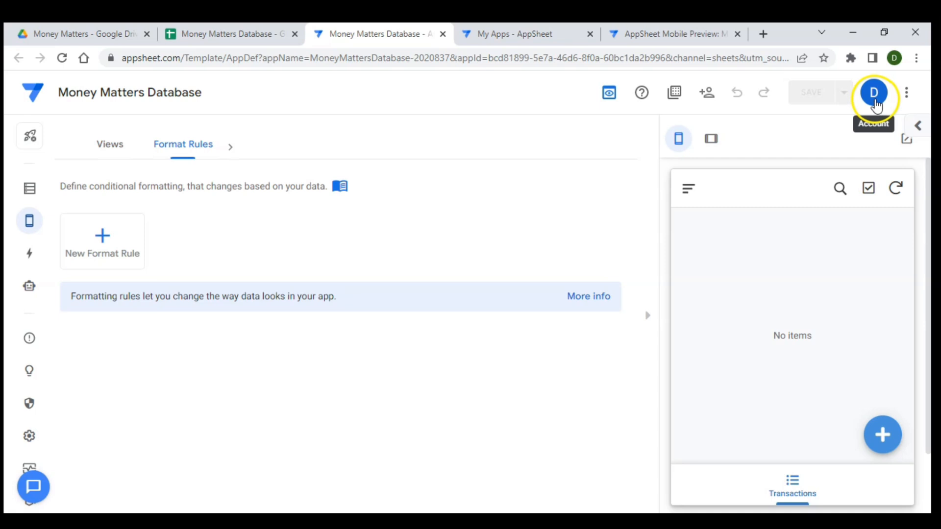
left_click(907, 97)
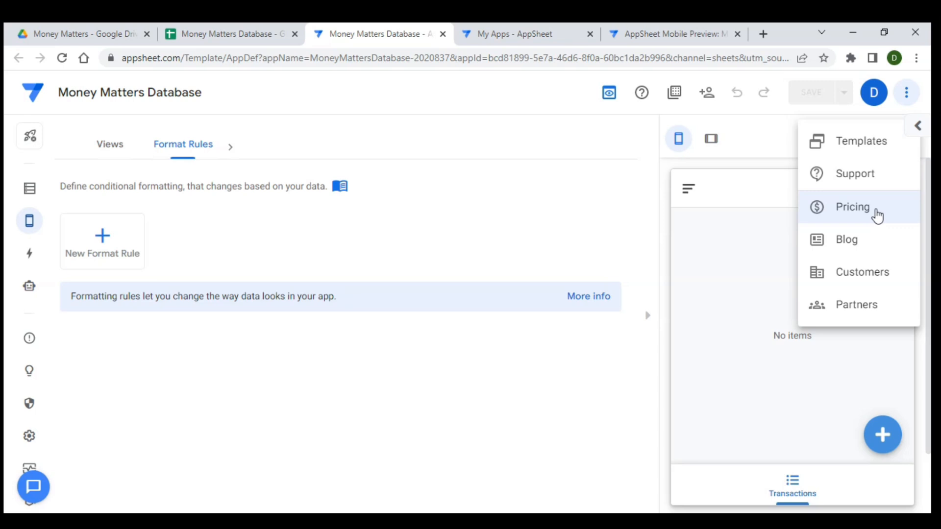
key("Escape")
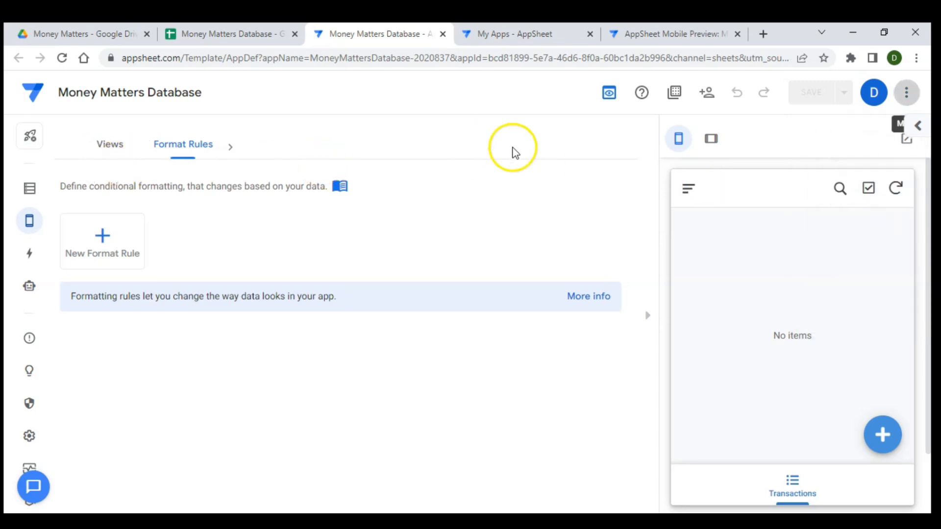
left_click(610, 94)
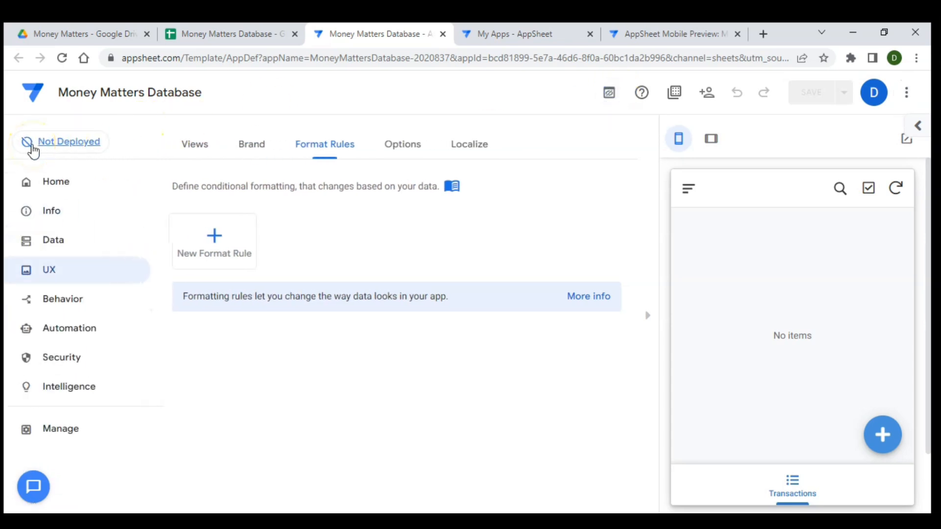
- Review the app's Home page, including its suggested setup tasks and the templates with similar data
left_click(51, 149)
left_click(55, 187)
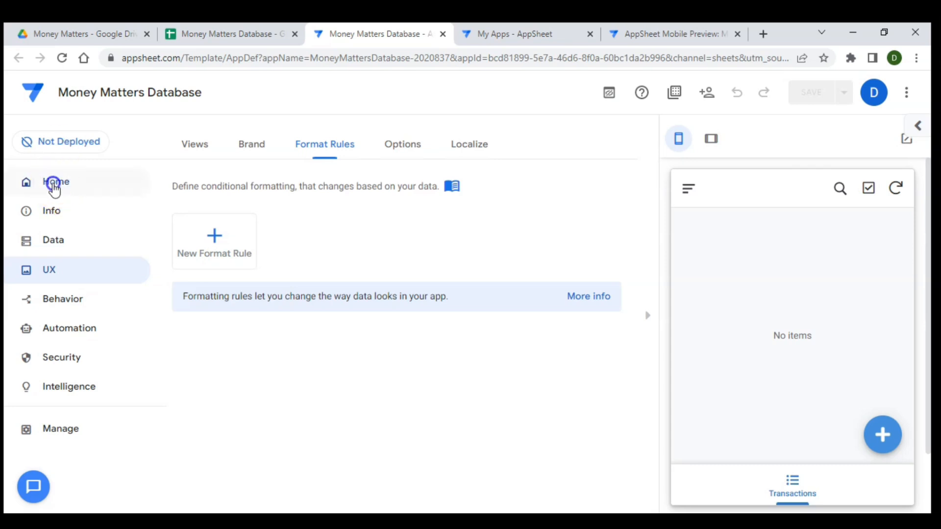
scroll(231, 263, "down", 3)
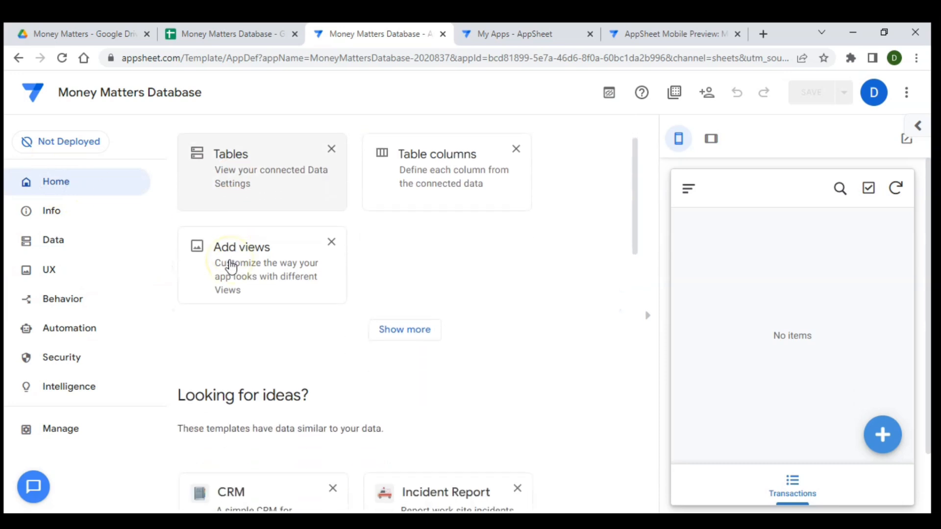
scroll(231, 267, "up", 2)
scroll(231, 267, "down", 6)
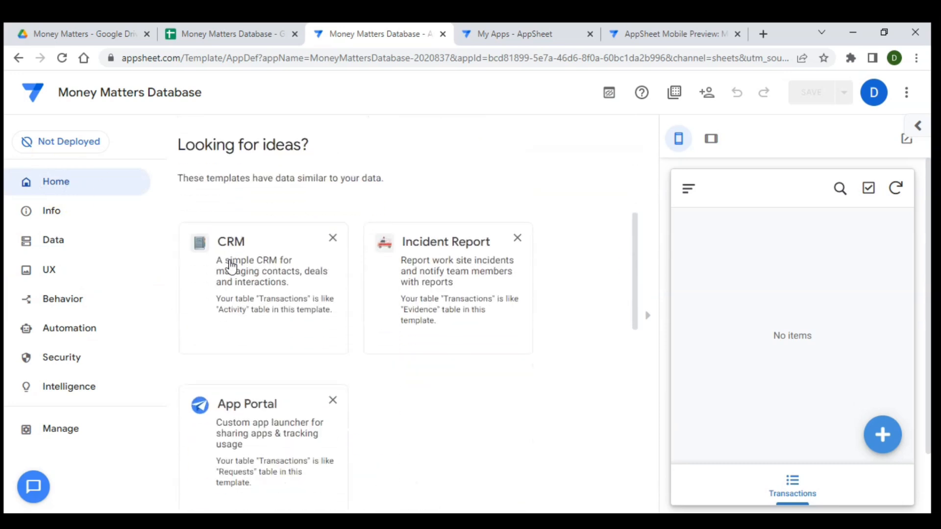
scroll(231, 265, "down", 2)
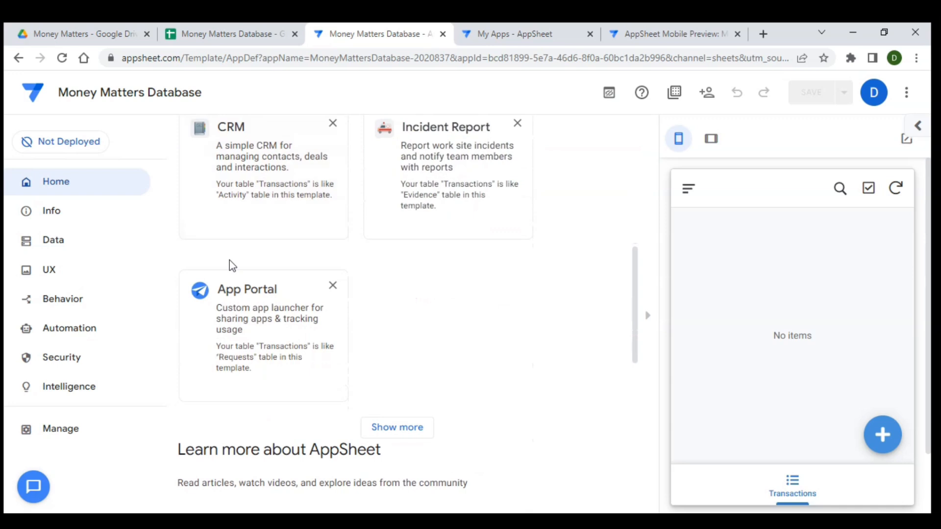
- Change the app's short name to Money Matters App in its properties
left_click(68, 210)
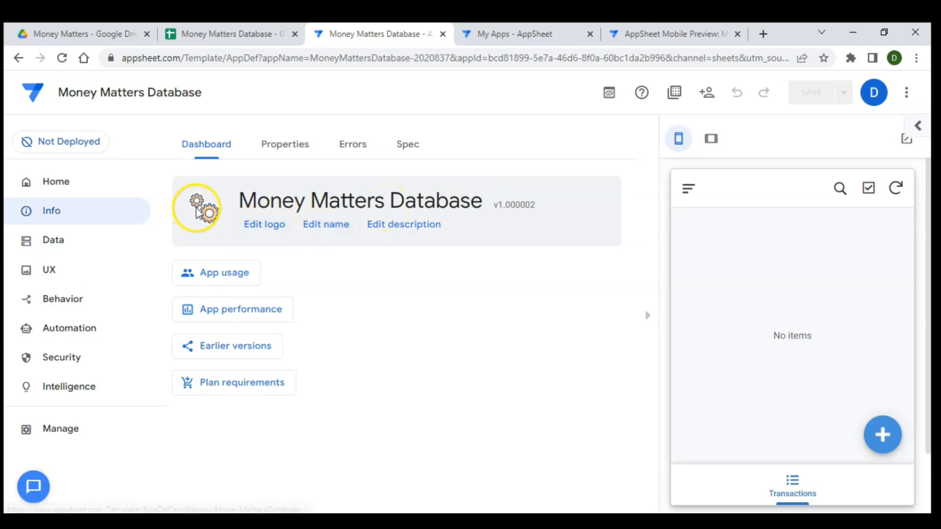
left_click(327, 226)
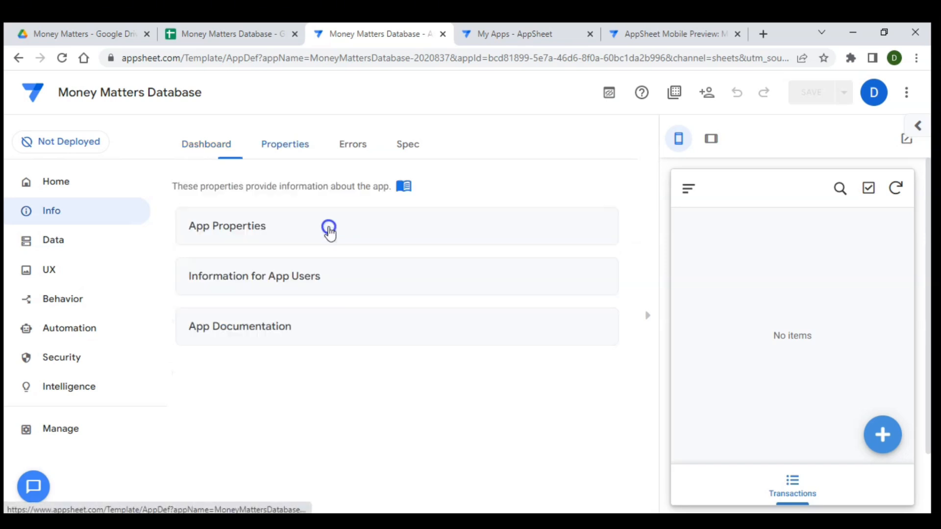
left_click(255, 234)
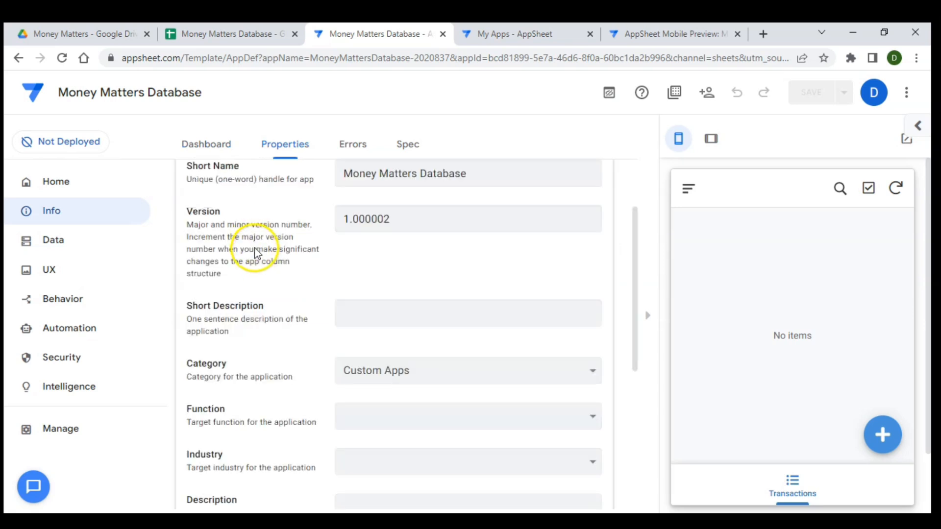
left_click(464, 173)
key("BackSpace")
key("BackSpace")
key("BackSpace")
key("BackSpace")
key("BackSpace")
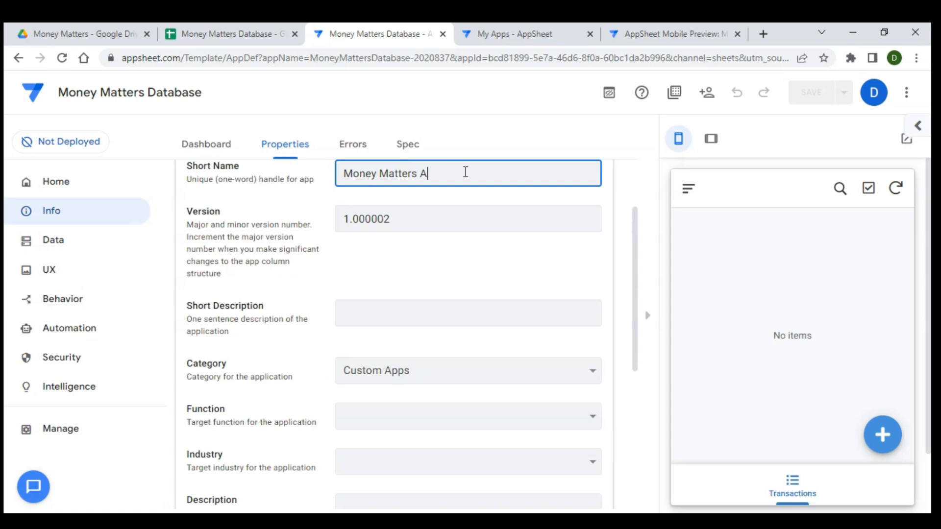
key("Return")
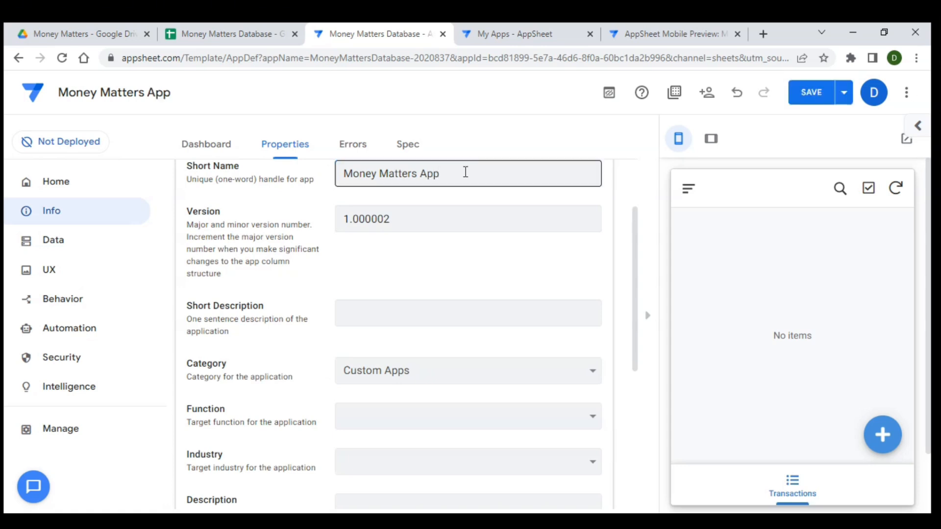
- Save the renamed app and check its version number in the app properties
scroll(465, 177, "up", 1)
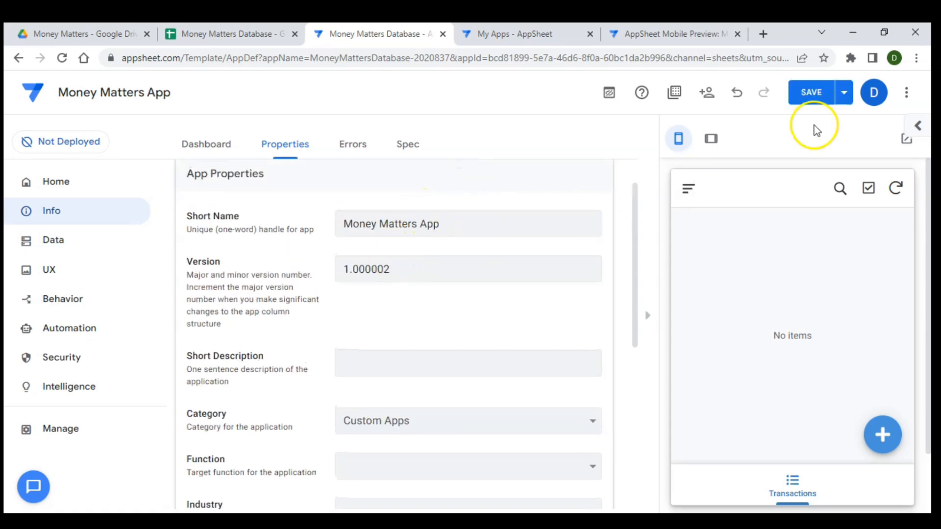
left_click(356, 269)
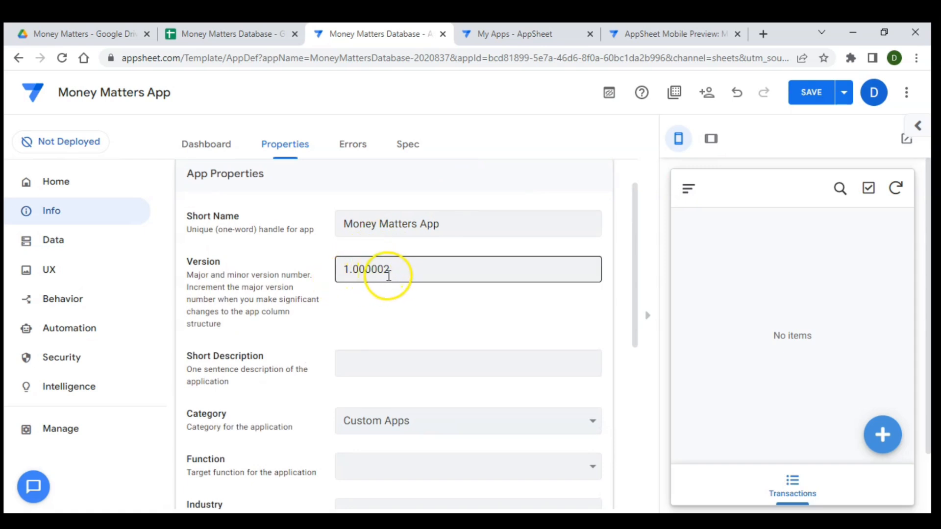
left_click(811, 92)
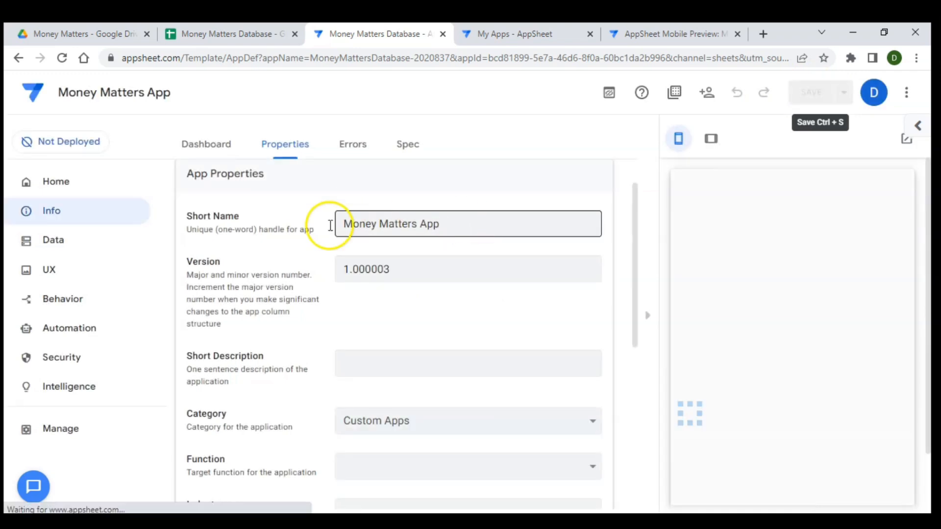
left_click(372, 271)
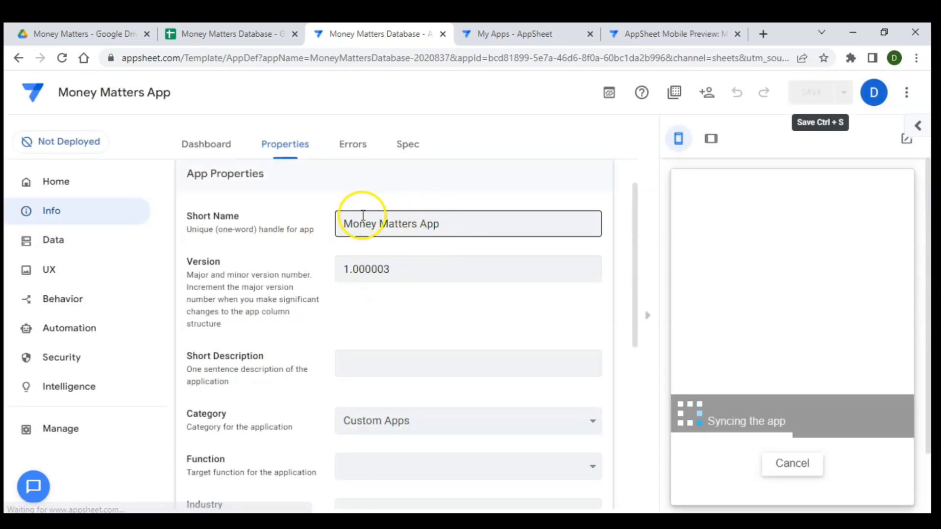
scroll(364, 199, "up", 1)
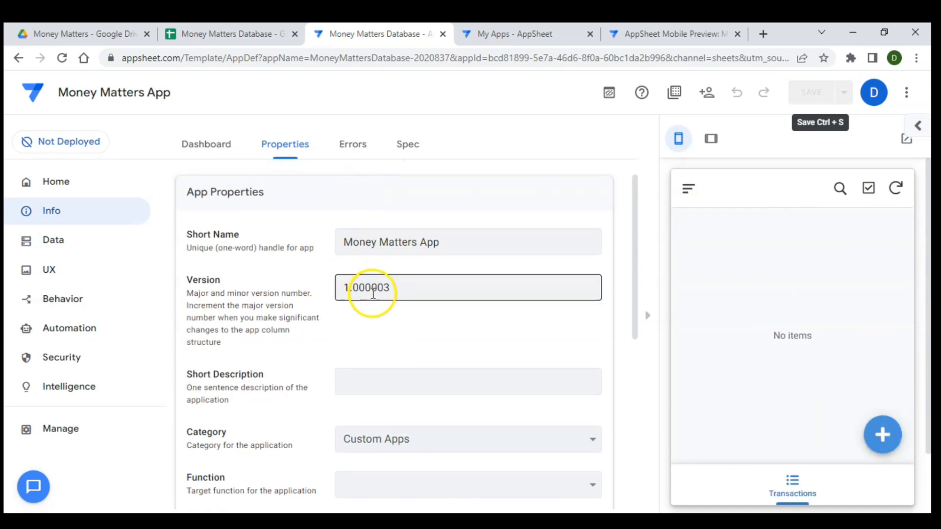
left_click(350, 205)
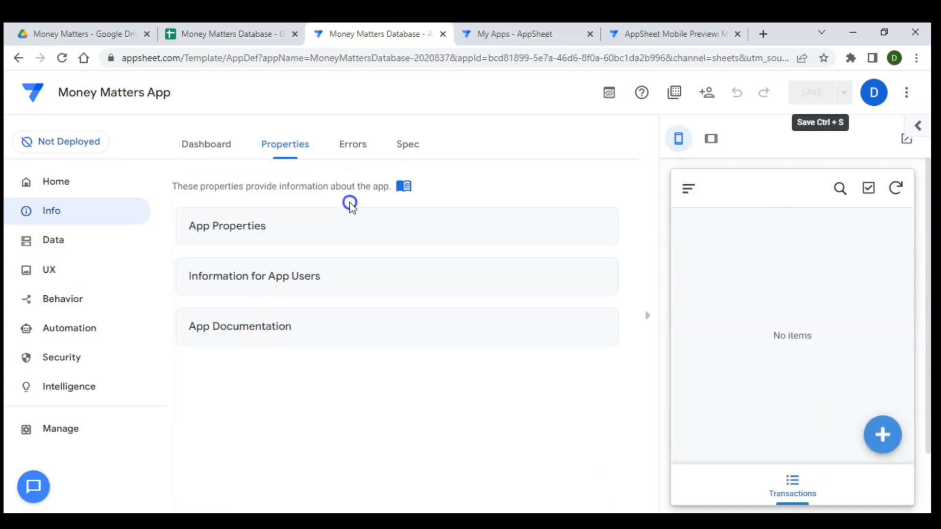
- Review the app's Info pages: Dashboard, Properties, Errors and the Spec graph
left_click(227, 150)
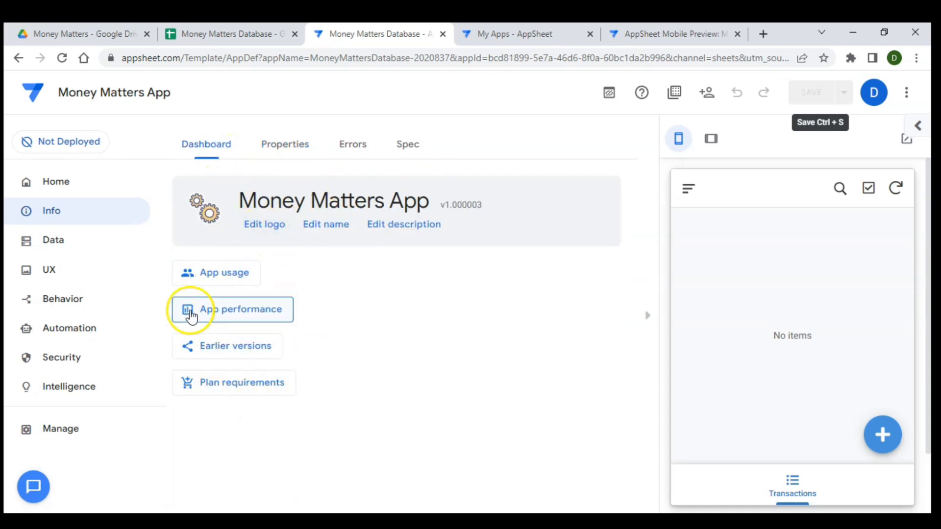
left_click(290, 148)
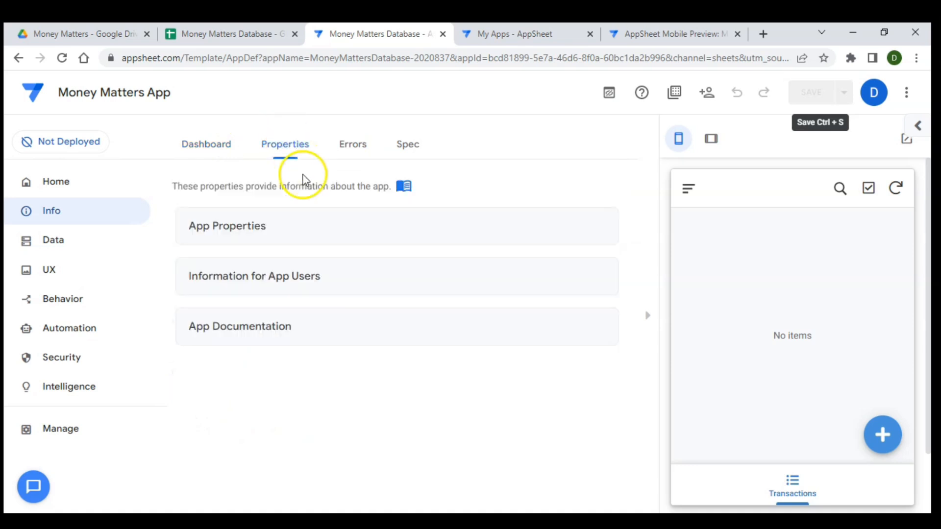
left_click(360, 148)
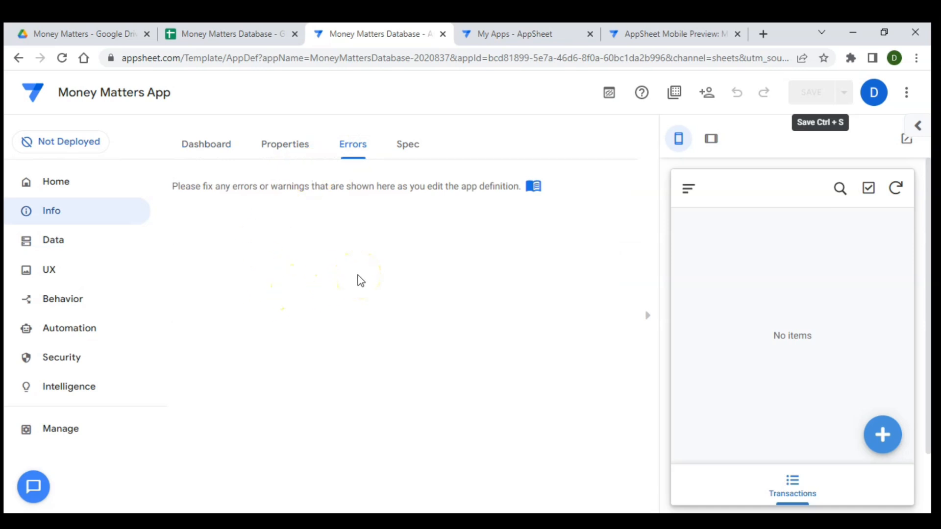
left_click(406, 157)
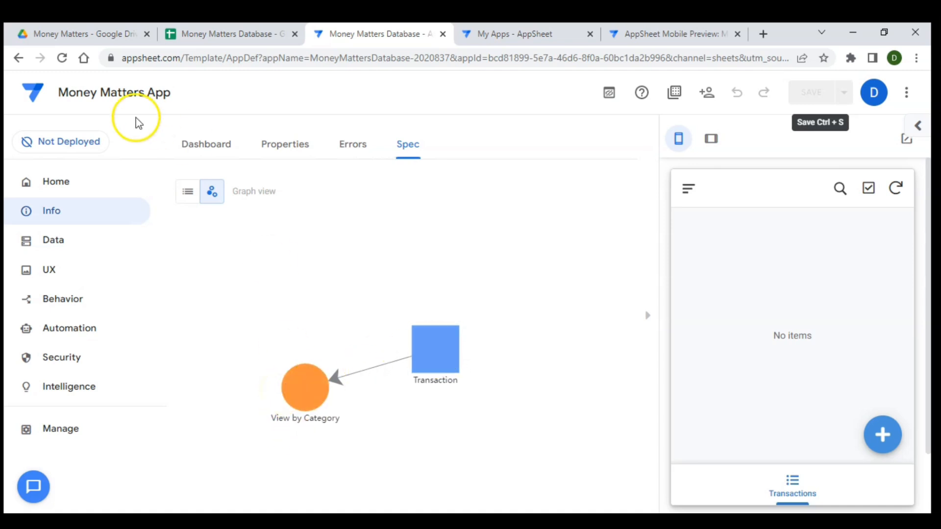
- Examine the app's Data pages for tables, slices and user settings, ending on the Transactions table's entry under Columns
left_click(60, 244)
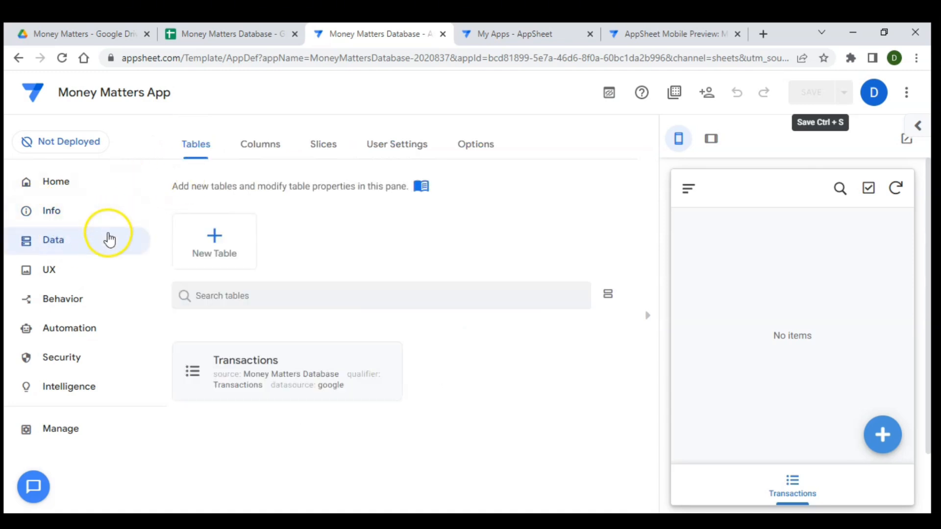
left_click(272, 147)
left_click(320, 147)
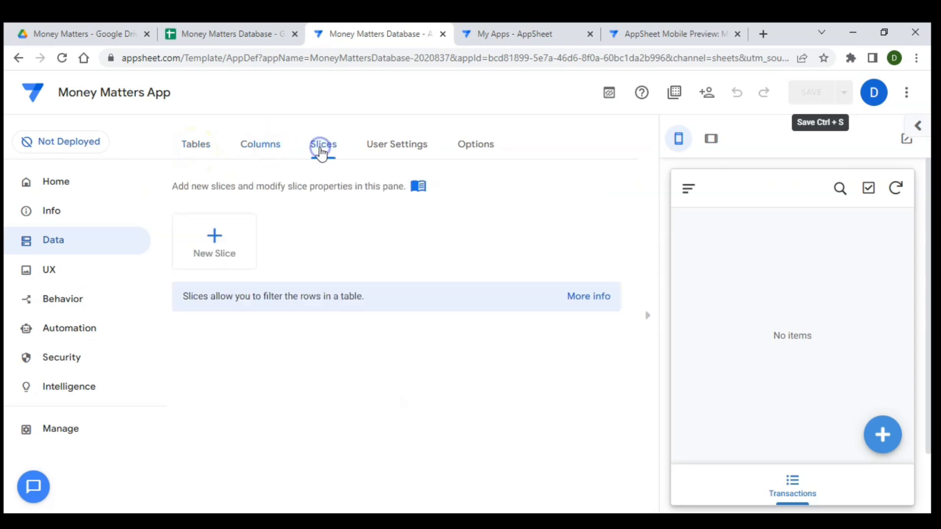
left_click(382, 148)
left_click(467, 149)
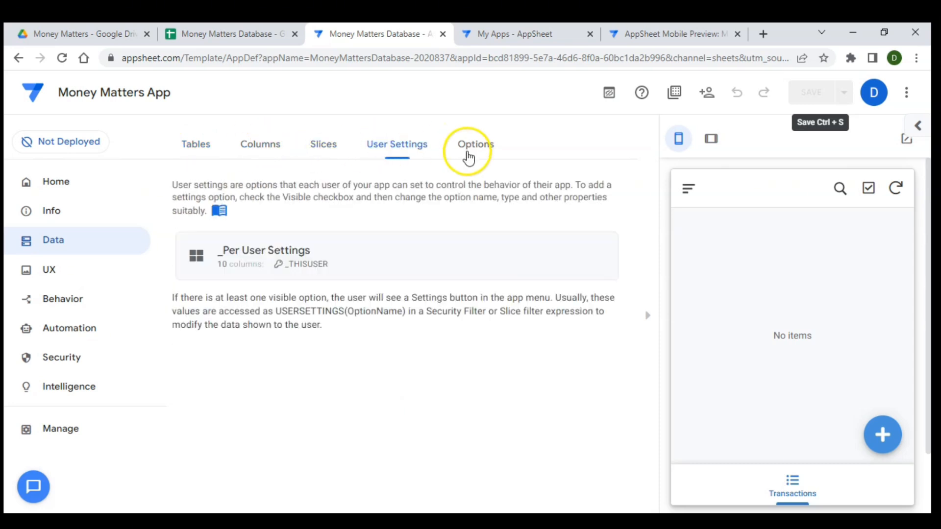
left_click(327, 145)
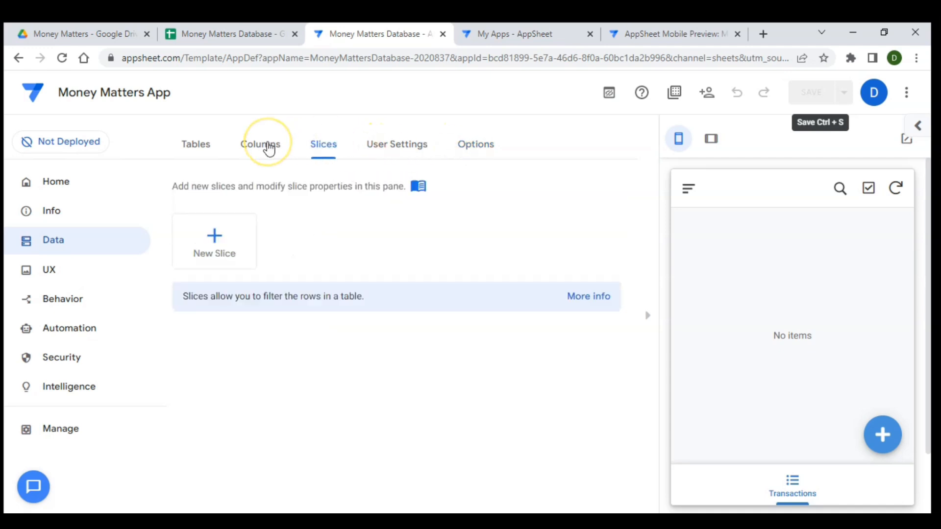
left_click(186, 152)
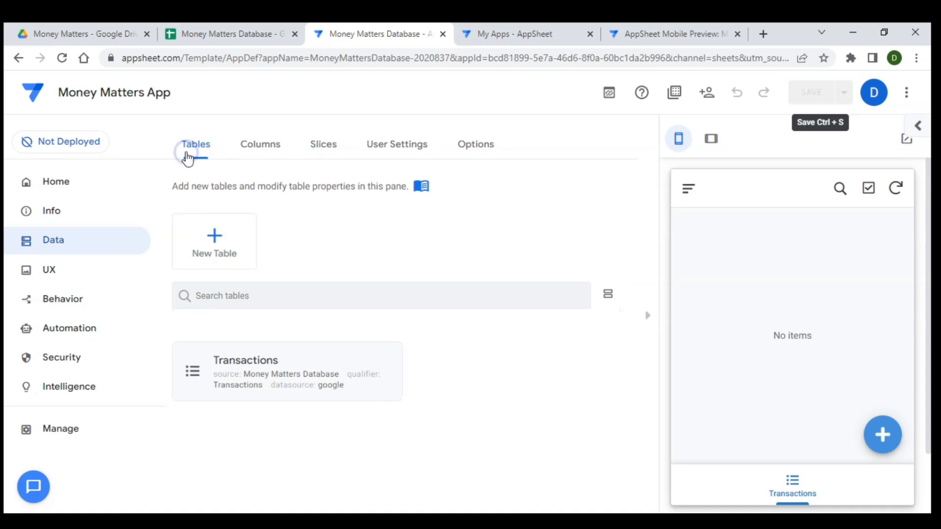
left_click(229, 289)
left_click(239, 352)
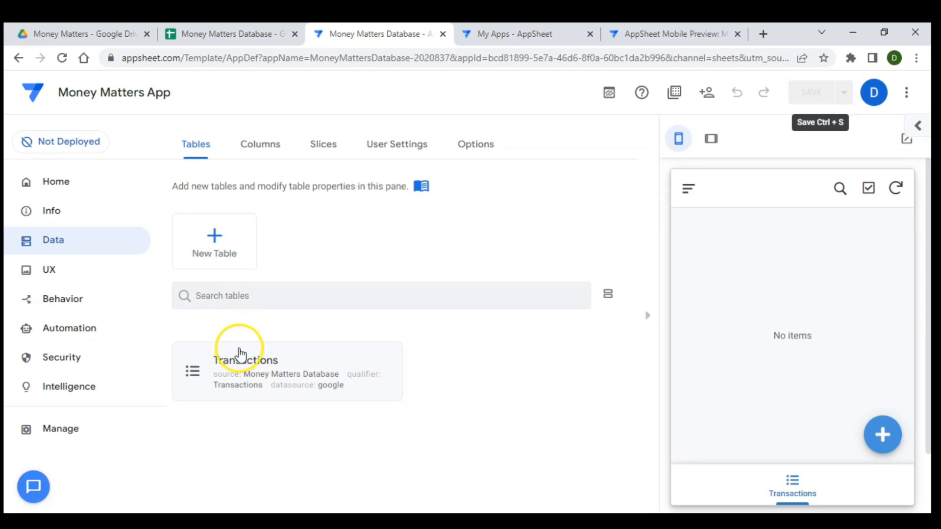
left_click(256, 147)
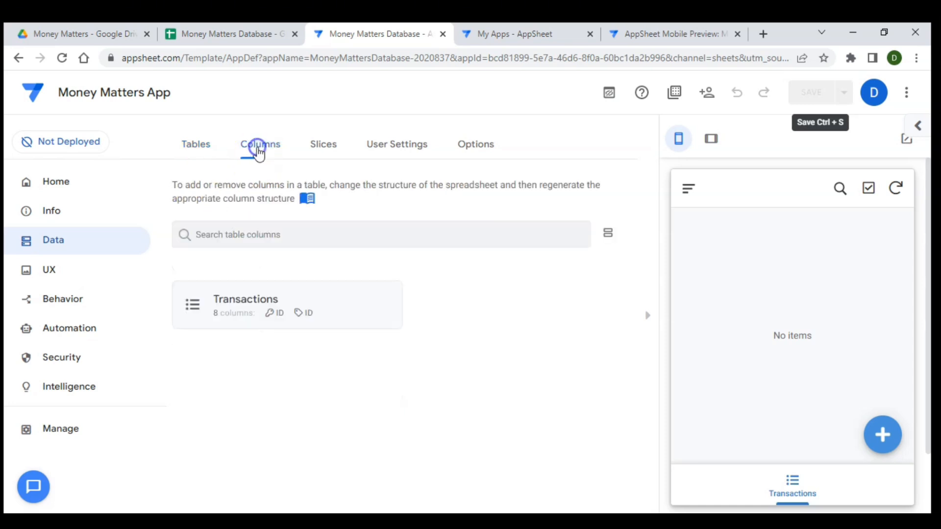
- Examine the Transactions table's column names and types, plus the Slices, User Settings and Options pages of the app's data
left_click(267, 297)
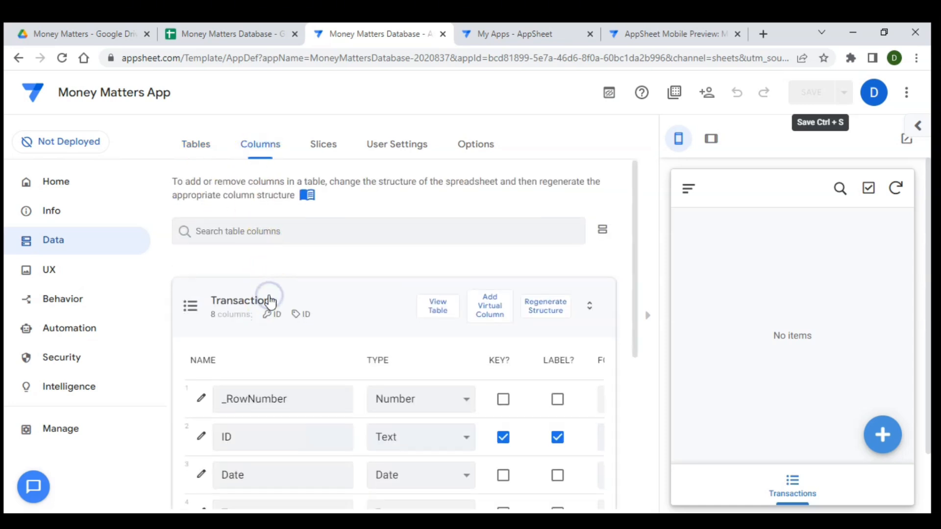
scroll(268, 322, "down", 1)
left_click(269, 389)
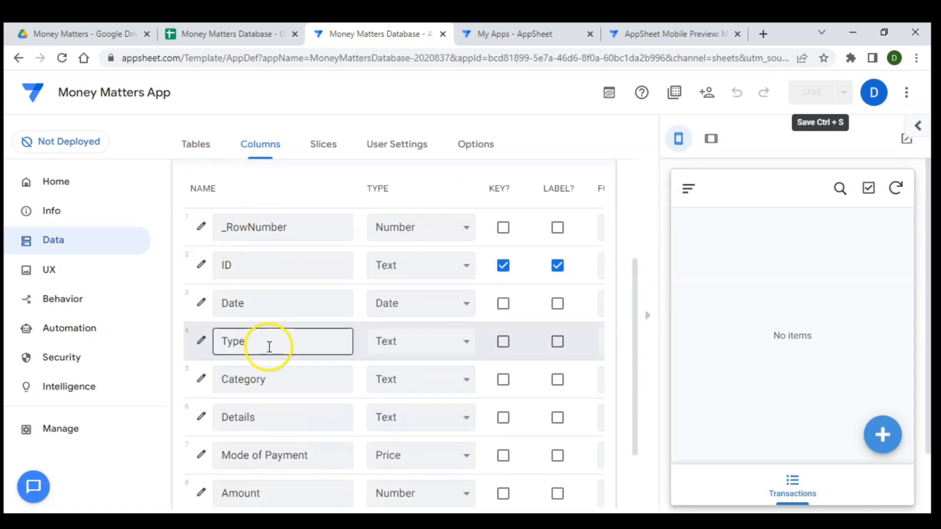
scroll(273, 451, "down", 1)
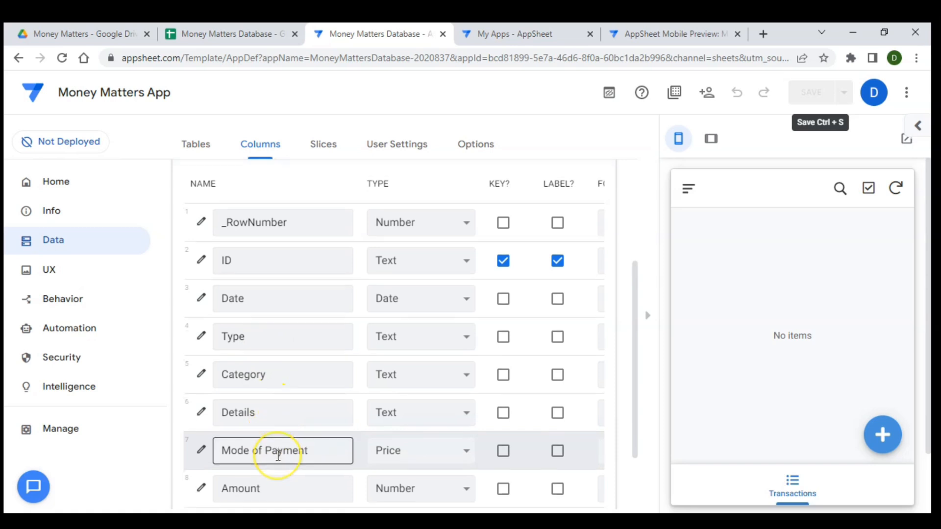
scroll(278, 454, "up", 3)
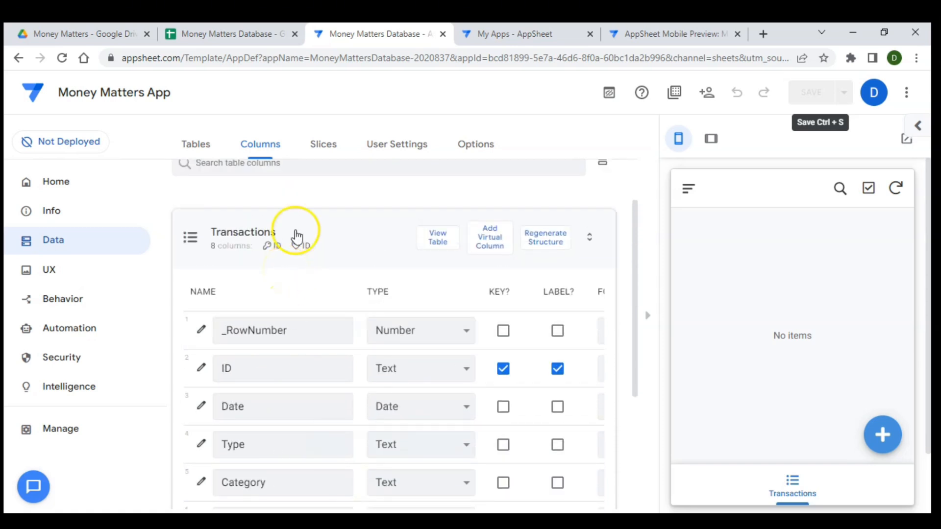
left_click(317, 147)
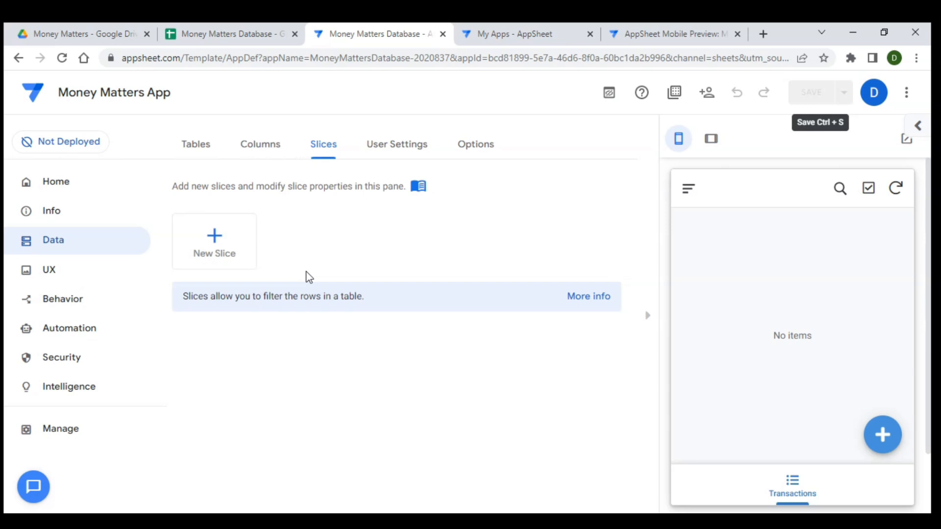
left_click(221, 243)
left_click(372, 146)
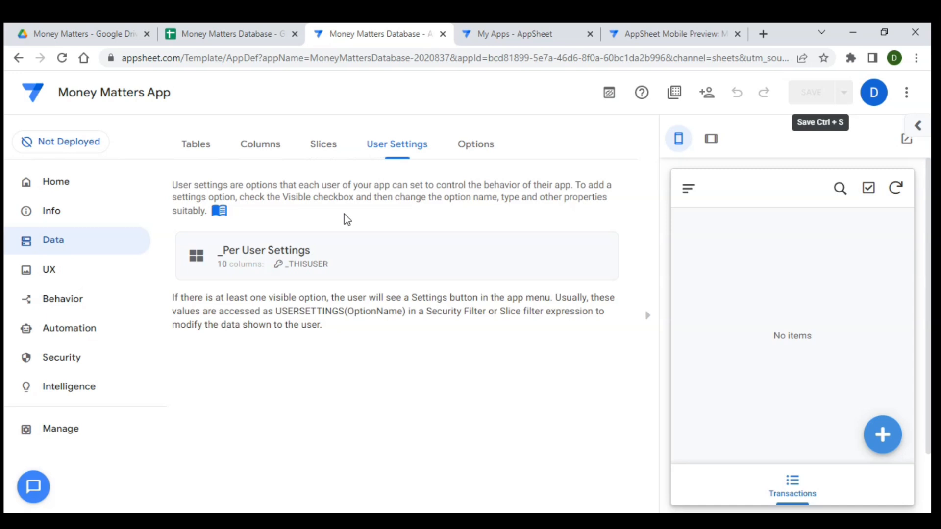
left_click(473, 147)
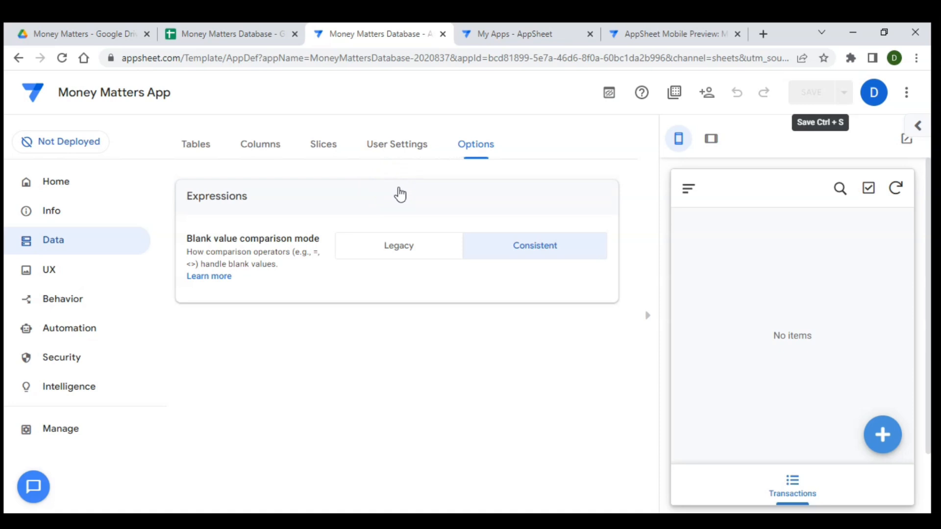
left_click(424, 213)
- Review the app's UX views and look at the blank new-transaction form in the mobile preview without saving a record
left_click(81, 267)
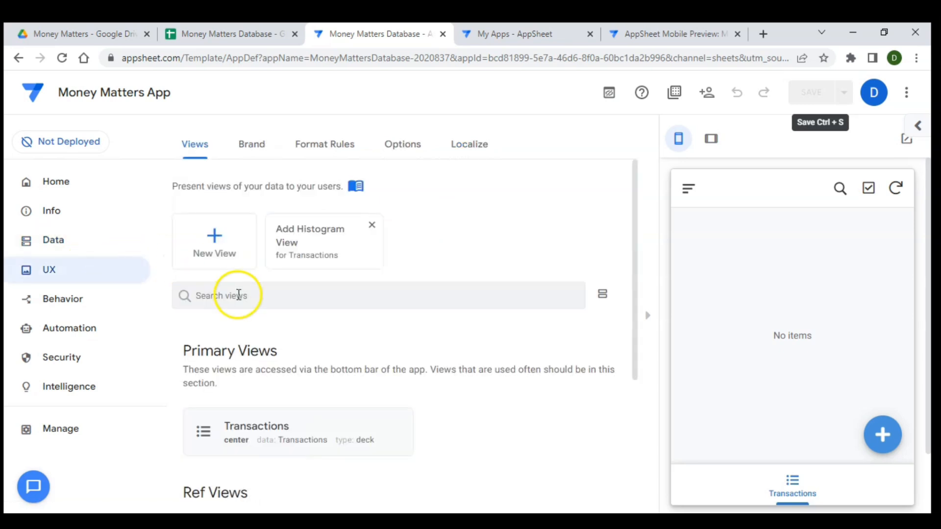
scroll(238, 294, "down", 1)
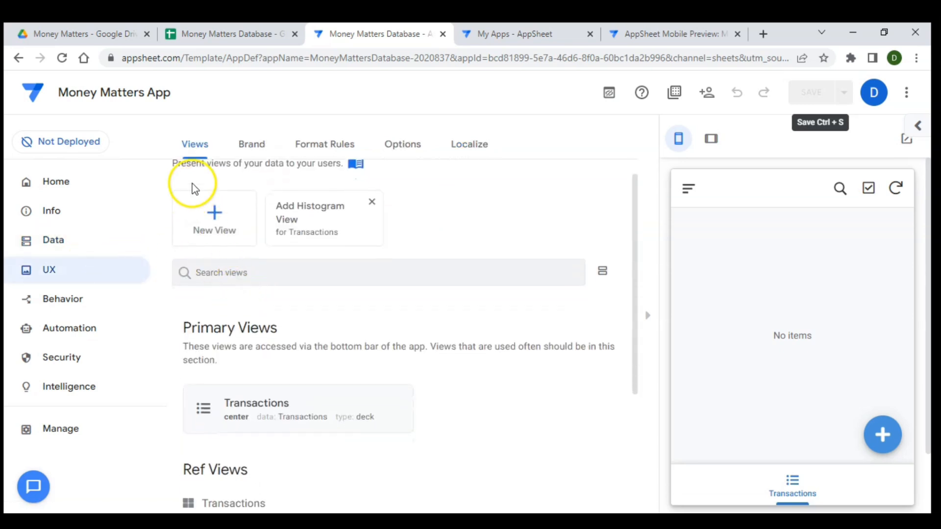
scroll(229, 323, "down", 1)
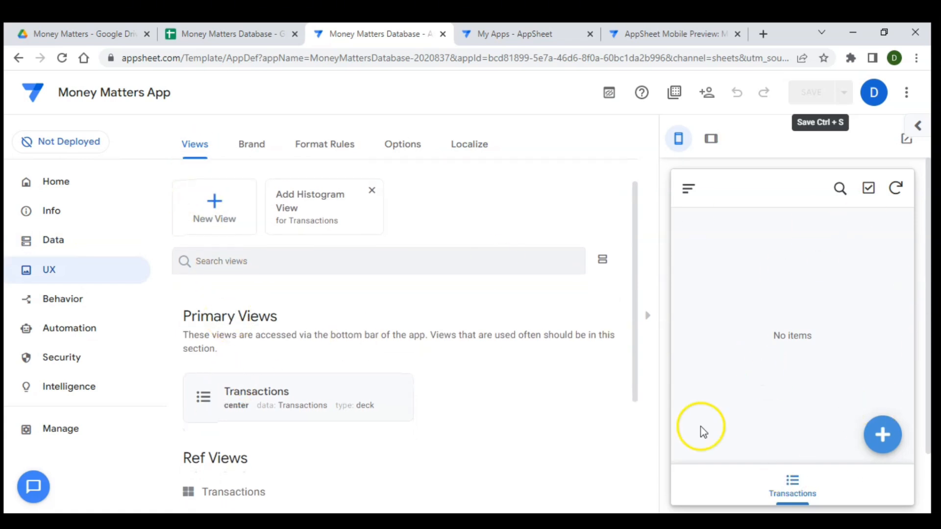
left_click(882, 434)
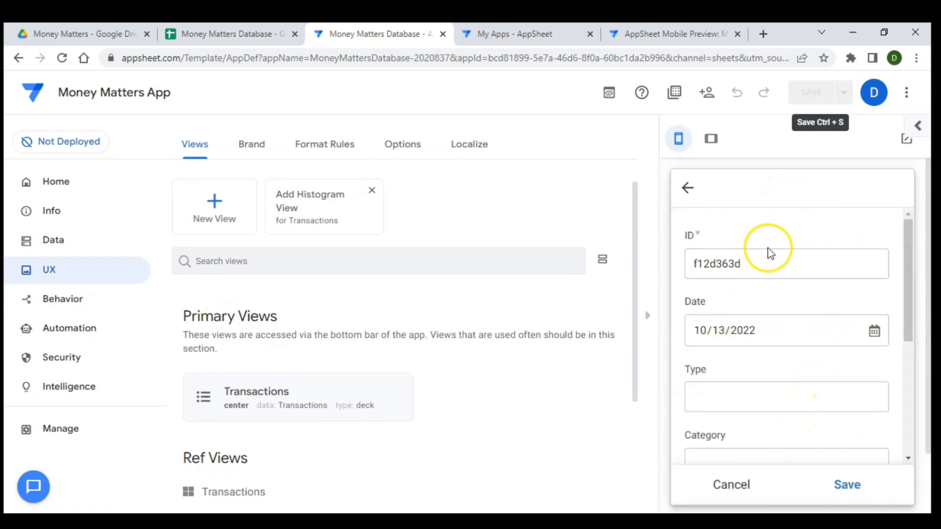
left_click(688, 188)
scroll(240, 376, "down", 1)
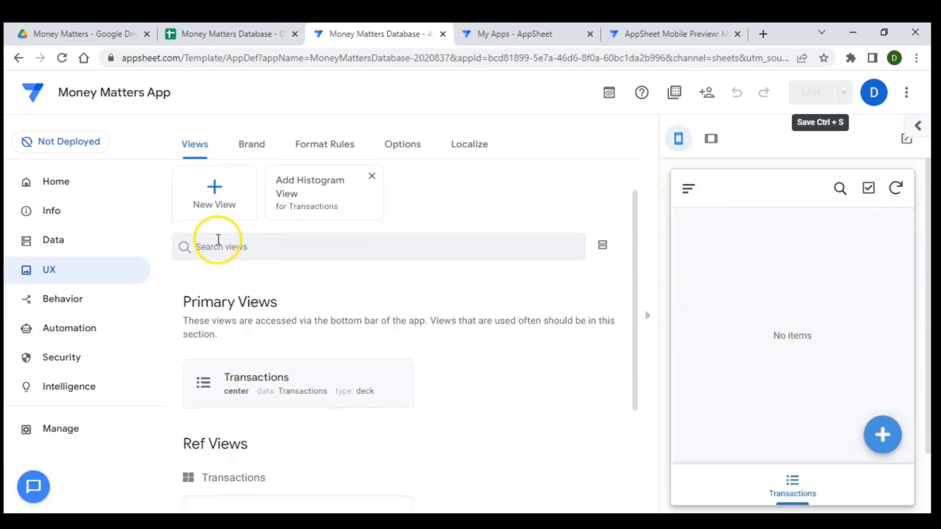
- Try the dark theme in the app's brand settings and switch back to the light theme
left_click(252, 154)
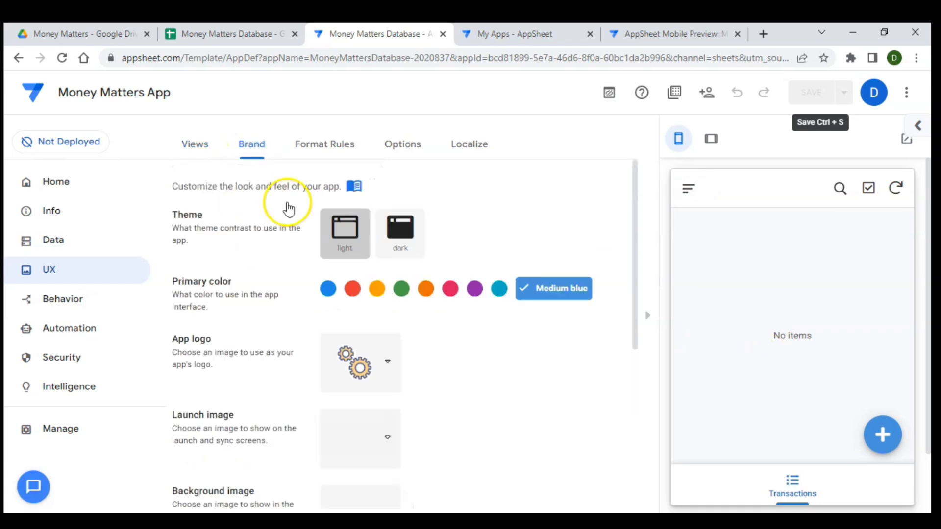
left_click(394, 249)
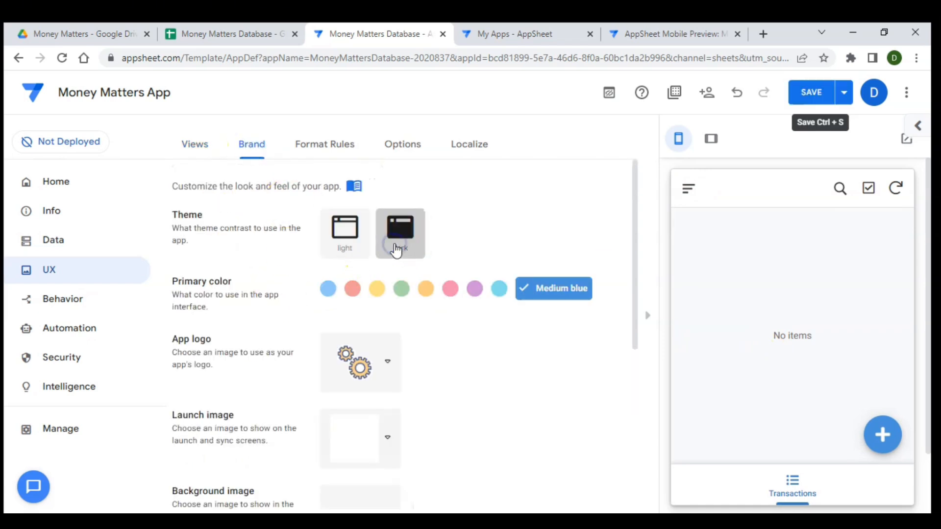
left_click(349, 241)
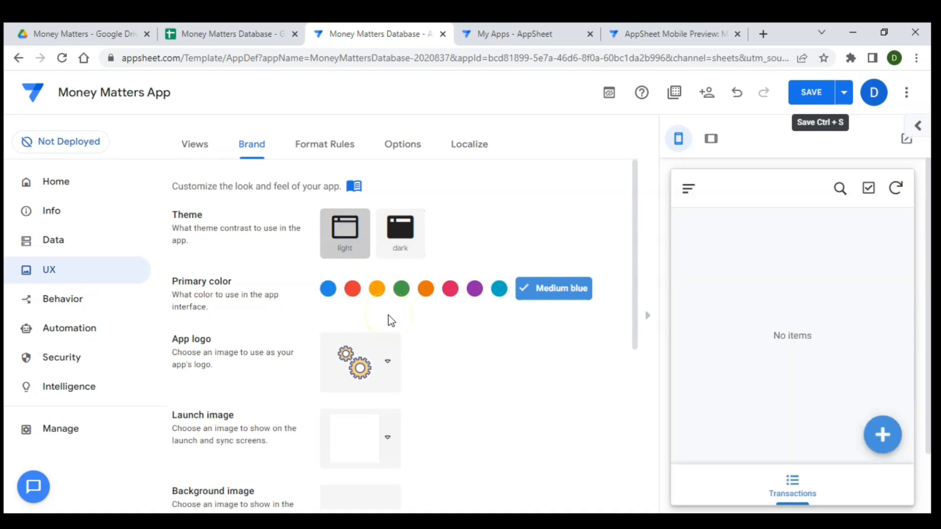
- Set the app logo to the calculator image in the brand settings
left_click(380, 349)
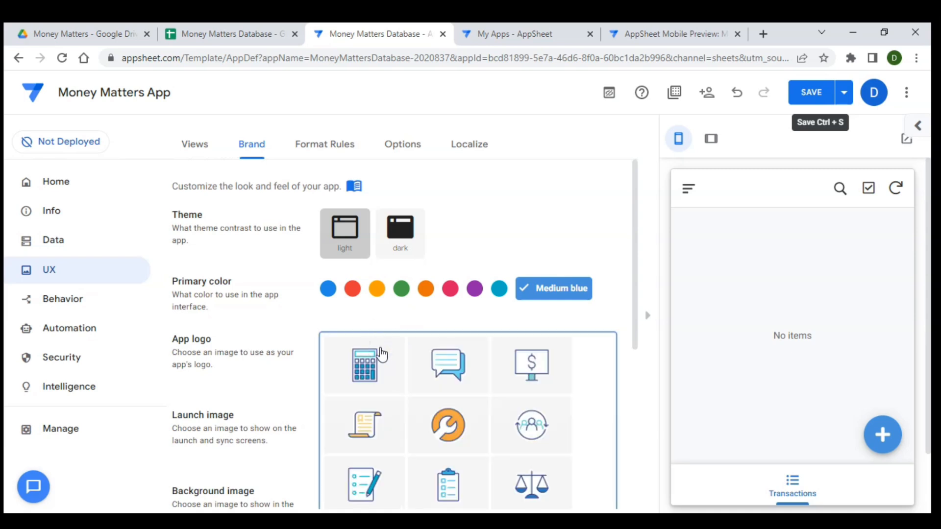
left_click(316, 329)
left_click(387, 370)
left_click(423, 364)
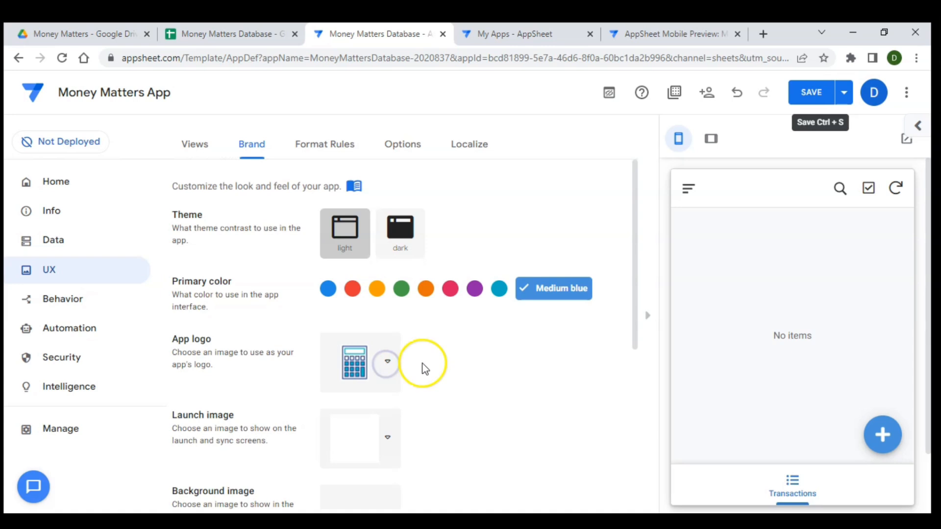
scroll(423, 364, "down", 1)
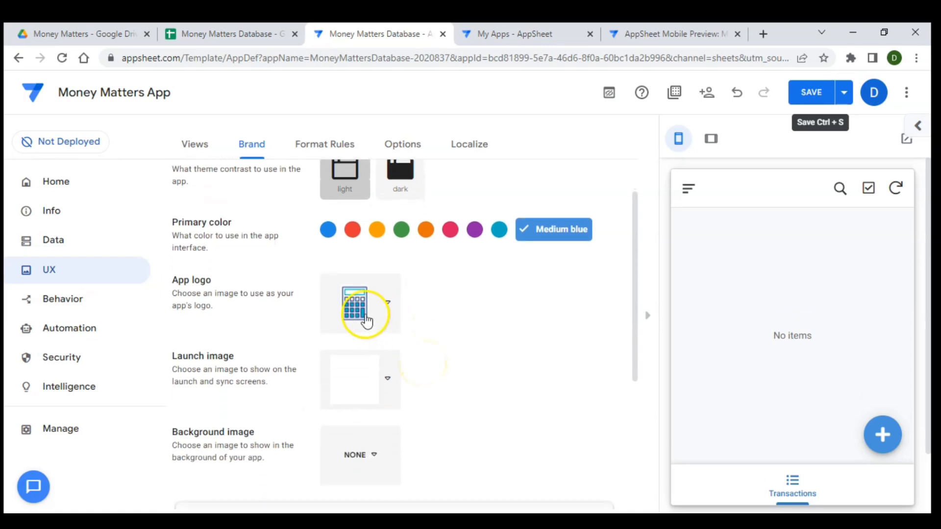
- Examine the UX pages for format rules, general options and the localizable system text such as Yes, No, Edit and Delete
left_click(332, 143)
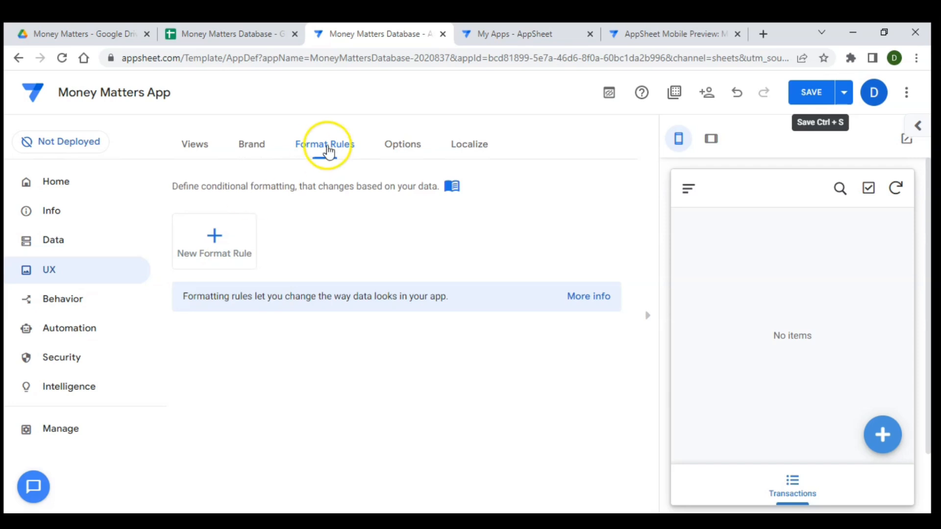
left_click(393, 147)
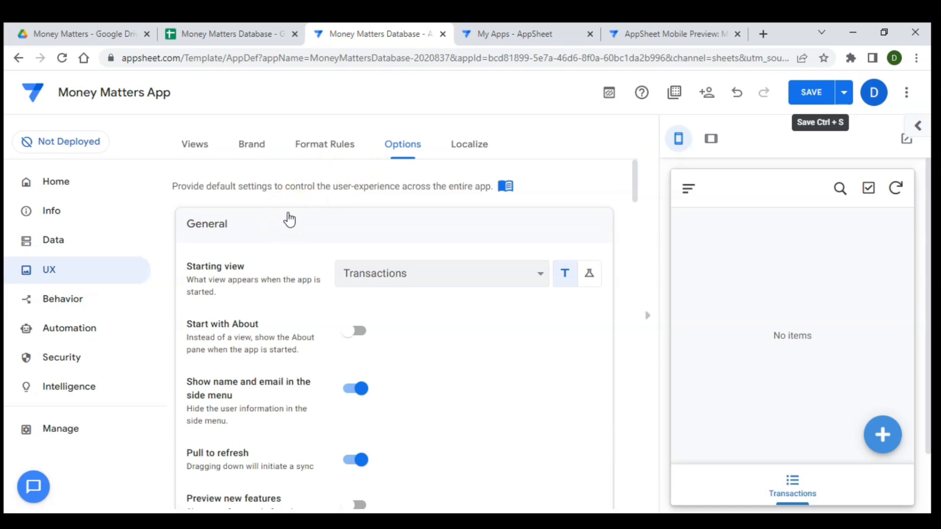
left_click(474, 144)
scroll(357, 260, "down", 2)
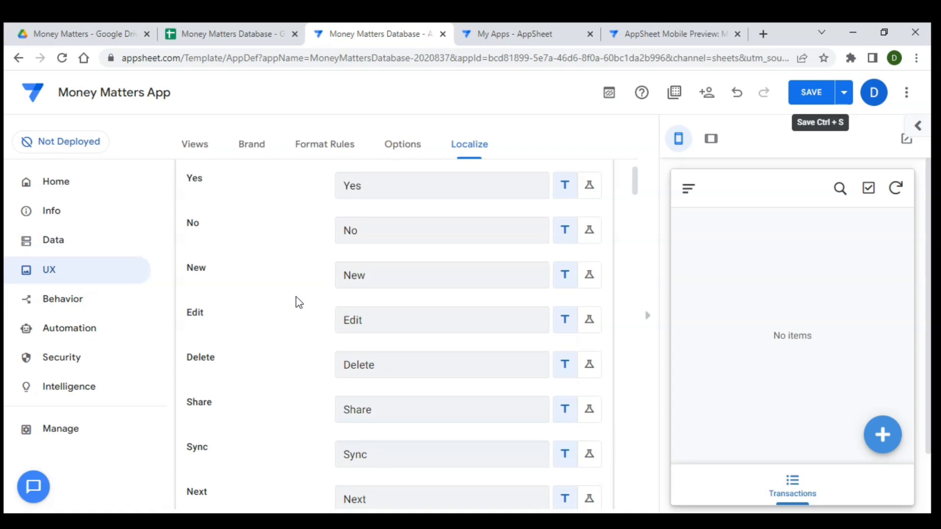
left_click(390, 324)
left_click(777, 310)
left_click(789, 341)
scroll(454, 311, "down", 5)
left_click(296, 326)
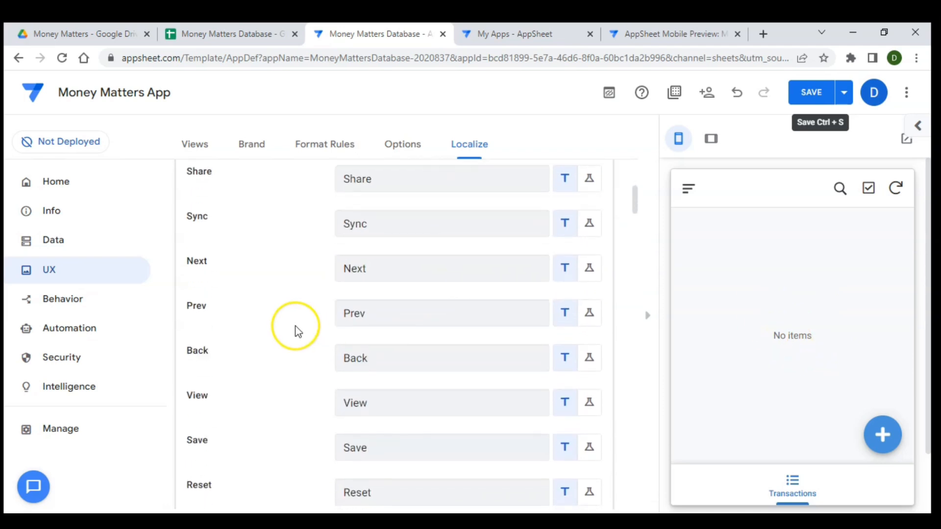
scroll(296, 326, "down", 2)
scroll(296, 326, "up", 8)
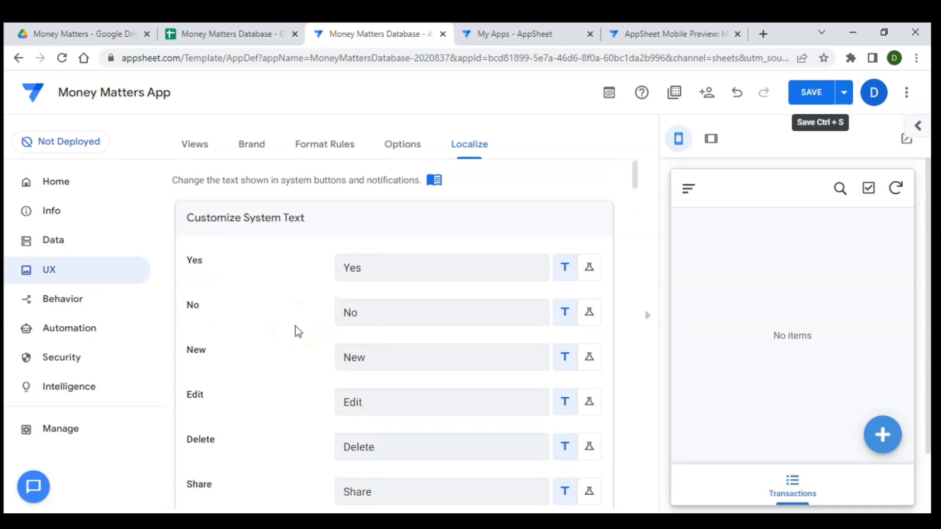
- Review the system-generated Transactions actions under Behavior and check the Add action's form in the mobile preview
left_click(96, 298)
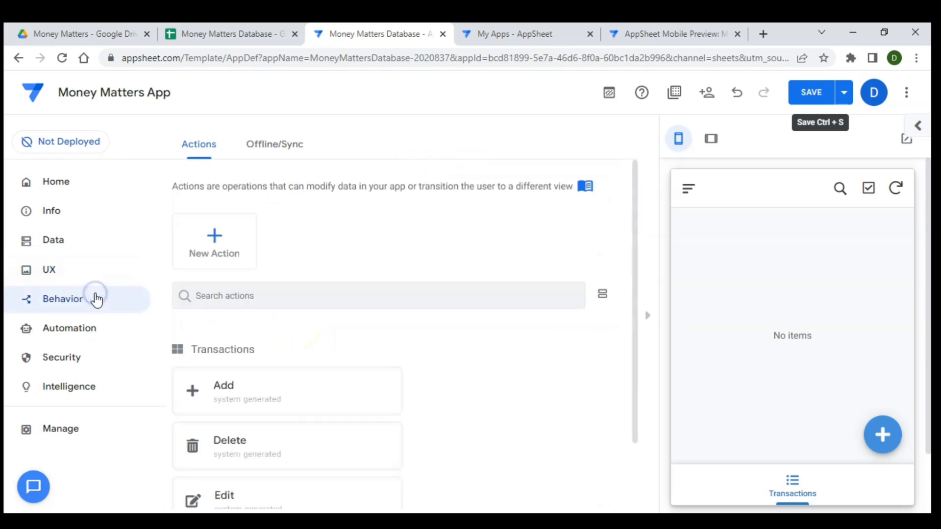
left_click(217, 301)
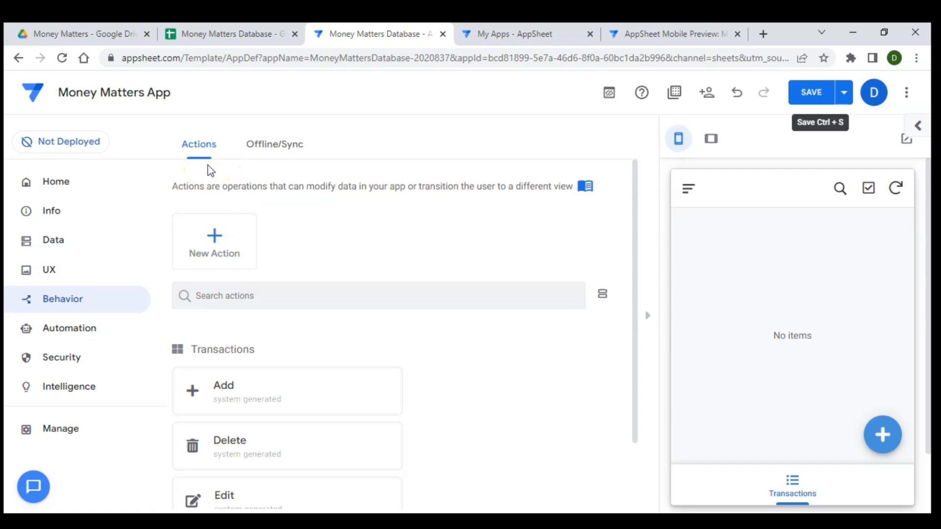
left_click(879, 440)
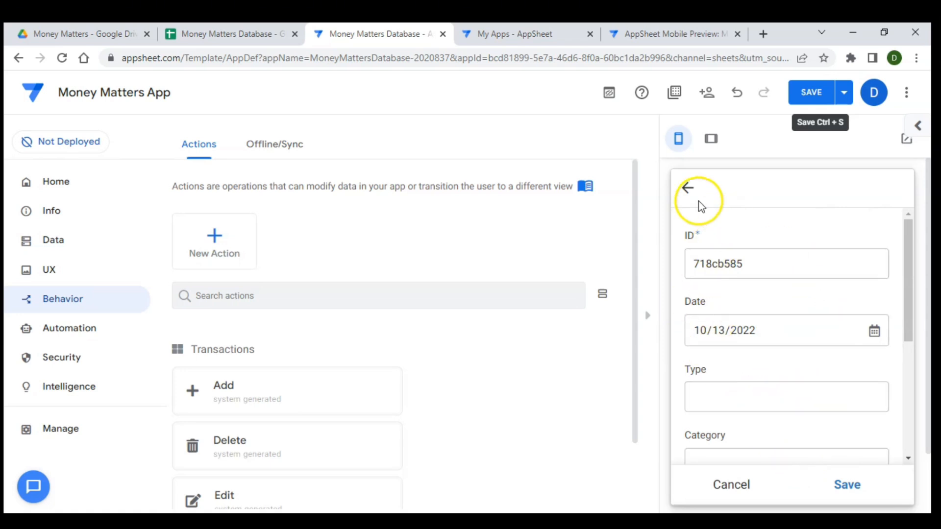
left_click(687, 188)
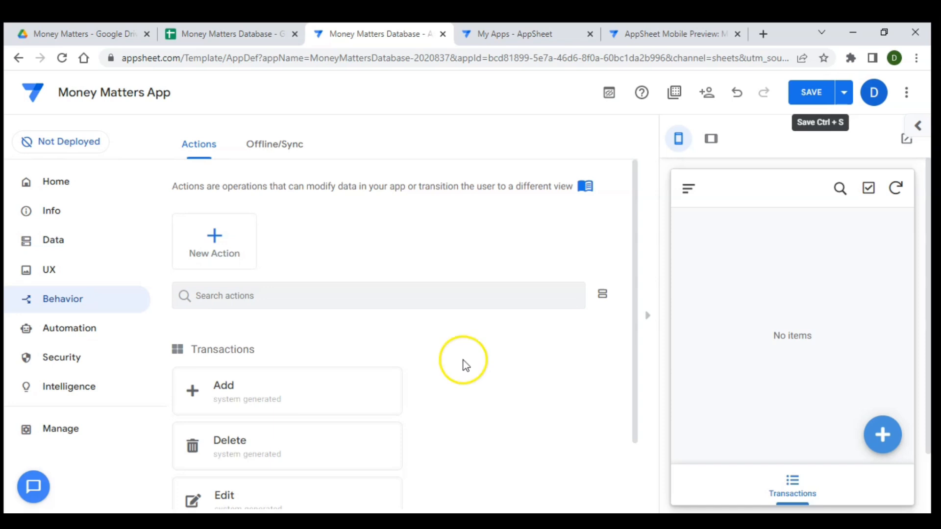
- Create a trial action for the Transactions table to view the available action types, and delete it
left_click(208, 251)
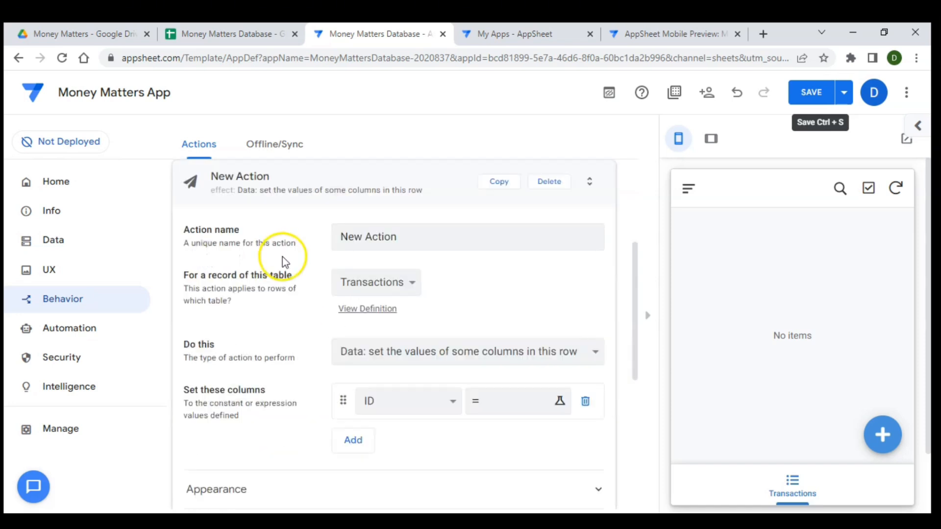
scroll(230, 272, "down", 1)
left_click(414, 311)
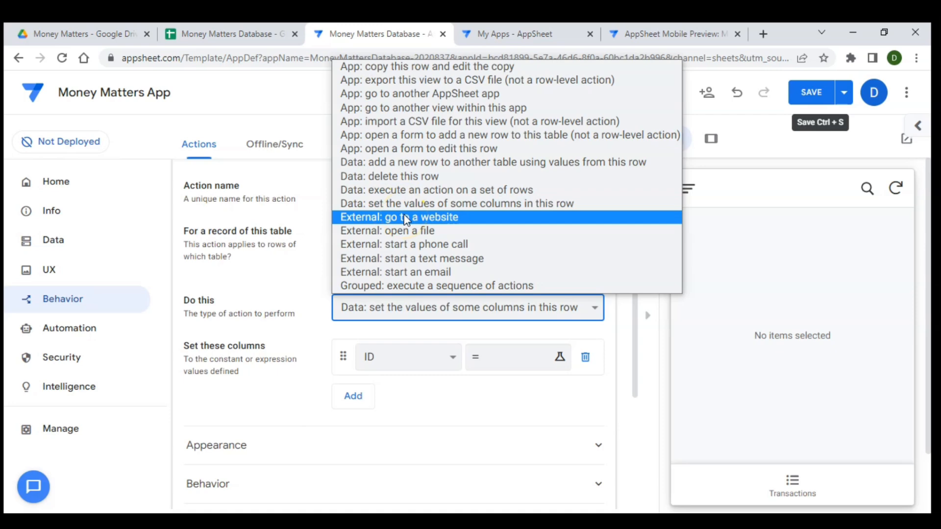
scroll(278, 233, "up", 2)
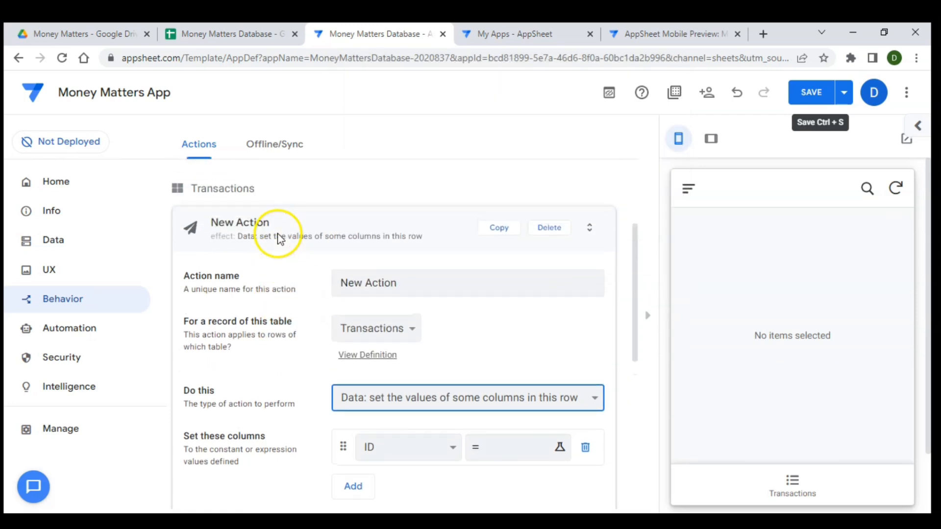
left_click(541, 232)
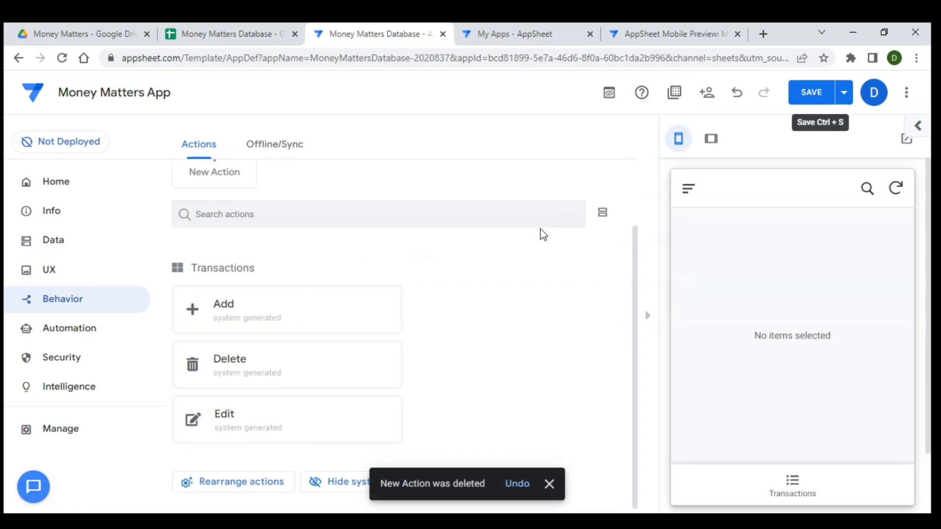
- Review the Automation bots page and open and close the new-transaction form in the mobile preview
left_click(87, 336)
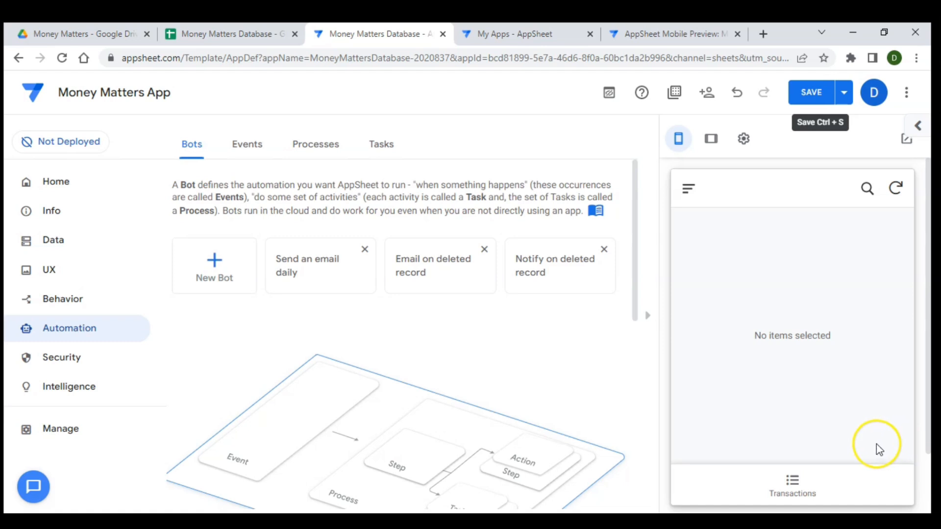
left_click(793, 480)
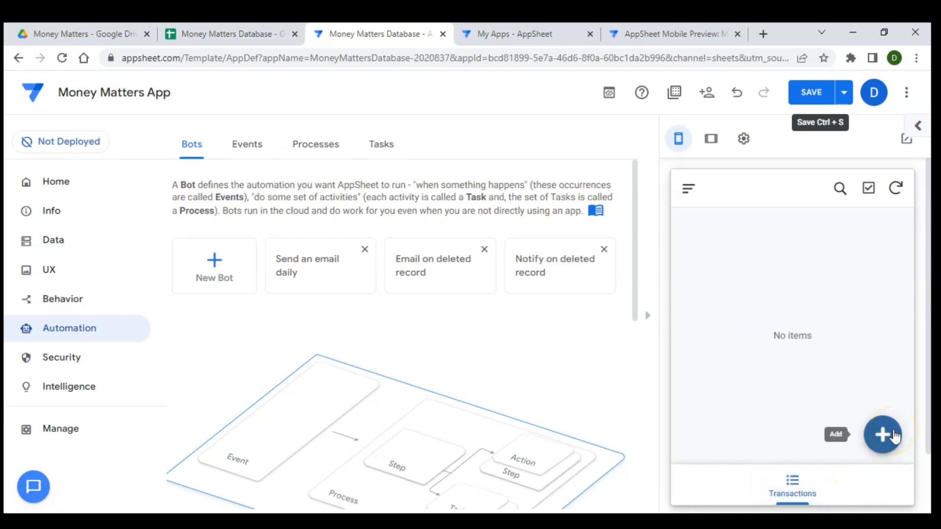
left_click(894, 435)
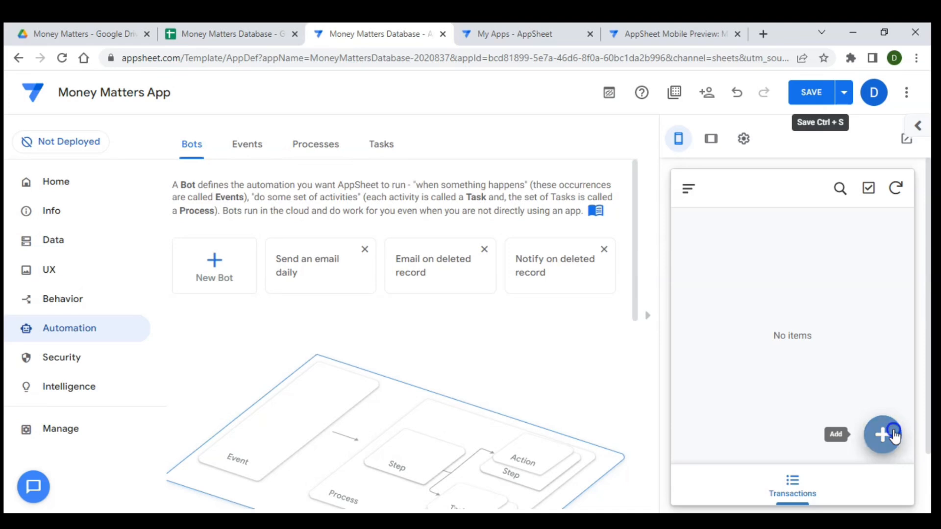
left_click(688, 189)
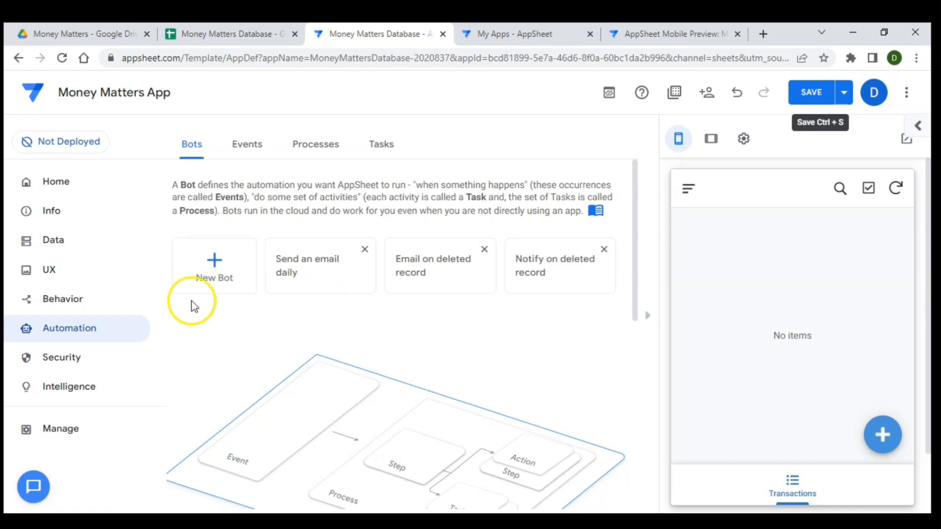
- Review the Security sign-in settings and the Intelligence pages for Smart Assistant, predictive models and OCR models, and return to the data tables
left_click(102, 361)
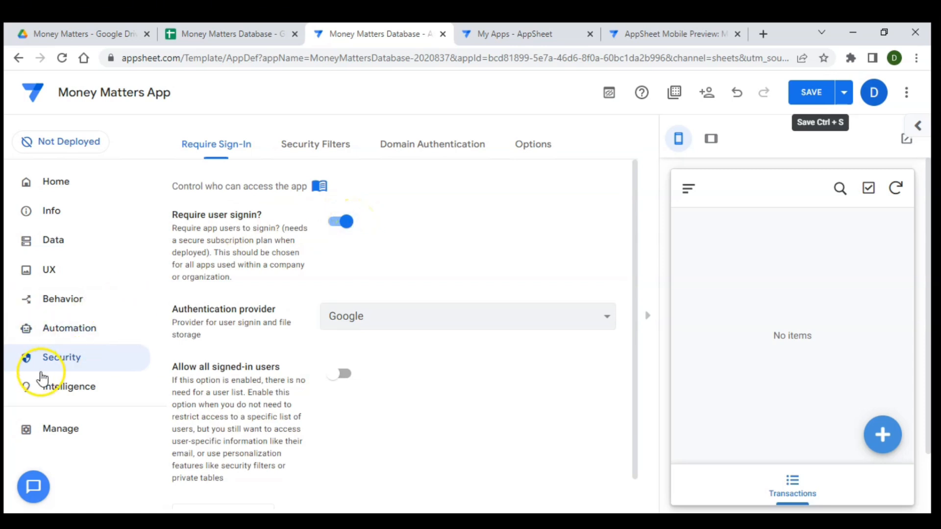
left_click(57, 388)
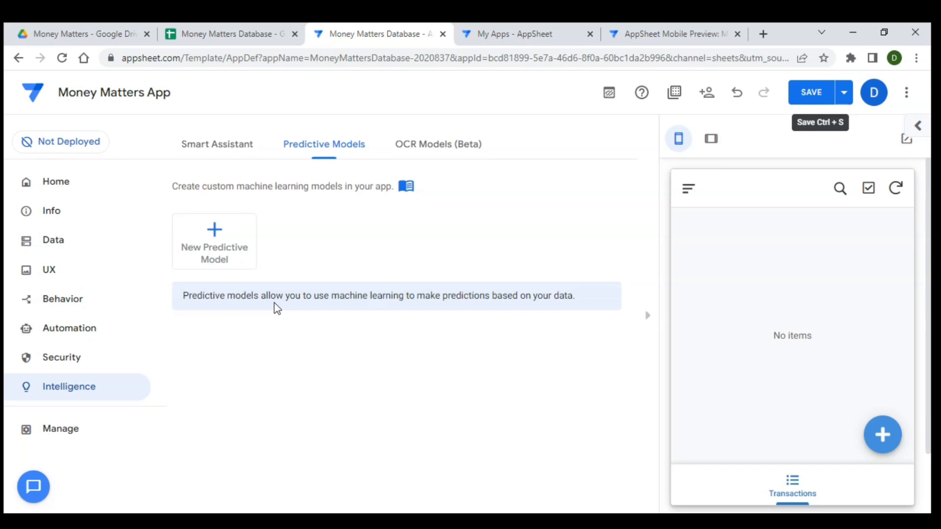
left_click(219, 146)
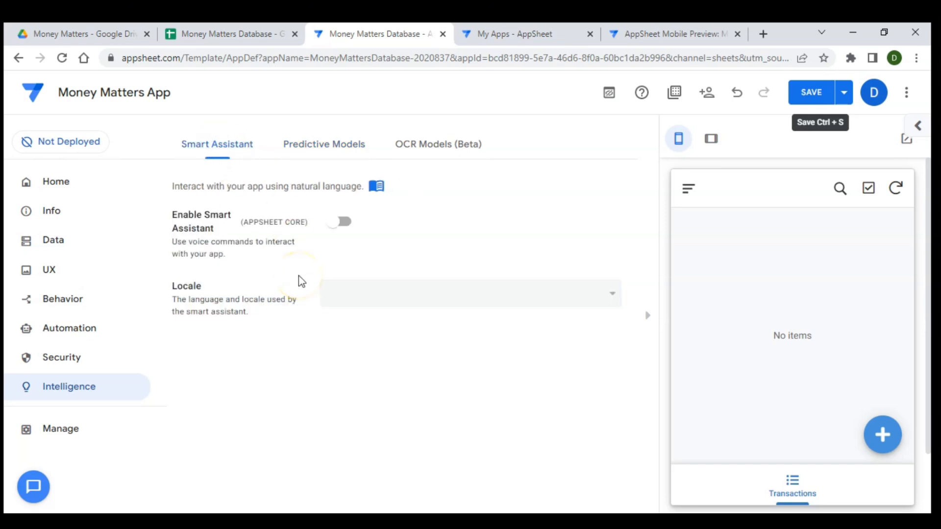
left_click(411, 147)
left_click(411, 149)
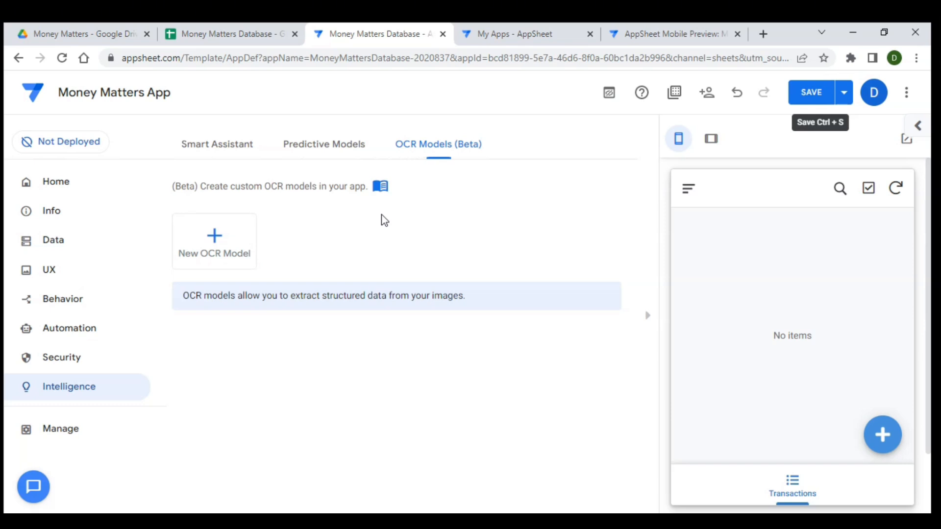
left_click(71, 240)
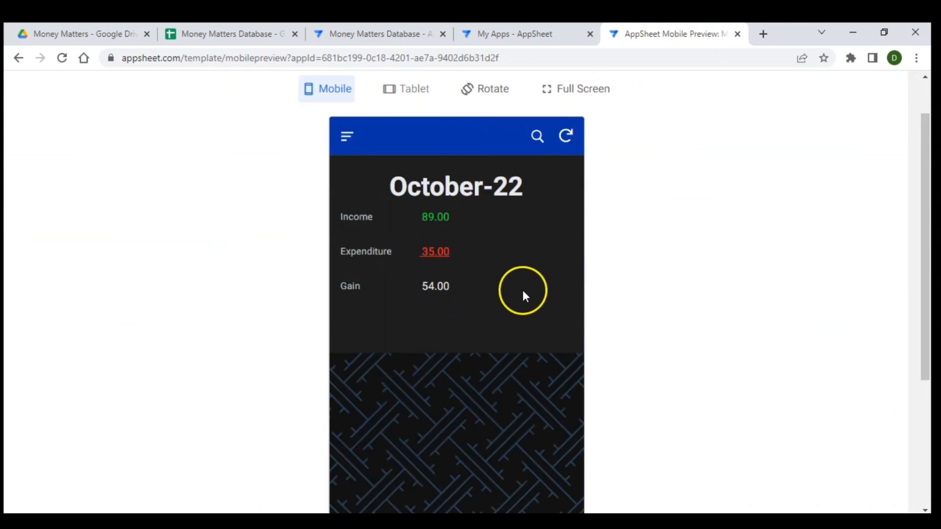
- Examine the finished app's Summary Page and its grouped Transactions list in the standalone mobile preview
scroll(598, 287, "down", 2)
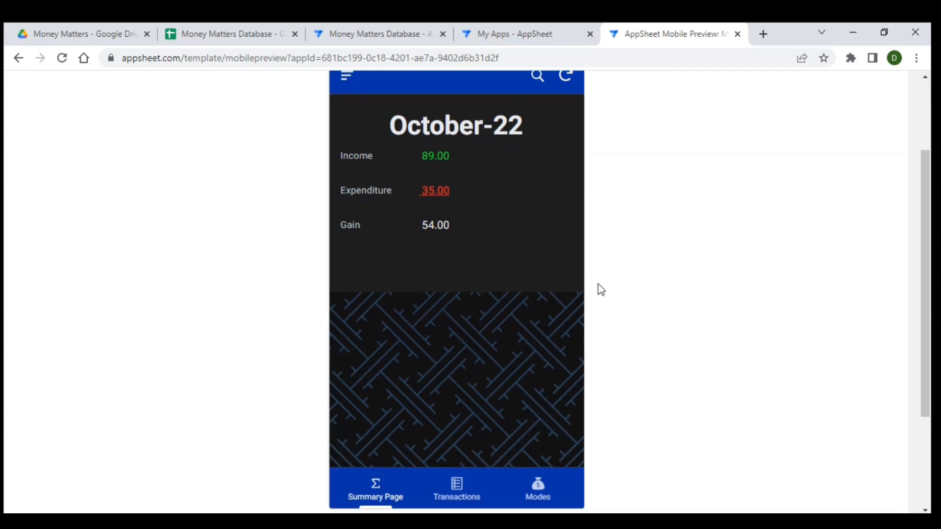
left_click(366, 241)
left_click(559, 327)
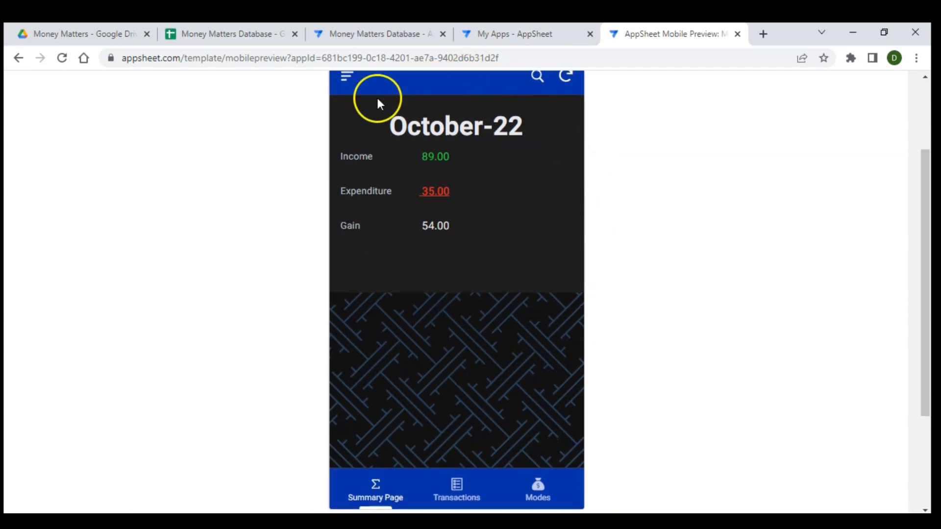
left_click(362, 487)
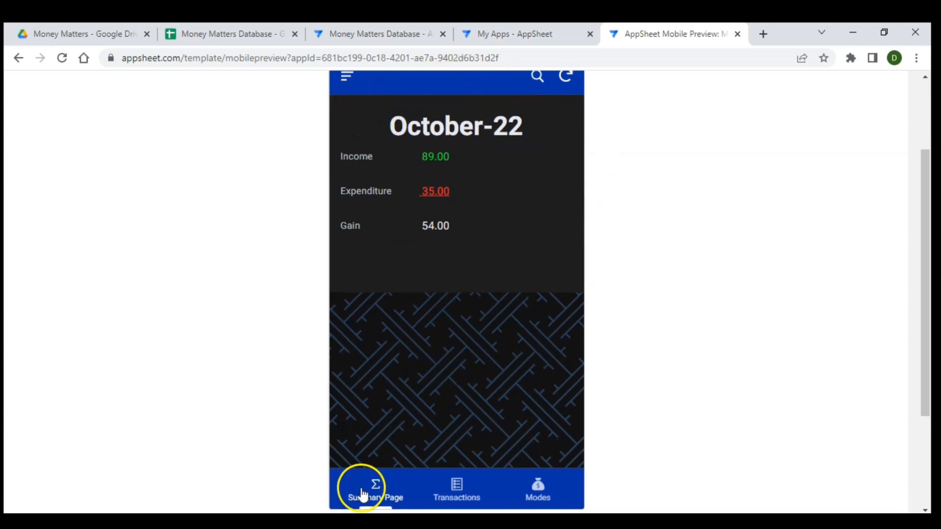
left_click(462, 502)
left_click(546, 502)
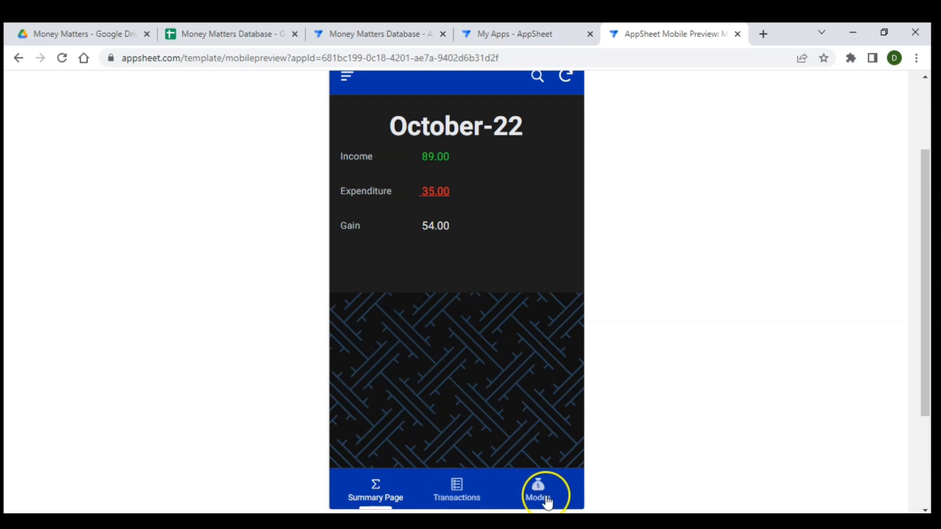
left_click(359, 478)
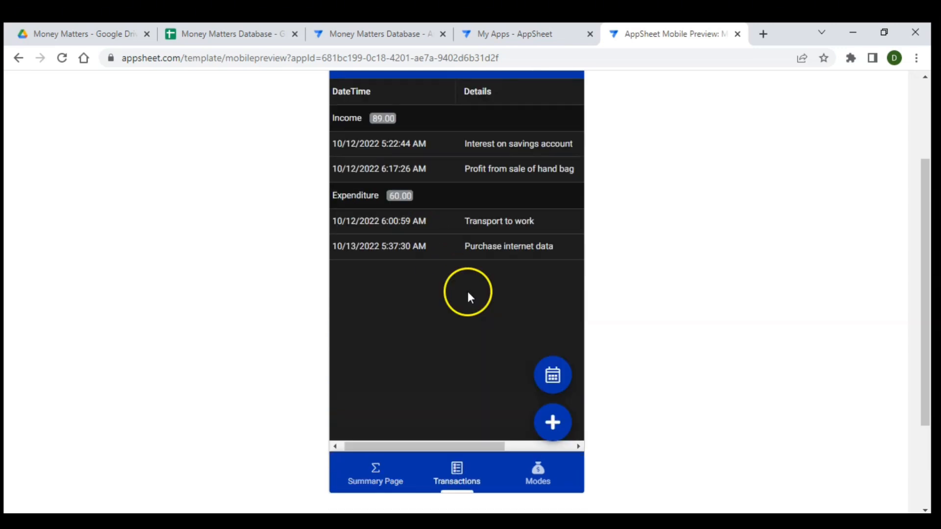
scroll(472, 300, "left", 1)
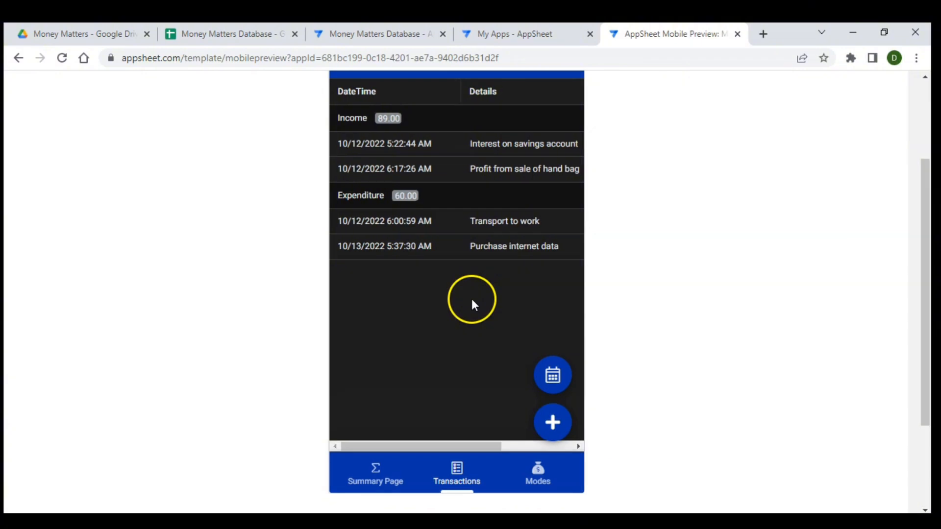
scroll(426, 292, "up", 1)
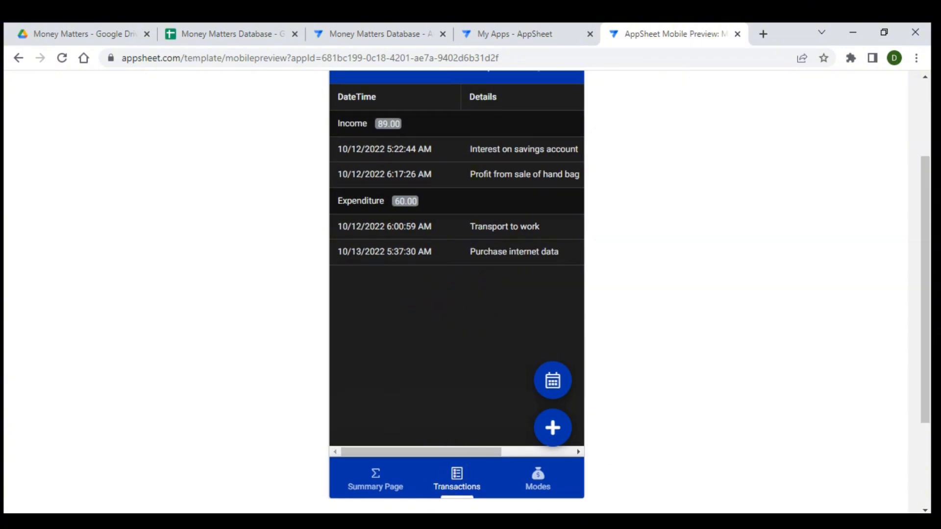
- Open a new transaction form in the finished app, choose the Income type and view its Category/Purpose options
left_click(554, 432)
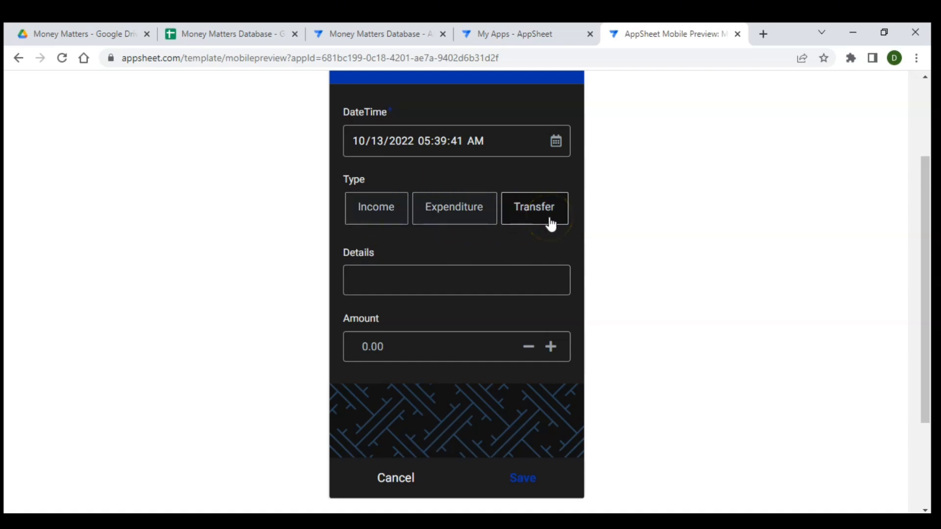
left_click(376, 213)
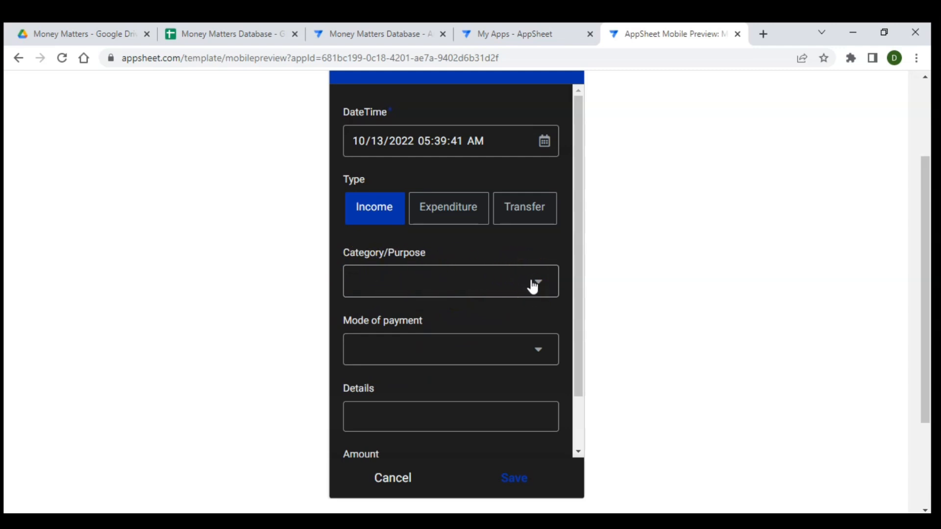
left_click(539, 290)
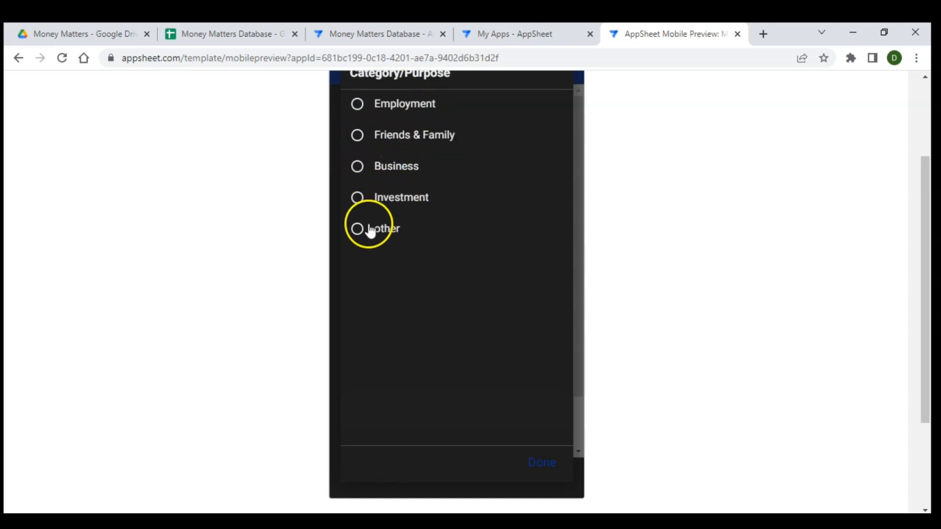
left_click(535, 465)
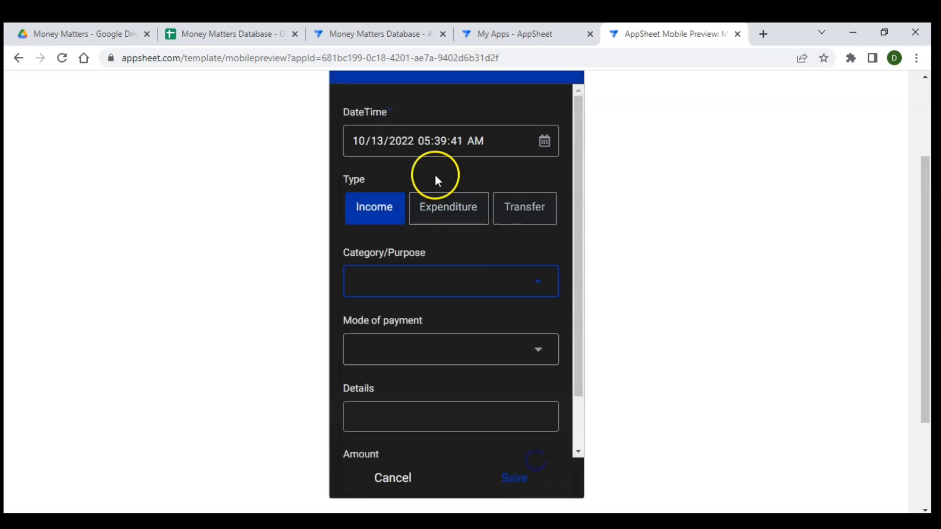
- Switch the transaction type to Expenditure and view the Category/Purpose options for it
left_click(447, 208)
left_click(459, 273)
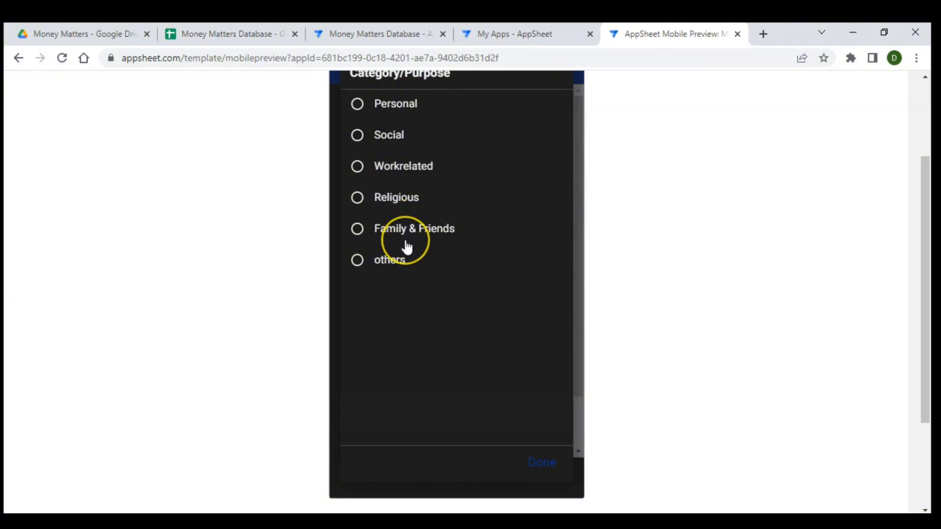
left_click(542, 462)
left_click(405, 215)
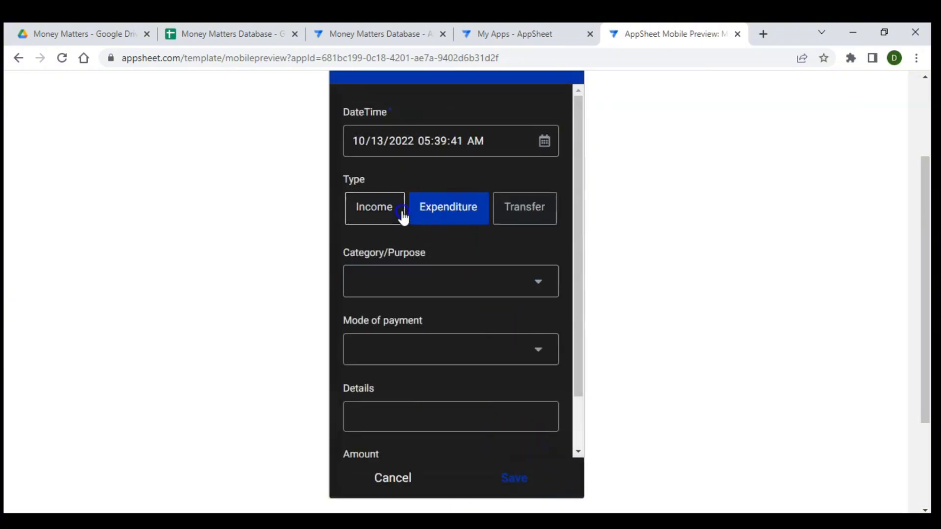
left_click(458, 209)
- View the Mode of payment options for the expenditure and close the list without choosing one
scroll(464, 233, "down", 1)
left_click(494, 330)
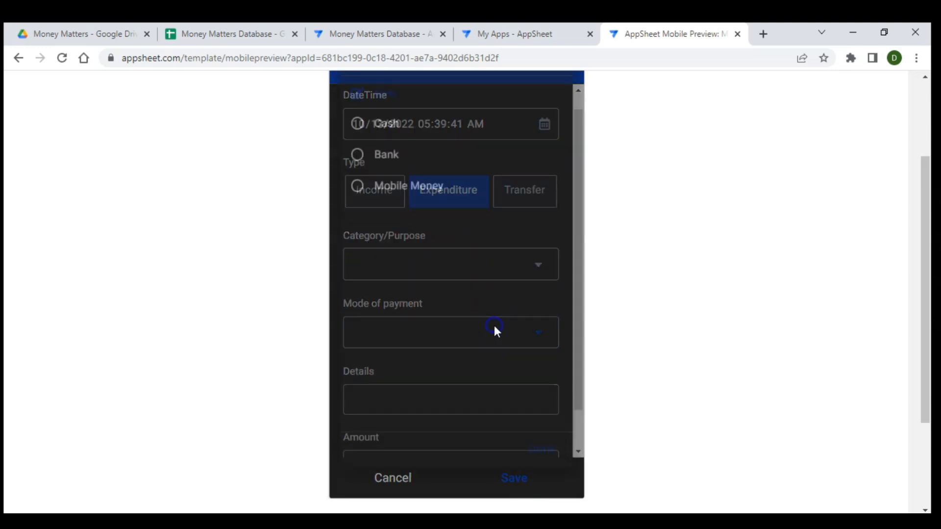
left_click(545, 464)
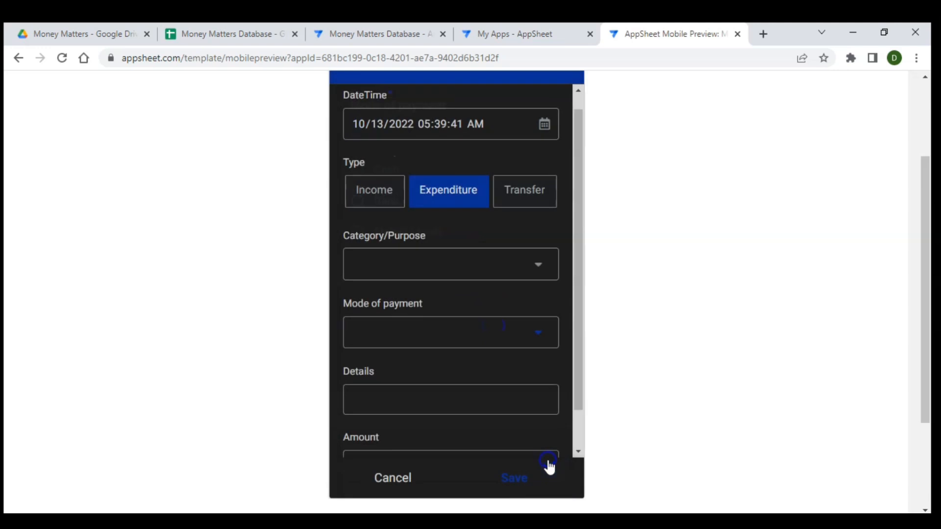
- Enter the trial text "fiufjsaijdsf" in the transaction's Details field and clear it again
scroll(486, 309, "down", 1)
left_click(455, 356)
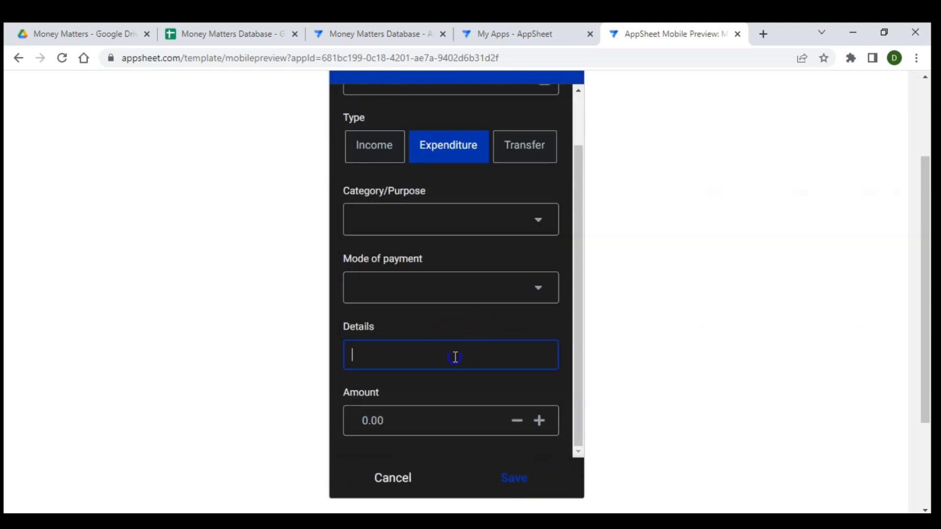
type("fiufjsaijdsf")
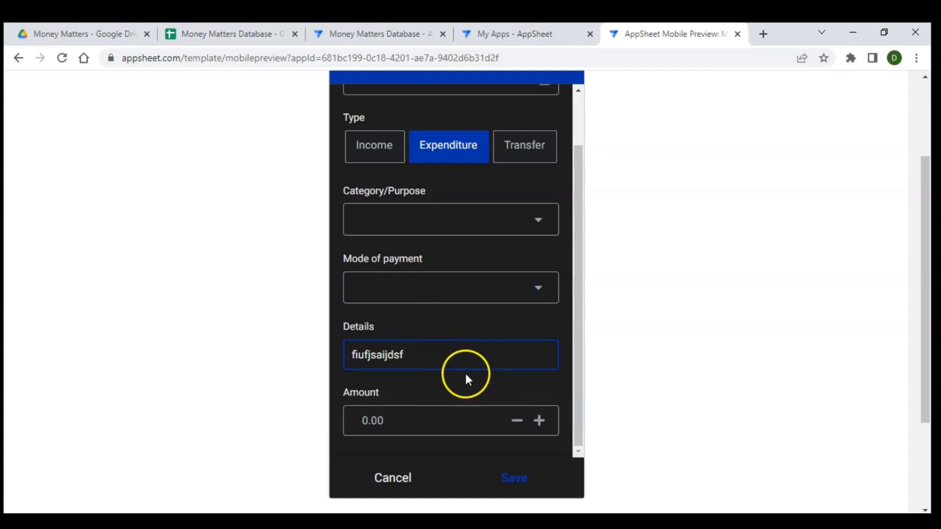
key("BackSpace")
key("BackSpace")
key("BackSpace")
key("BackSpace")
key("BackSpace")
key("BackSpace")
key("BackSpace")
key("BackSpace")
key("BackSpace")
key("BackSpace")
key("BackSpace")
key("BackSpace")
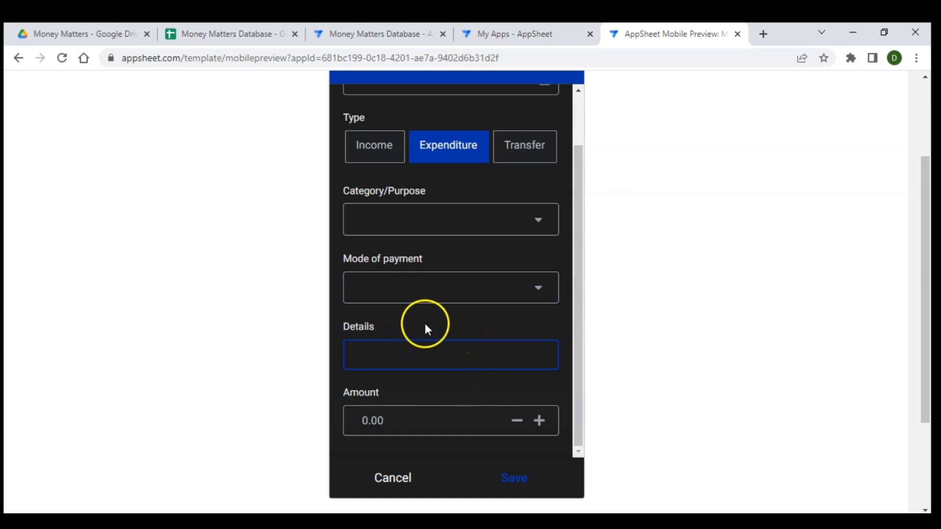
- Check the Amount field and cancel the new transaction form without saving
scroll(425, 327, "down", 1)
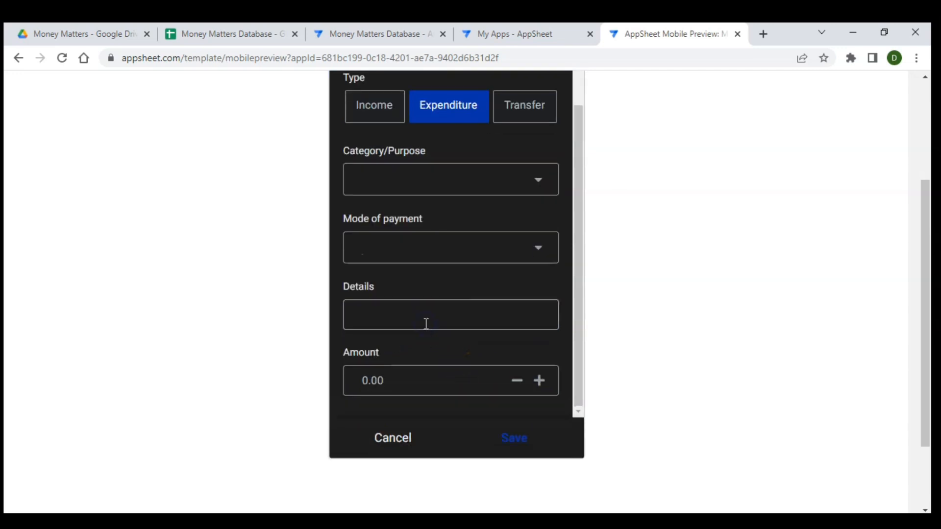
left_click(414, 384)
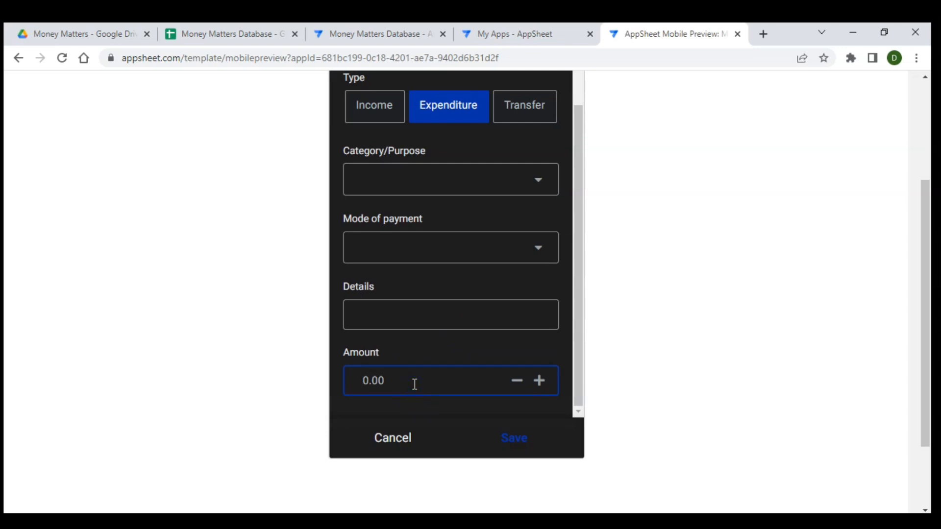
left_click(519, 451)
left_click(390, 441)
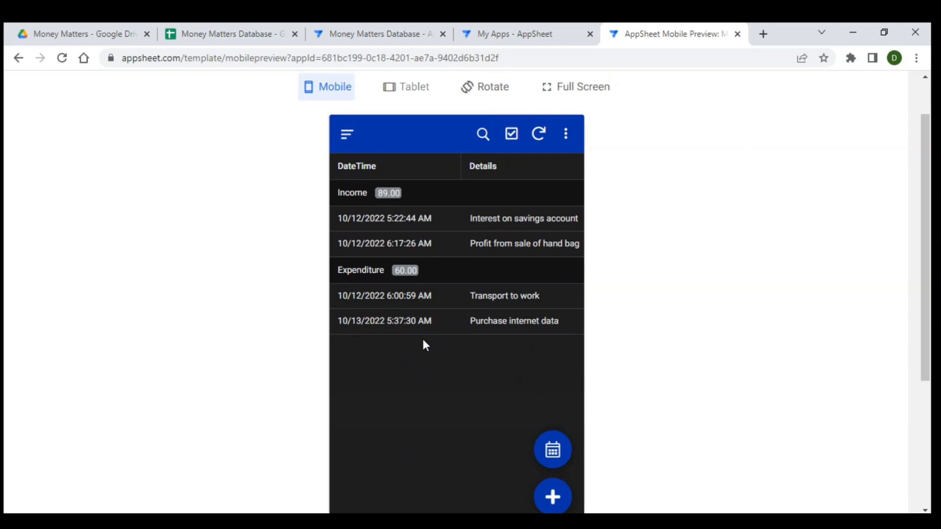
- Return to the Money Matters App editor and look over the column structure of the Transactions table
left_click(372, 31)
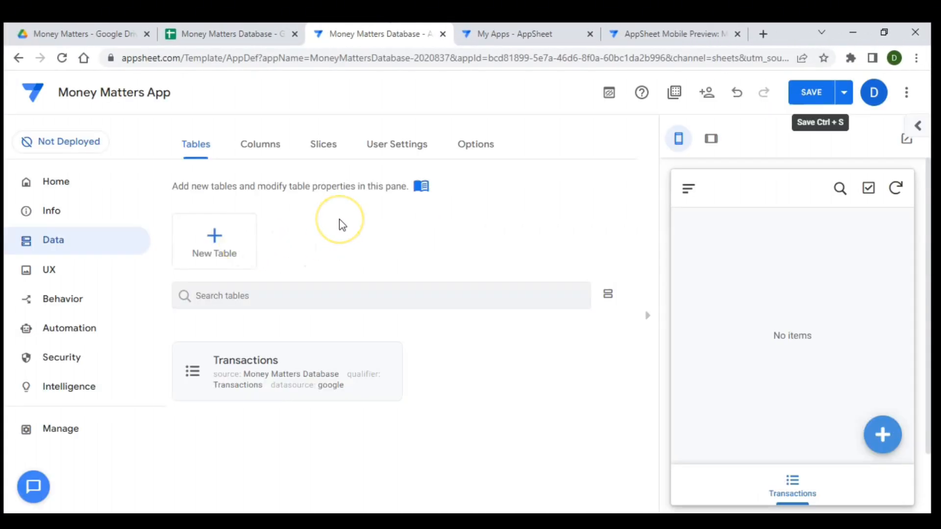
left_click(269, 146)
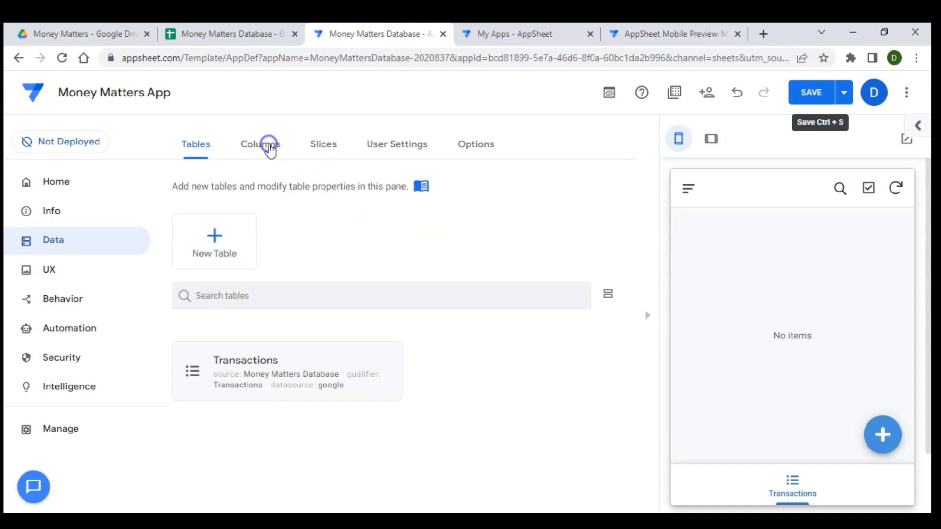
scroll(304, 282, "down", 1)
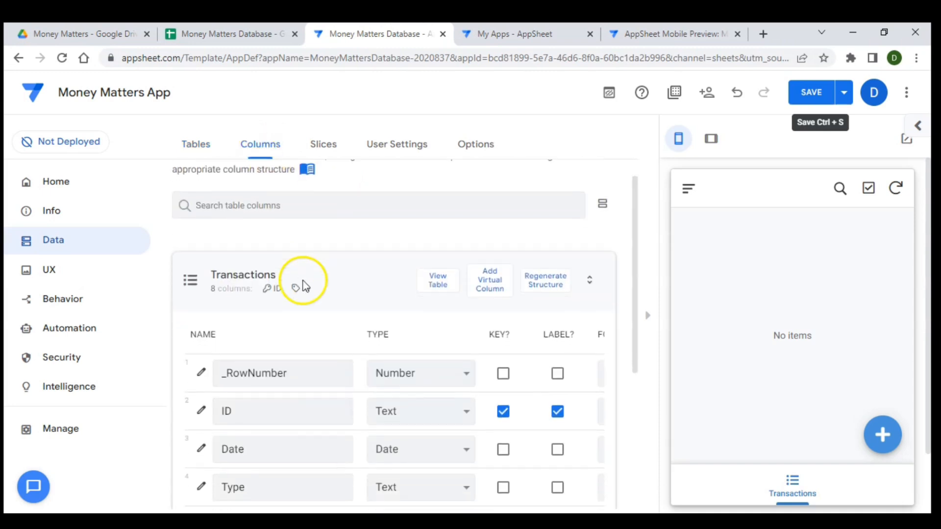
scroll(303, 281, "up", 1)
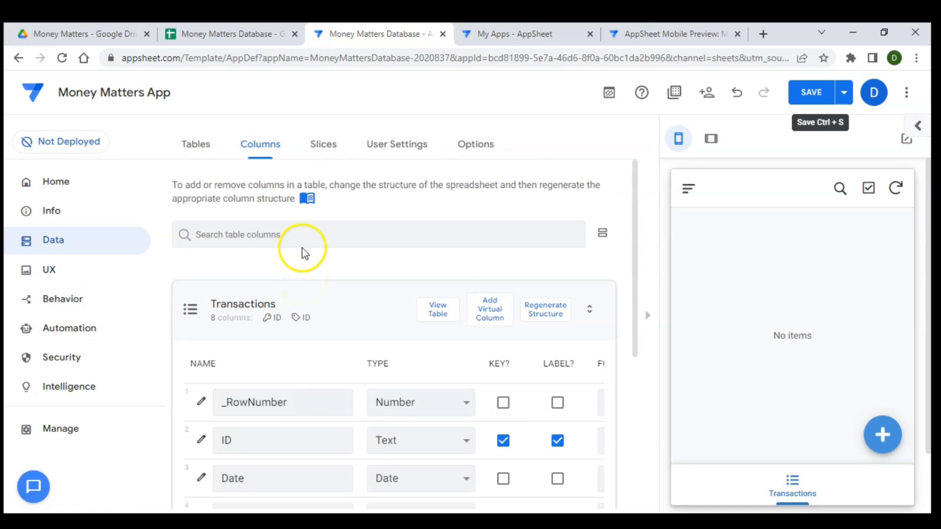
- Open the Transactions table's settings, go from there to its column definitions, and focus on the ID column's name
left_click(193, 146)
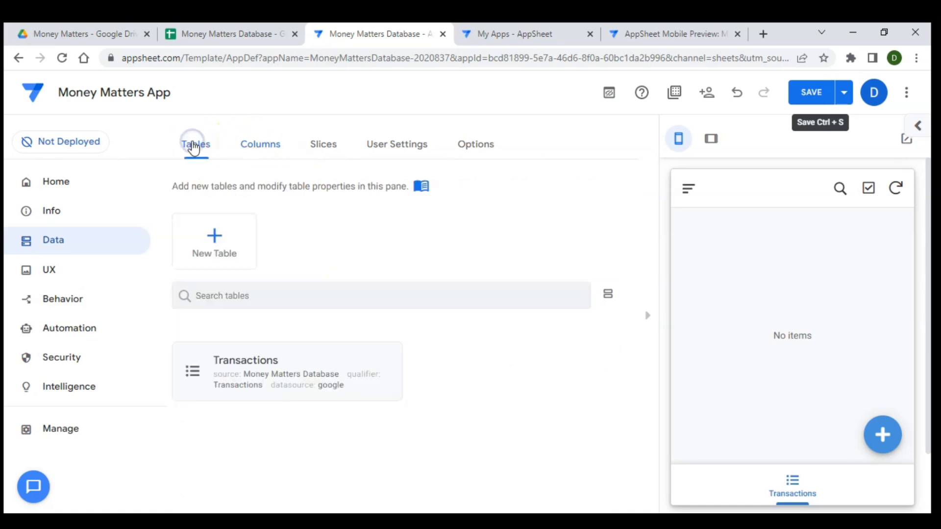
left_click(269, 355)
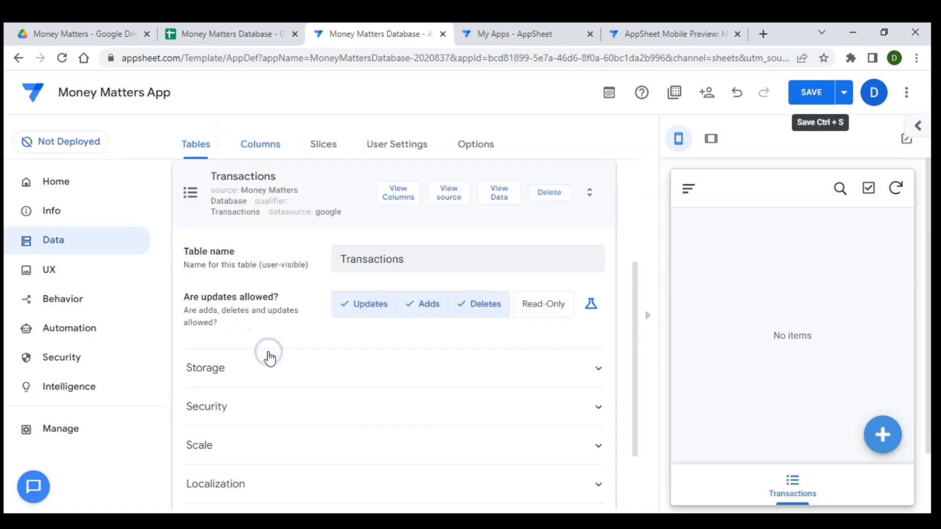
left_click(394, 187)
left_click(399, 200)
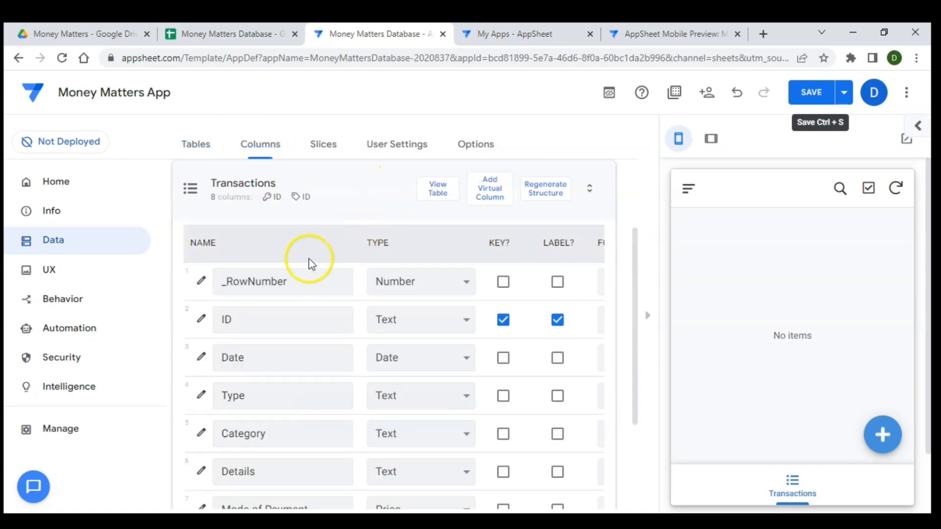
scroll(293, 210, "down", 1)
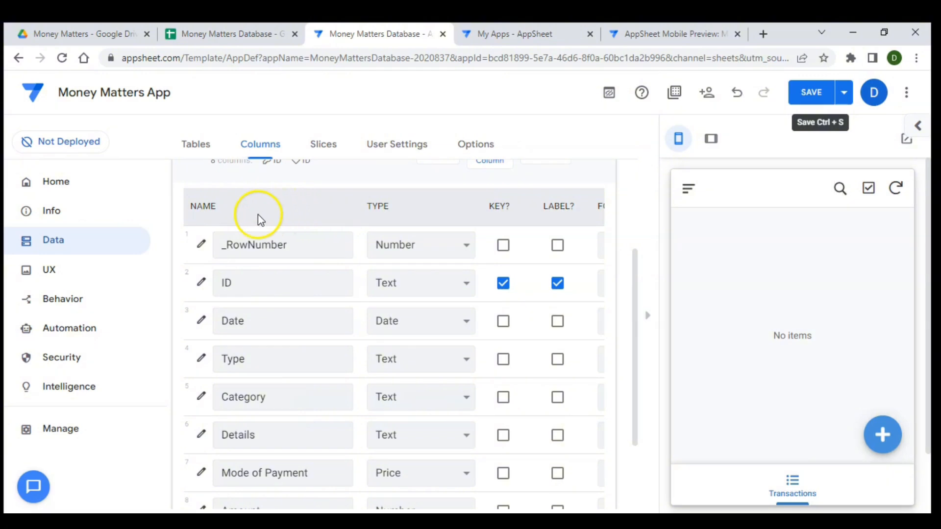
left_click(237, 281)
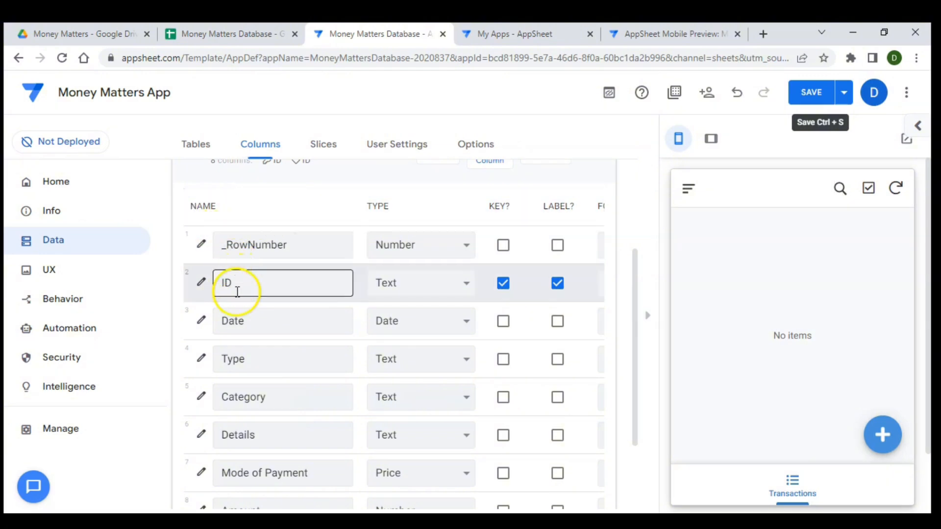
- Look over the Transactions table's column list, then open the ID column's settings and close them unchanged
left_click(229, 320)
scroll(231, 316, "up", 1)
scroll(225, 353, "down", 2)
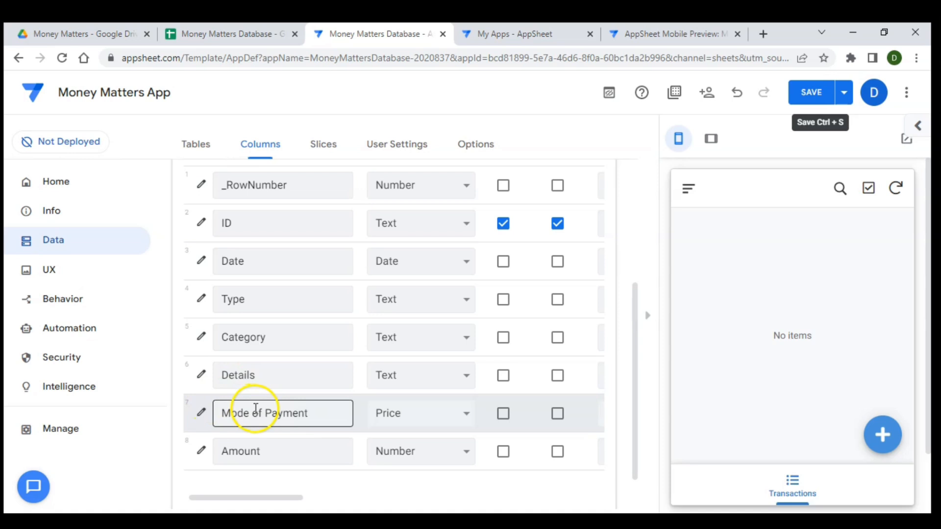
scroll(225, 370, "up", 1)
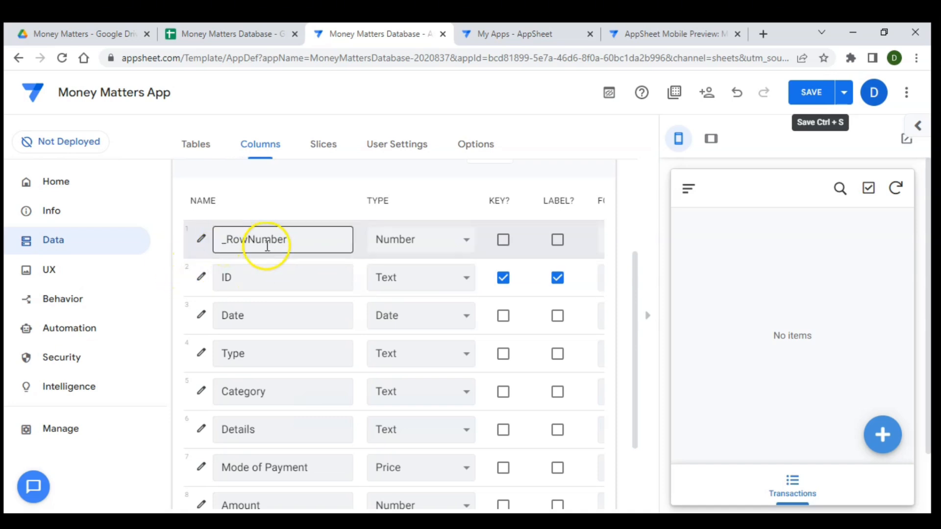
left_click(201, 277)
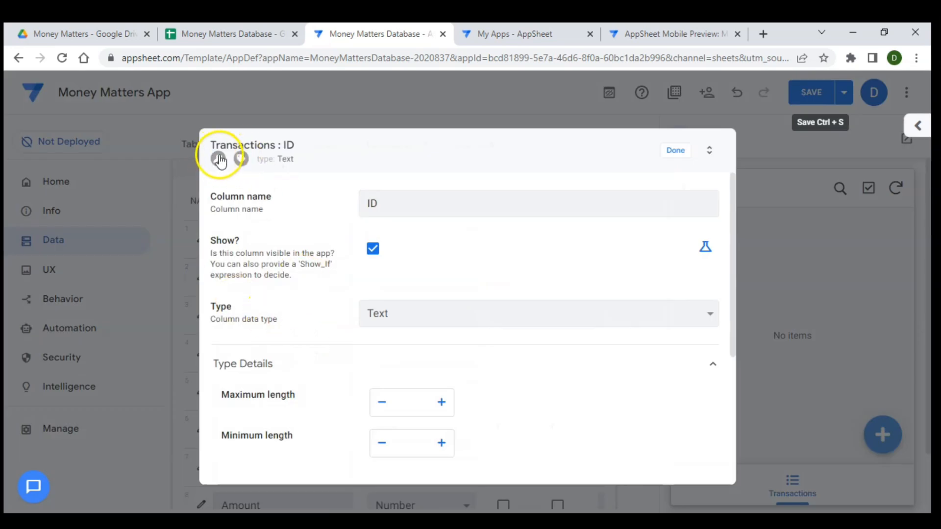
left_click(674, 150)
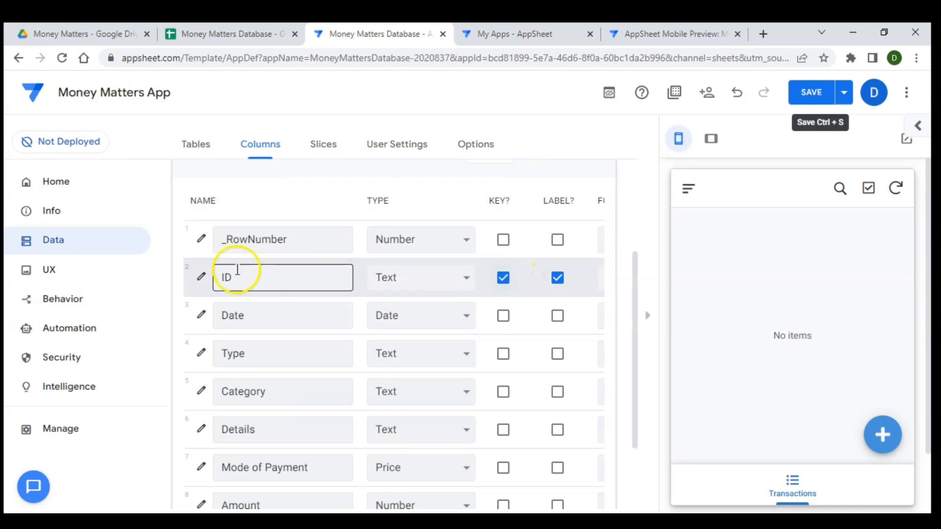
- Examine the ID column's visibility setting and its Auto Compute initial value formula, then close the column settings
left_click(201, 277)
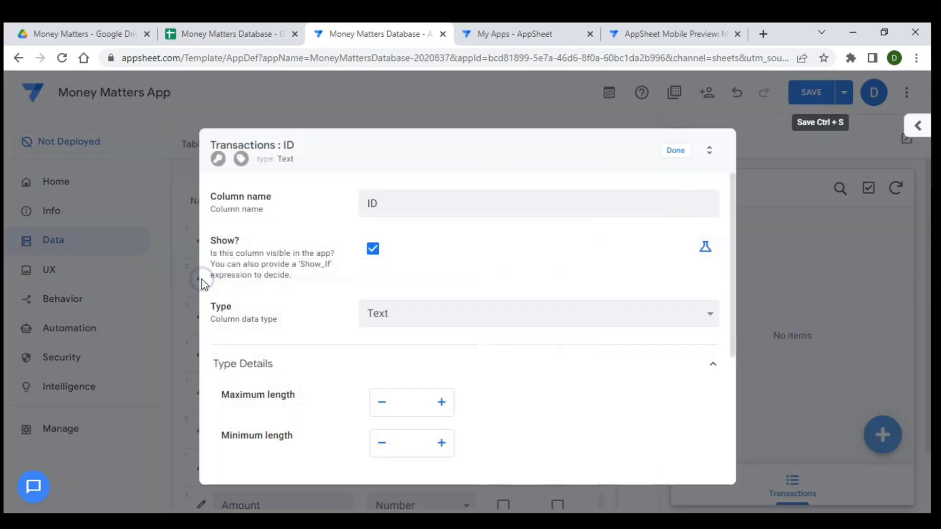
scroll(320, 281, "down", 1)
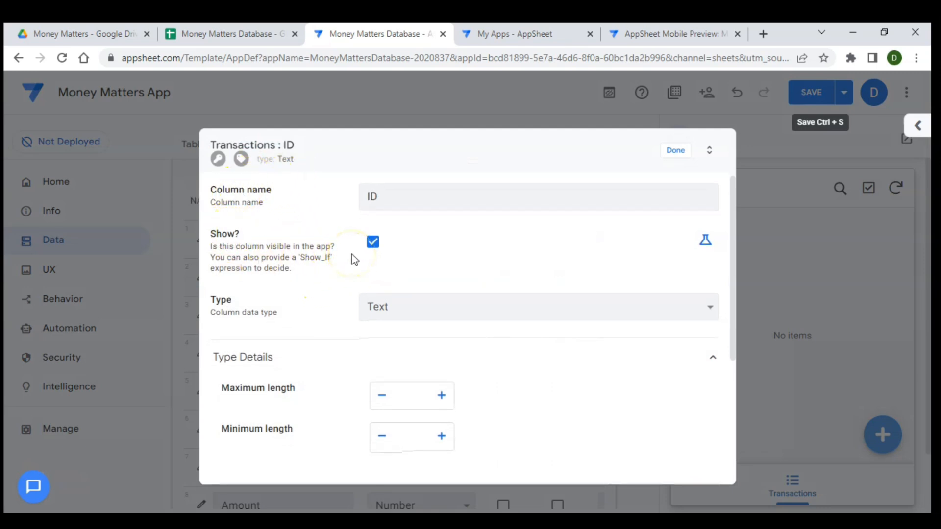
left_click(372, 253)
scroll(321, 310, "down", 4)
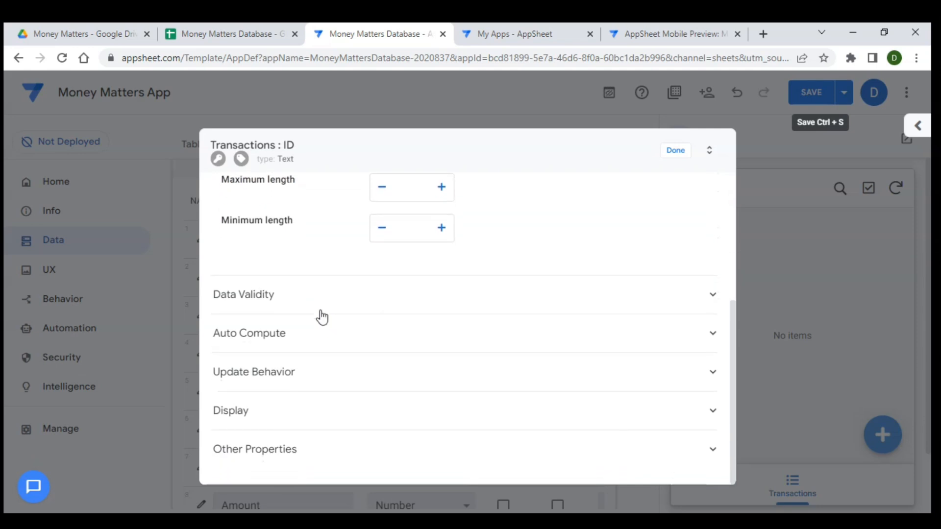
left_click(358, 327)
left_click(357, 327)
scroll(359, 329, "down", 2)
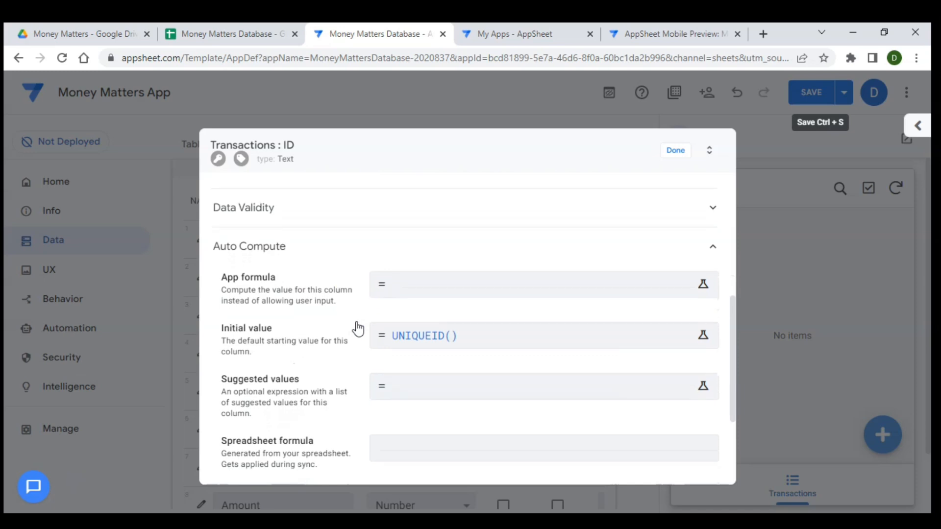
scroll(358, 328, "down", 1)
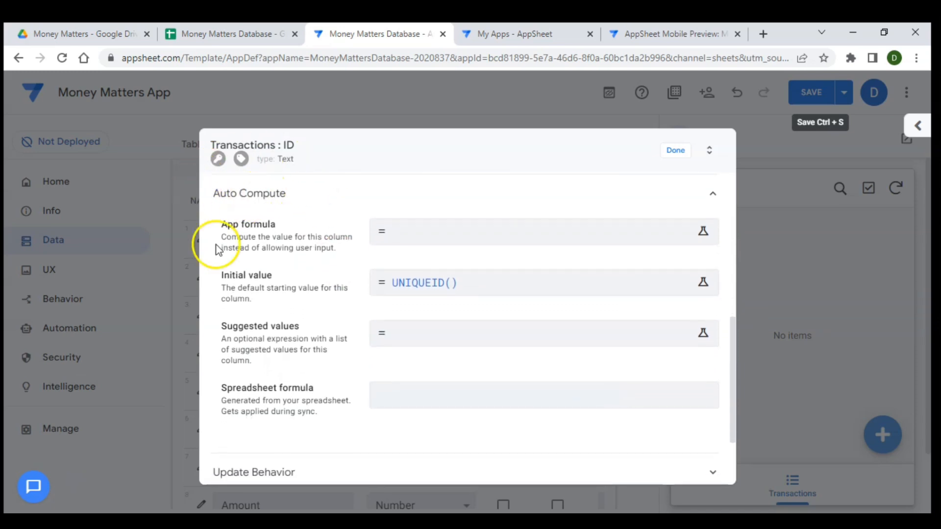
left_click(401, 283)
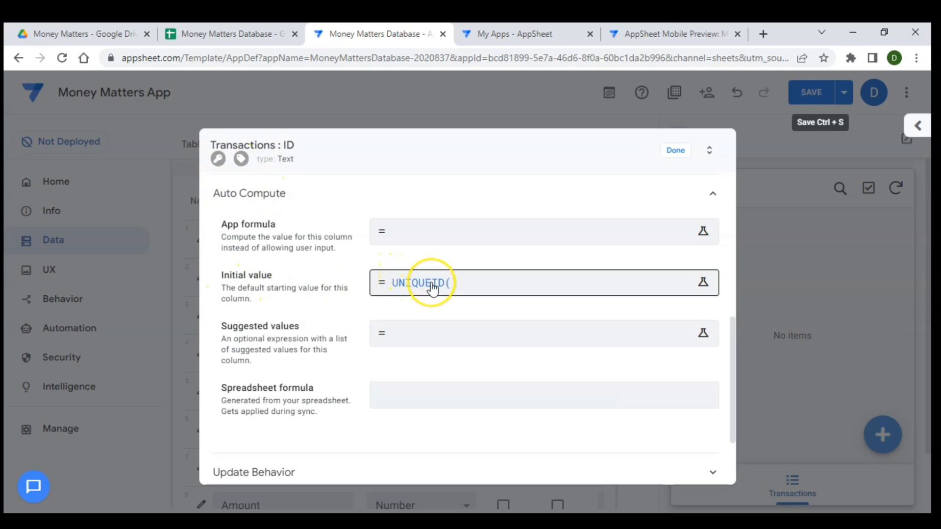
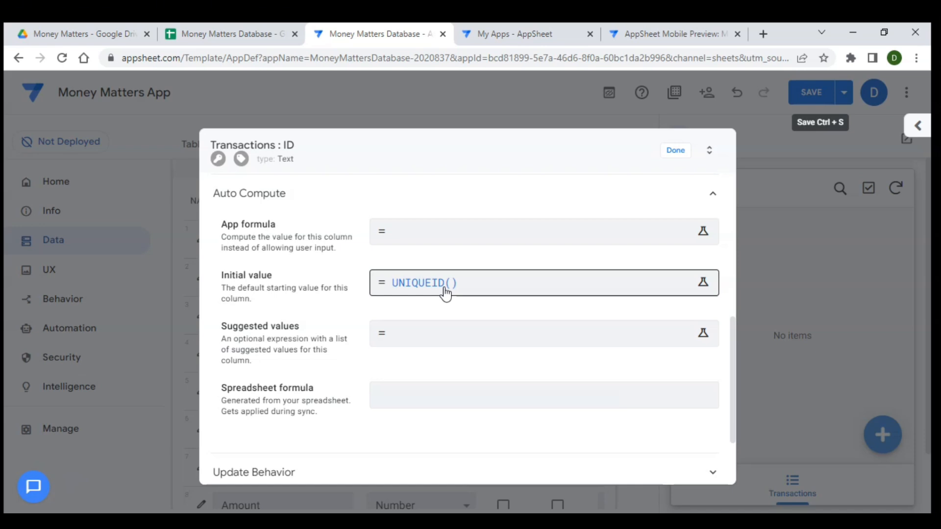
left_click(456, 284)
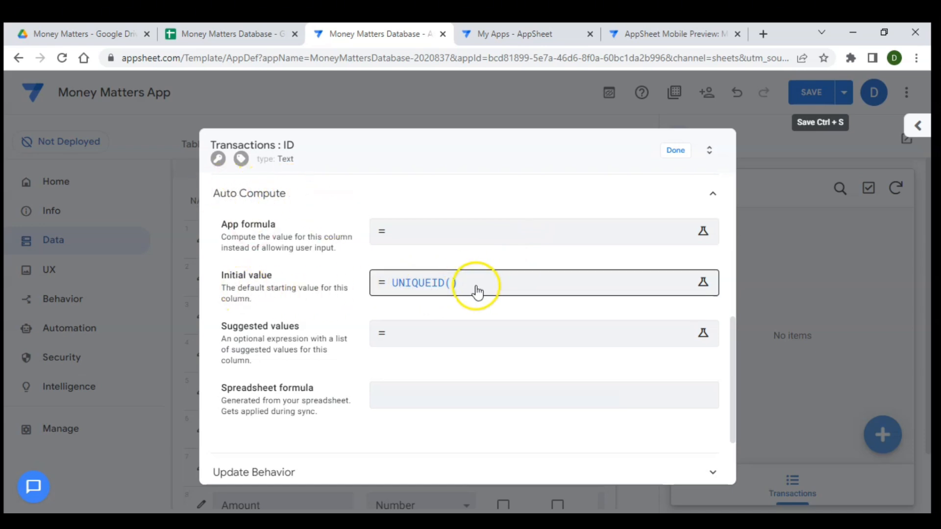
left_click(674, 162)
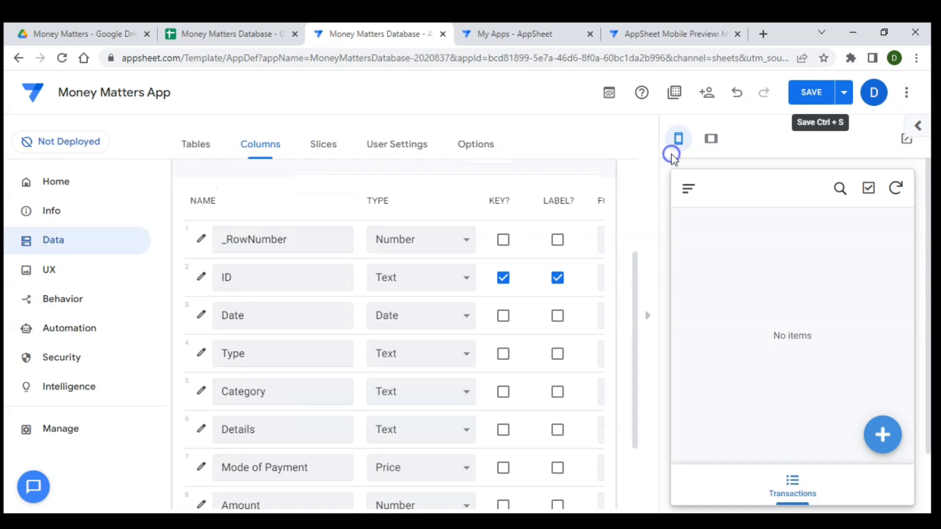
- Check the ID field on a new transaction form in the app preview and leave the form without saving
left_click(882, 435)
left_click(693, 269)
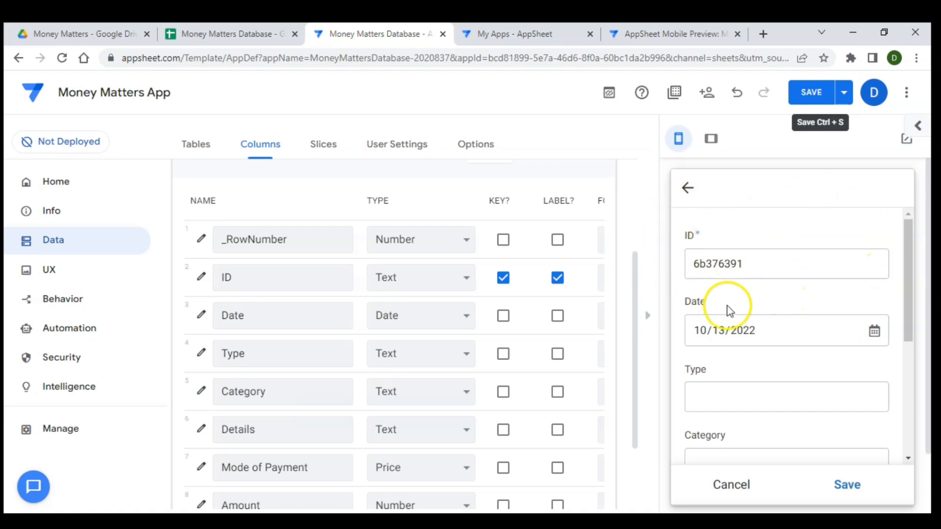
left_click(688, 188)
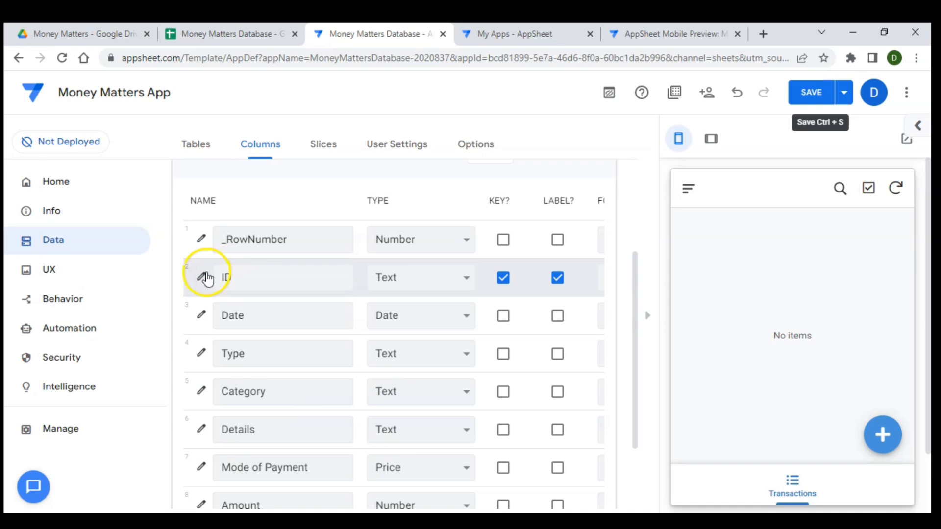
- Hide the ID column from the app and check the new transaction form in the preview without saving an entry
left_click(202, 275)
left_click(371, 250)
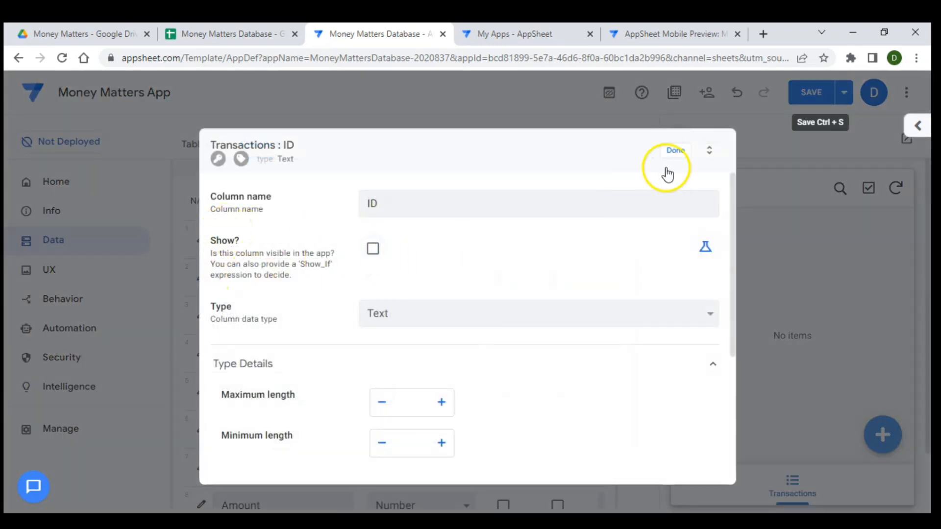
left_click(666, 151)
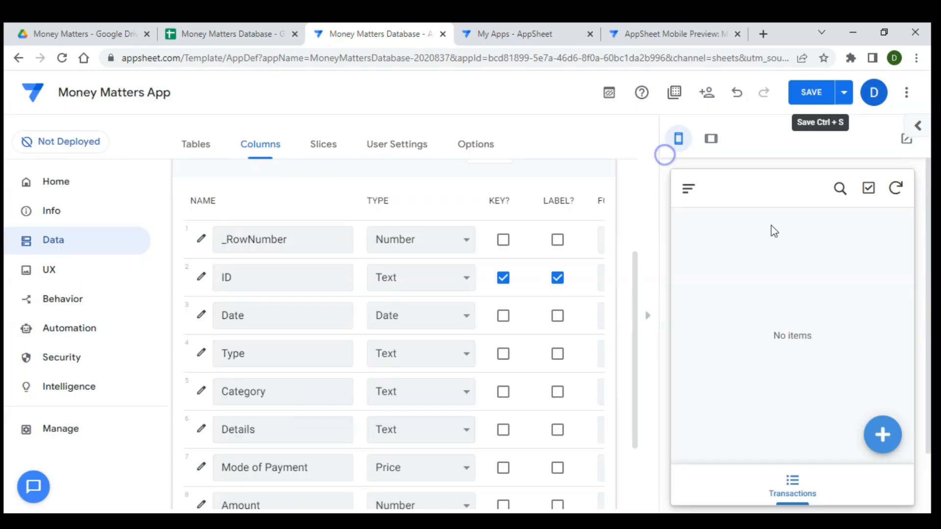
left_click(885, 435)
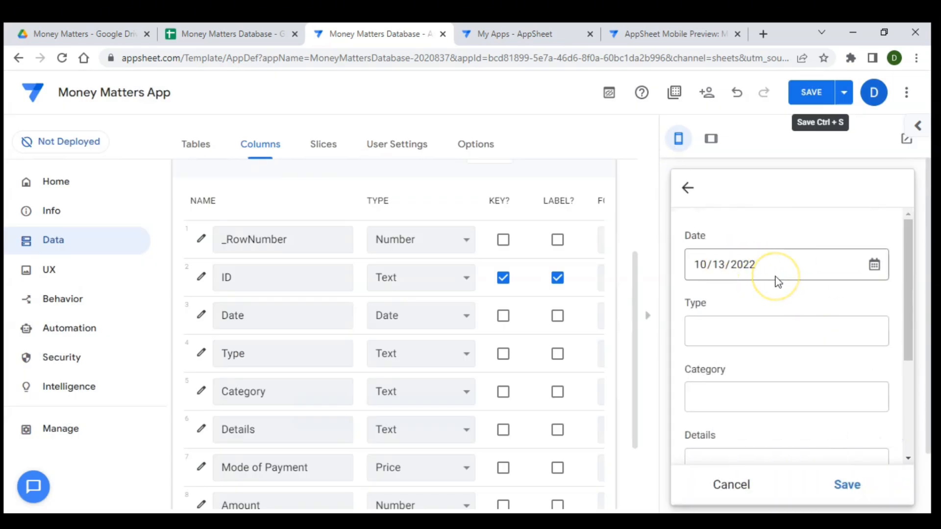
left_click(687, 189)
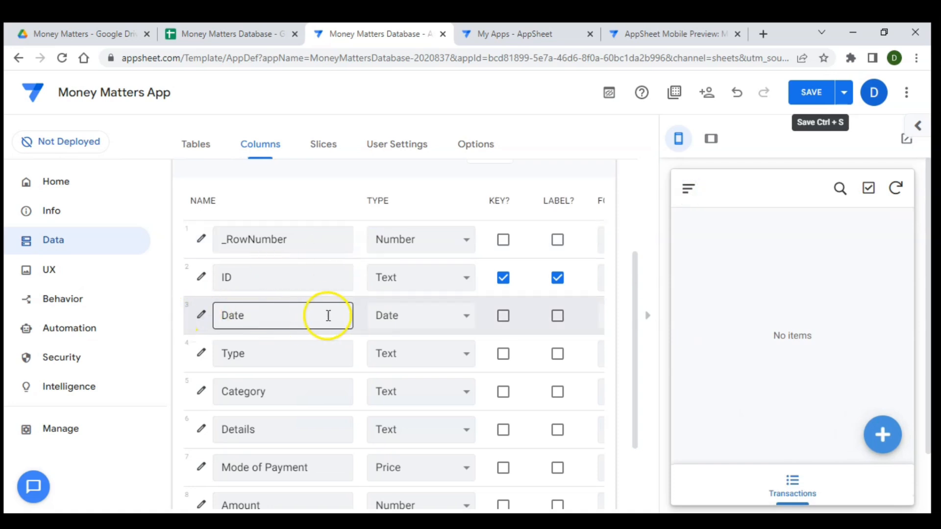
- Set the Date column's type to DateTime and check the Date field on a new transaction form in the preview
left_click(420, 318)
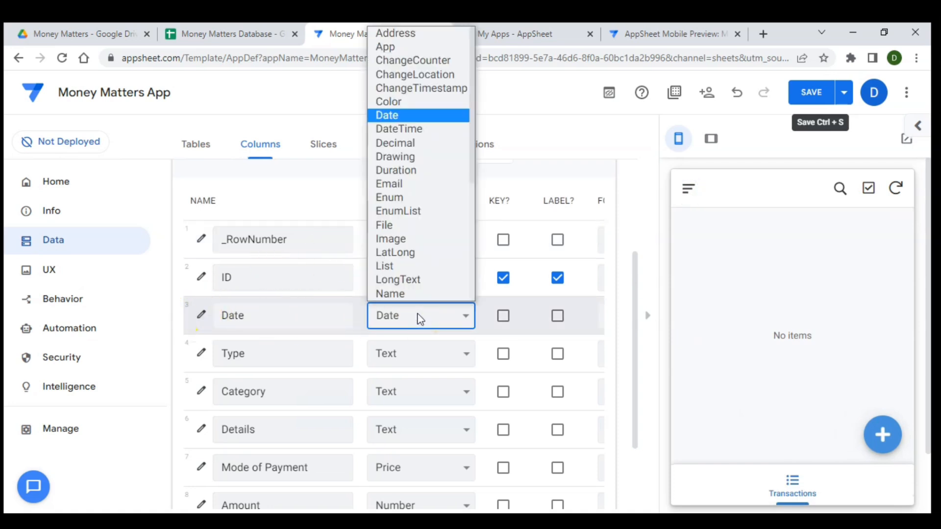
left_click(441, 129)
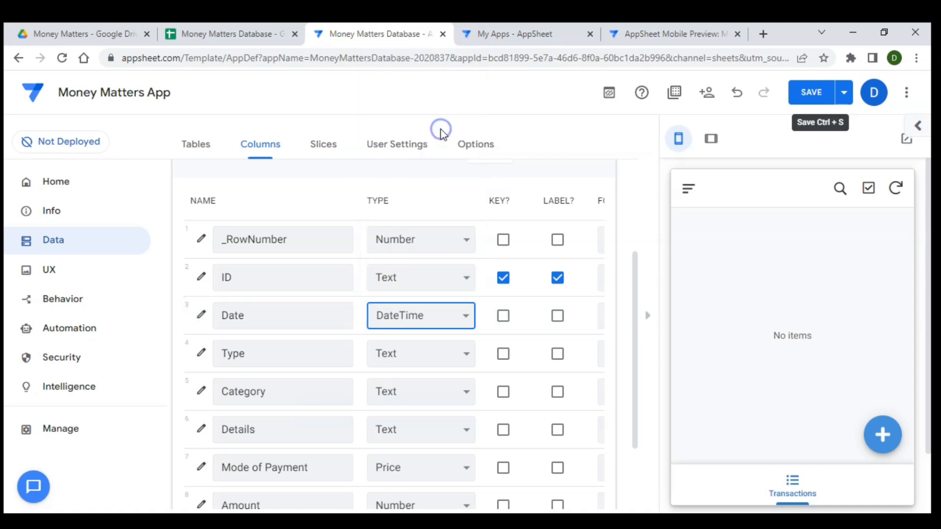
left_click(884, 436)
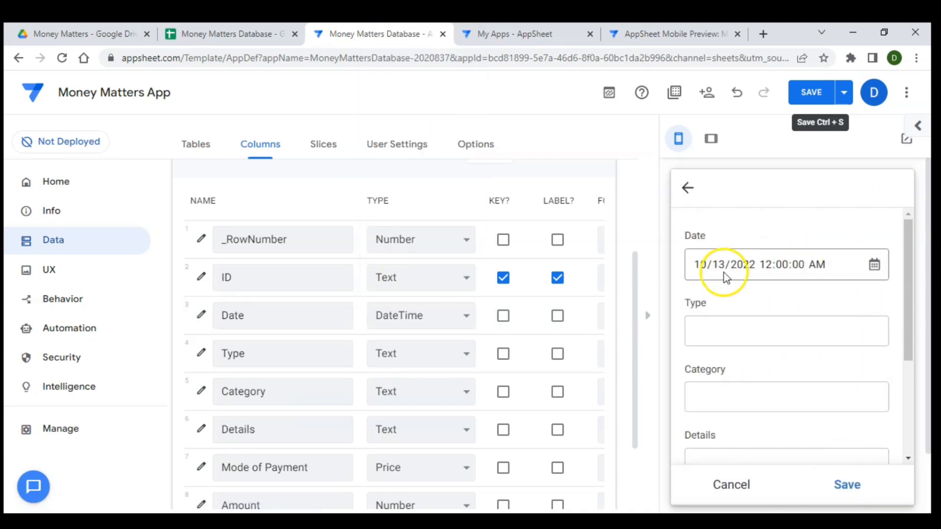
left_click(689, 191)
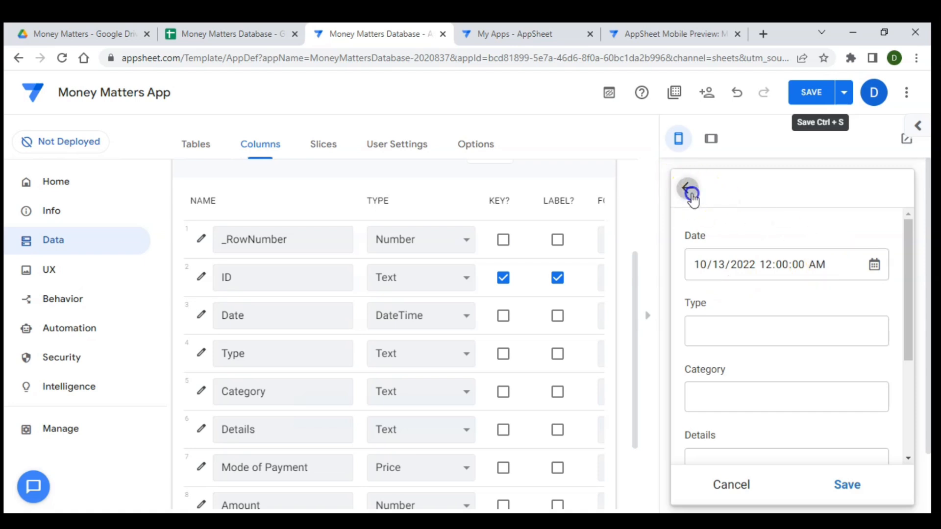
- Set the initial value formula of the Transactions table's Date column to Now() and close the column settings
scroll(201, 319, "down", 1)
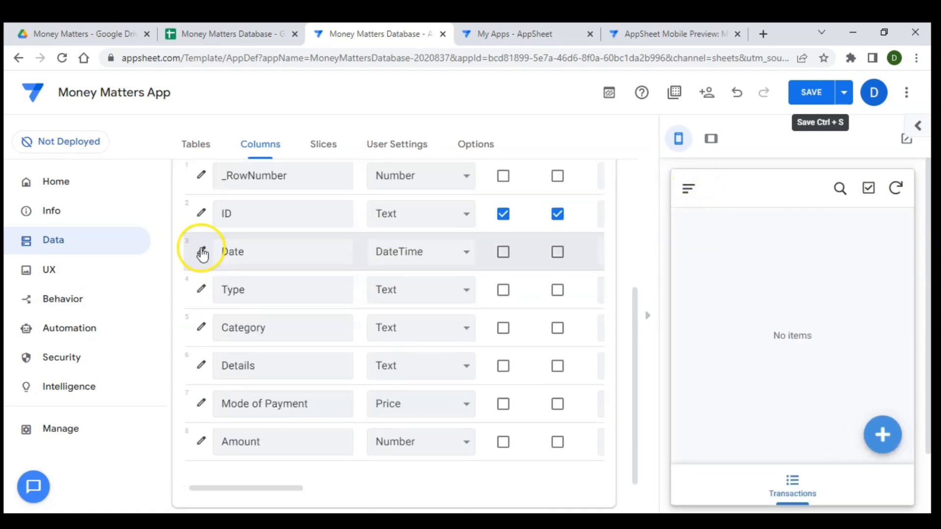
left_click(202, 254)
scroll(385, 325, "down", 4)
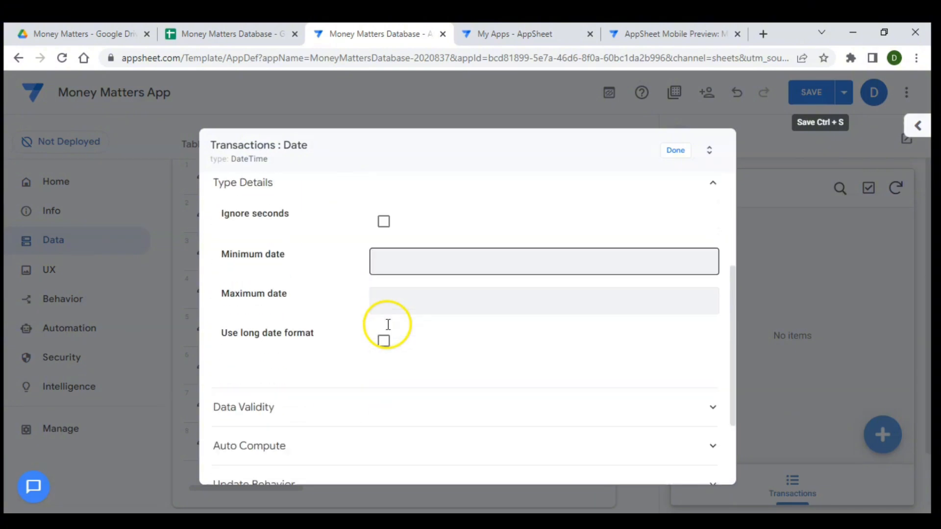
scroll(388, 325, "down", 2)
left_click(387, 330)
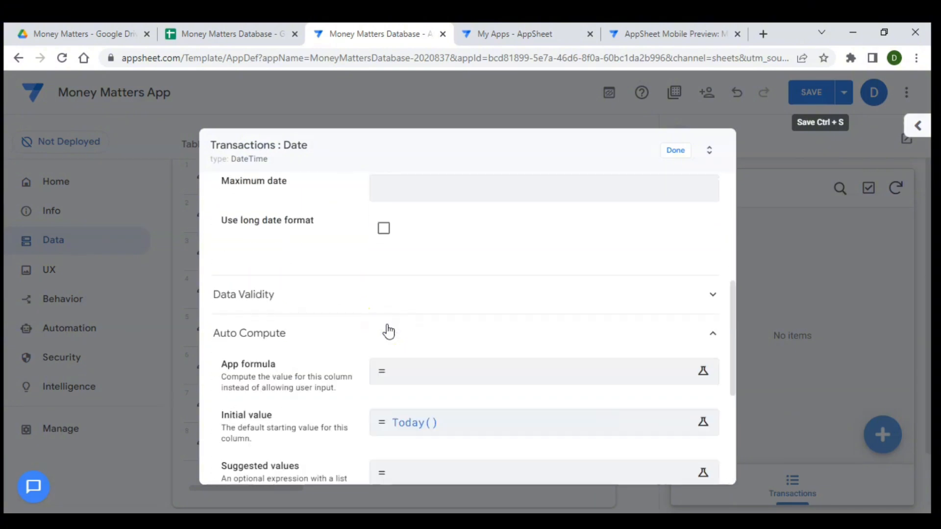
scroll(387, 330, "down", 2)
left_click(357, 324)
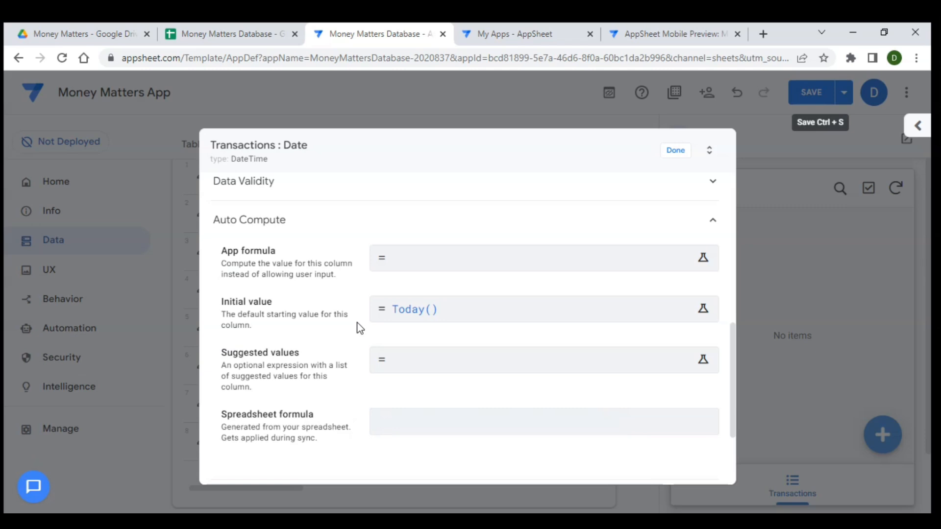
left_click(395, 314)
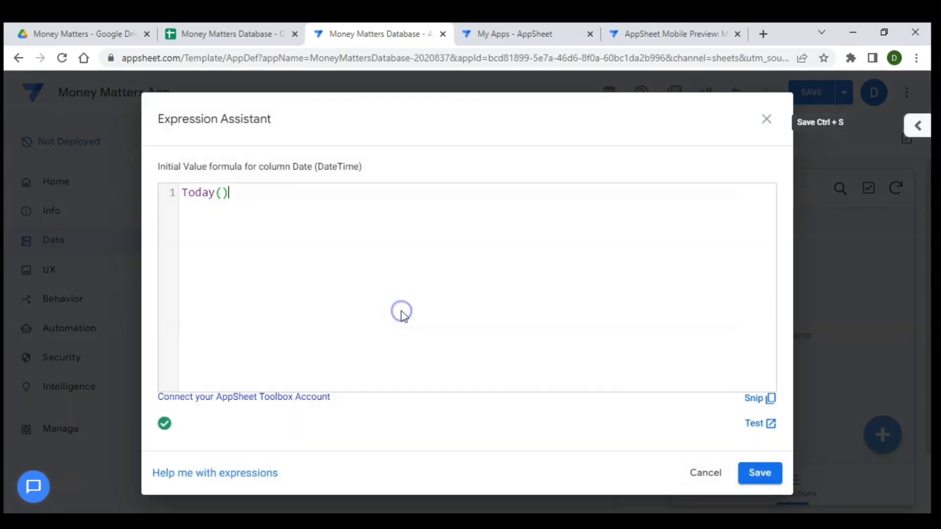
left_click(300, 215)
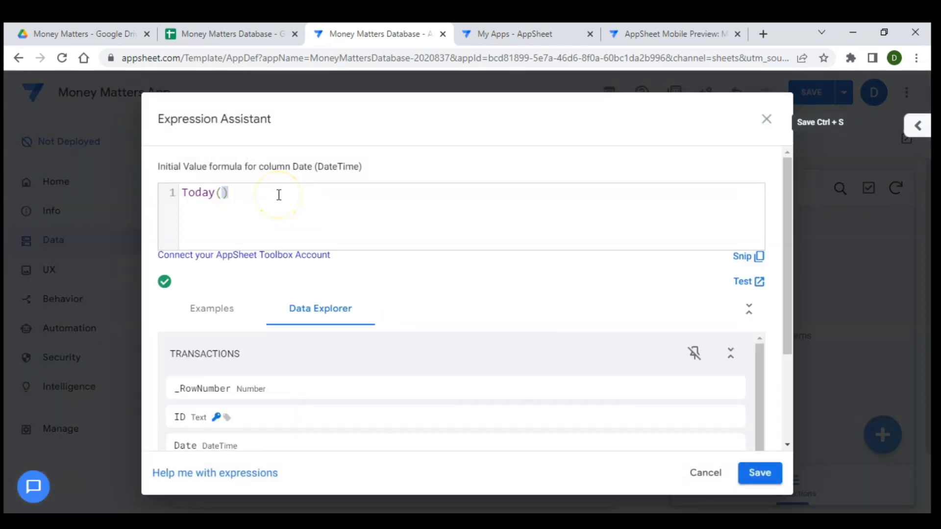
triple_click(278, 195)
type("Now()")
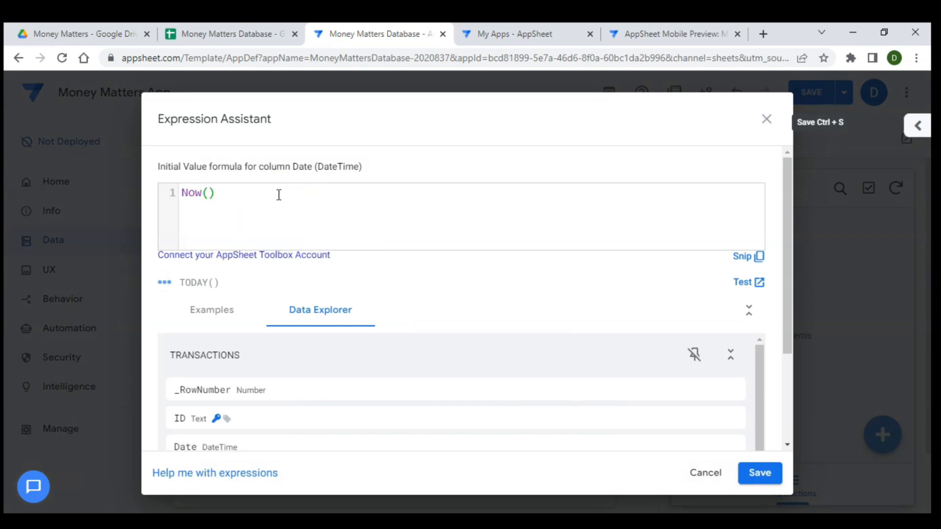
left_click(750, 473)
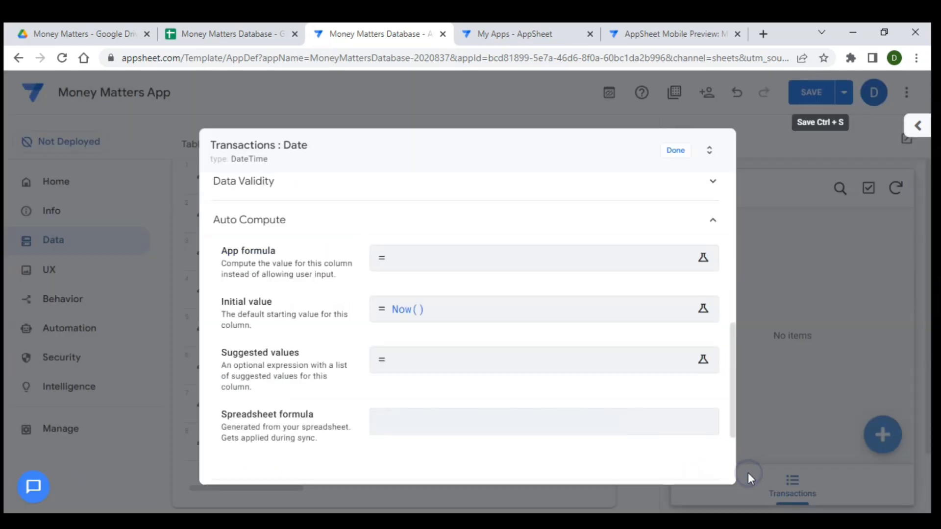
left_click(680, 151)
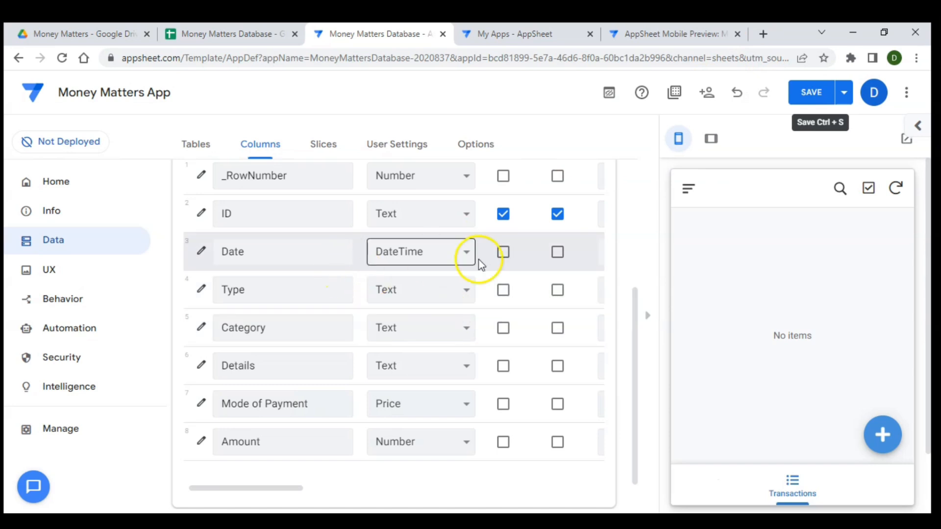
- Check the default date in a new transaction form in the app preview, and save the app
left_click(882, 434)
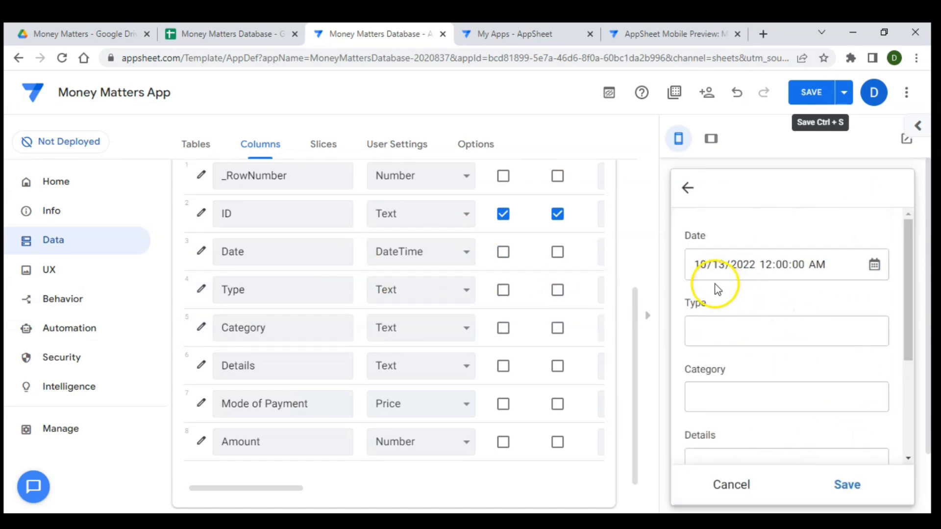
left_click(689, 189)
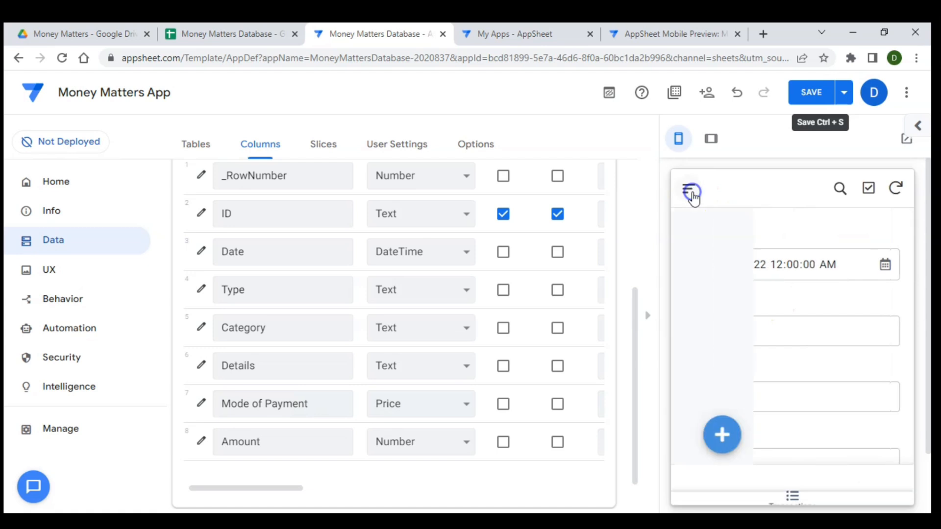
left_click(806, 93)
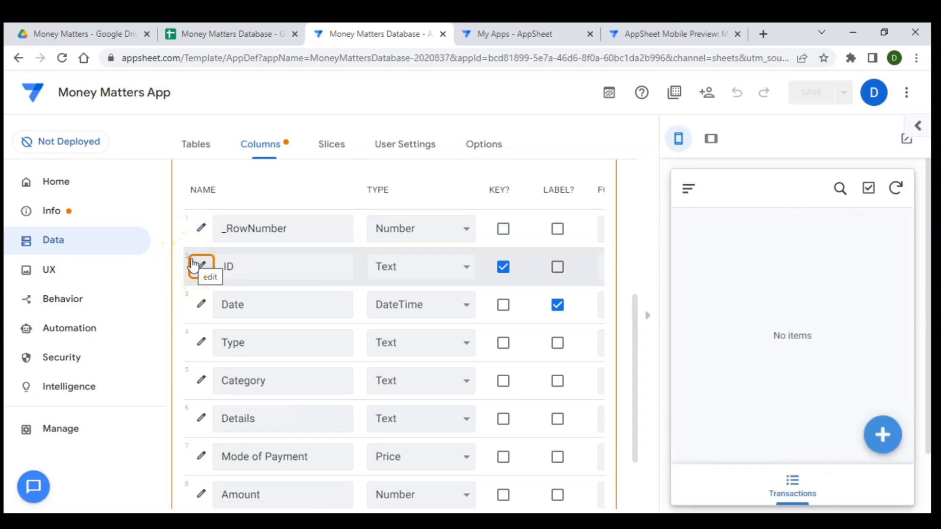
- Read the app's warnings about the ID column, and return to the column list of the Transactions table
left_click(67, 211)
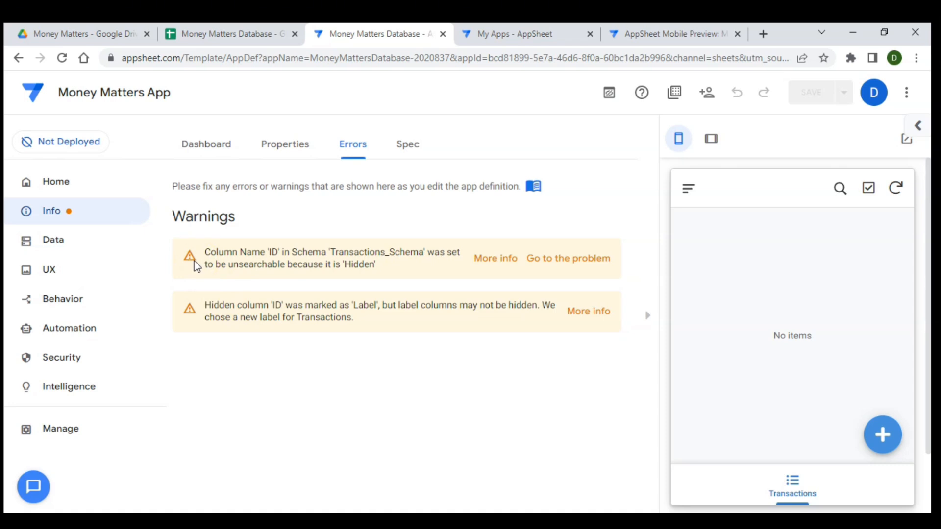
left_click(61, 243)
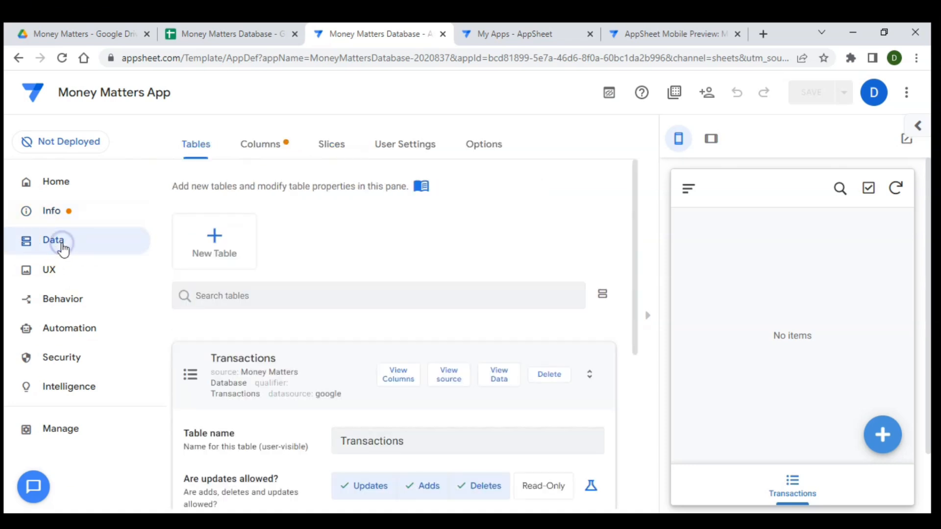
scroll(265, 305, "down", 2)
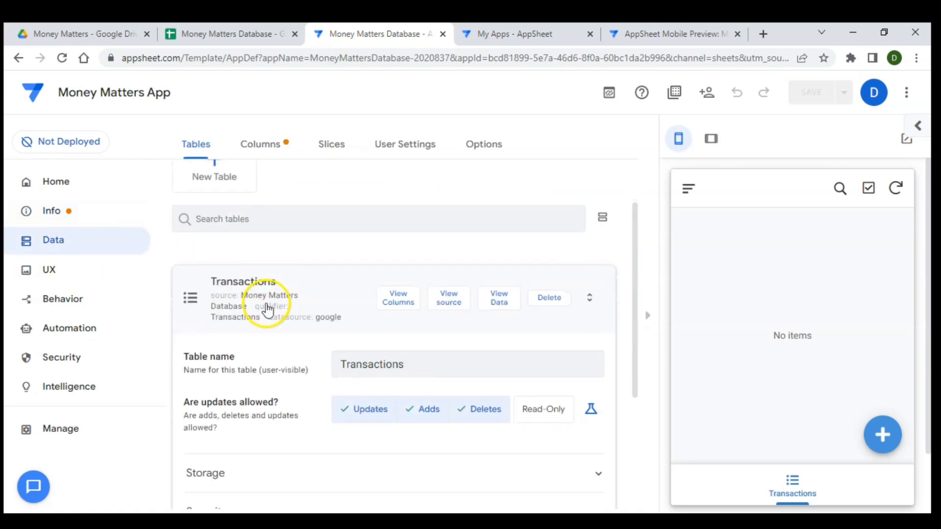
left_click(398, 299)
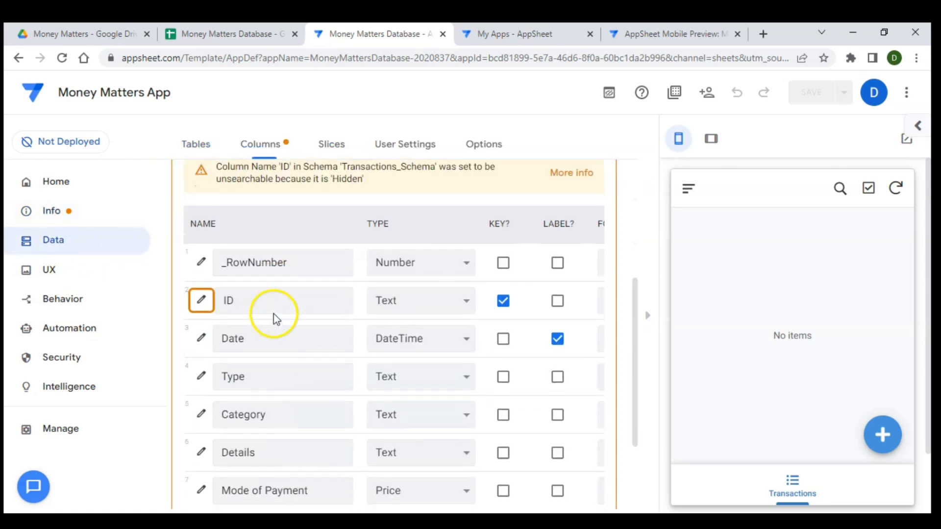
scroll(273, 319, "down", 1)
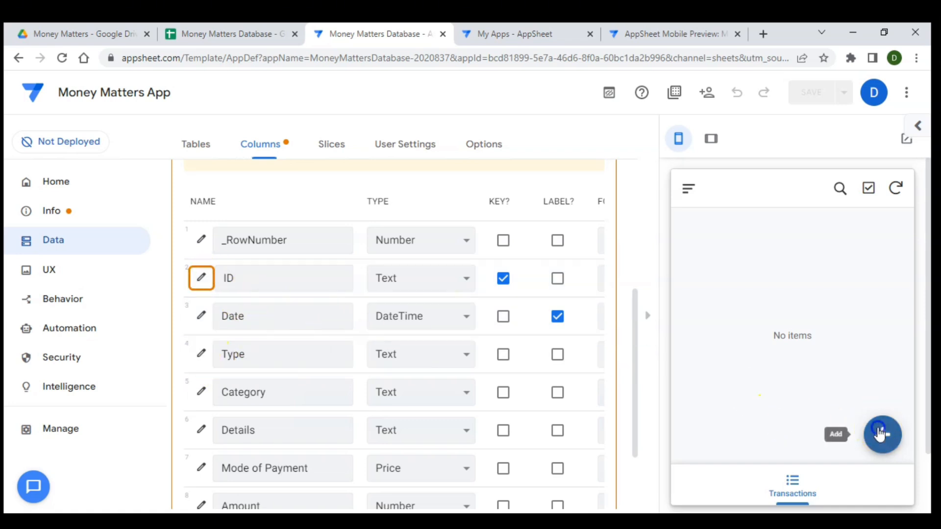
- Check the Date field's default time in a new preview entry and leave the form
left_click(880, 434)
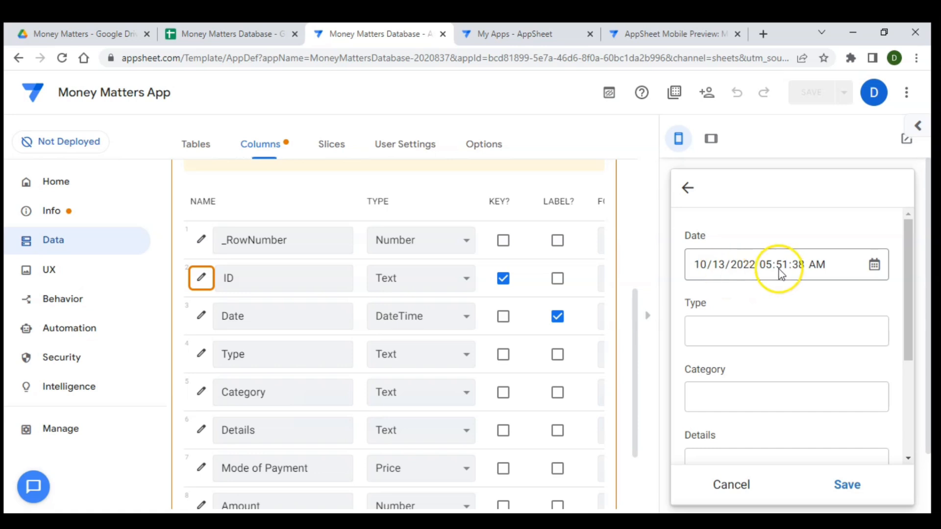
left_click(688, 187)
- Change the data type of the Type column to Enum
scroll(413, 331, "down", 1)
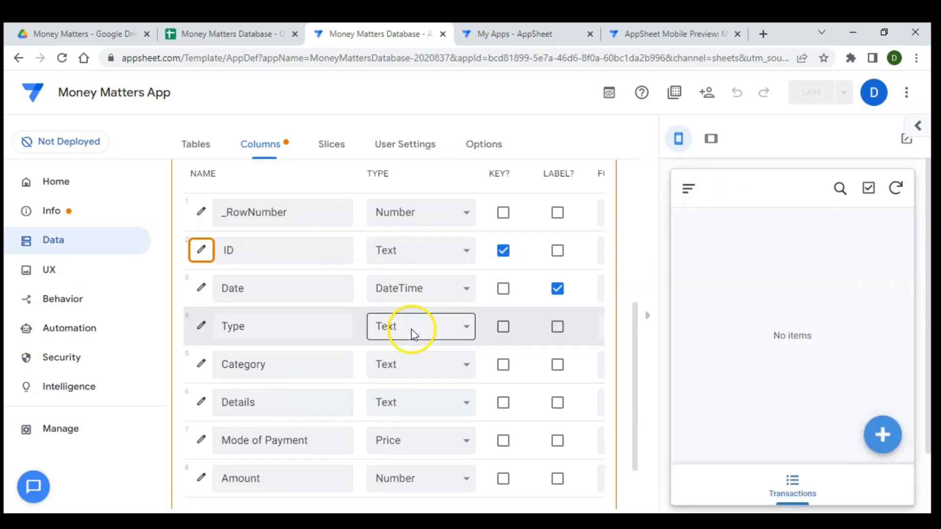
left_click(287, 326)
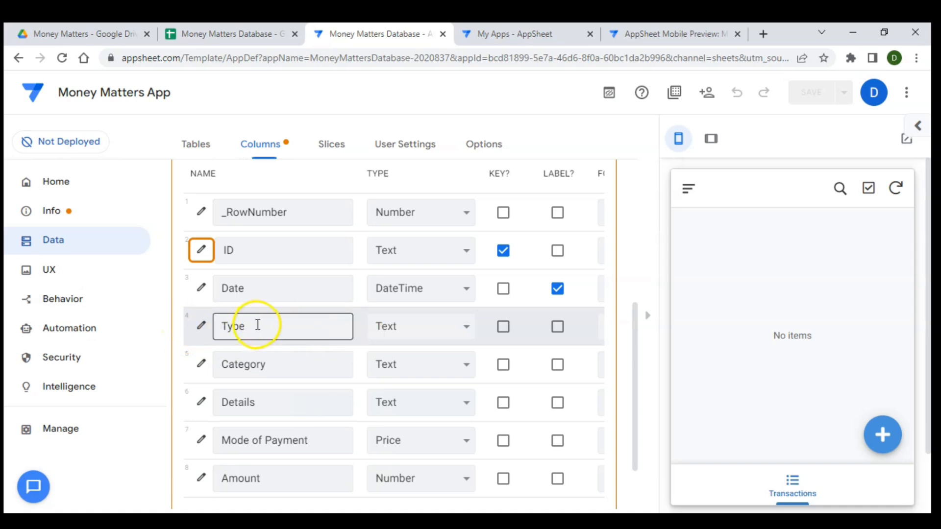
left_click(390, 323)
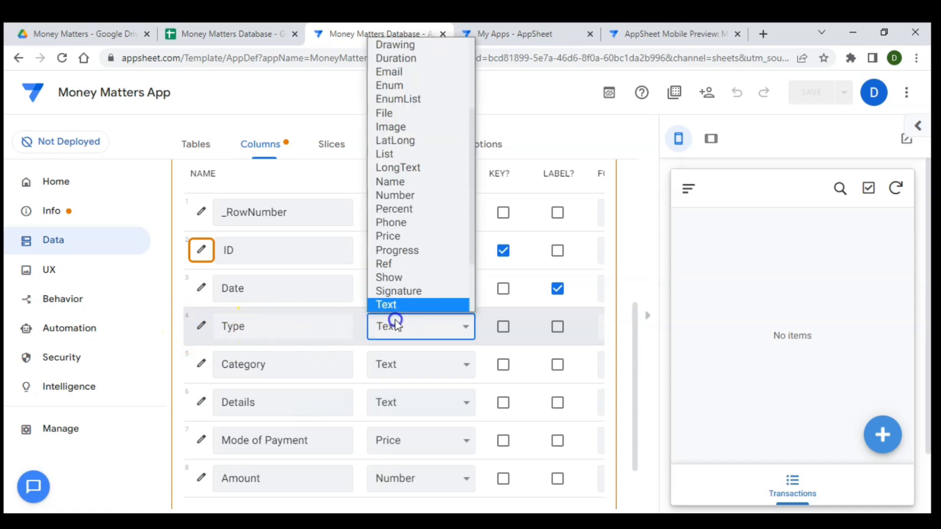
left_click(386, 87)
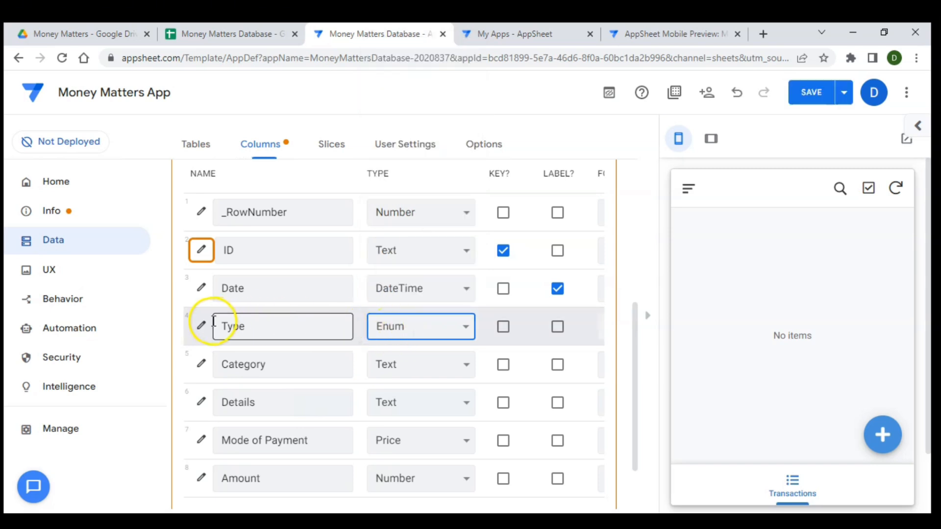
- Add Income and Expenditure as the allowed values of the Type column
left_click(203, 326)
scroll(328, 321, "down", 2)
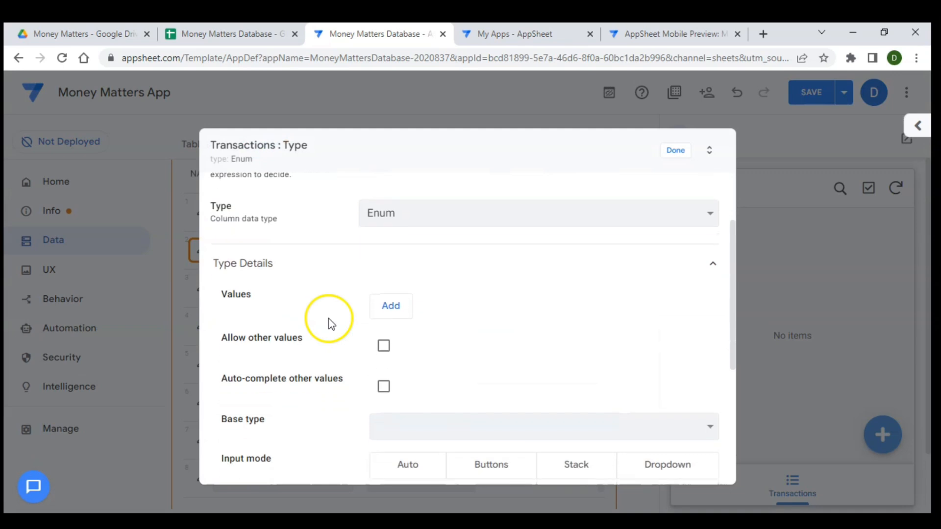
left_click(386, 318)
left_click(399, 310)
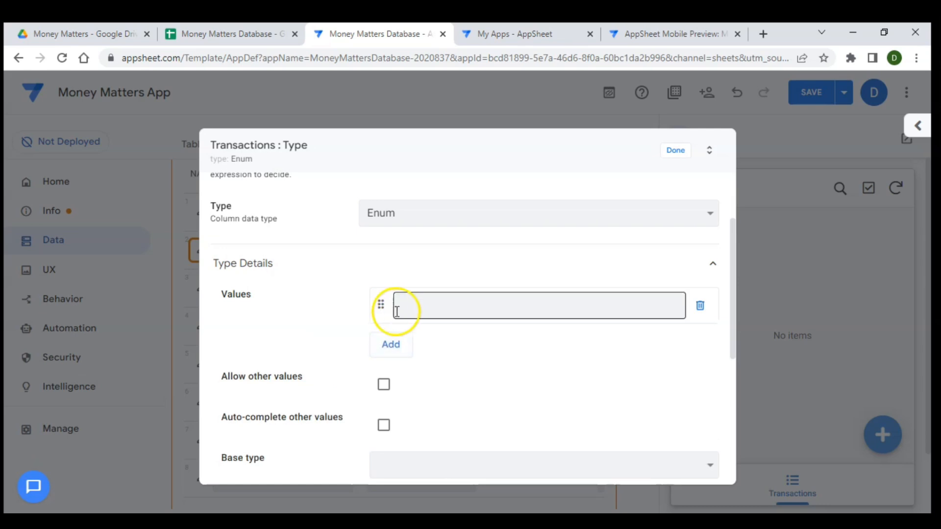
type("Income")
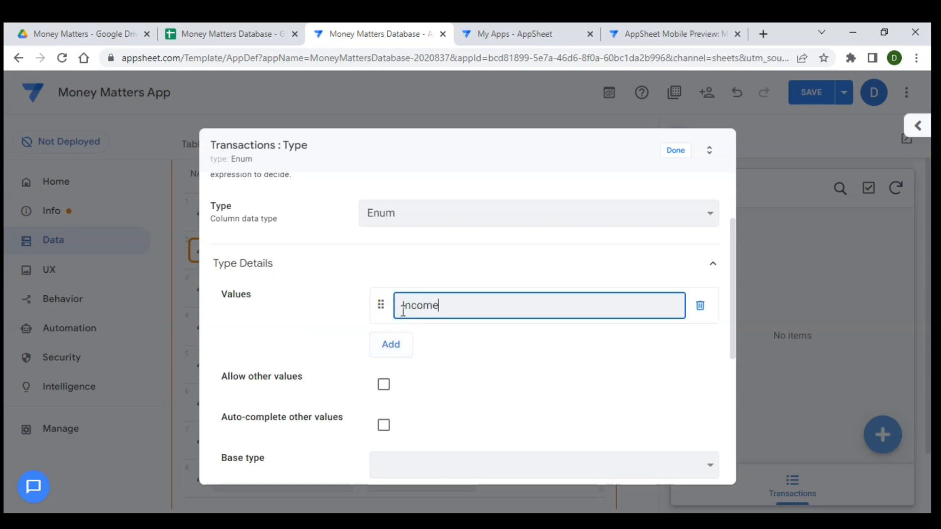
left_click(398, 349)
left_click(427, 342)
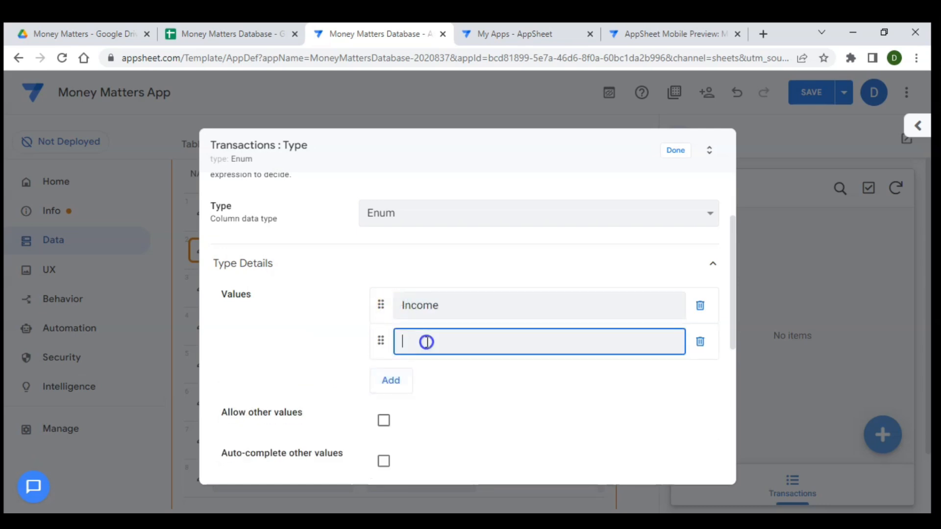
type("Expendir")
key("BackSpace")
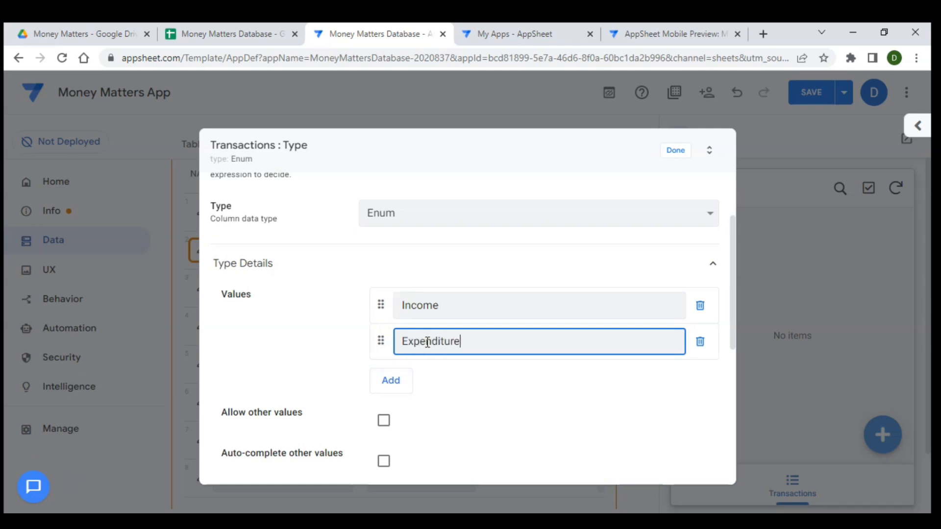
left_click(473, 355)
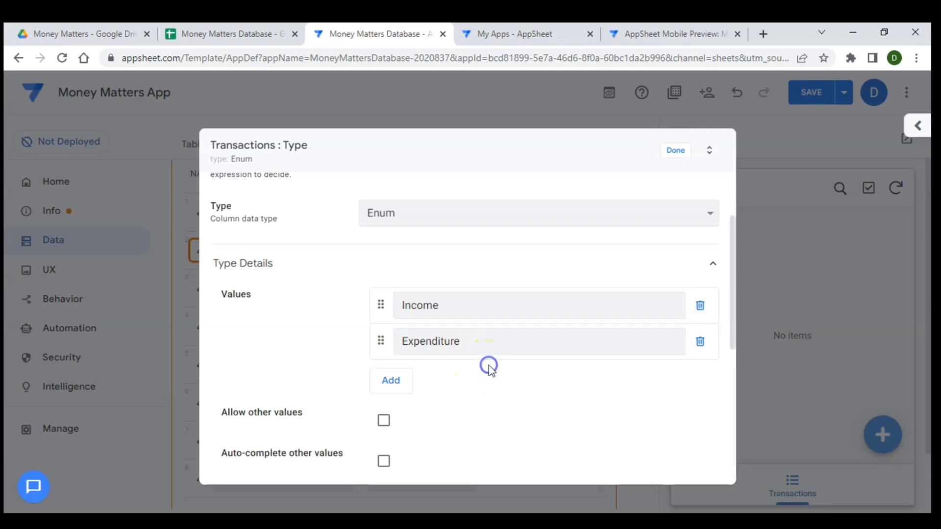
- Set the Type column's input mode to Buttons and close the column settings
scroll(490, 366, "down", 3)
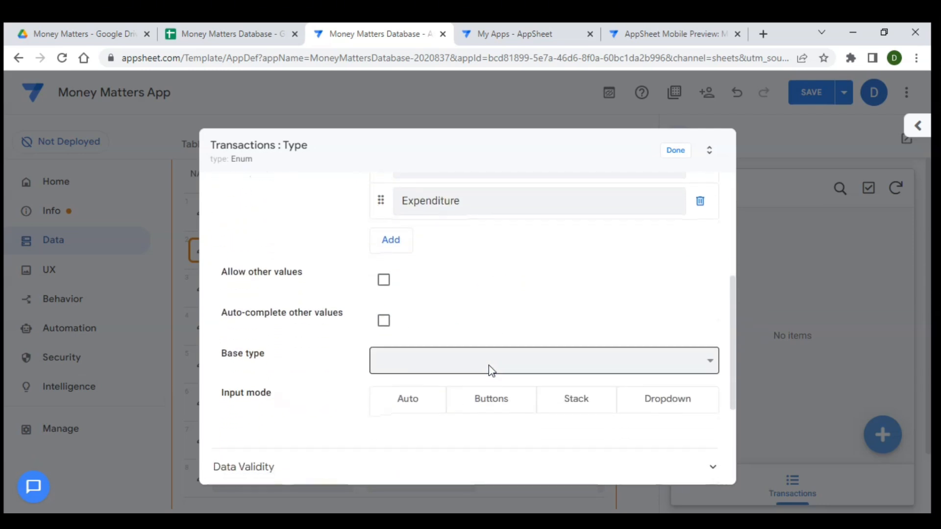
scroll(322, 357, "down", 2)
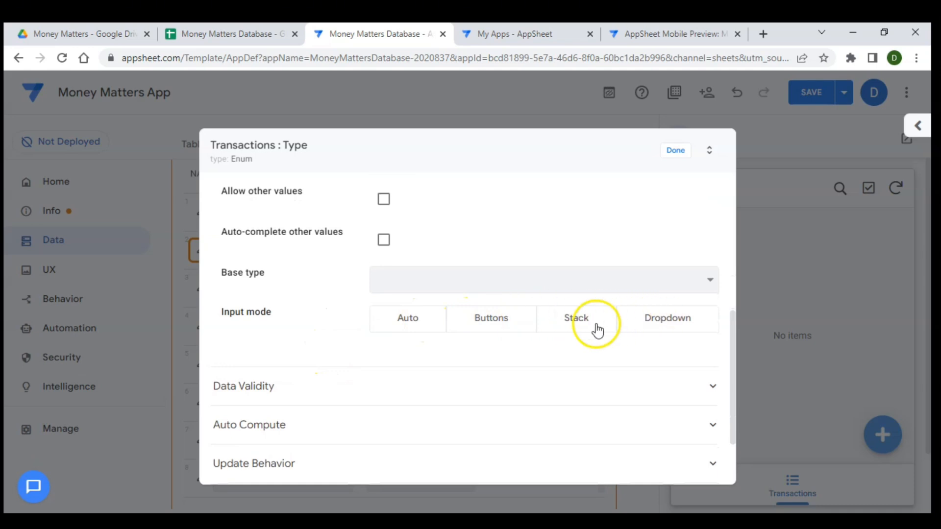
left_click(489, 330)
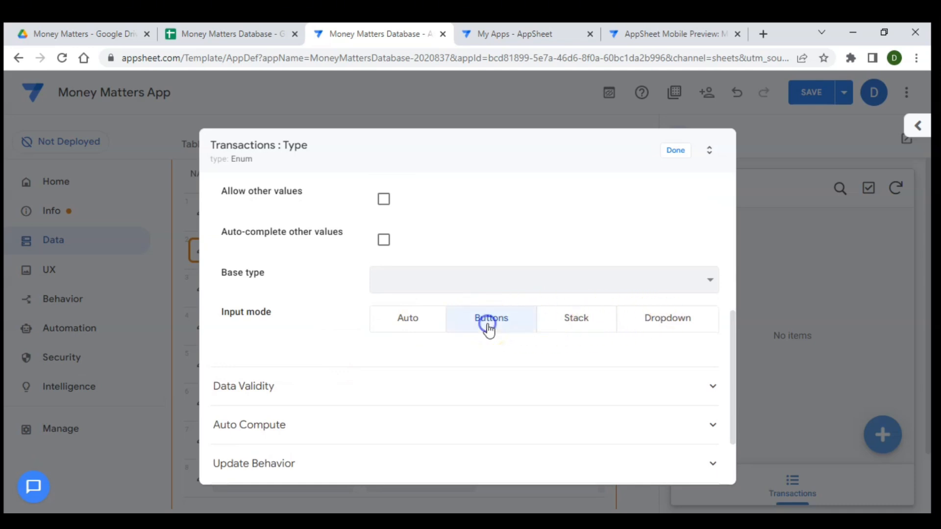
left_click(672, 154)
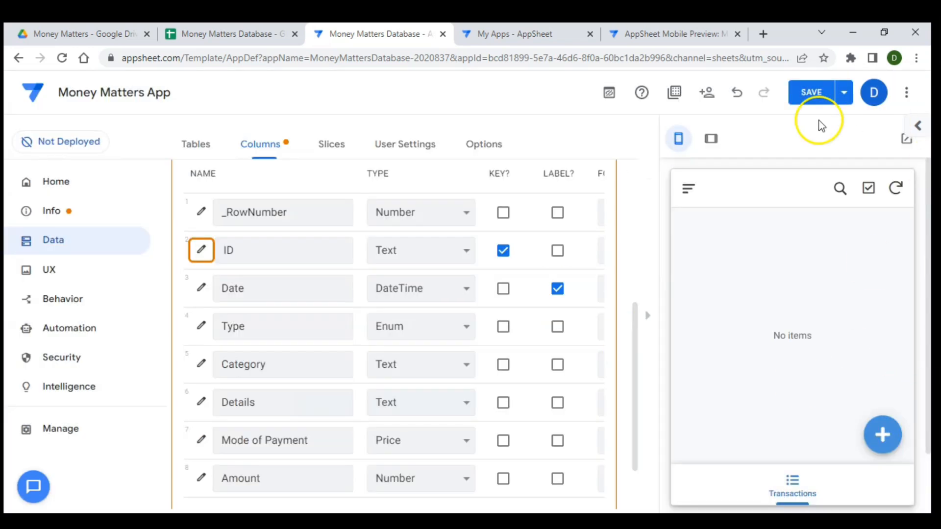
- Open a new transaction entry in the preview and switch the Type column's input mode to Stack
left_click(884, 434)
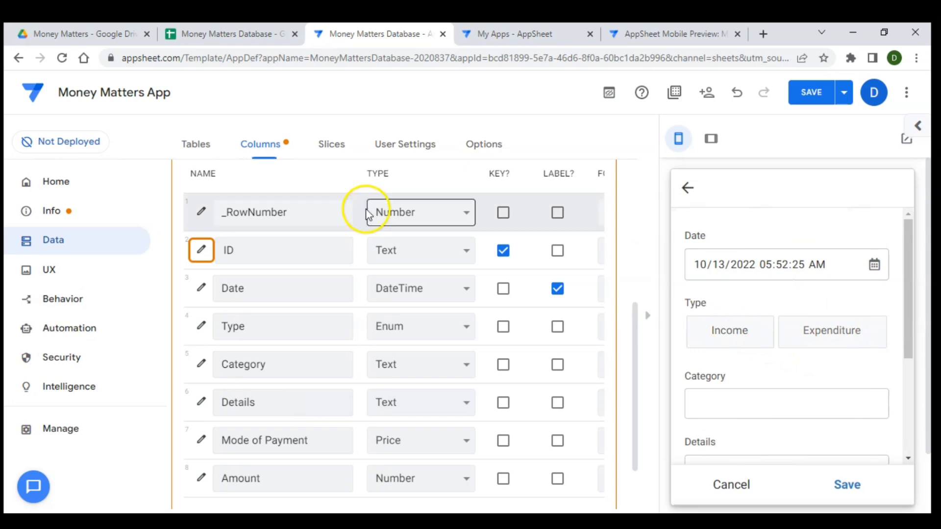
left_click(200, 326)
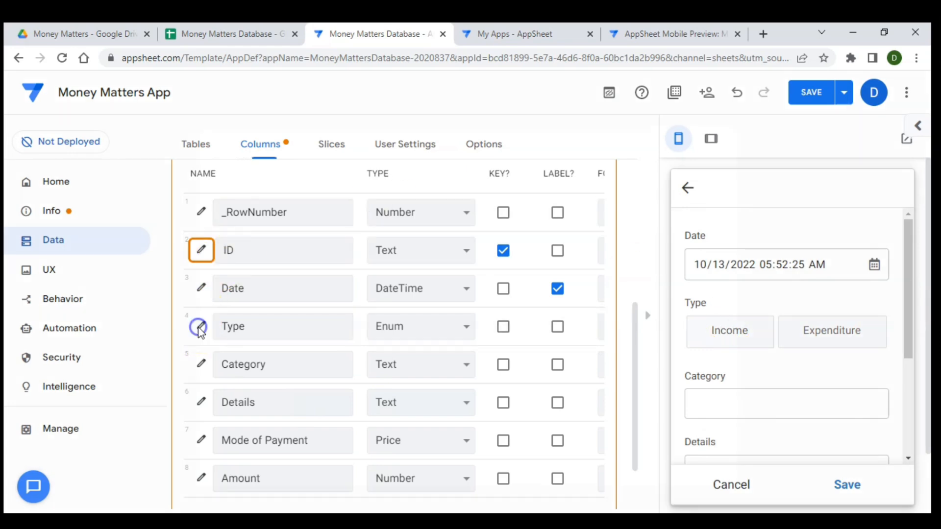
scroll(319, 316, "down", 6)
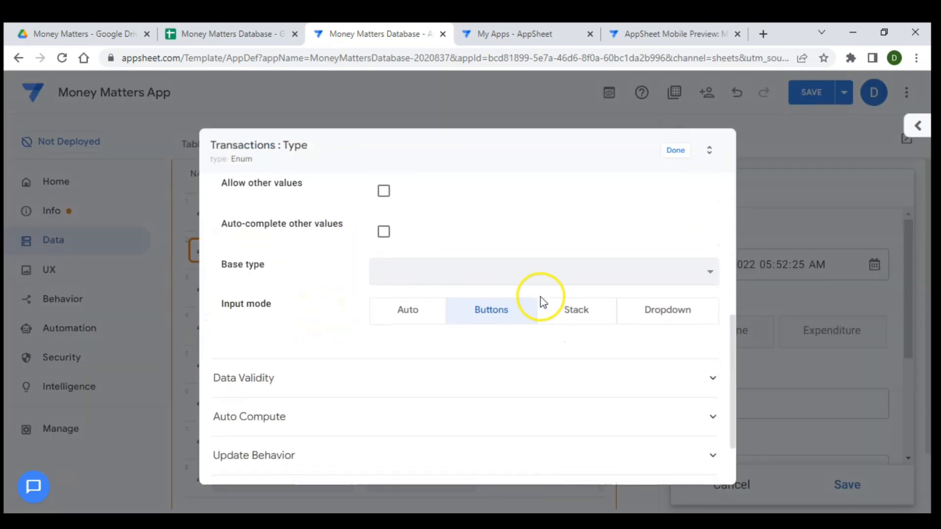
left_click(568, 313)
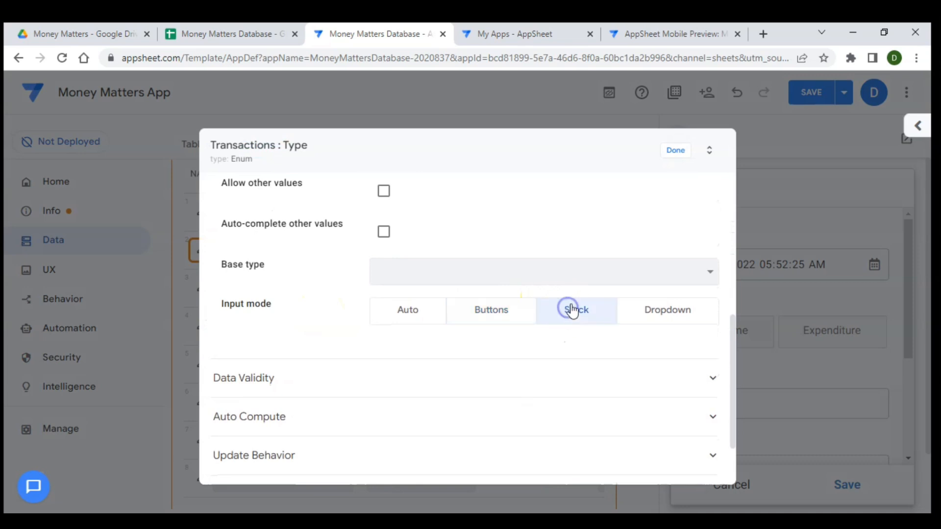
left_click(675, 152)
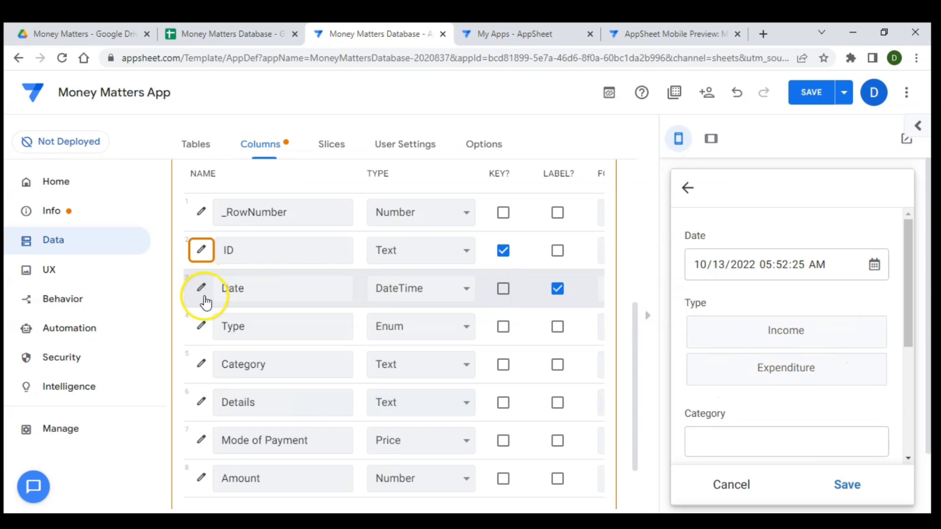
- Change the Type column's input mode to Dropdown and view its choices in the preview form
left_click(202, 325)
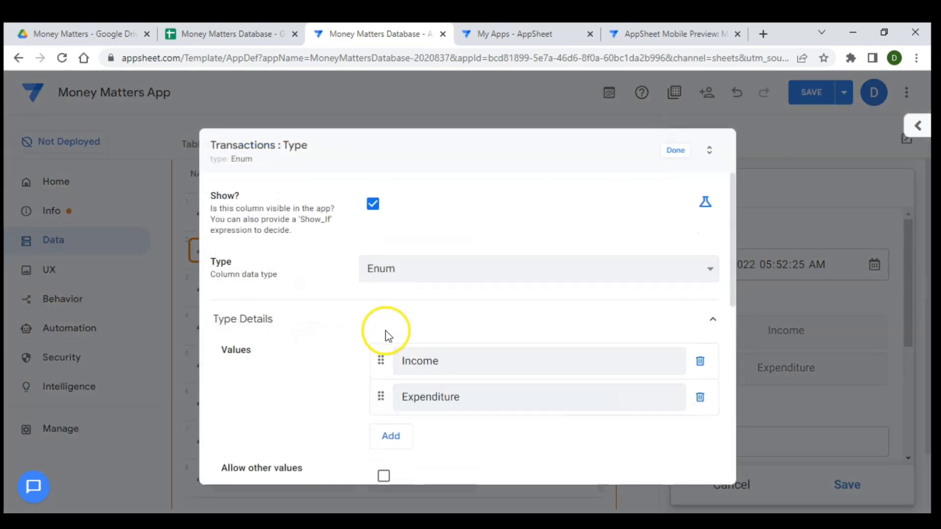
scroll(389, 336, "down", 5)
left_click(656, 335)
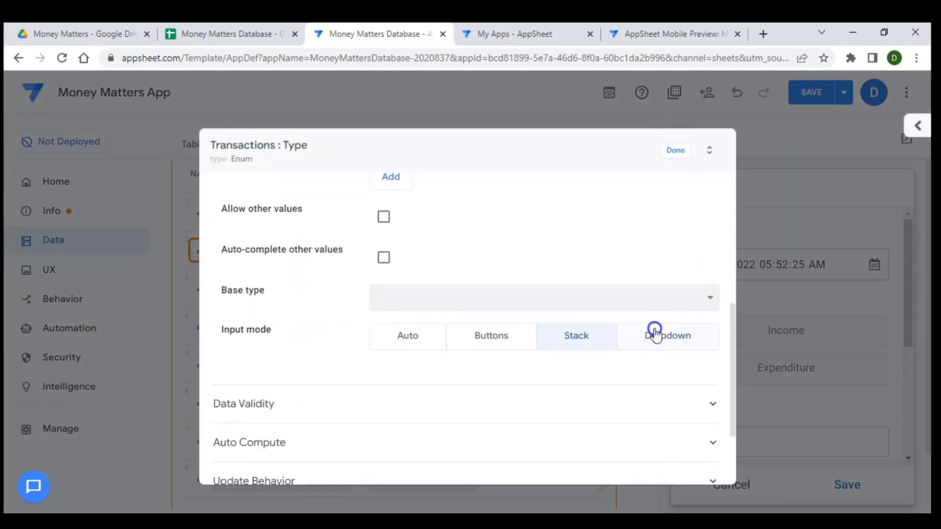
left_click(675, 150)
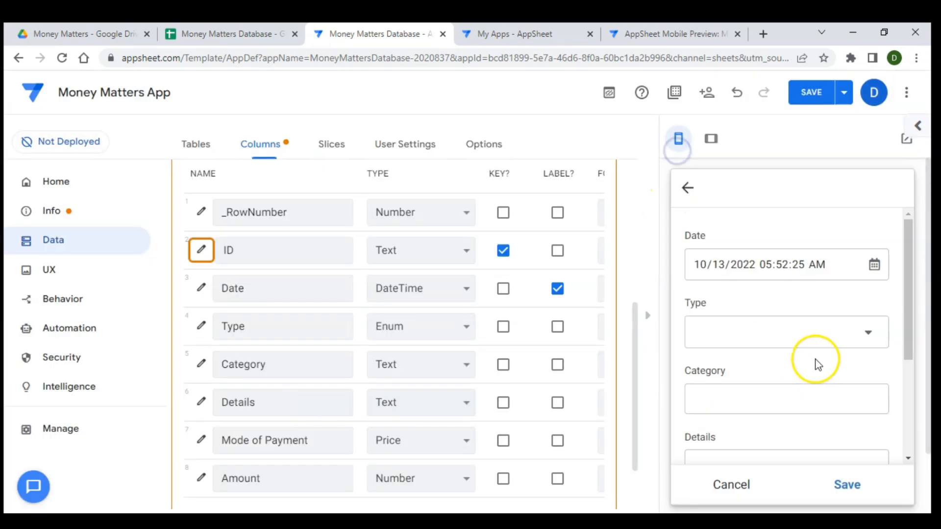
left_click(800, 345)
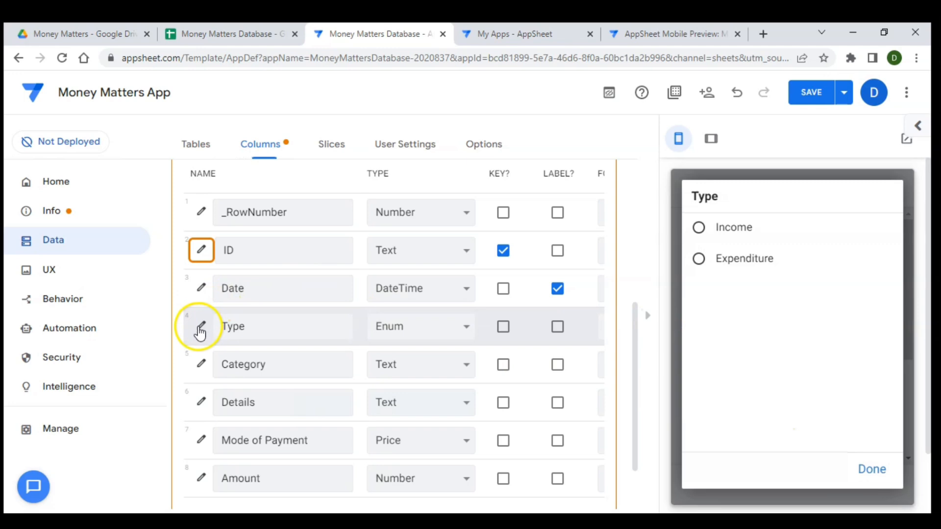
- Set the Type column's input mode back to Buttons and close the column settings
left_click(201, 327)
scroll(422, 336, "down", 5)
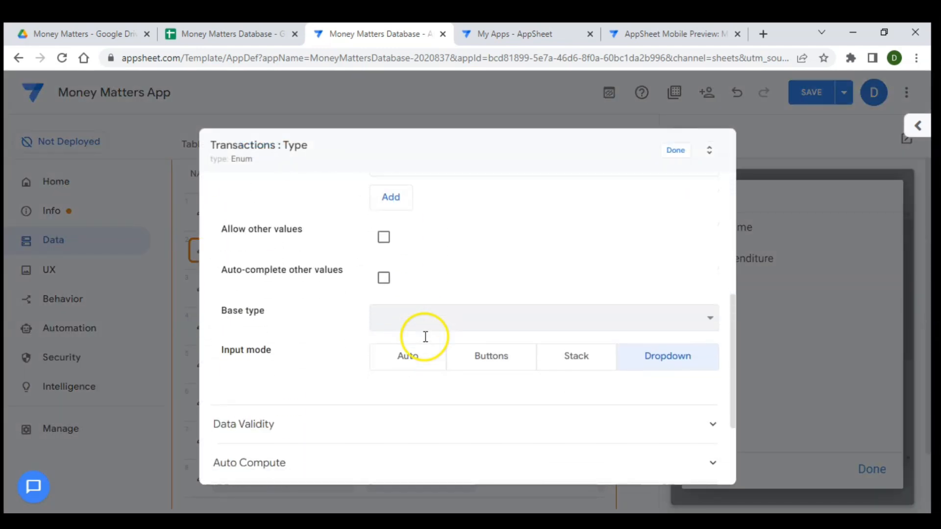
left_click(467, 357)
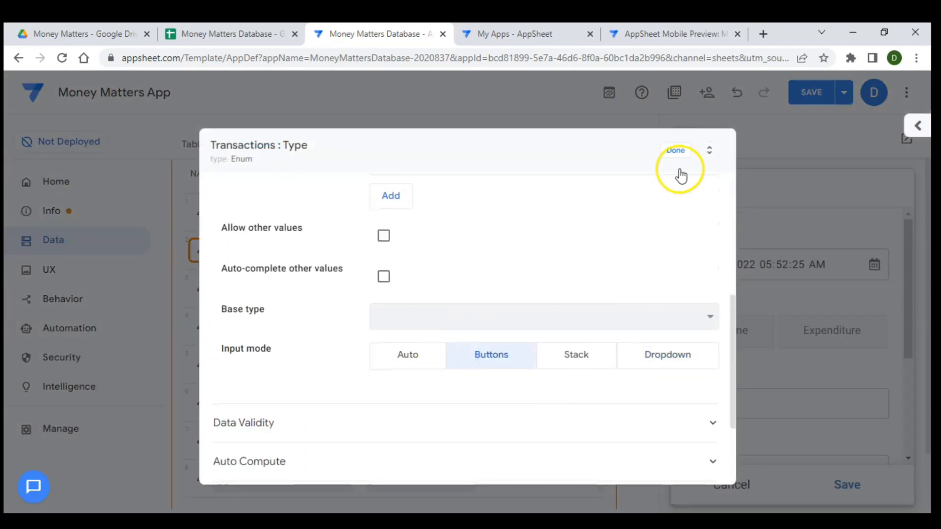
left_click(673, 153)
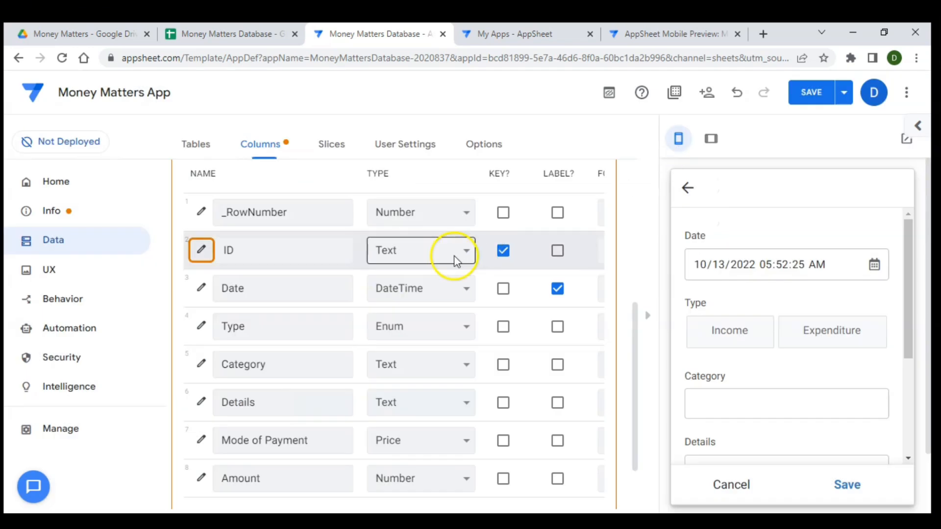
- Change the data type of the Category column to Enum
scroll(339, 300, "down", 2)
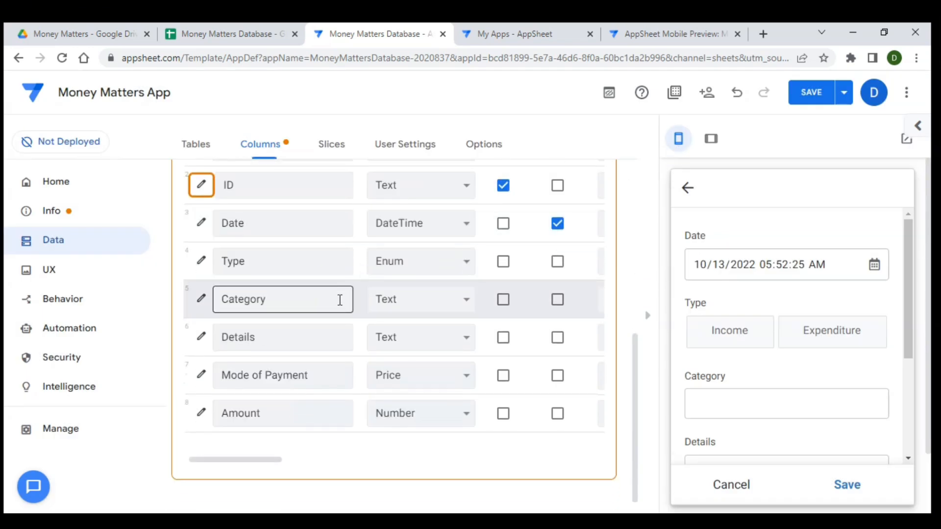
left_click(402, 301)
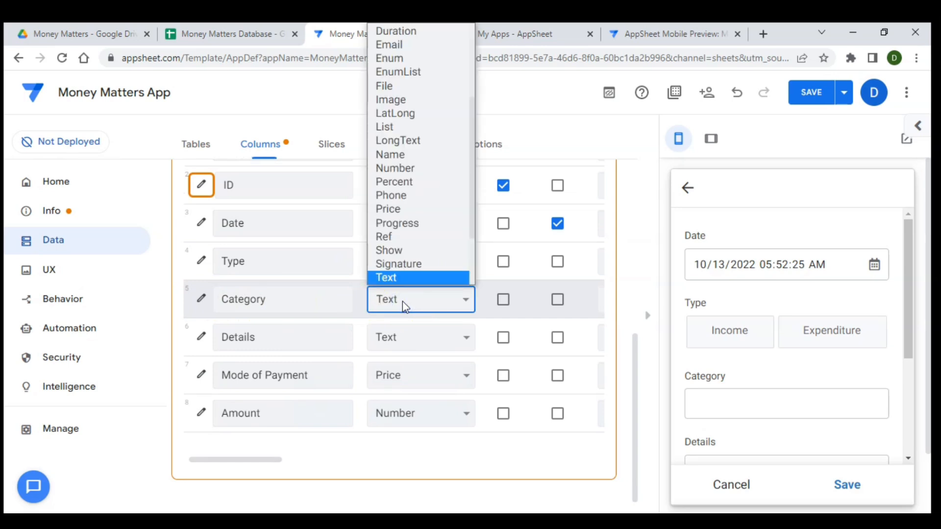
left_click(407, 59)
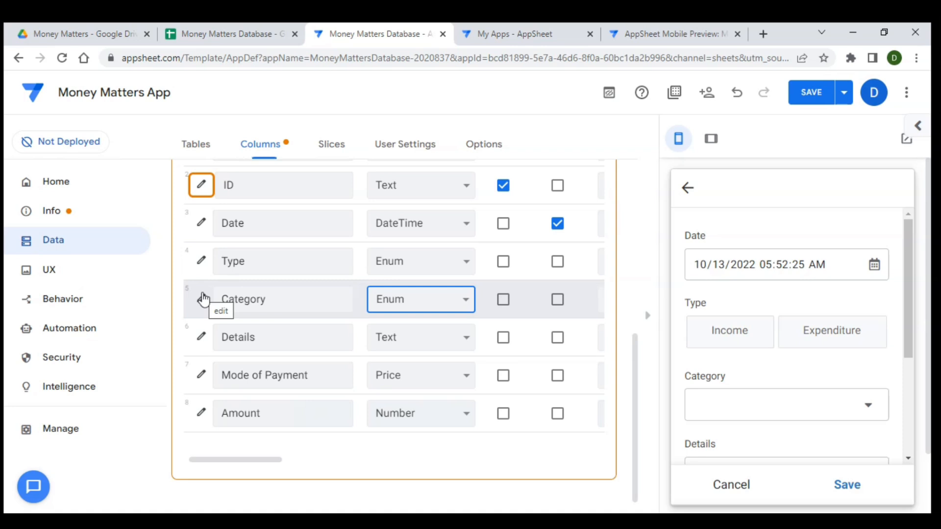
- Open the expression editor for the Category column's Valid If rule in its data validity settings
left_click(203, 299)
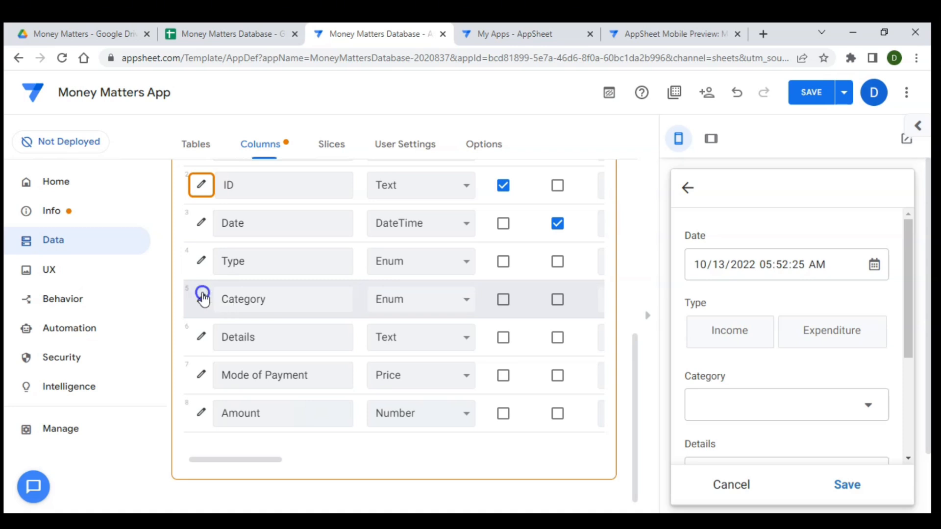
scroll(342, 351, "down", 2)
scroll(341, 351, "down", 2)
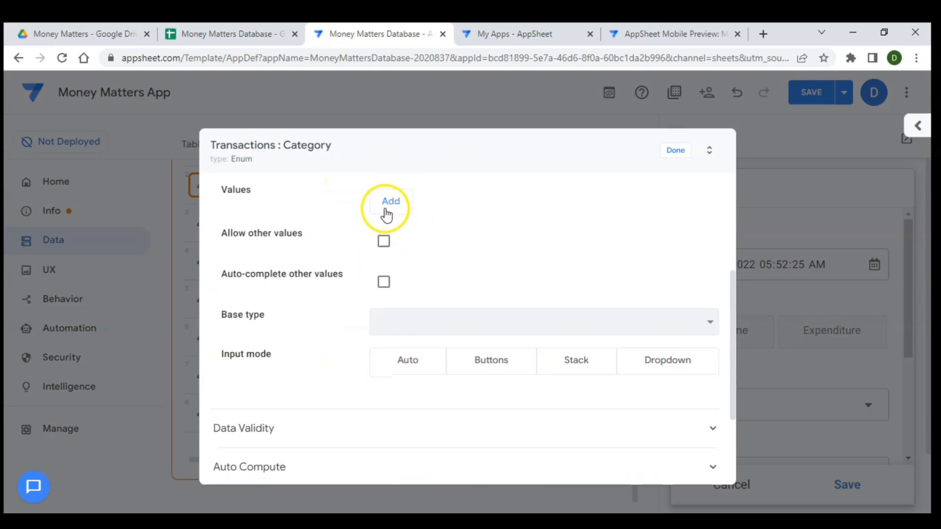
scroll(297, 349, "down", 1)
scroll(296, 351, "down", 1)
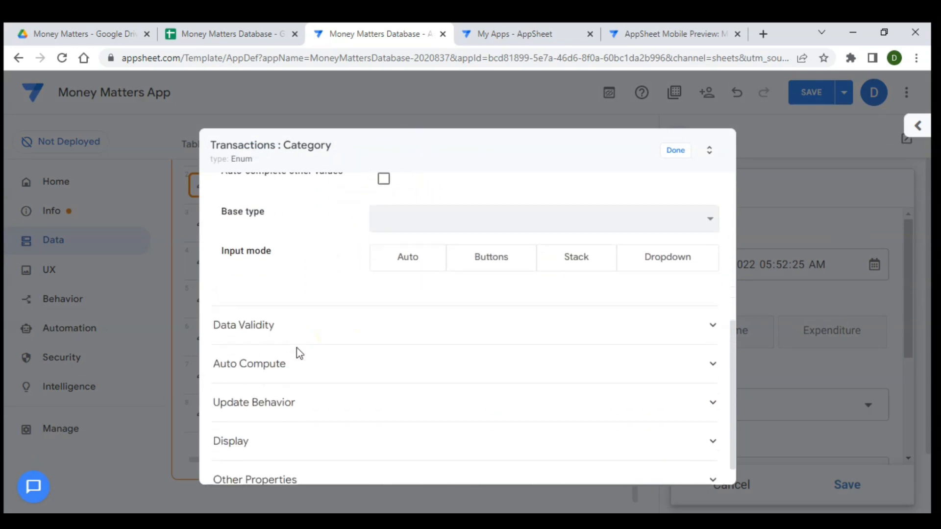
left_click(351, 312)
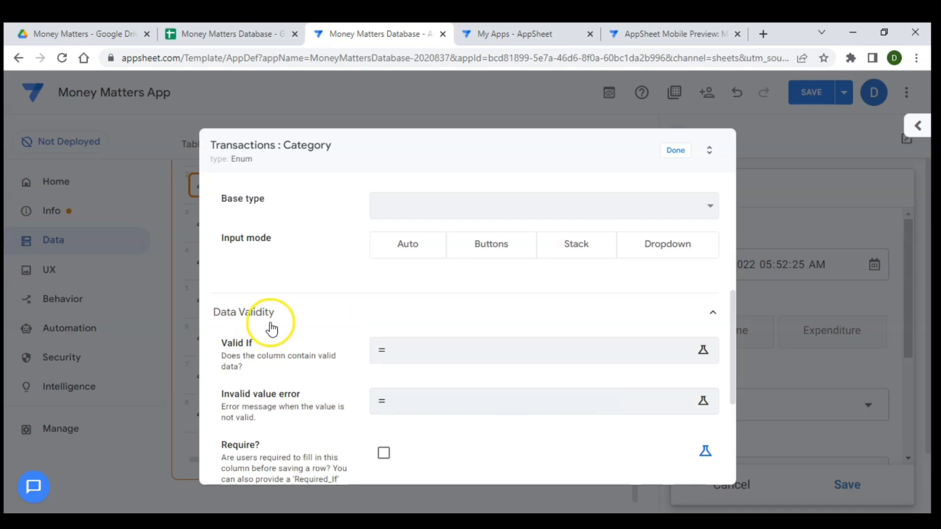
scroll(269, 326, "down", 1)
left_click(393, 305)
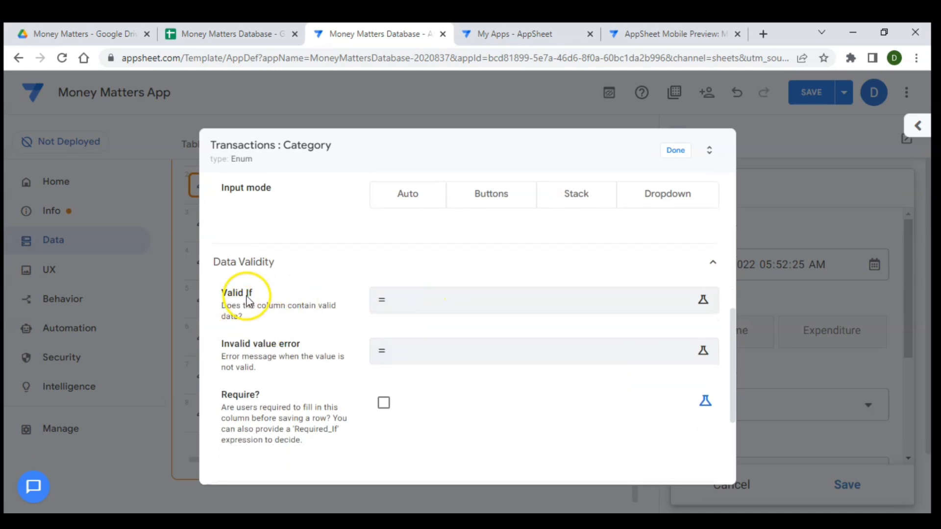
left_click(405, 301)
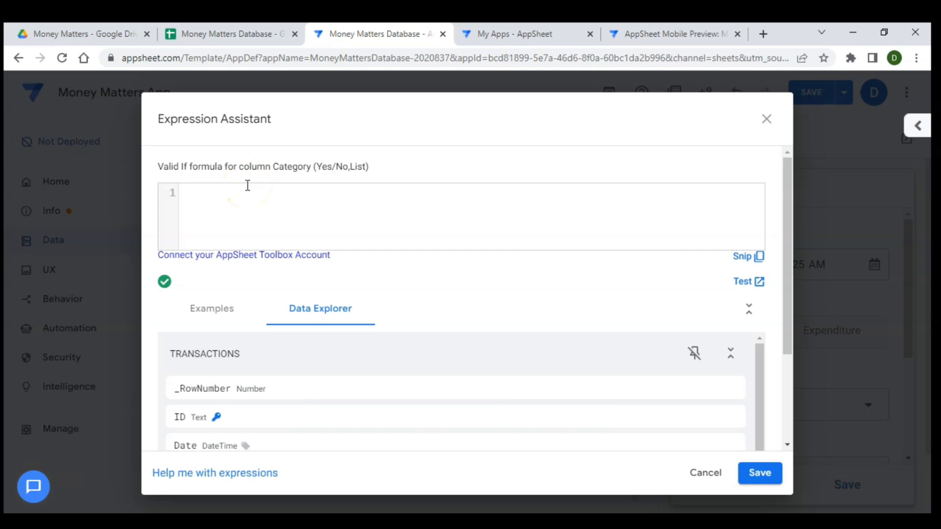
- Begin the Category column's Valid If formula with the condition =if([Type]="Income")
type("=")
scroll(247, 185, "up", 5)
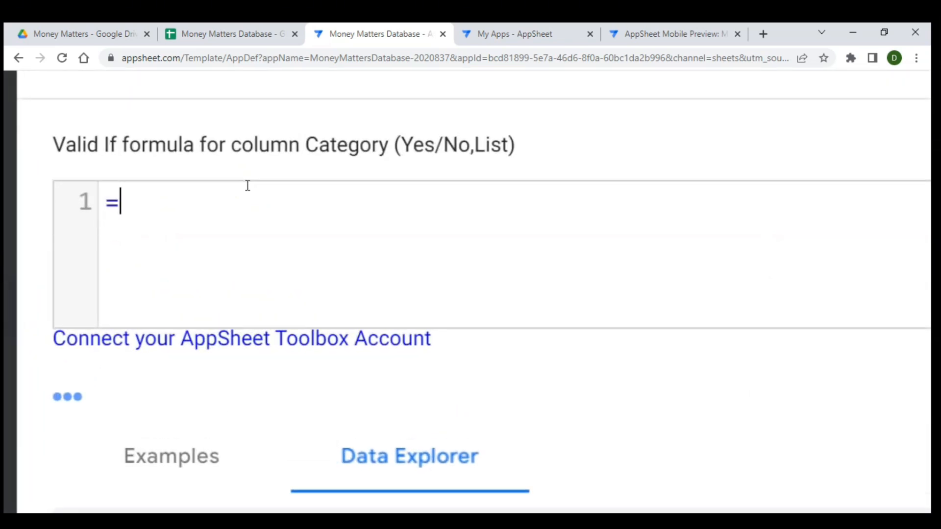
type("if")
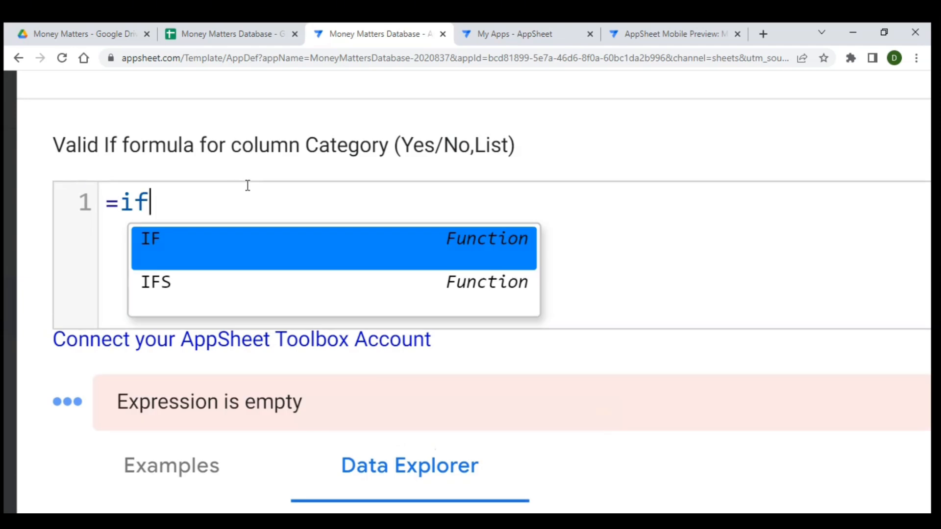
type("(")
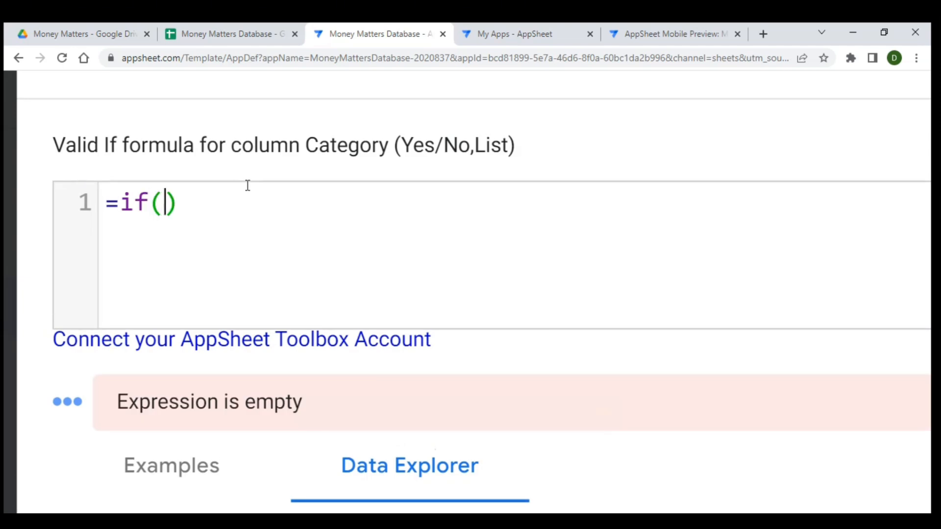
type("[typ")
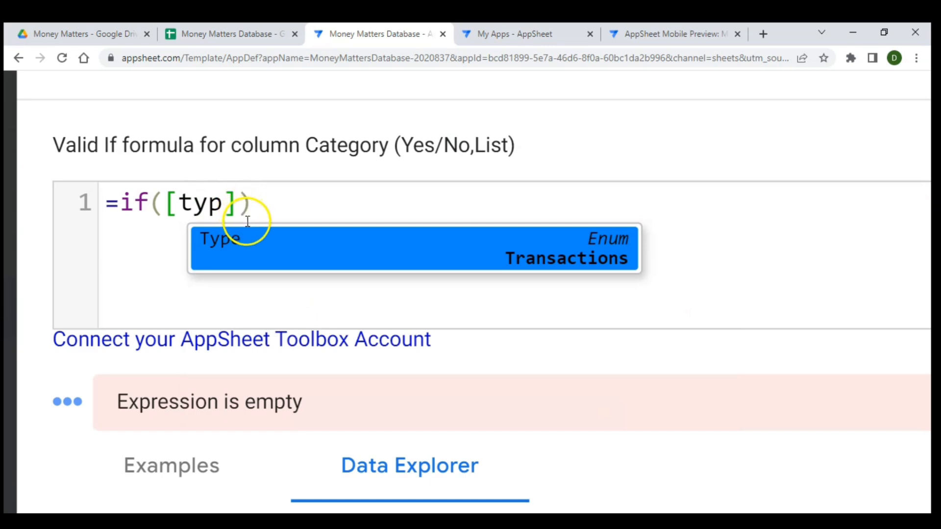
key("Return")
type("=")
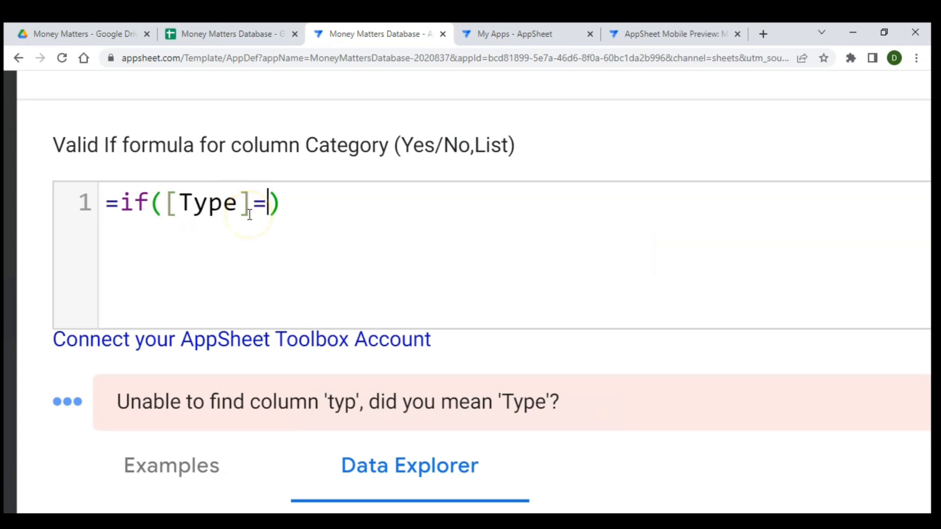
type("\"")
type("Income")
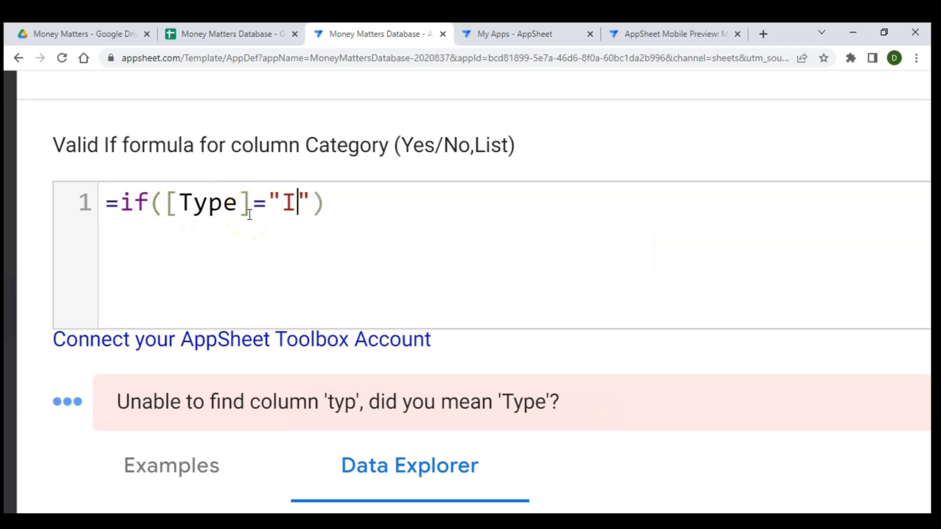
type("\"")
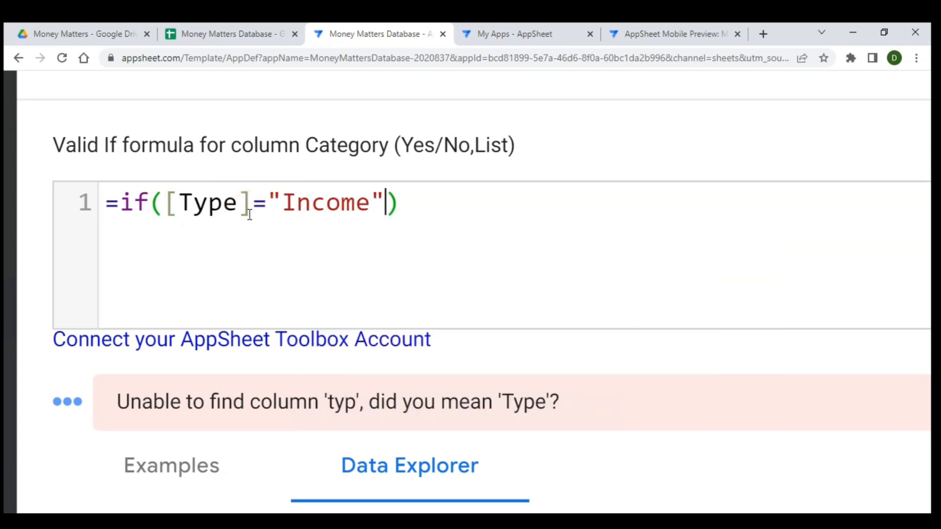
- Add a LIST function as the formula's if-result, with "Employment" and "Business" as its first entries
type(",List")
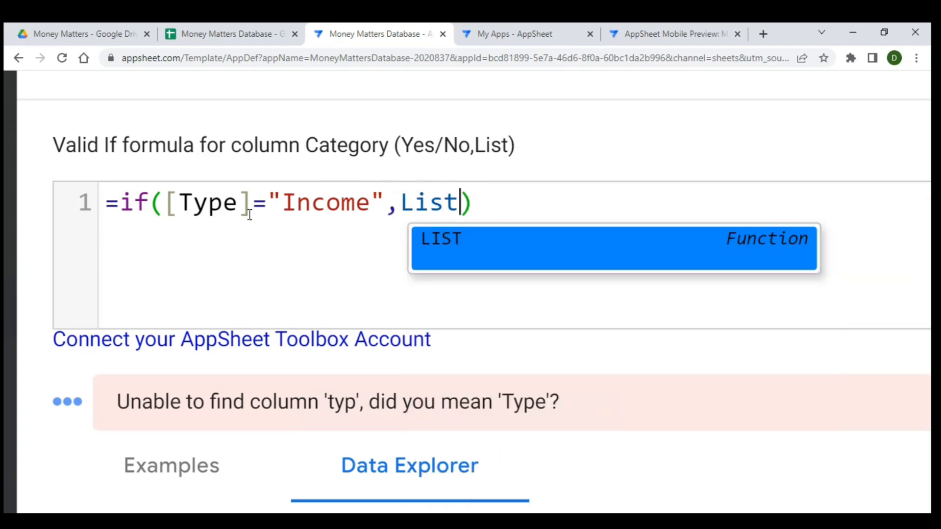
key("Return")
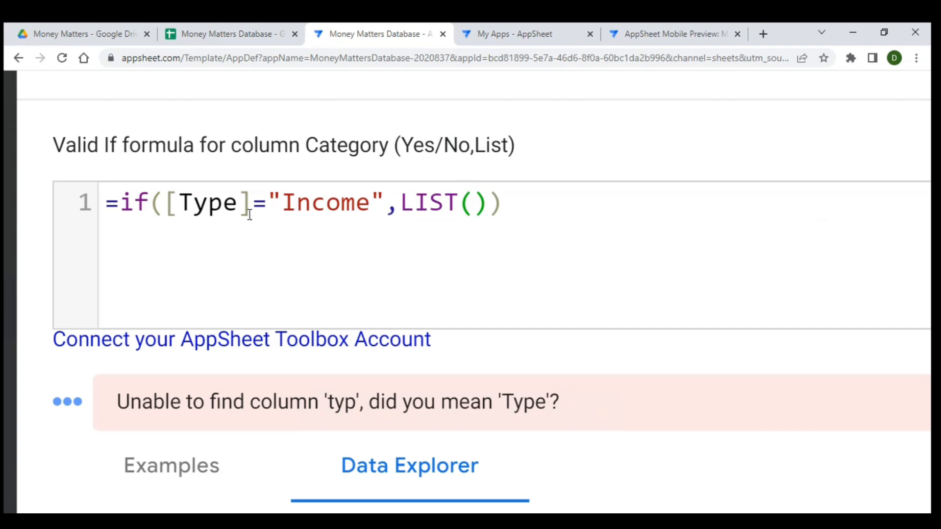
type("\"")
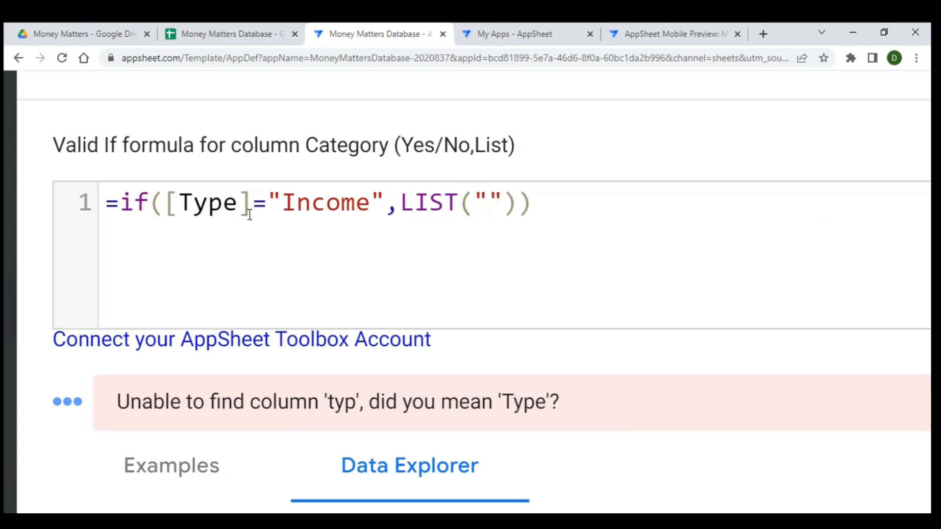
type("Emplo")
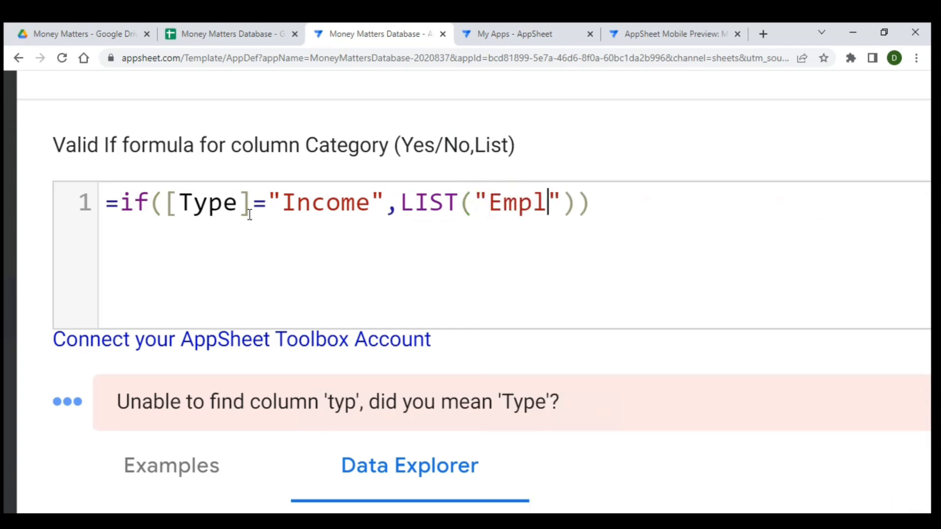
type("ymen")
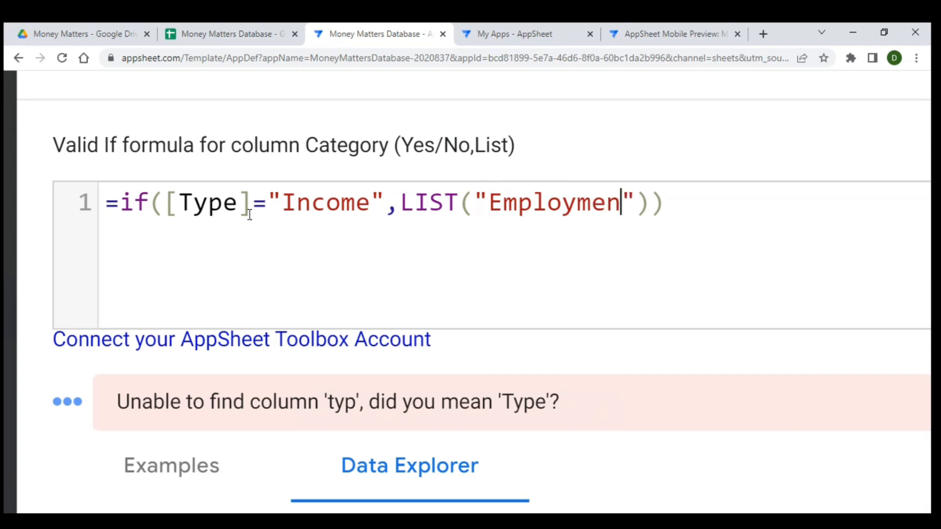
type("t")
key("Right")
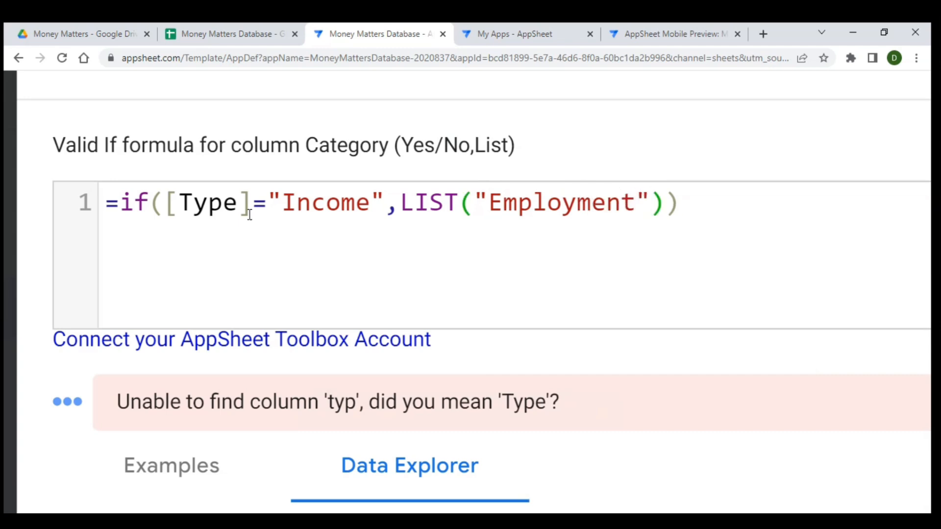
type(",\"")
type("Business")
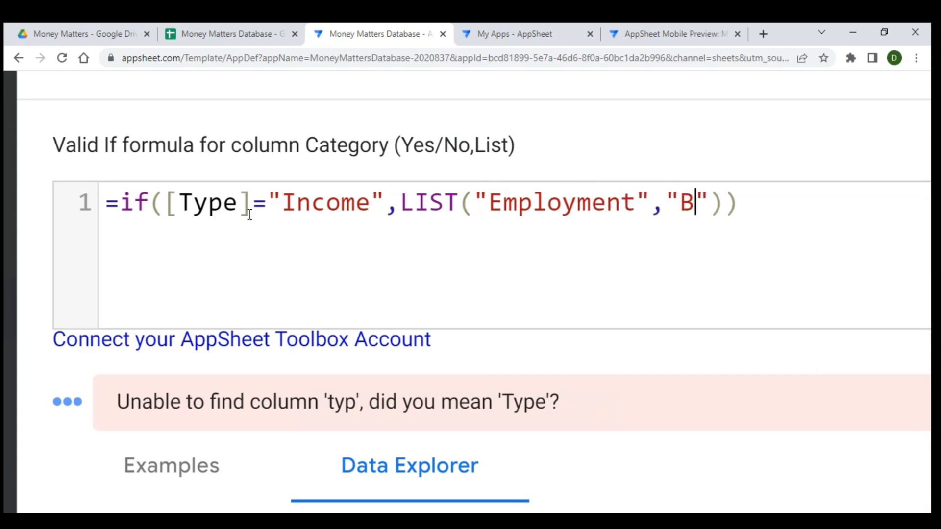
key("Right")
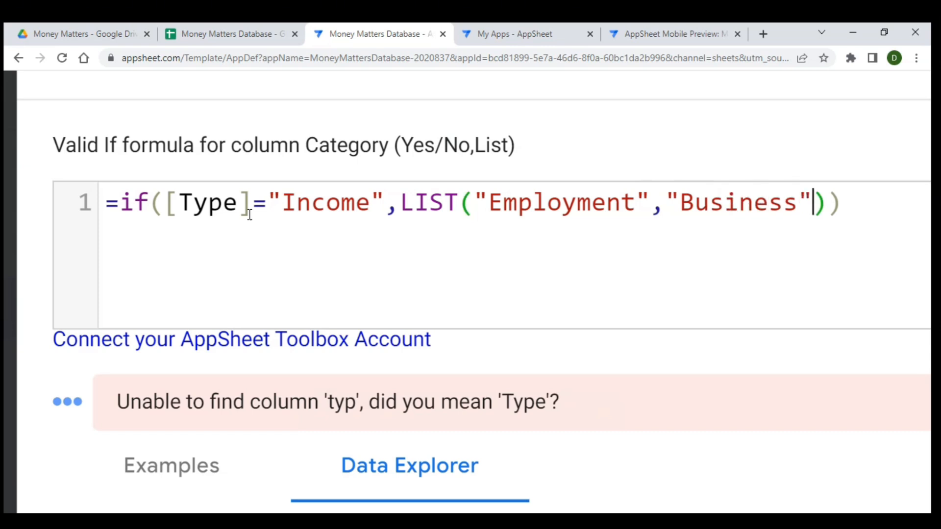
- Extend the income category list in the formula with the entries "Investment" and "Others"
type(",In")
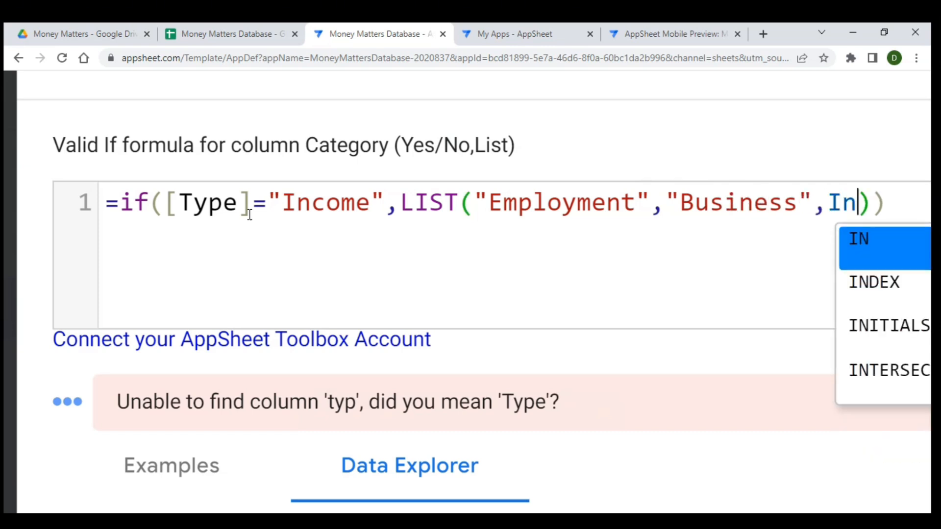
scroll(417, 265, "right", 4)
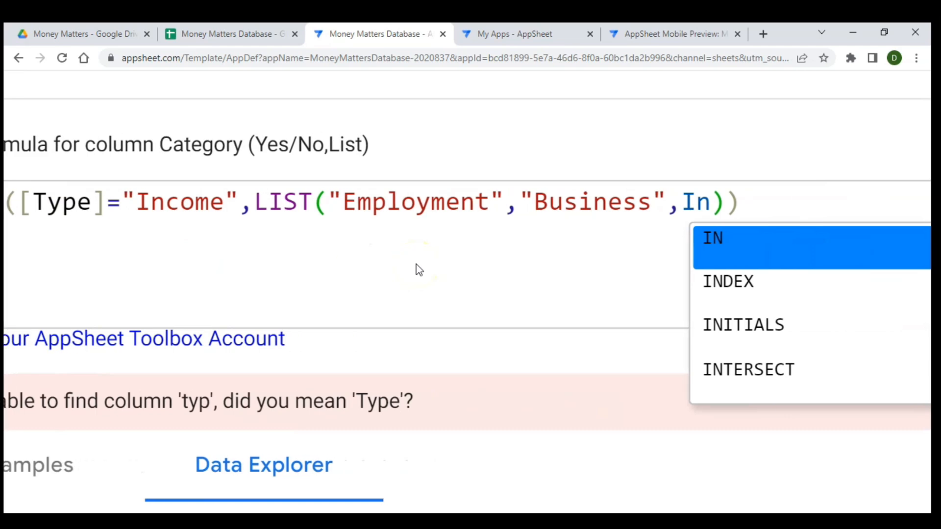
key("BackSpace")
key("BackSpace")
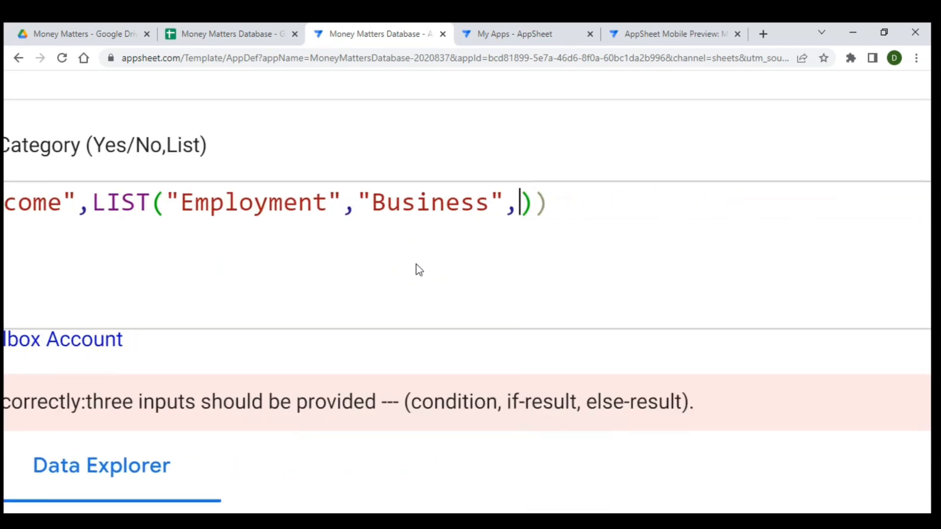
type("\"IN")
key("BackSpace")
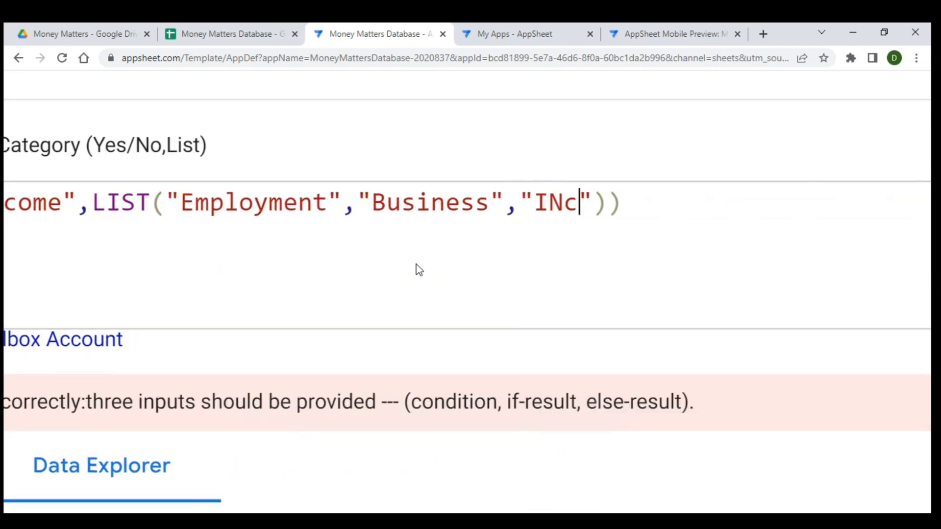
type("nvestment\"")
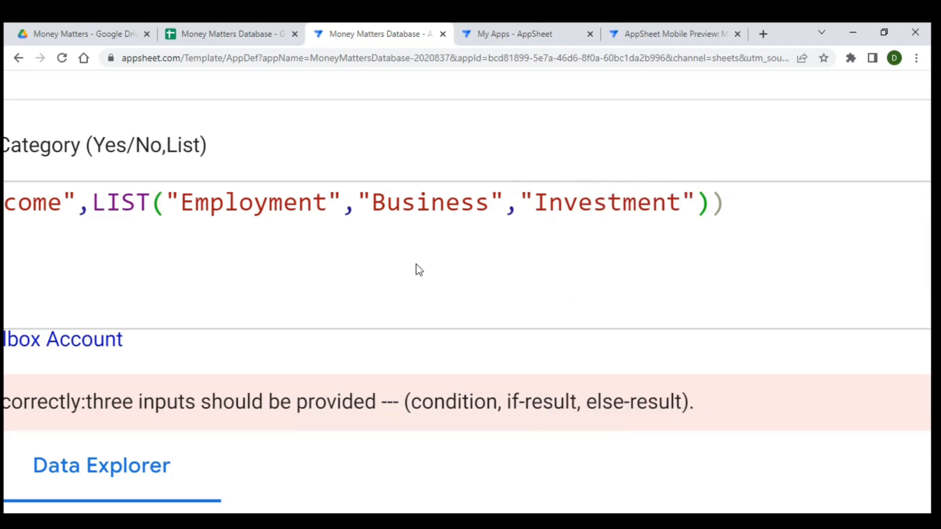
type(",\"")
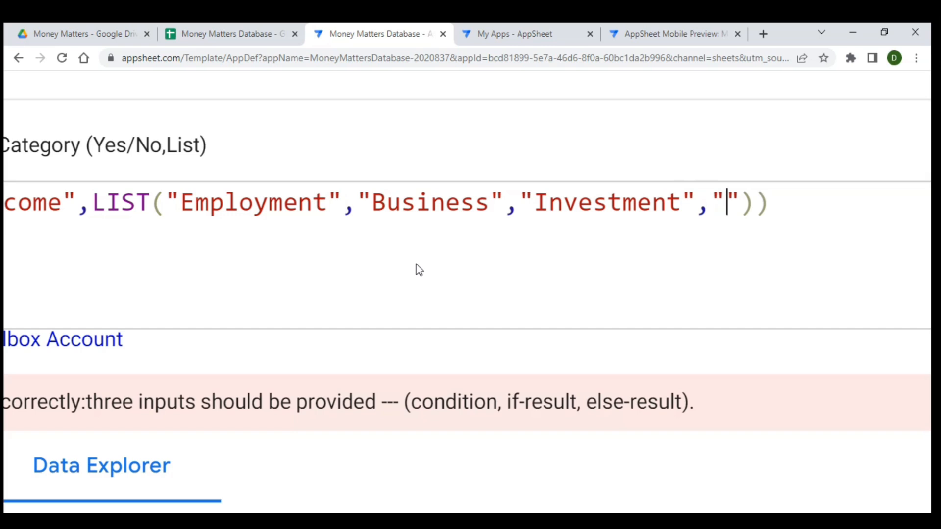
type("Others")
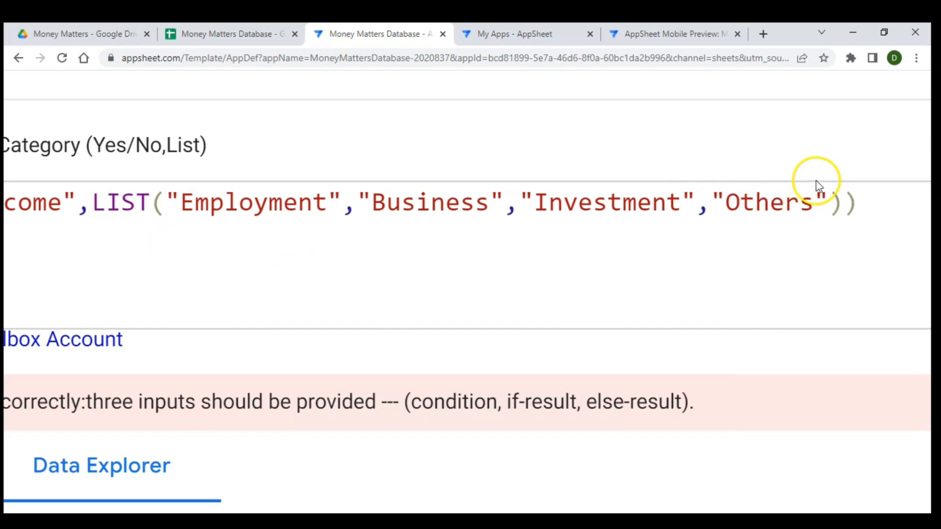
- Add a second LIST function as the IF formula's else-result, with "Social" as its first entry
left_click(845, 200)
scroll(552, 248, "left", 5)
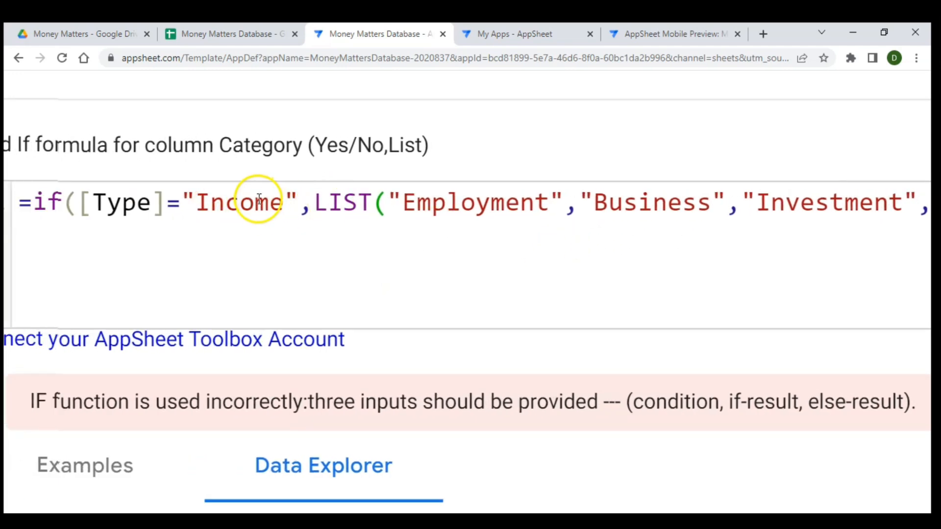
scroll(413, 212, "right", 5)
left_click(592, 200)
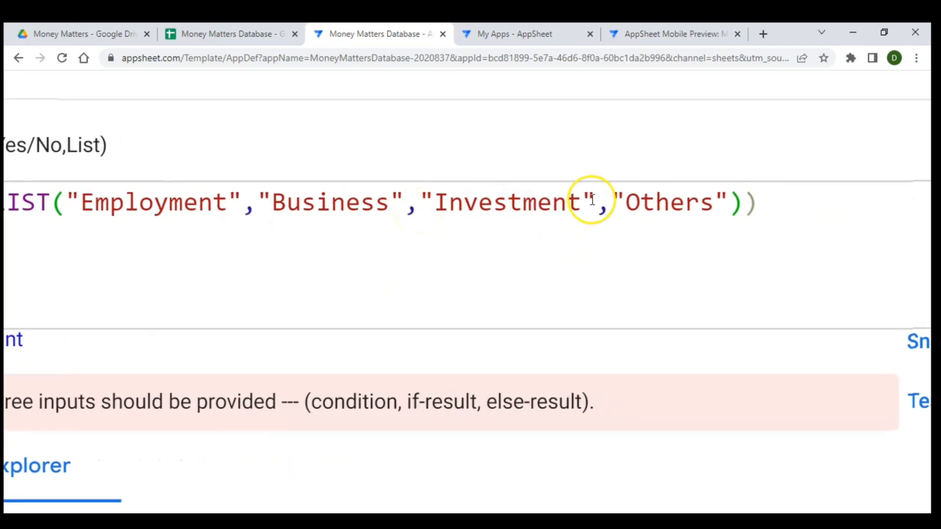
type(",")
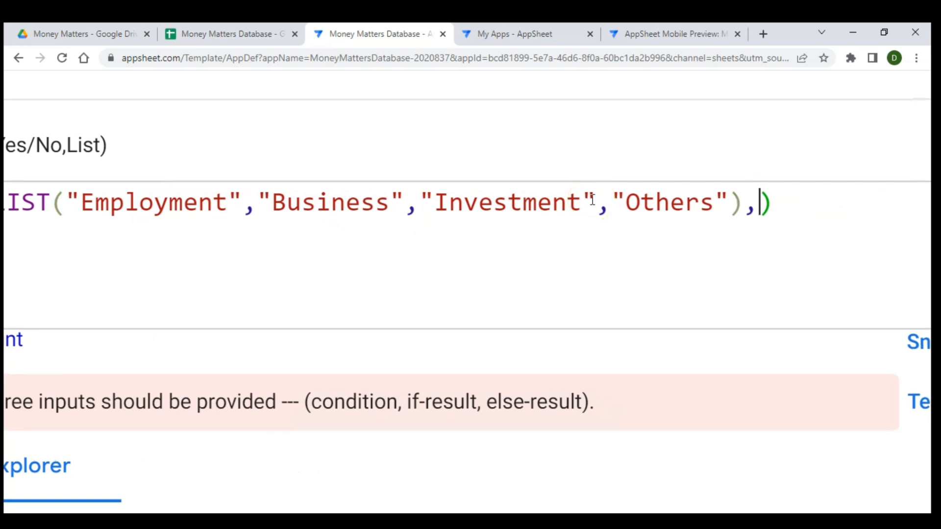
type("LIst")
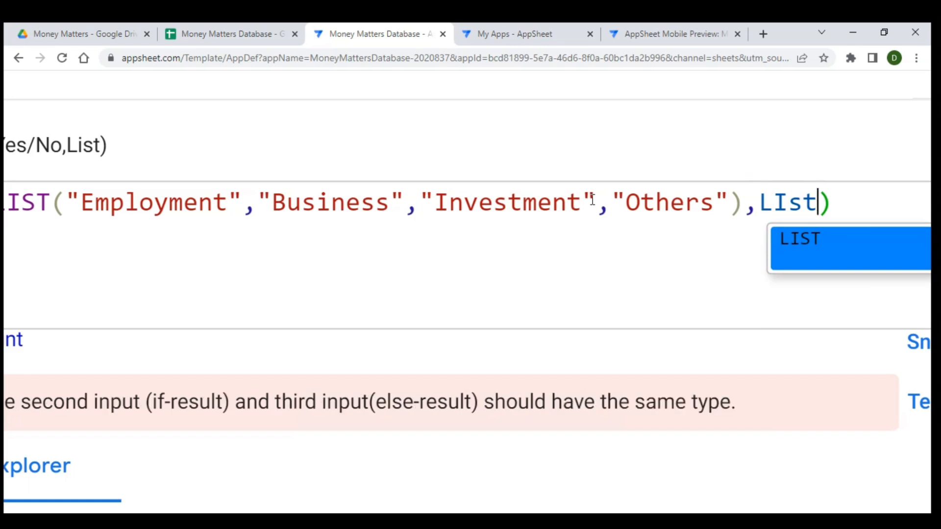
key("Return")
scroll(610, 205, "right", 1)
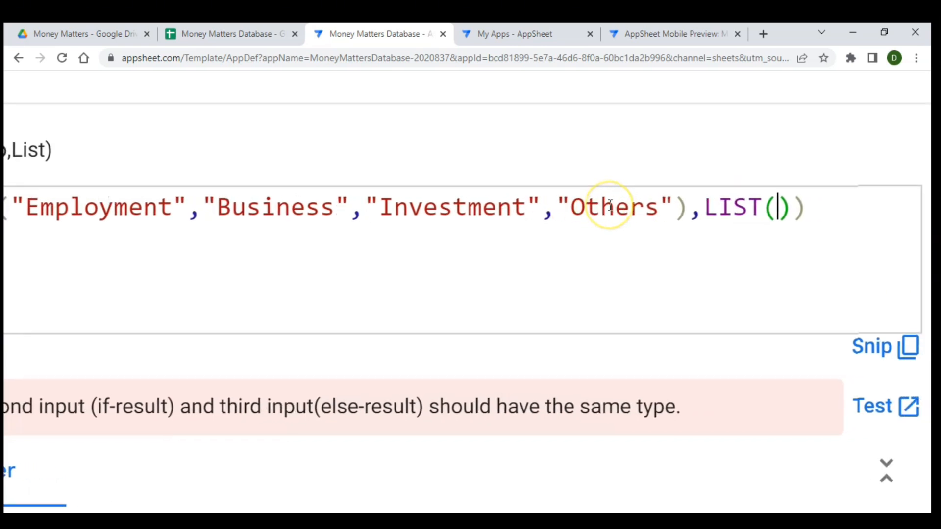
type("\"")
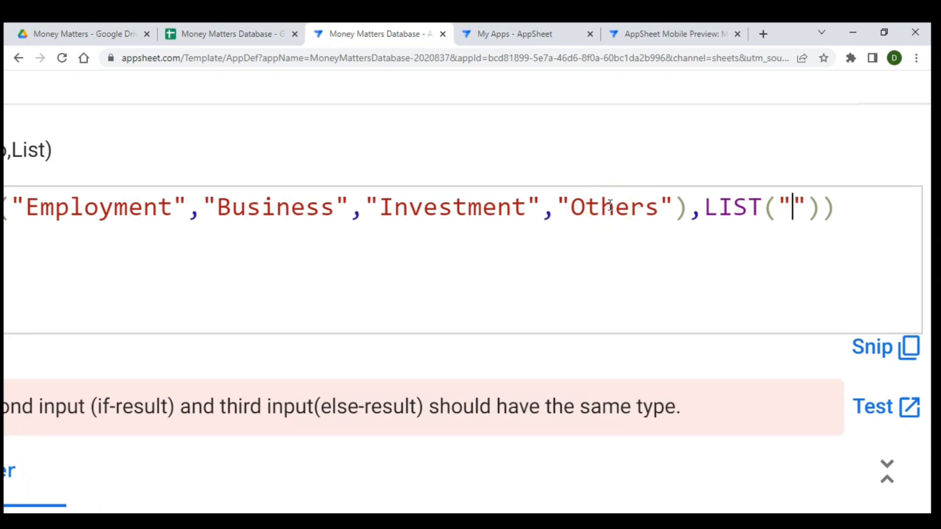
type("Social")
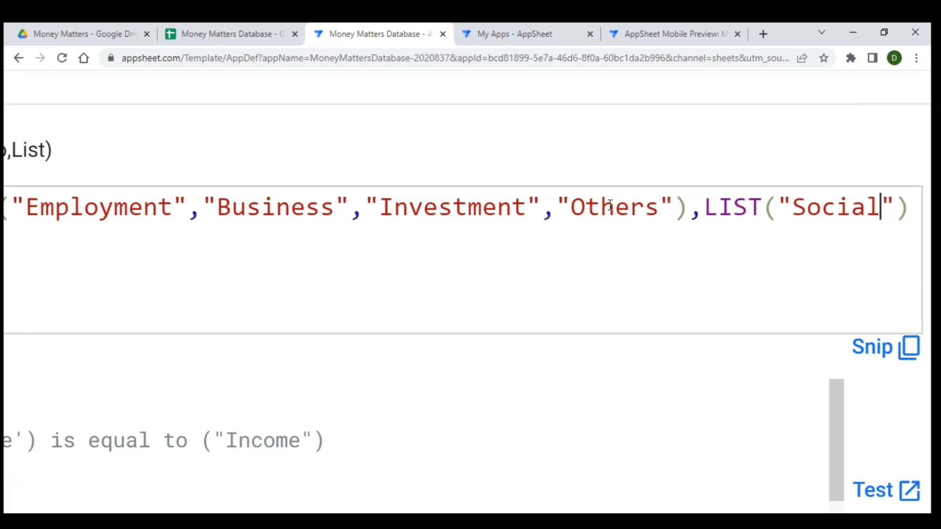
- Add the entries "Personal" and "Academic" to the else-result list after "Social"
scroll(610, 205, "left", 5)
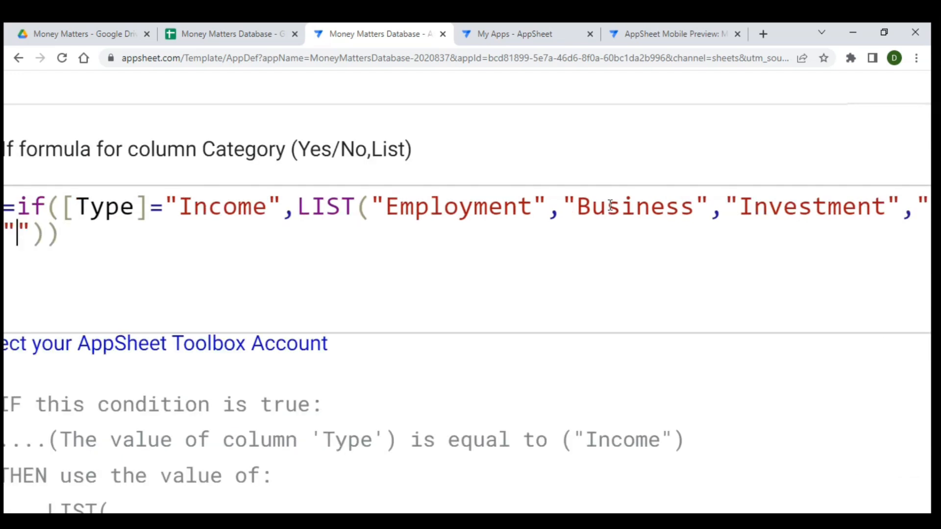
type("Persa")
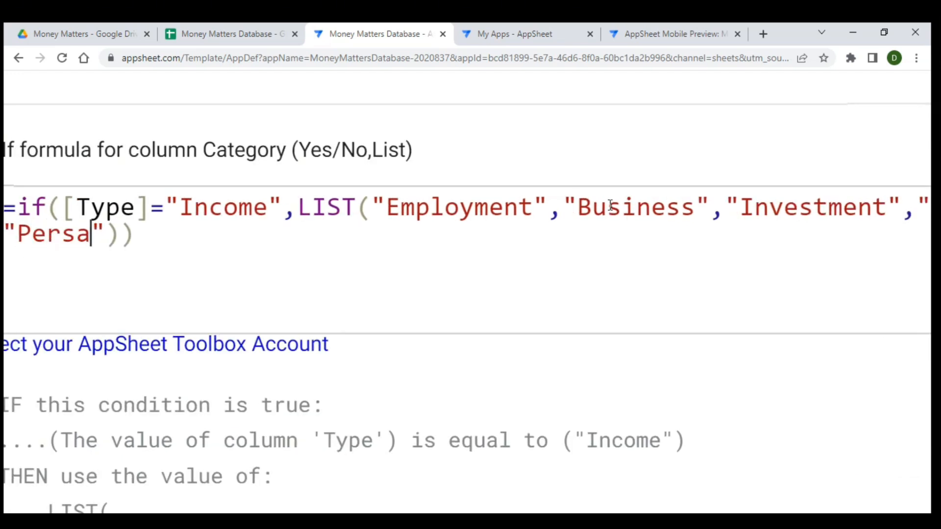
type("nal")
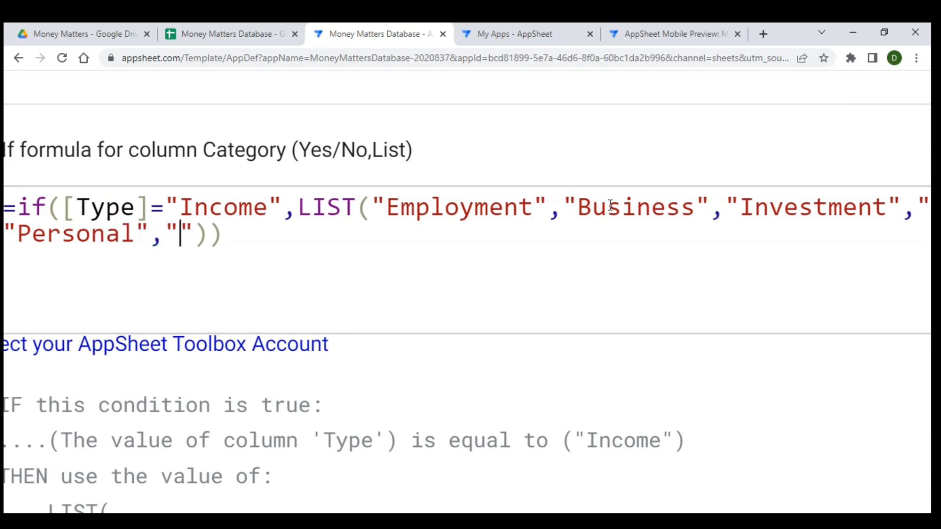
type(",\"Acad")
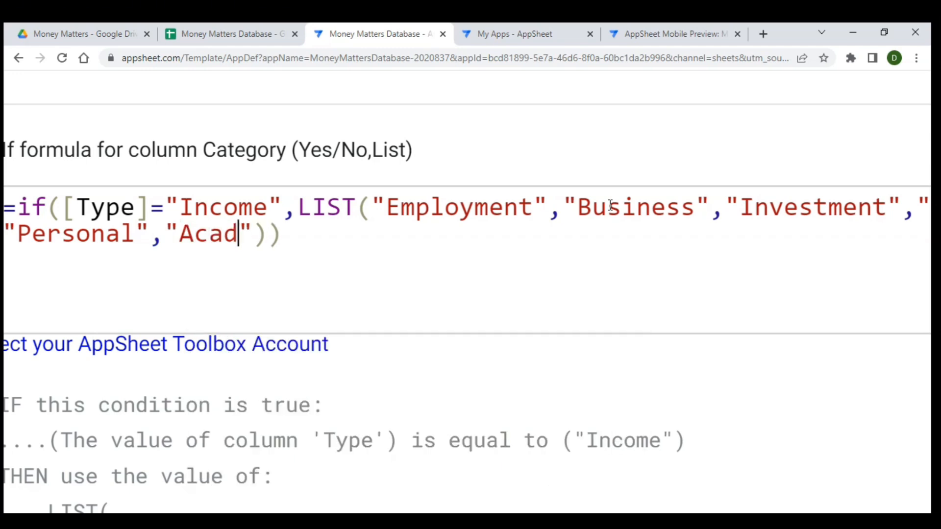
type("emic")
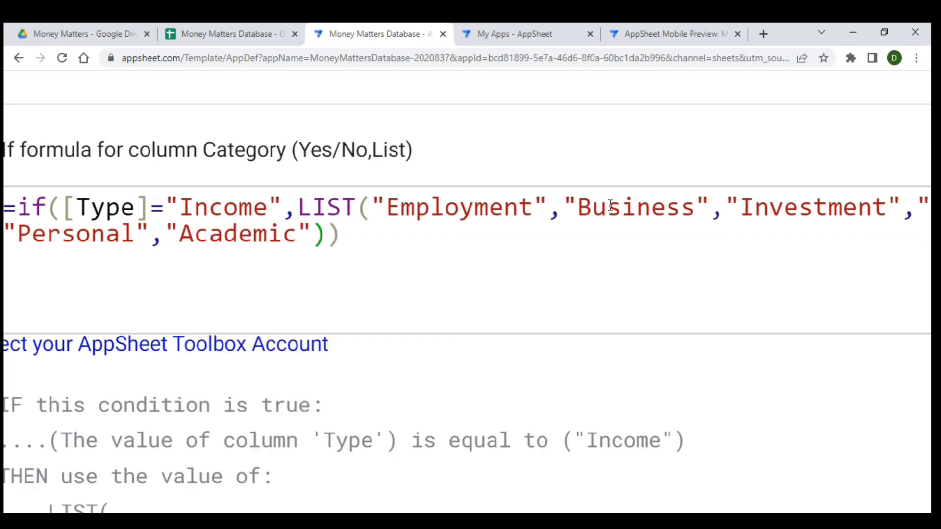
- Finish the else-result list with the entries "Work related" and "others" and check the whole Valid If formula
type("\",\"")
type("Work rela")
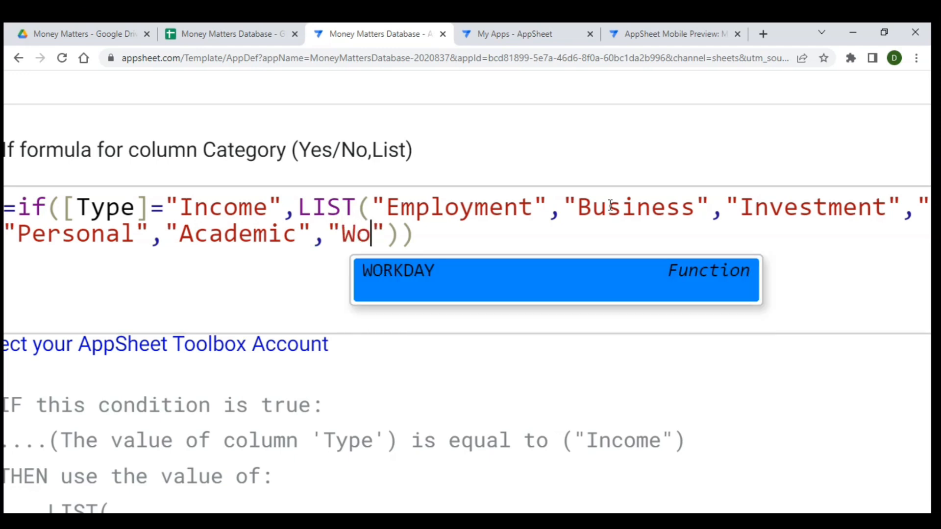
type("te")
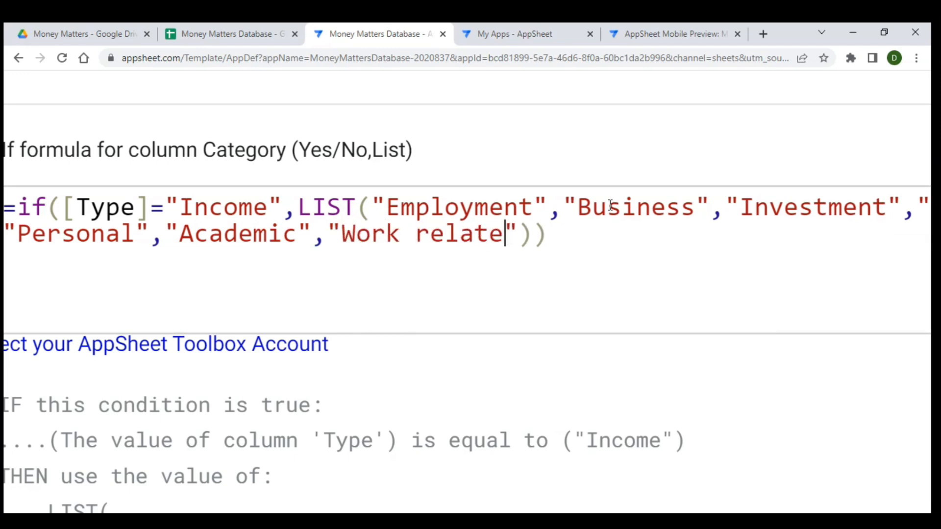
type("d\",\"")
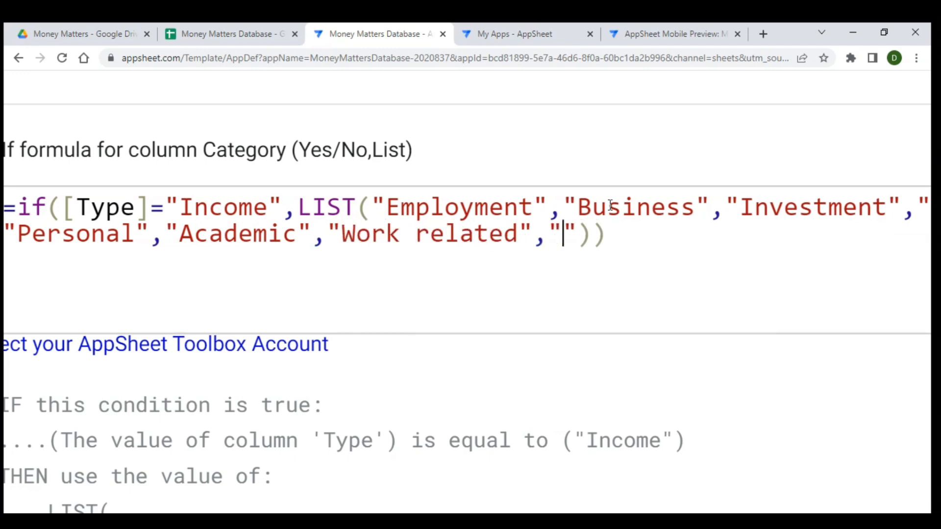
type("others")
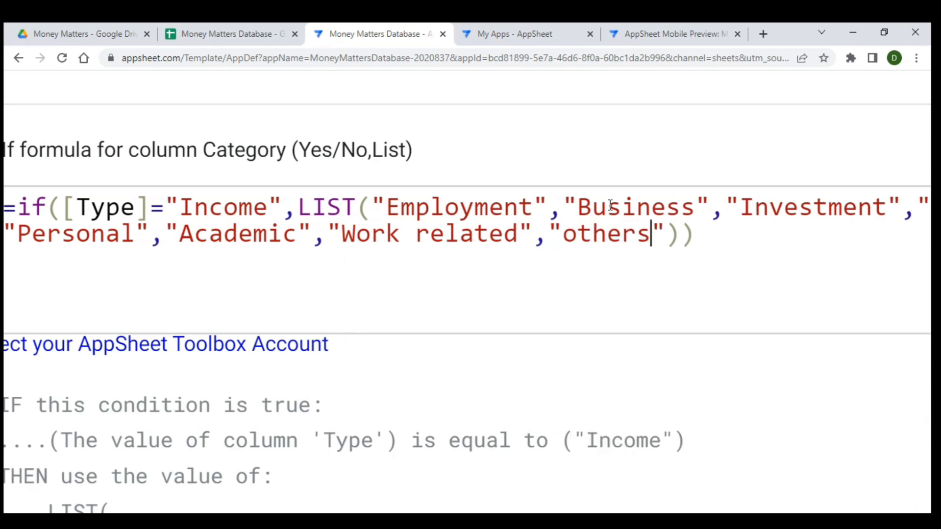
scroll(519, 255, "left", 2)
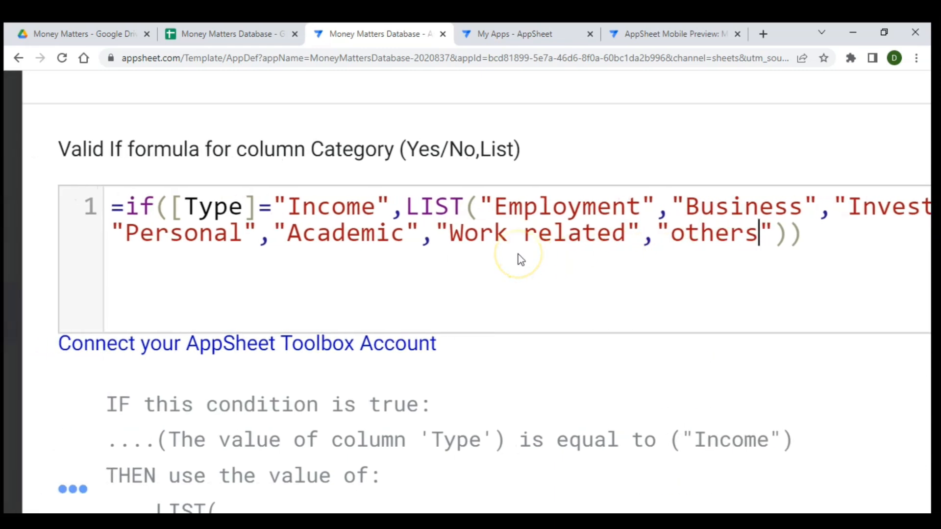
scroll(519, 254, "right", 3)
scroll(518, 254, "right", 2)
scroll(519, 254, "left", 3)
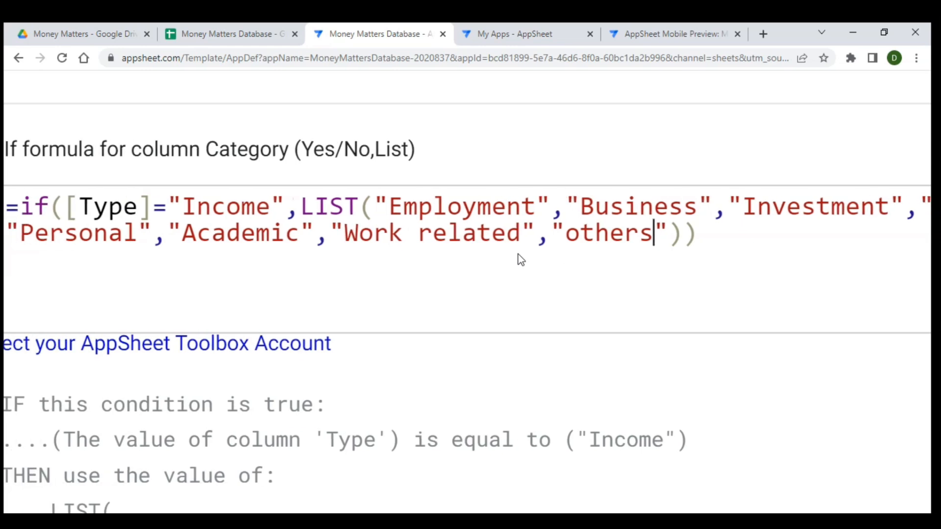
scroll(519, 259, "down", 5)
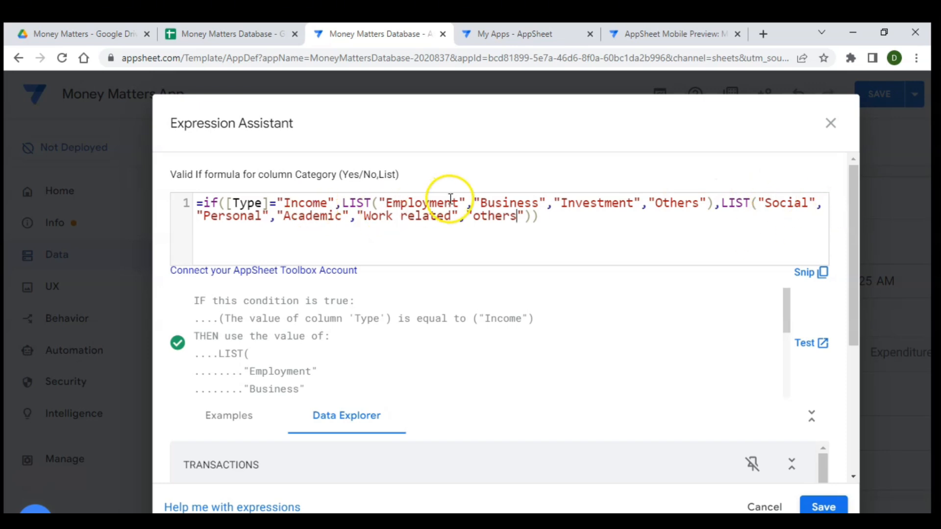
scroll(574, 298, "down", 1)
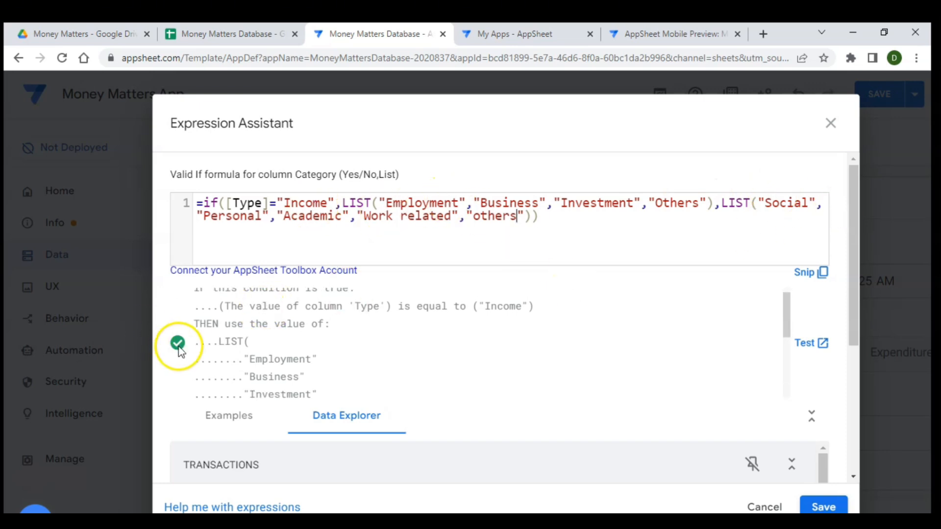
- Save the Valid If formula, close the Category column settings and save the app
left_click(820, 505)
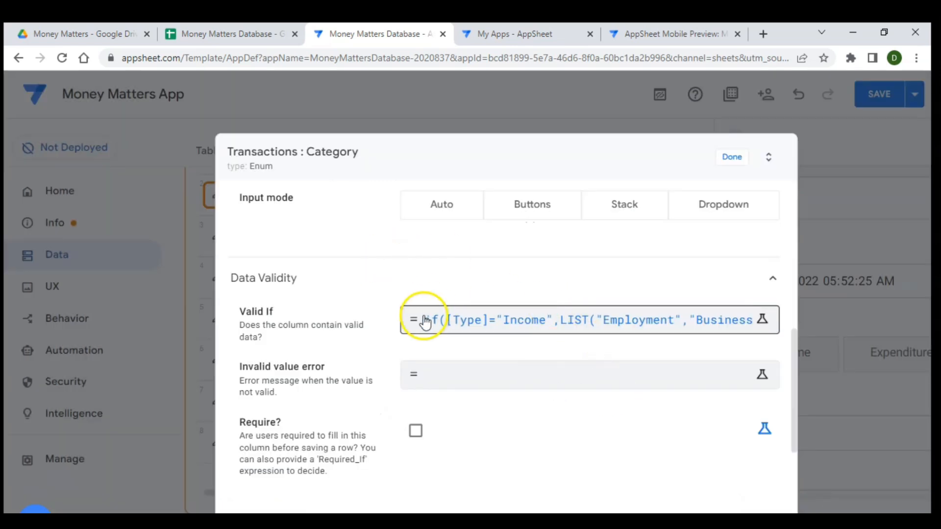
scroll(427, 323, "down", 2)
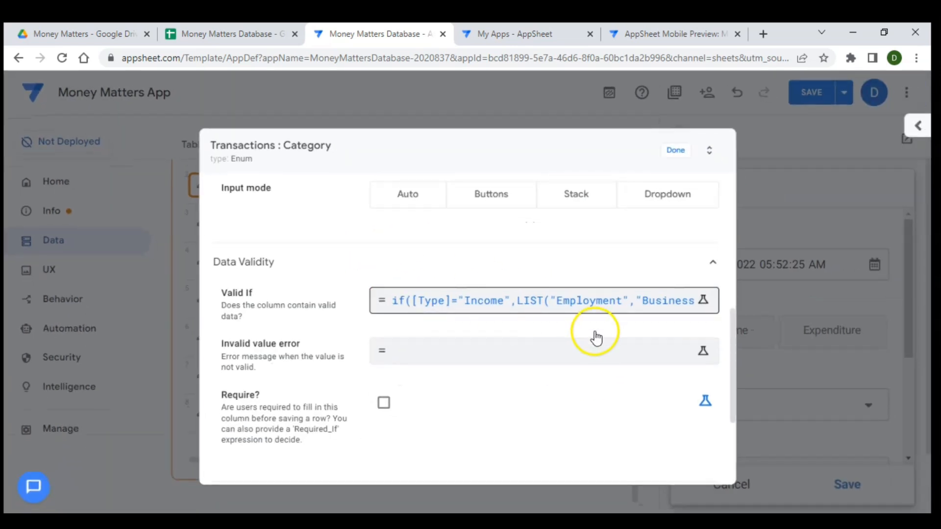
left_click(686, 145)
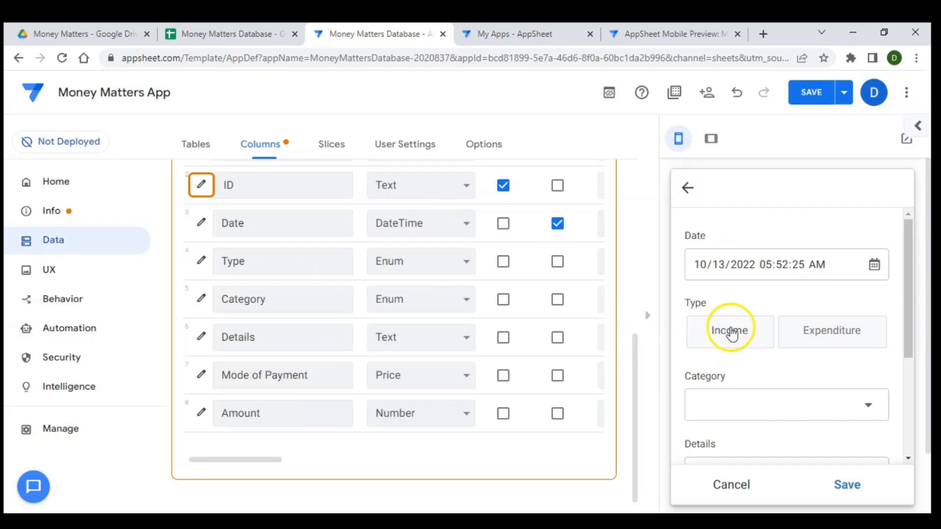
left_click(806, 94)
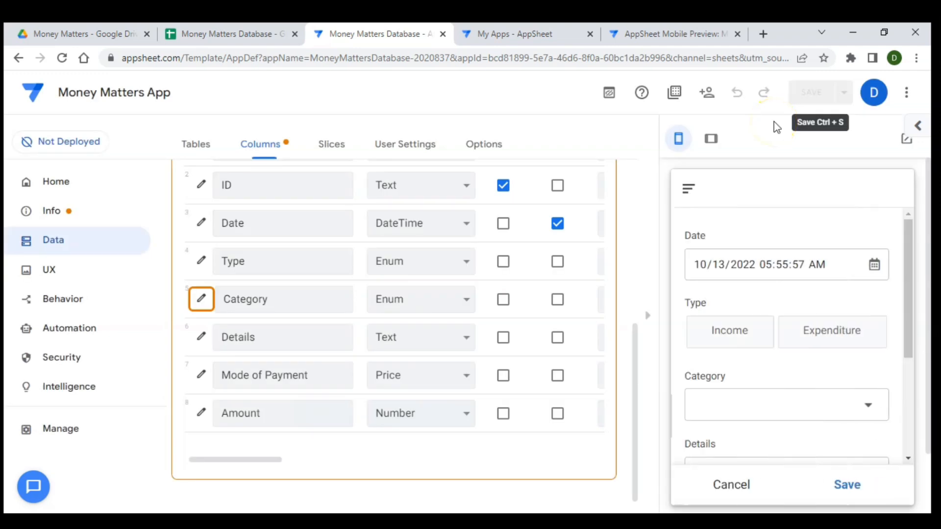
- Check the Category choices in the preview form with Type set to Income and with Type set to Expenditure
scroll(786, 370, "down", 1)
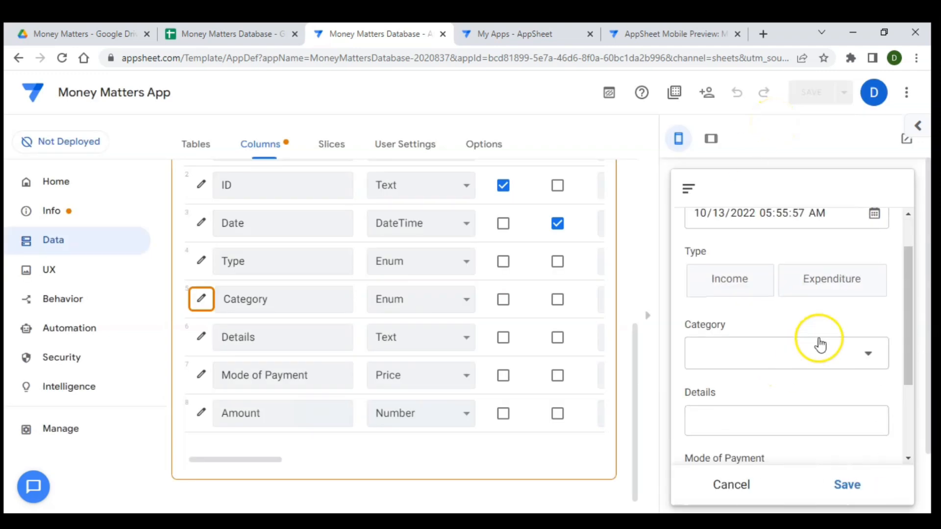
left_click(746, 290)
left_click(873, 354)
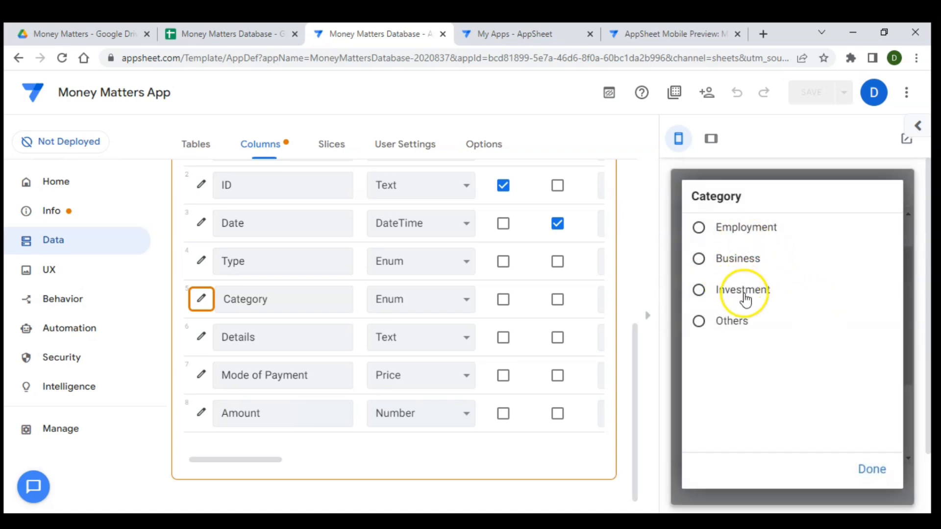
left_click(877, 478)
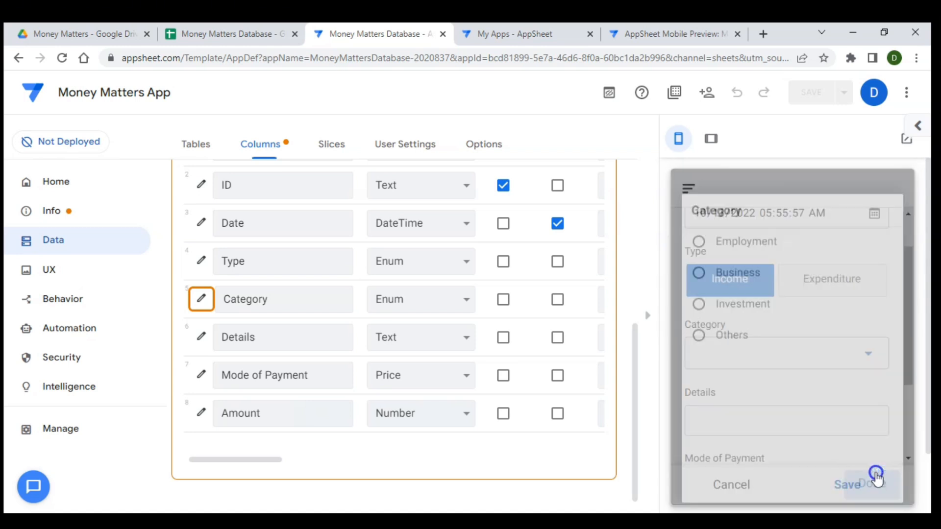
left_click(818, 287)
left_click(837, 354)
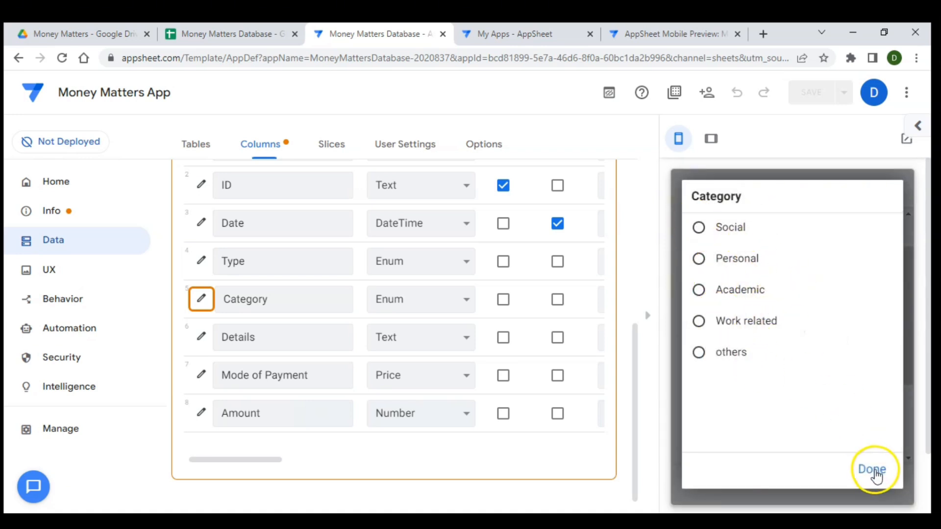
left_click(872, 469)
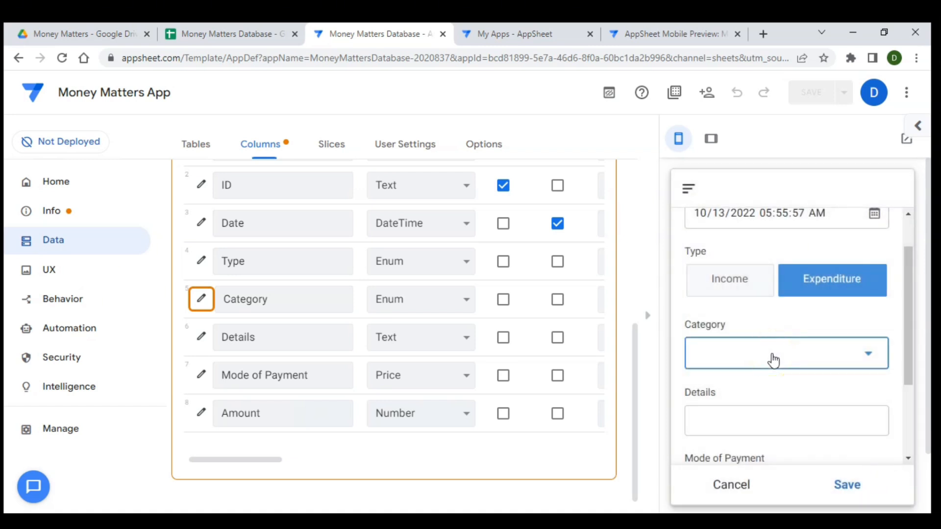
- Try out the Details field in the preview form with the sample text "uaifids" and clear it again
scroll(777, 385, "down", 2)
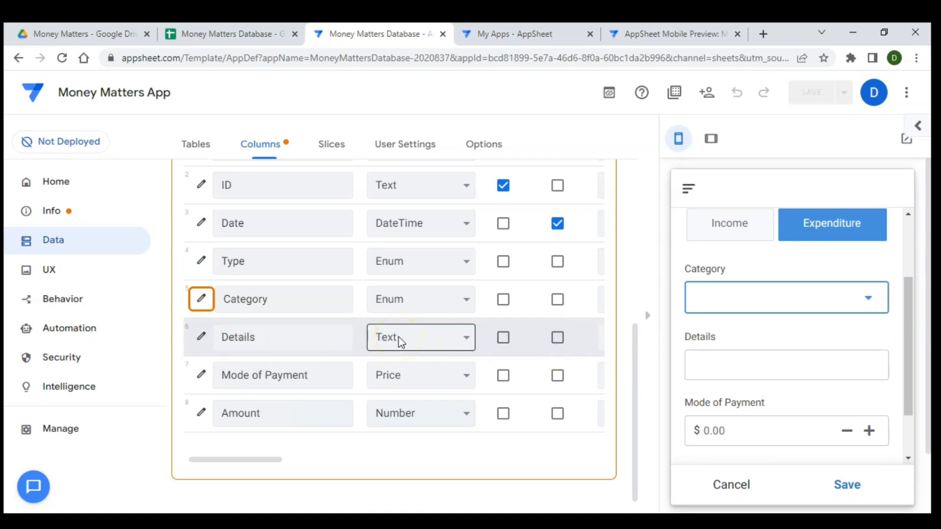
left_click(731, 361)
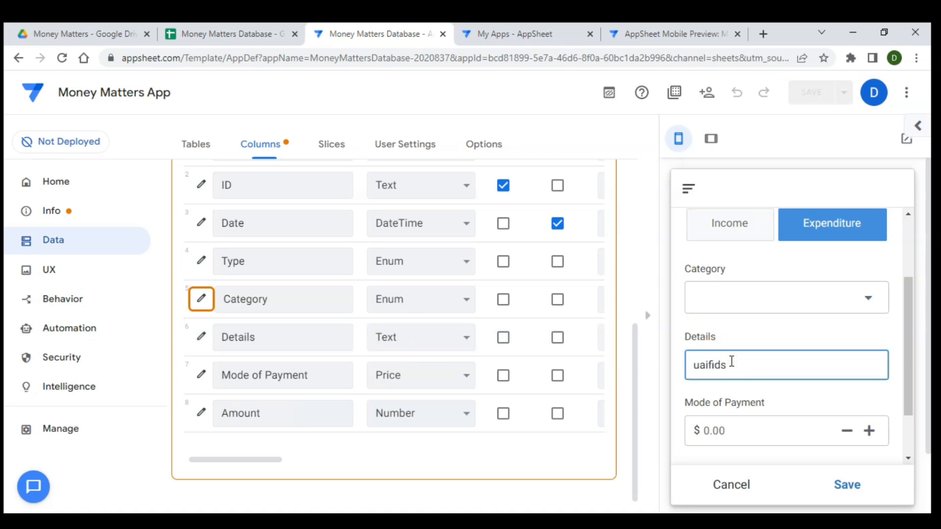
scroll(731, 361, "down", 2)
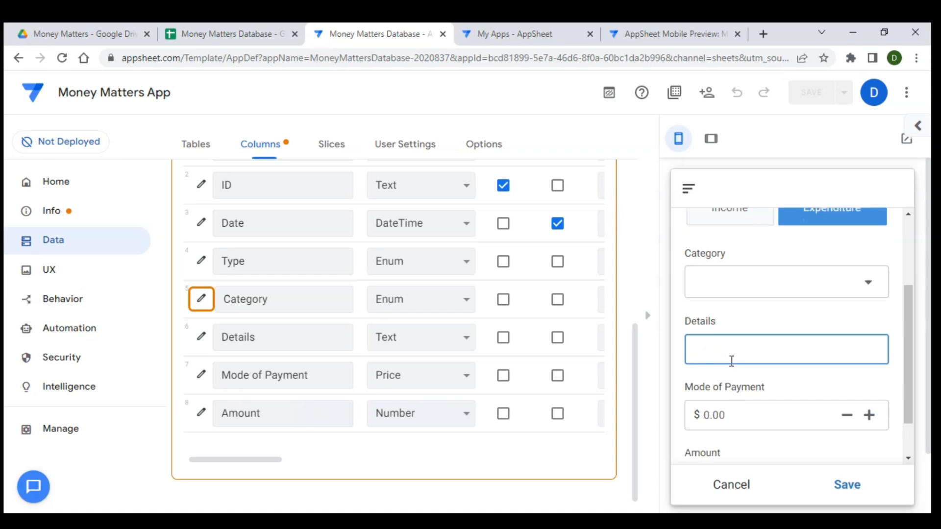
left_click(778, 341)
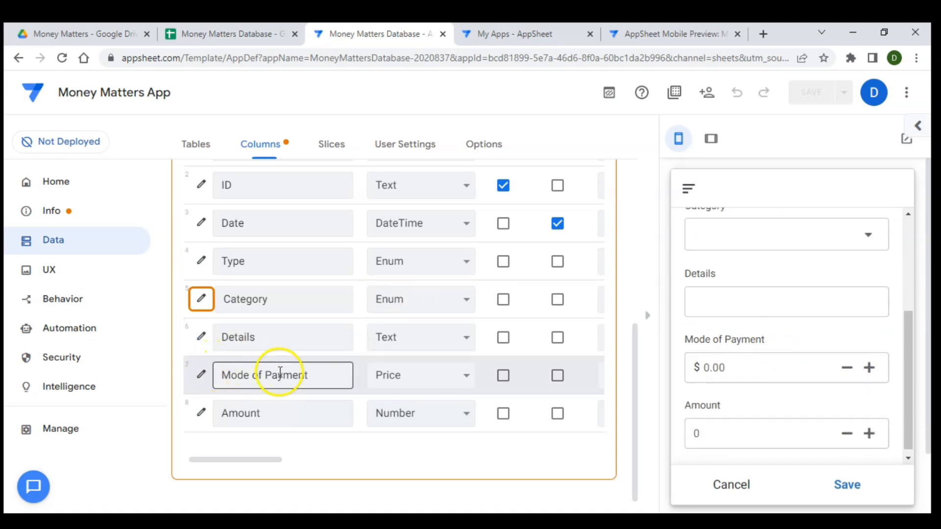
- Change the data type of the Mode of Payment column to Enum
scroll(373, 373, "down", 1)
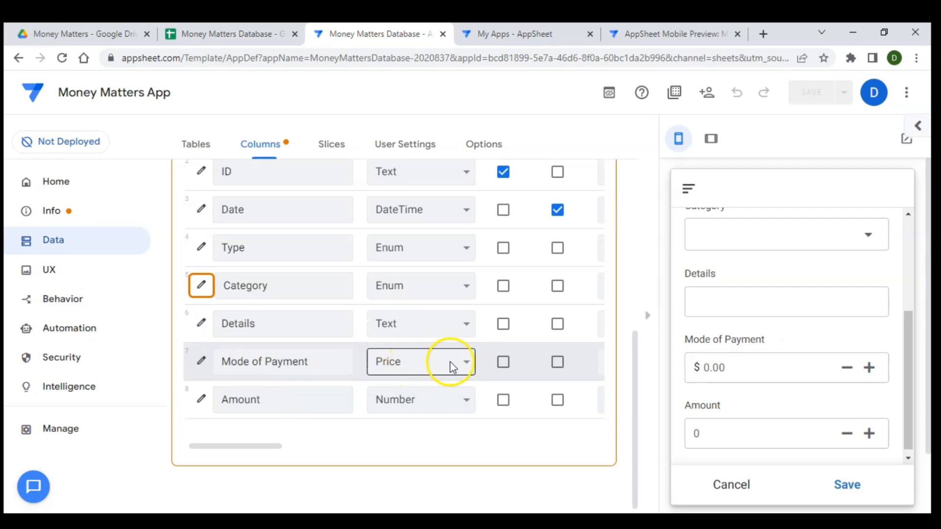
left_click(451, 365)
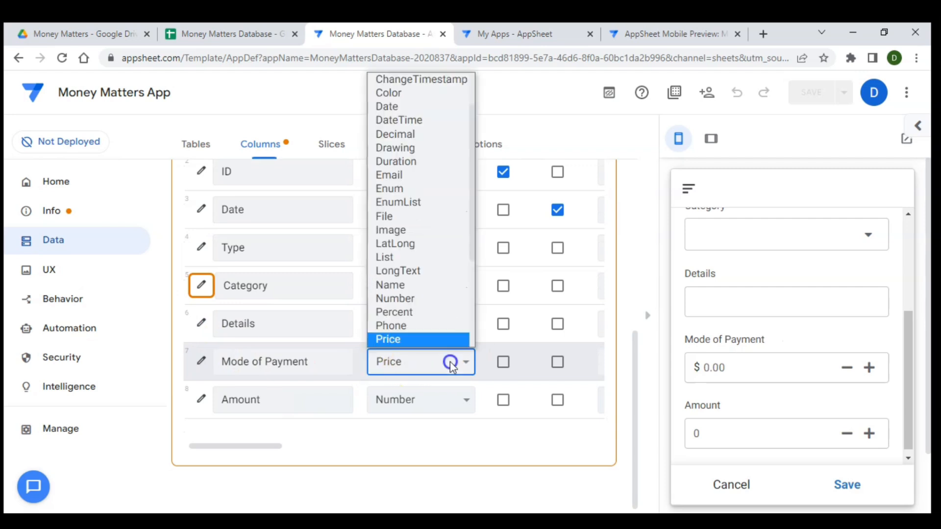
left_click(420, 189)
- Add the values "Cash", "Mobile Money" and "Bank" to the Mode of Payment column and close its settings
left_click(201, 361)
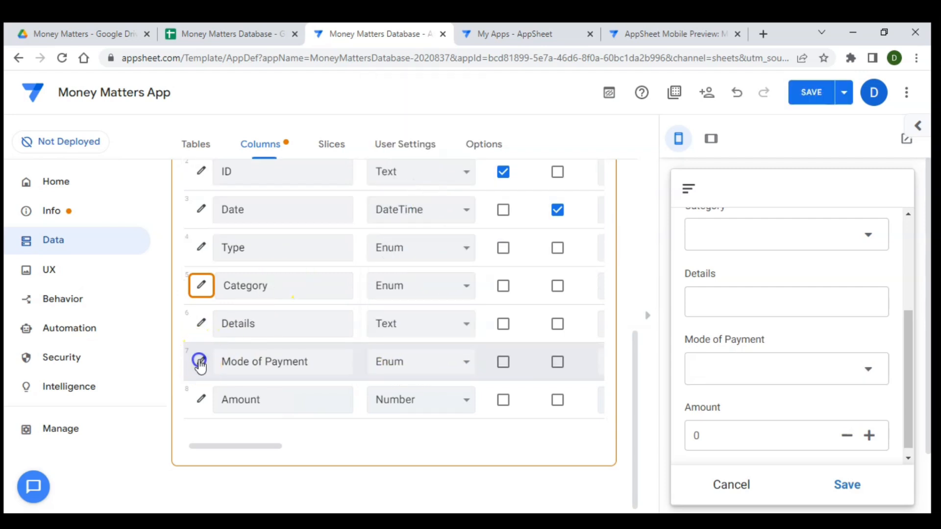
scroll(343, 338, "down", 3)
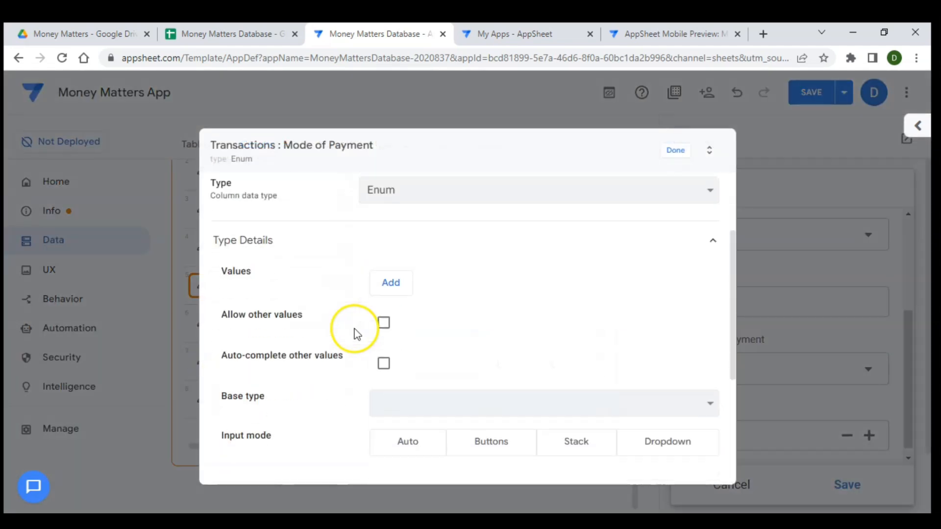
left_click(390, 273)
left_click(439, 266)
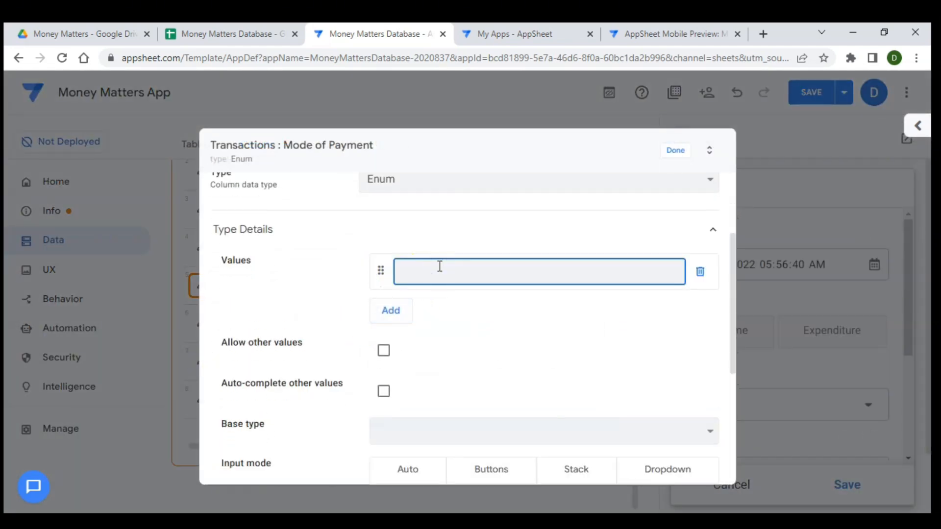
type("Cash")
left_click(402, 309)
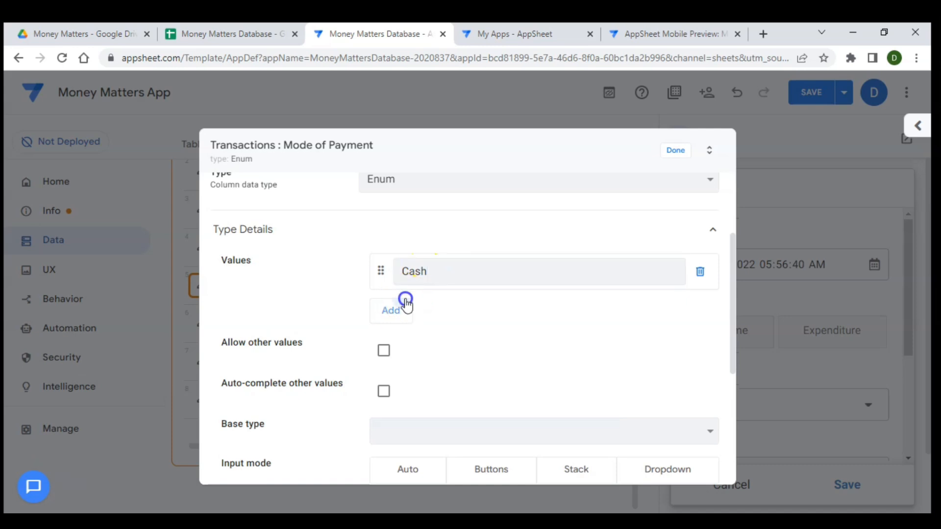
left_click(425, 307)
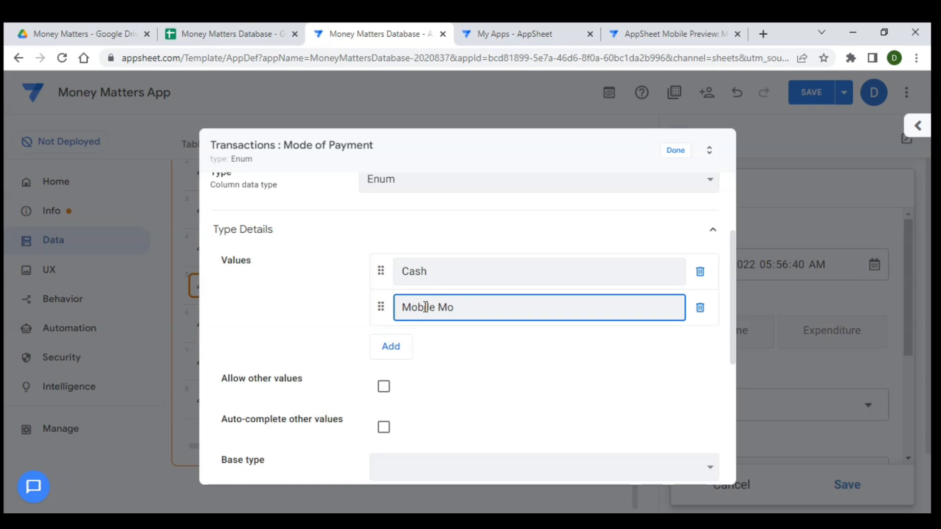
type("Mobile Money")
left_click(390, 346)
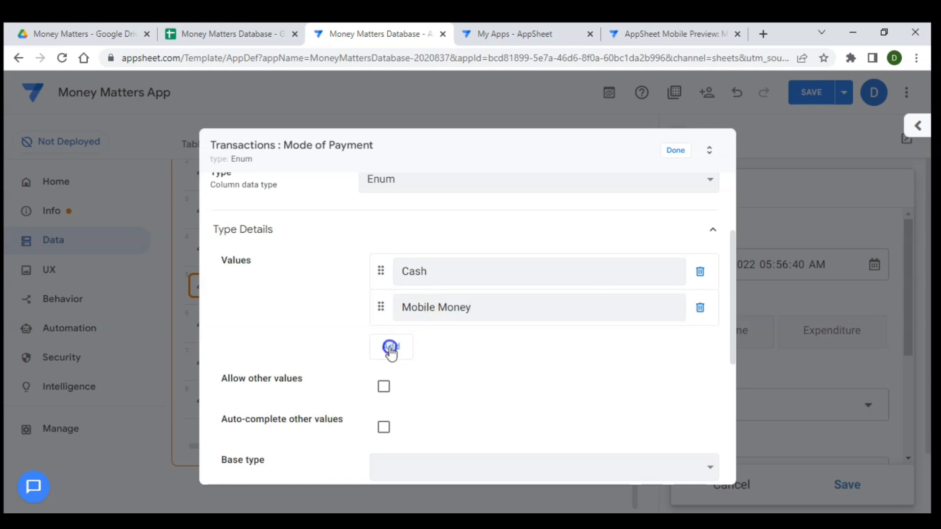
left_click(434, 350)
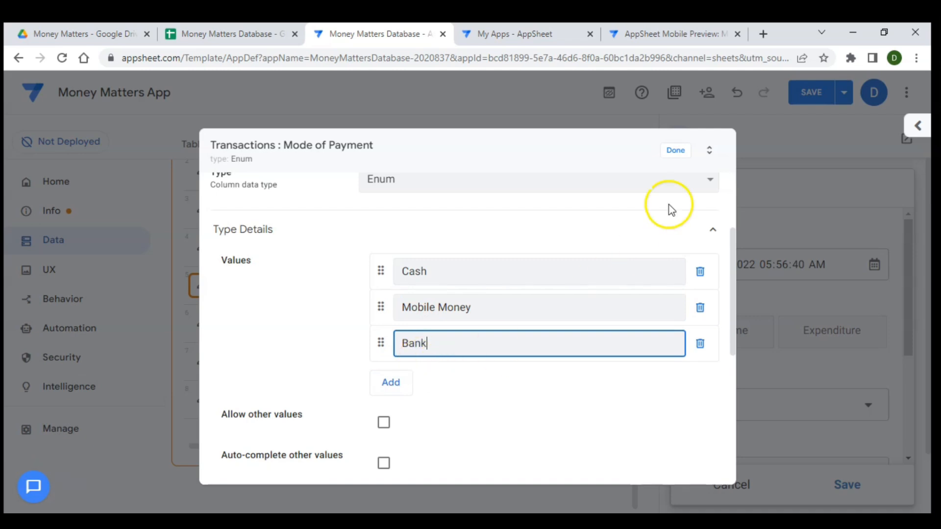
left_click(675, 151)
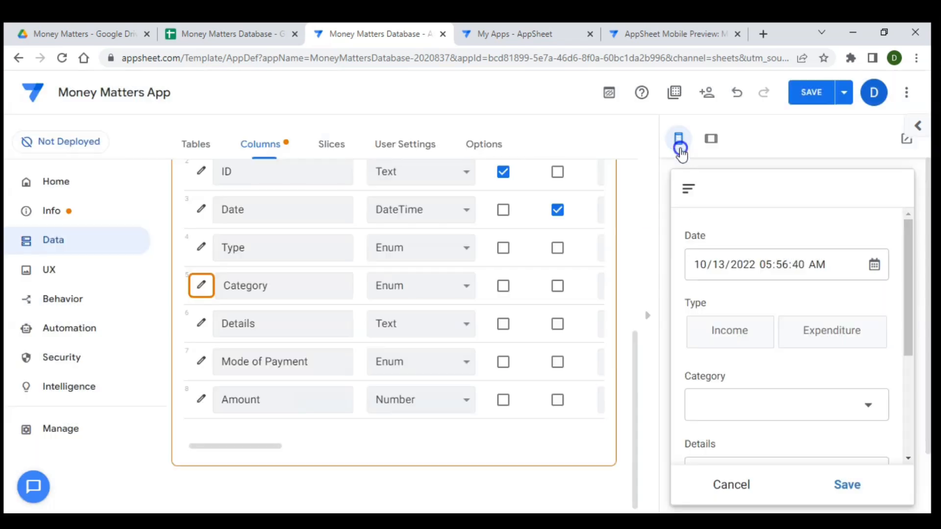
- Examine how the Mode of Payment choices are laid out in the preview form
left_click(816, 405)
left_click(761, 326)
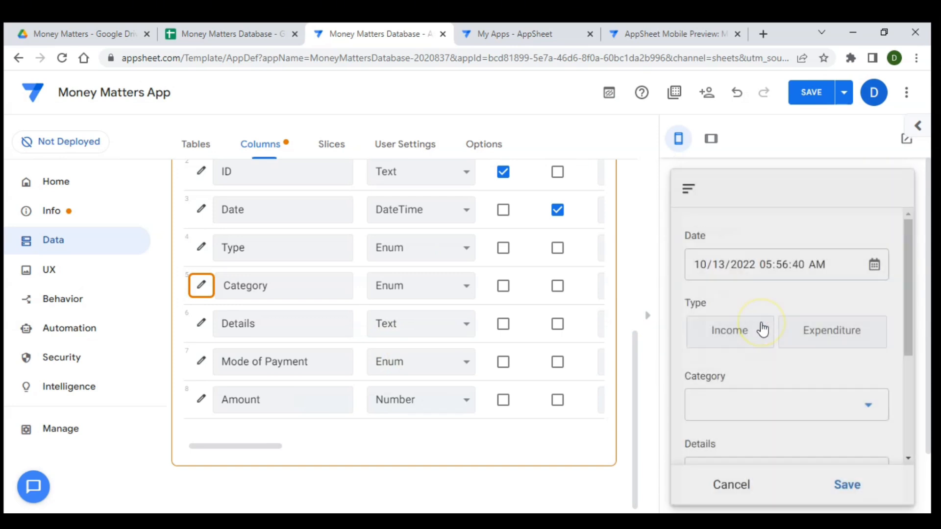
scroll(762, 328, "down", 4)
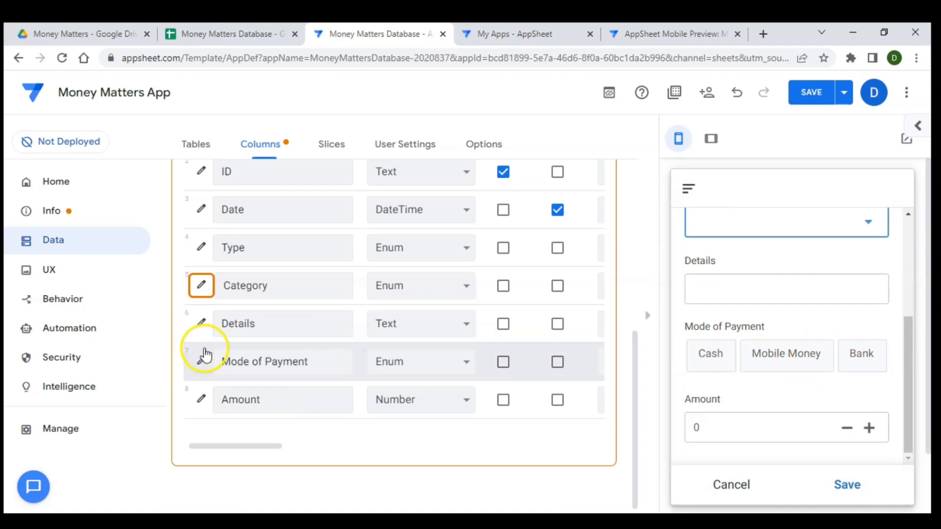
- Set the Mode of Payment column's input mode to Dropdown and close its settings
left_click(201, 361)
scroll(326, 353, "down", 6)
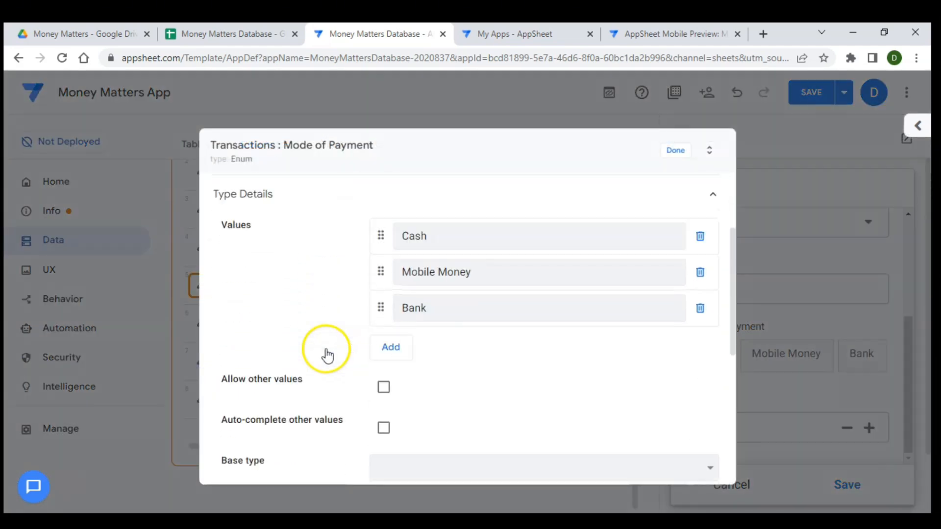
left_click(670, 362)
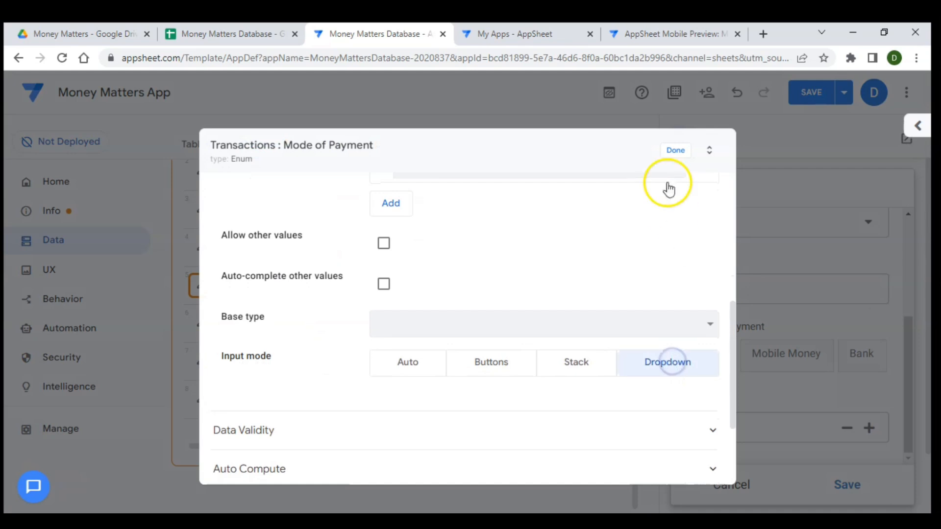
left_click(686, 149)
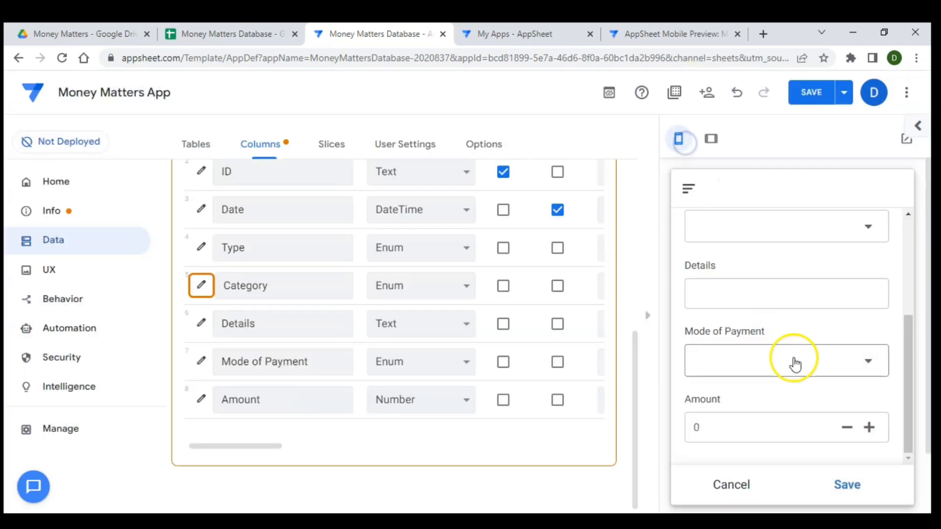
- Check the options offered by the Mode of Payment dropdown in the preview form
scroll(794, 362, "down", 2)
left_click(862, 302)
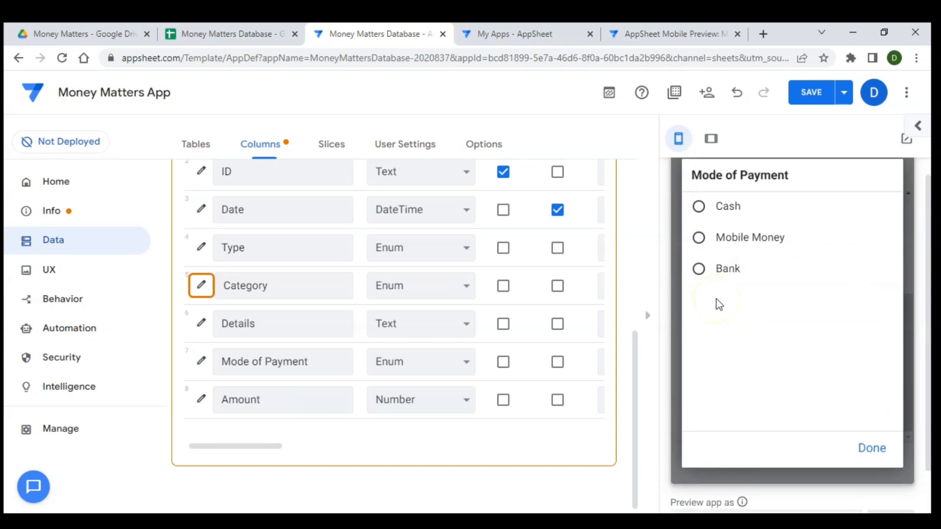
left_click(750, 298)
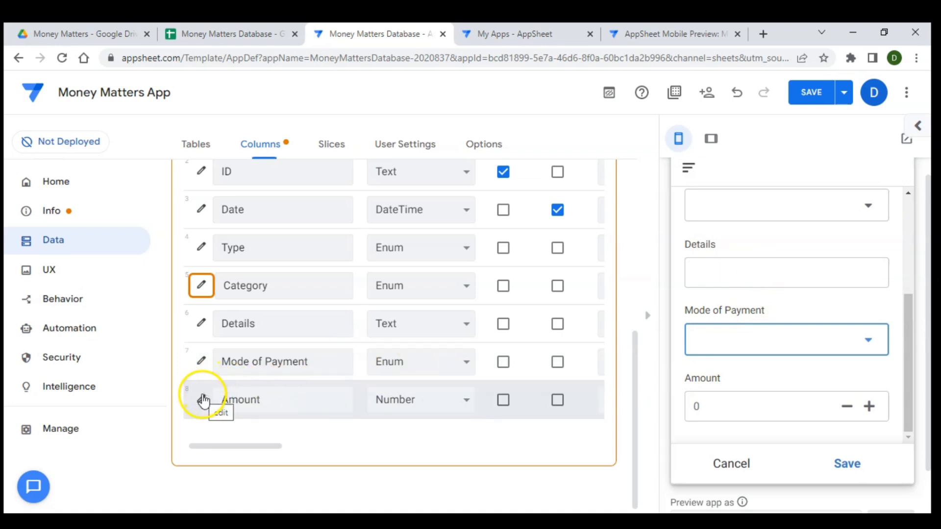
- Change the data type of the Amount column to Price
left_click(202, 401)
left_click(386, 394)
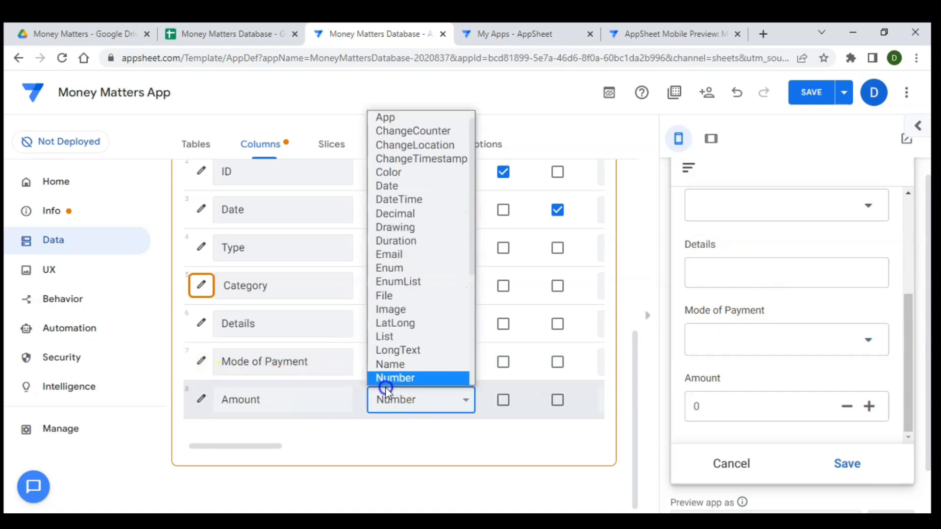
scroll(397, 227, "down", 3)
scroll(397, 227, "down", 2)
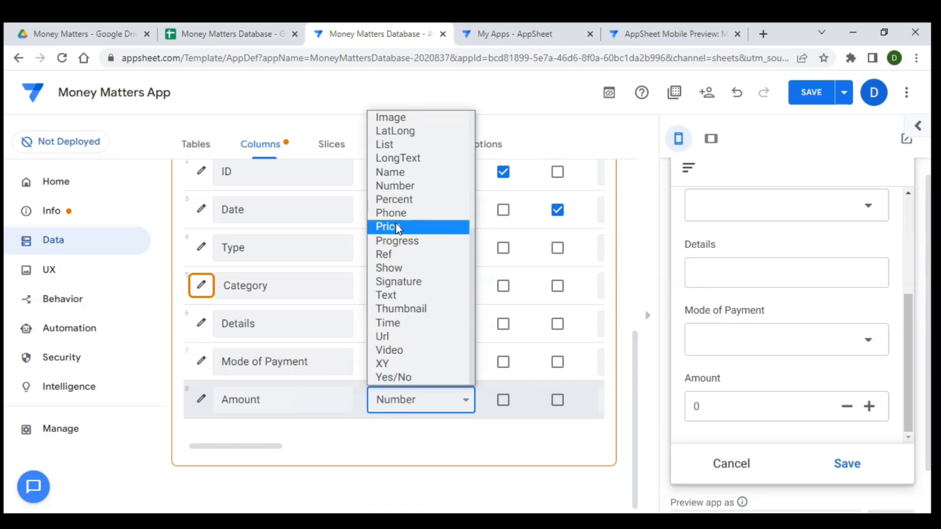
left_click(397, 227)
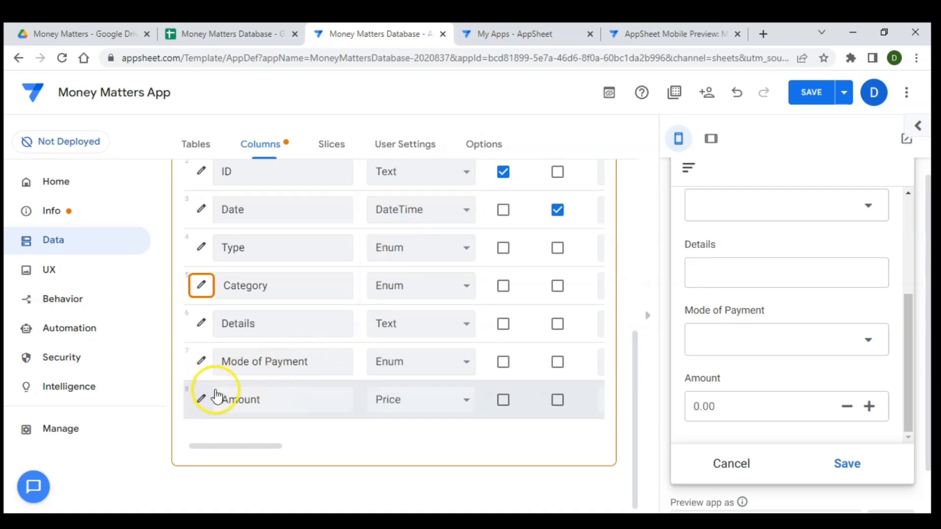
- Set the Amount column's currency symbol to the blank entry just above the dollar sign and close its settings
left_click(202, 400)
scroll(370, 317, "down", 6)
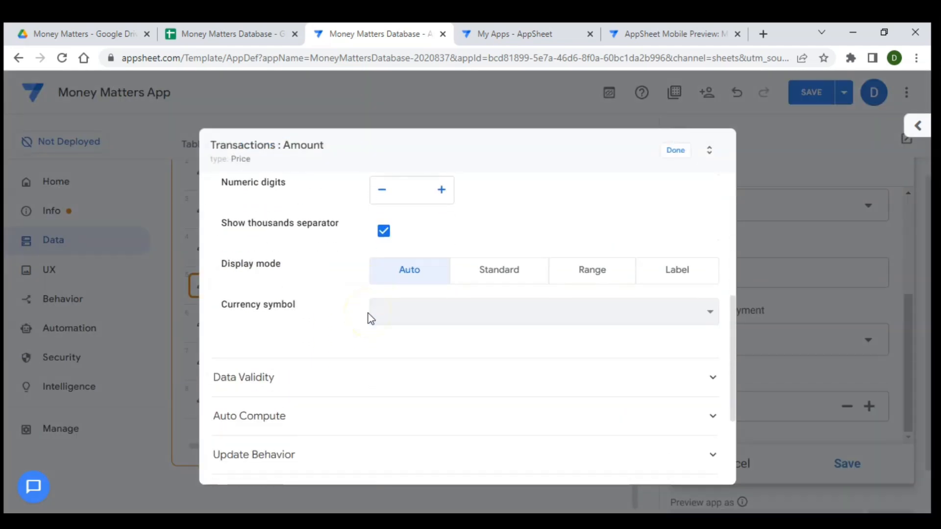
left_click(525, 269)
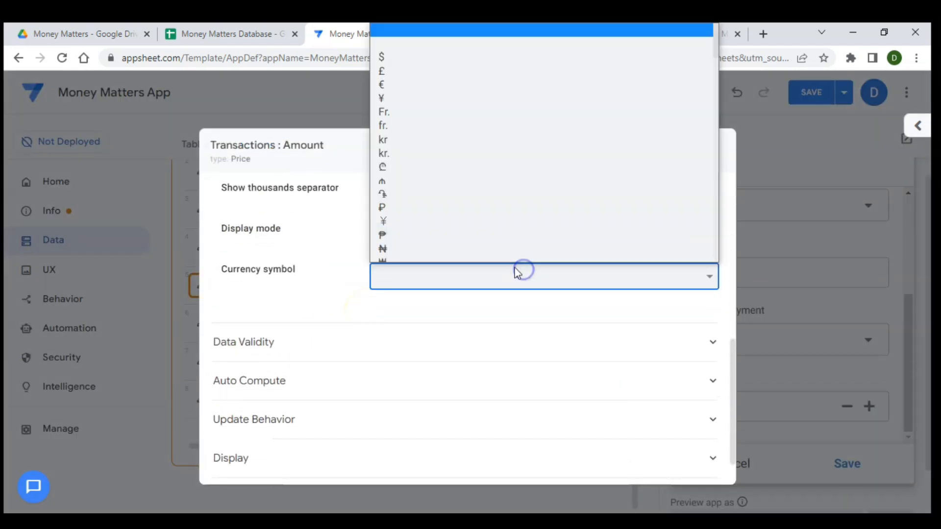
left_click(398, 48)
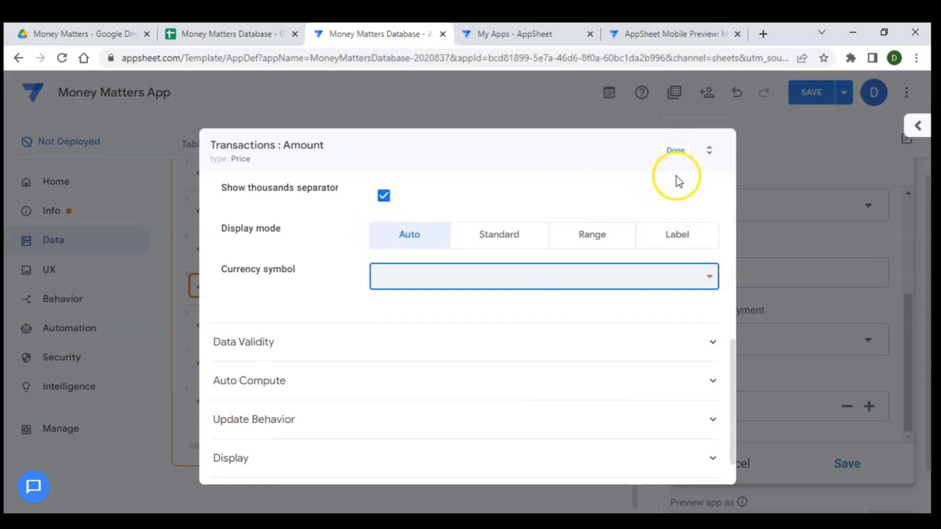
left_click(677, 160)
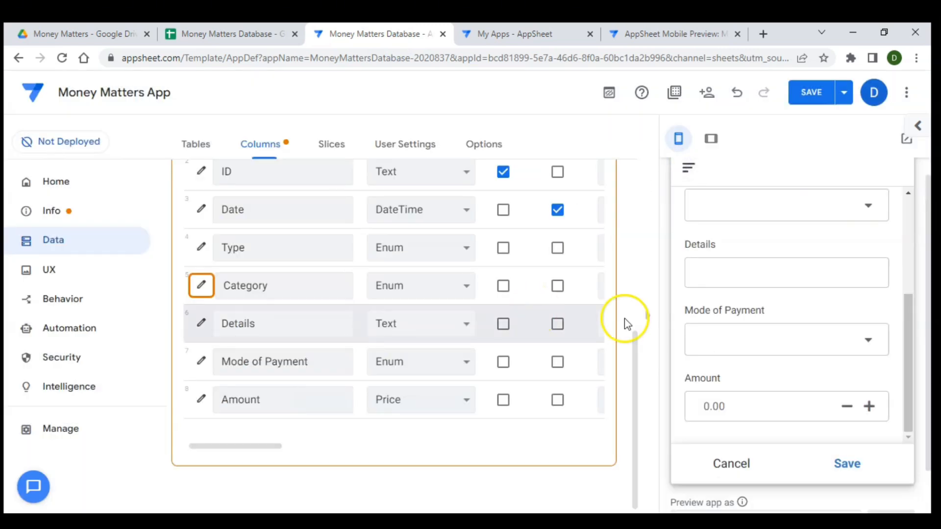
- Cancel the transaction form in the app preview and save the app's column changes
scroll(808, 393, "down", 1)
scroll(806, 394, "up", 2)
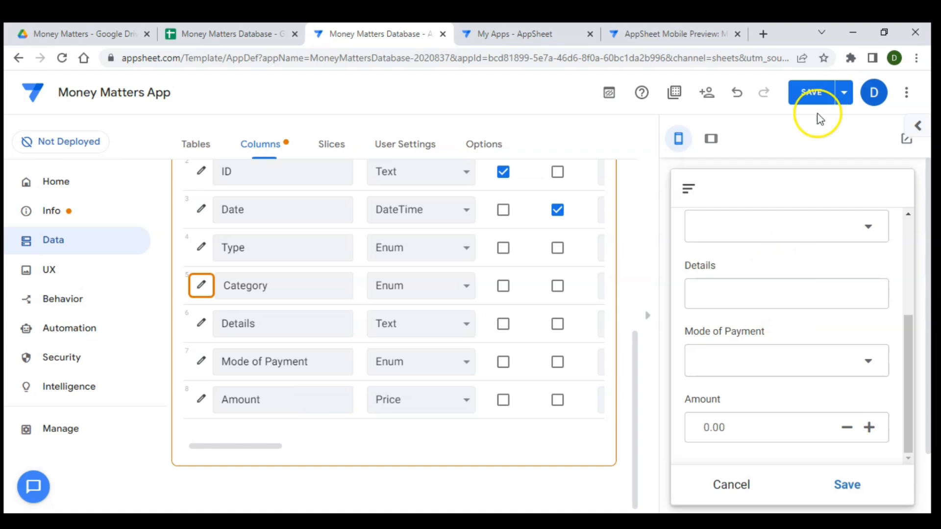
left_click(739, 485)
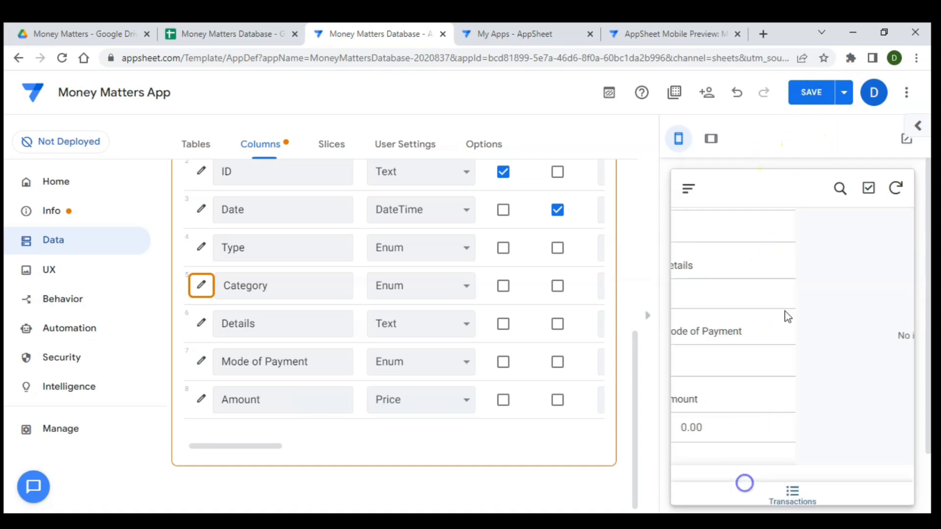
left_click(812, 91)
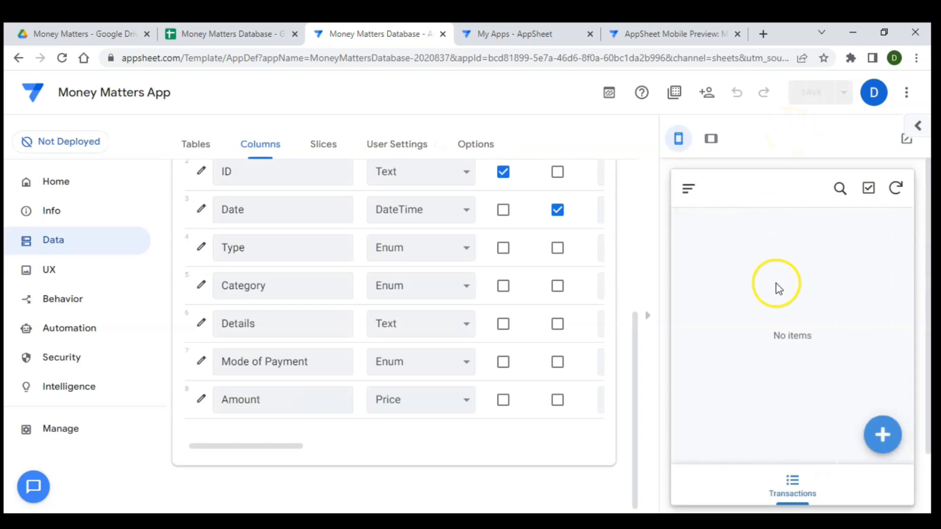
- Open a new transaction form in the preview and examine its fields from Date through Amount
scroll(572, 224, "up", 2)
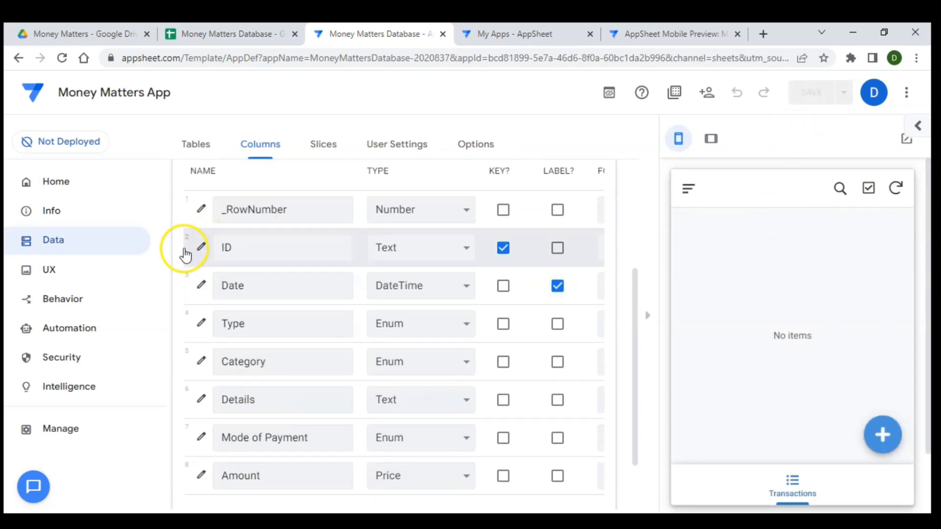
scroll(375, 270, "right", 1)
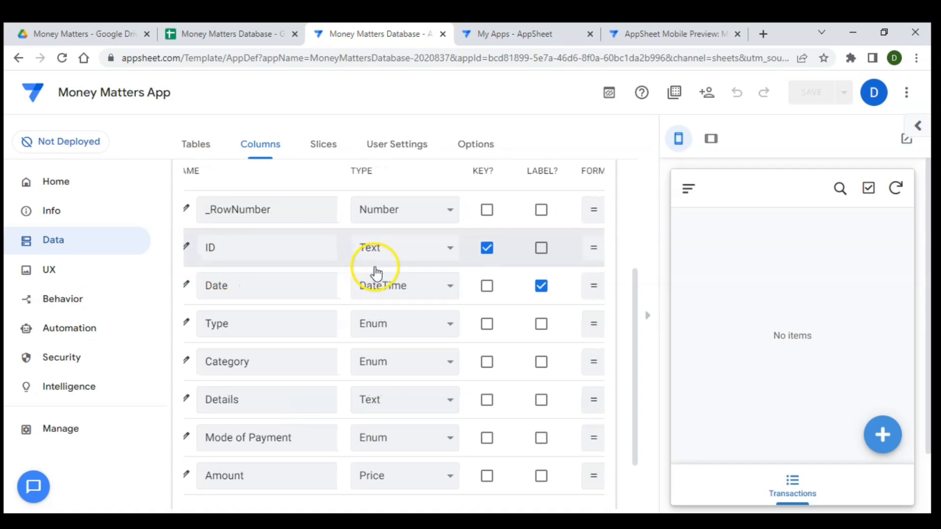
left_click(883, 436)
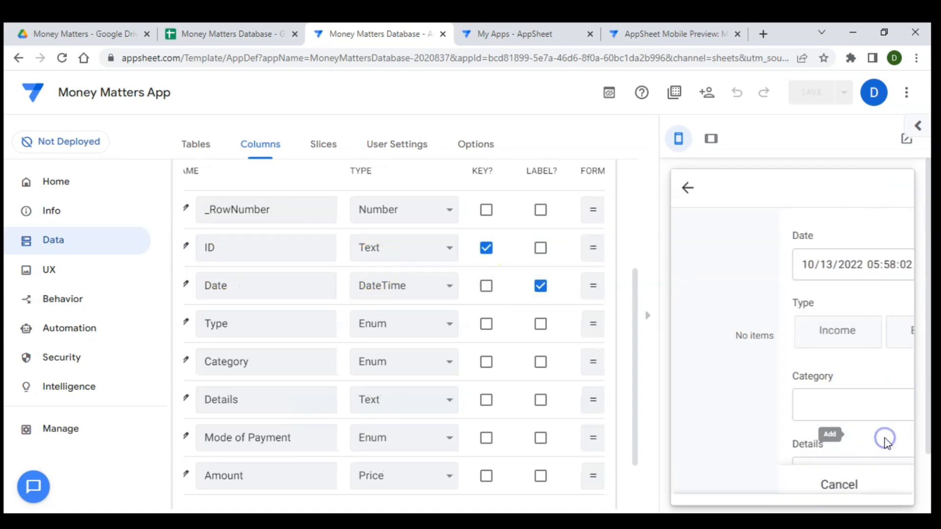
scroll(773, 332, "down", 1)
scroll(779, 374, "down", 1)
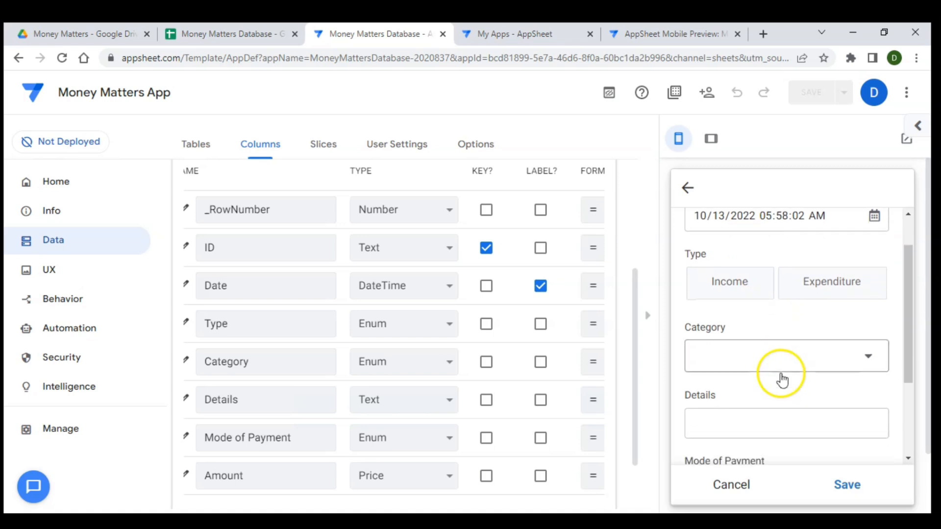
scroll(774, 366, "down", 1)
scroll(774, 365, "down", 3)
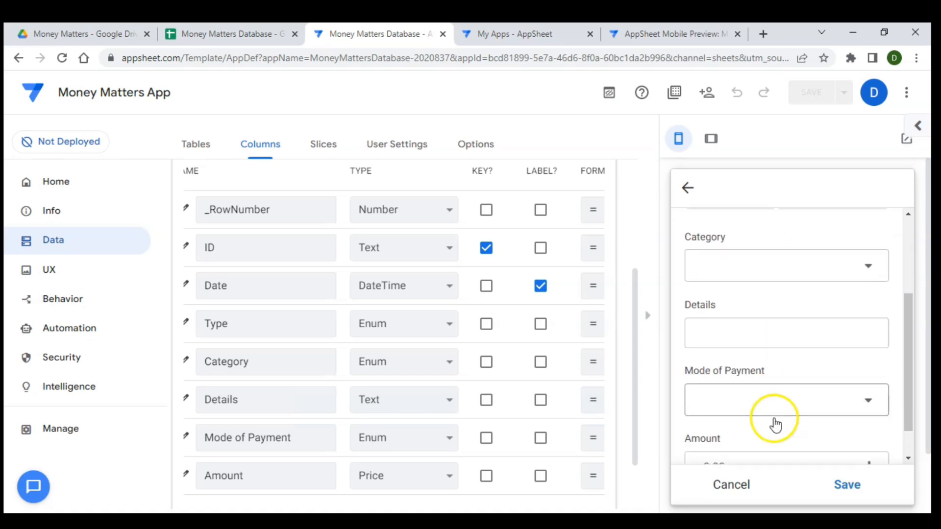
scroll(725, 387, "down", 1)
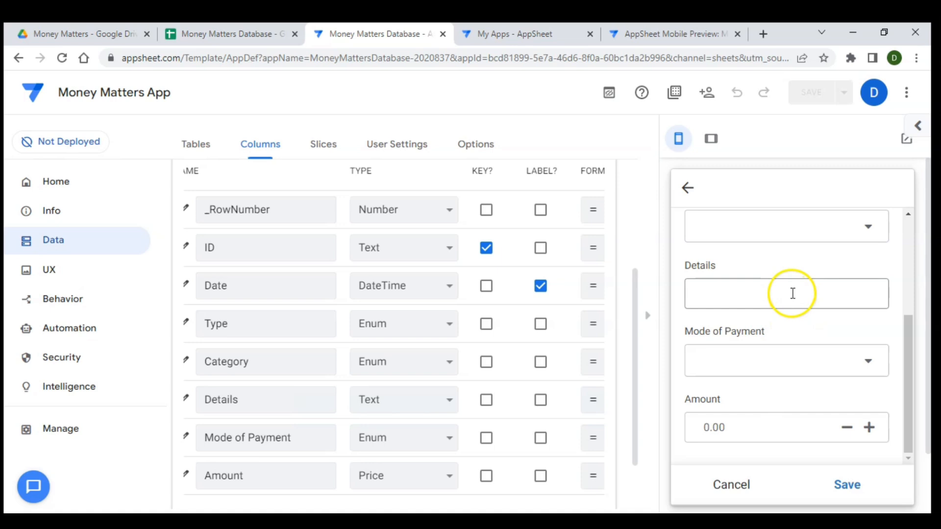
- Make the Type and Category columns of the Transactions table required
scroll(530, 307, "right", 3)
scroll(531, 308, "right", 12)
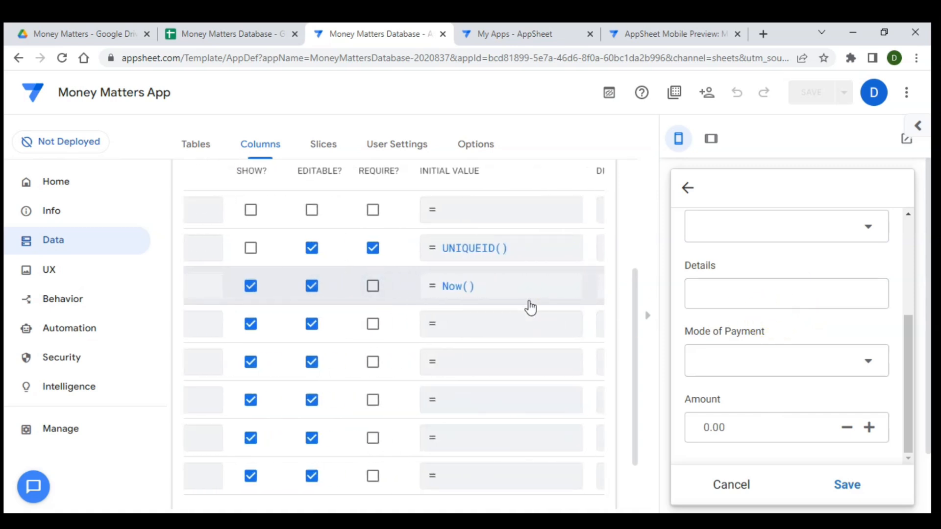
scroll(823, 280, "up", 5)
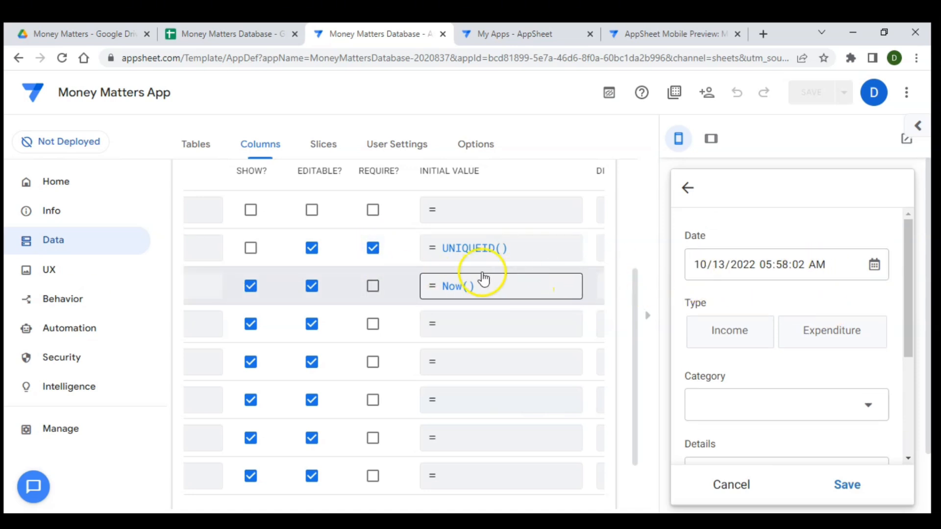
left_click(374, 324)
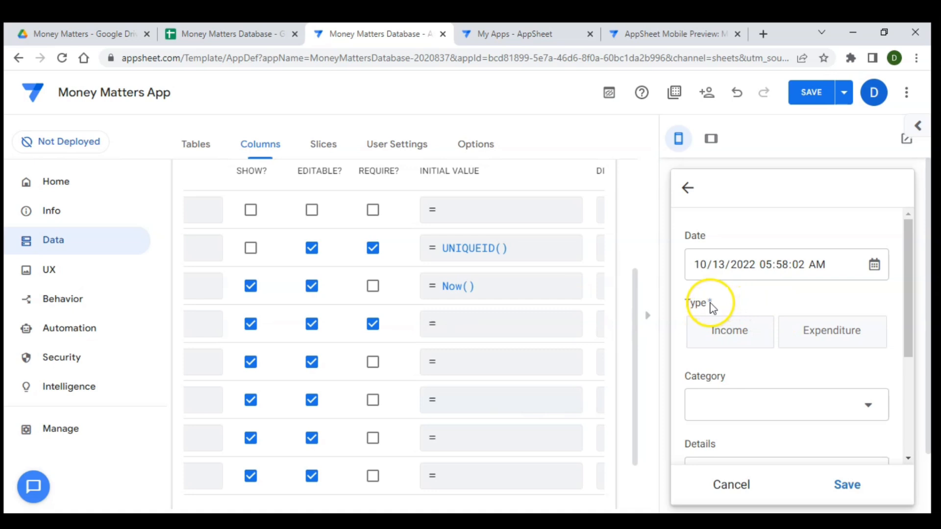
scroll(464, 324, "down", 2)
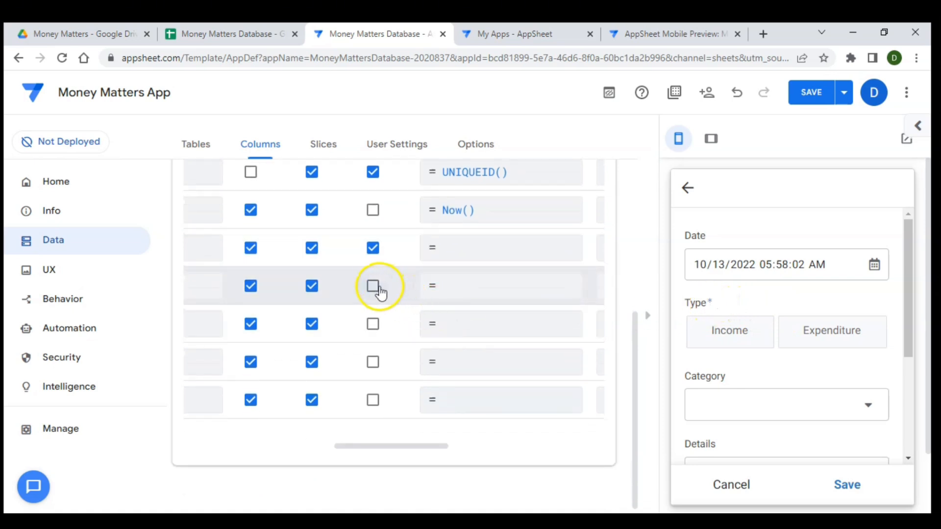
scroll(824, 353, "down", 2)
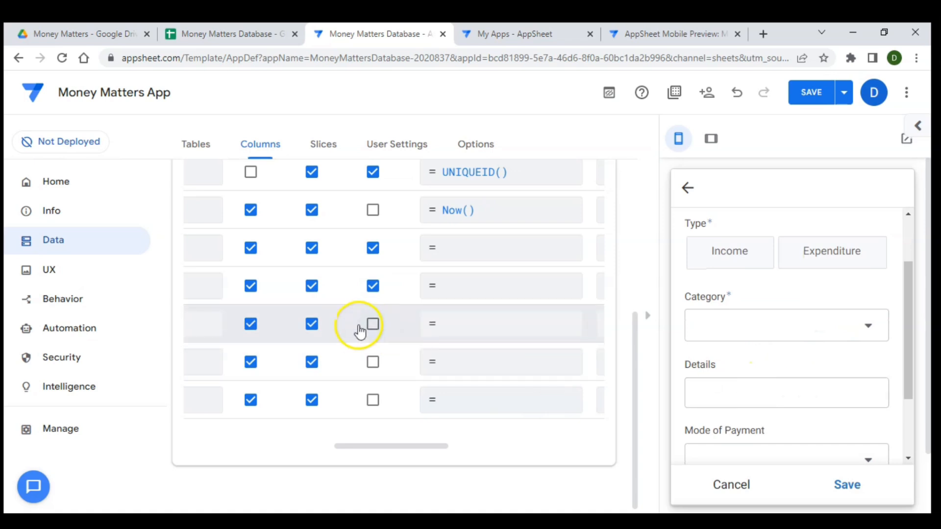
- Make the Mode of Payment and Amount columns required and cancel the open preview form
scroll(721, 374, "down", 2)
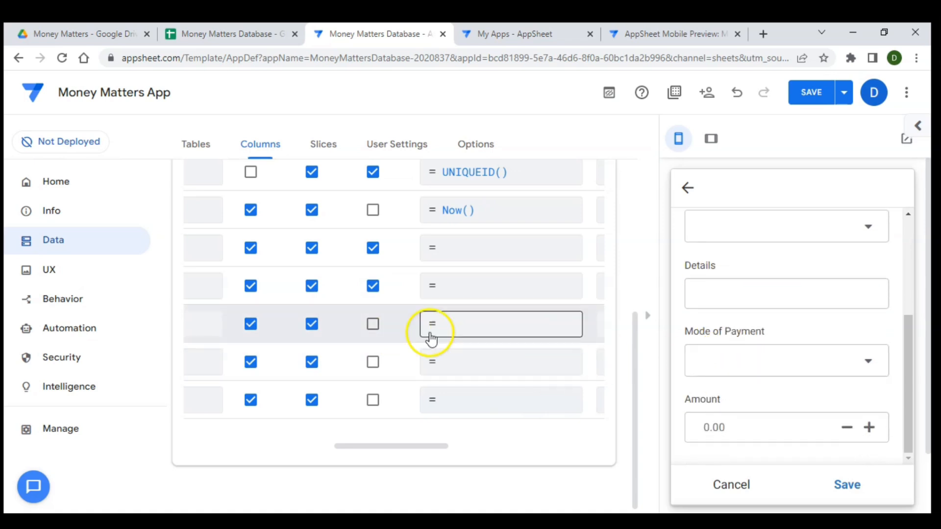
left_click(373, 363)
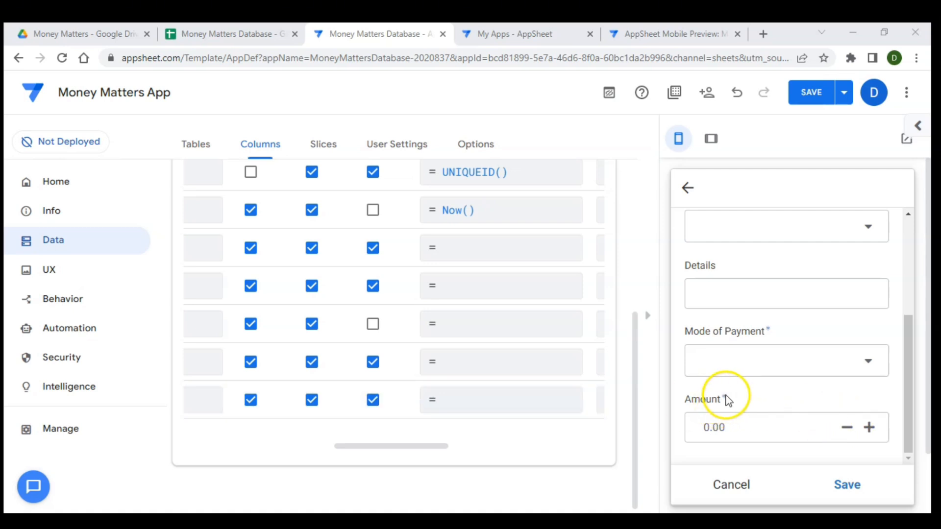
left_click(734, 485)
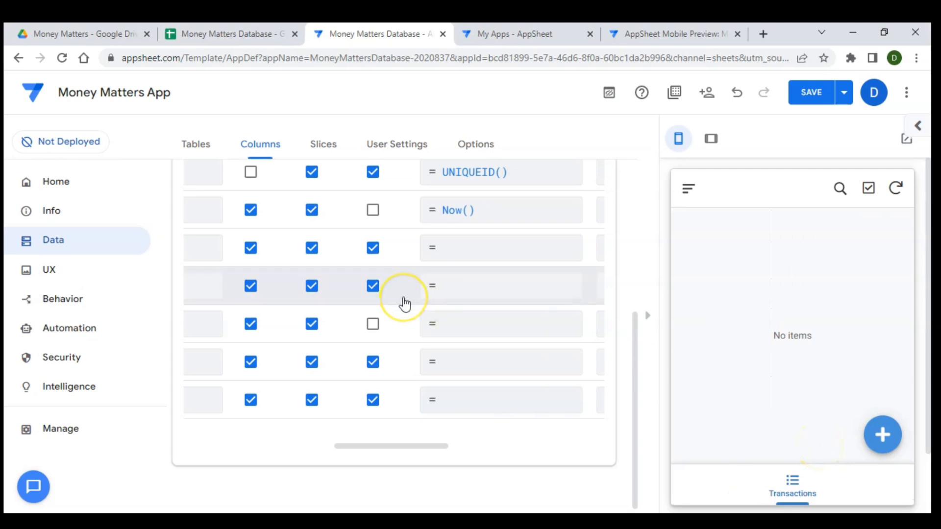
- Start a new transaction in the preview with the Type Income and the Category Business
scroll(404, 303, "left", 5)
scroll(406, 300, "up", 5)
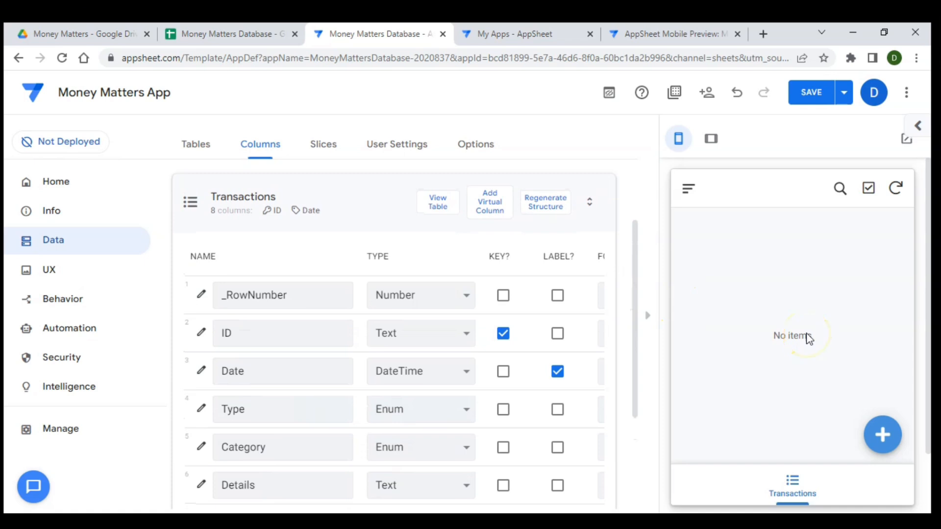
left_click(882, 434)
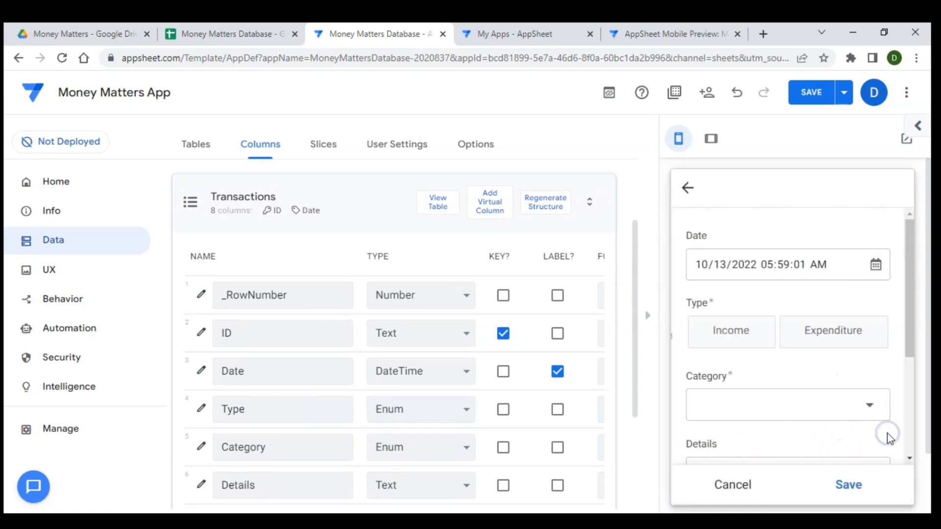
left_click(737, 331)
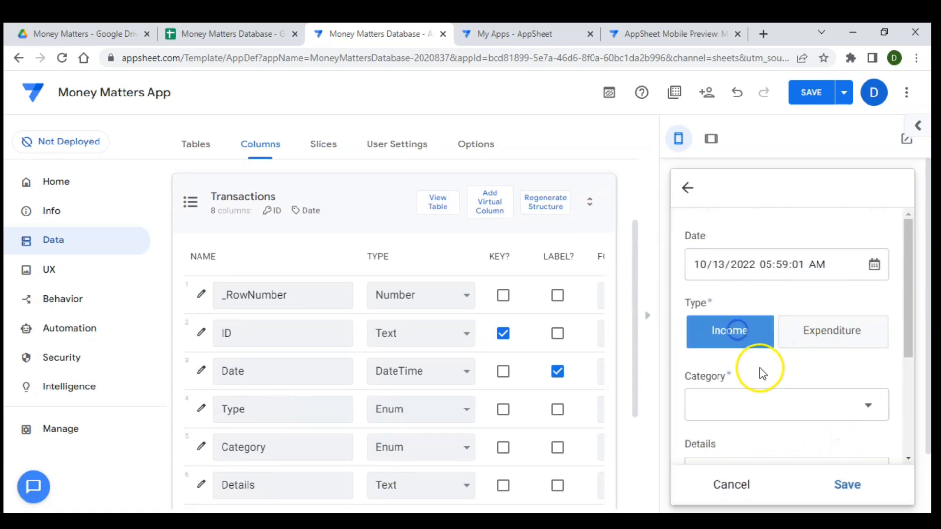
left_click(776, 402)
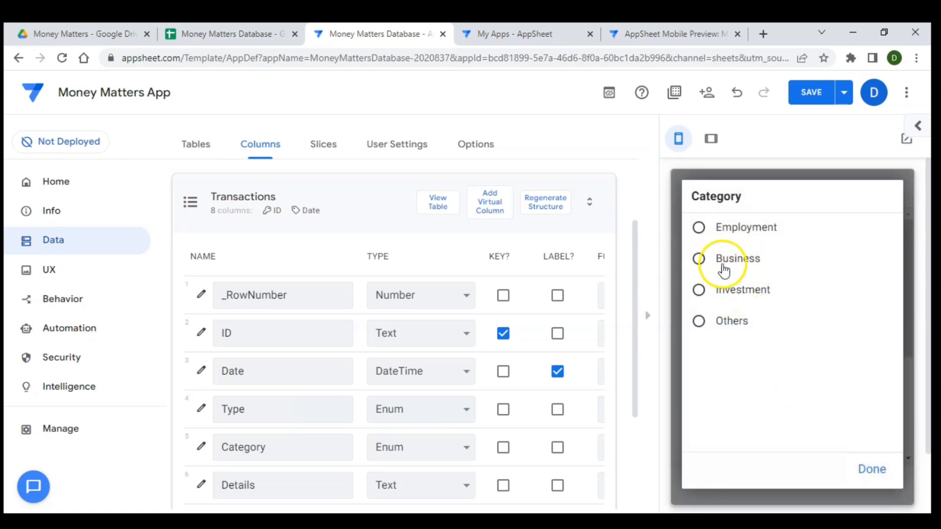
left_click(724, 270)
- Enter Details about goods sold to a customer, choose Mobile Money, set the Amount to 55 and save the transaction
scroll(778, 382, "down", 2)
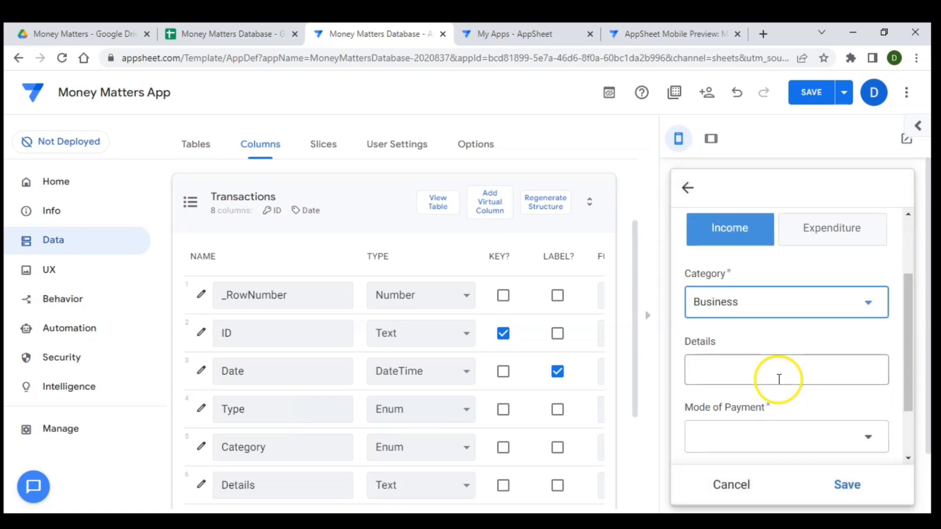
left_click(745, 360)
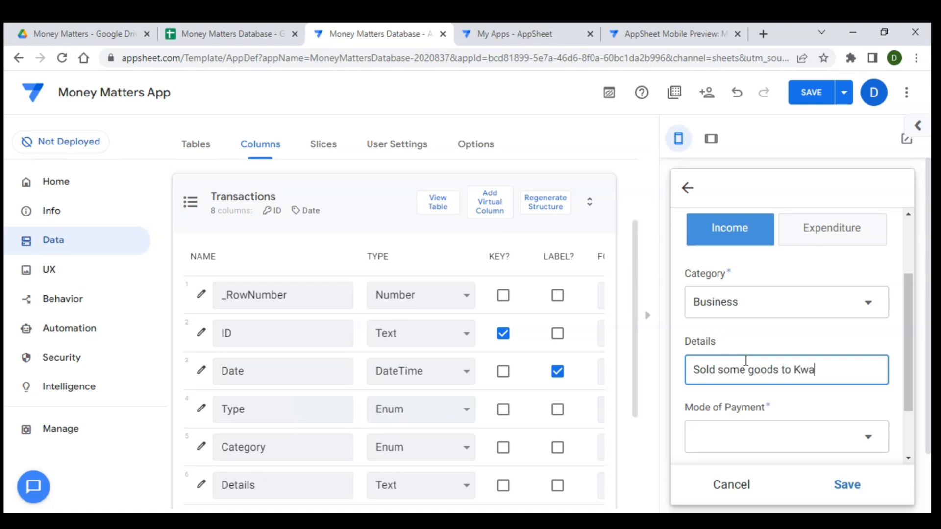
left_click(781, 440)
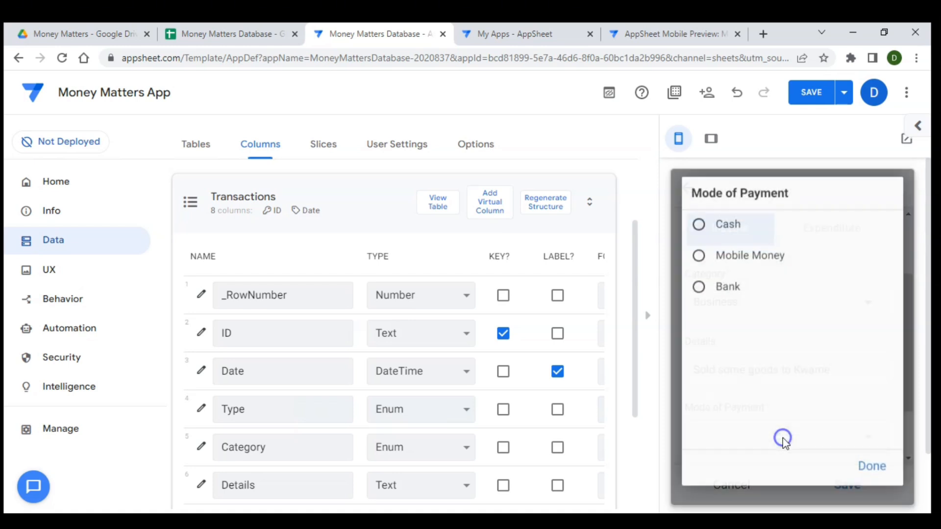
left_click(734, 261)
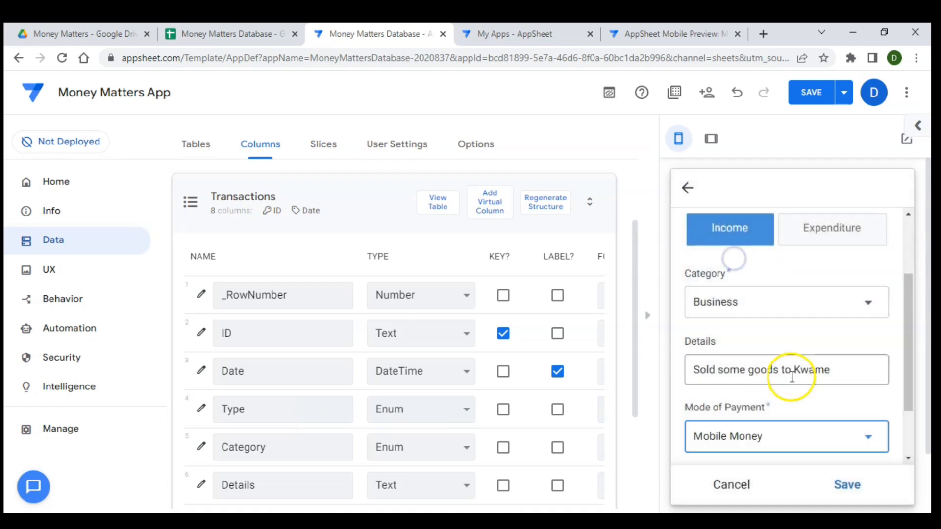
scroll(793, 372, "down", 2)
left_click(753, 419)
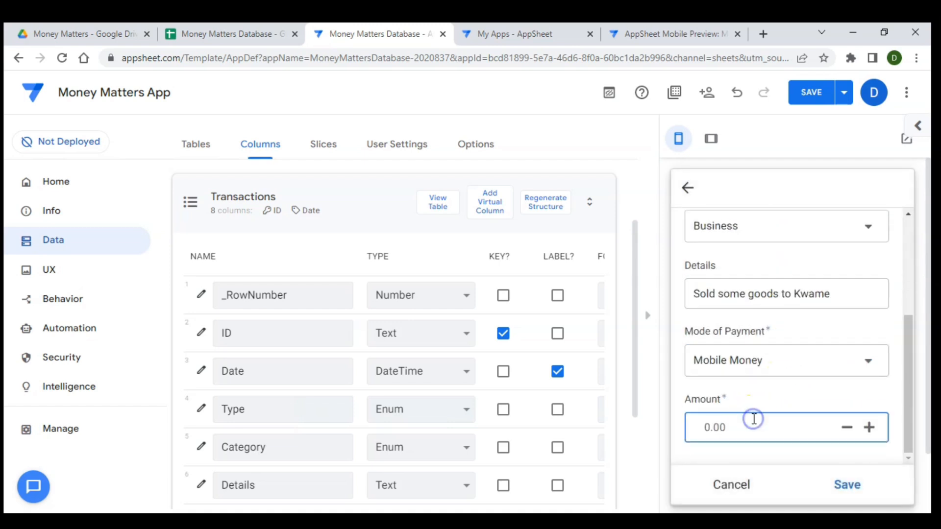
left_click(841, 486)
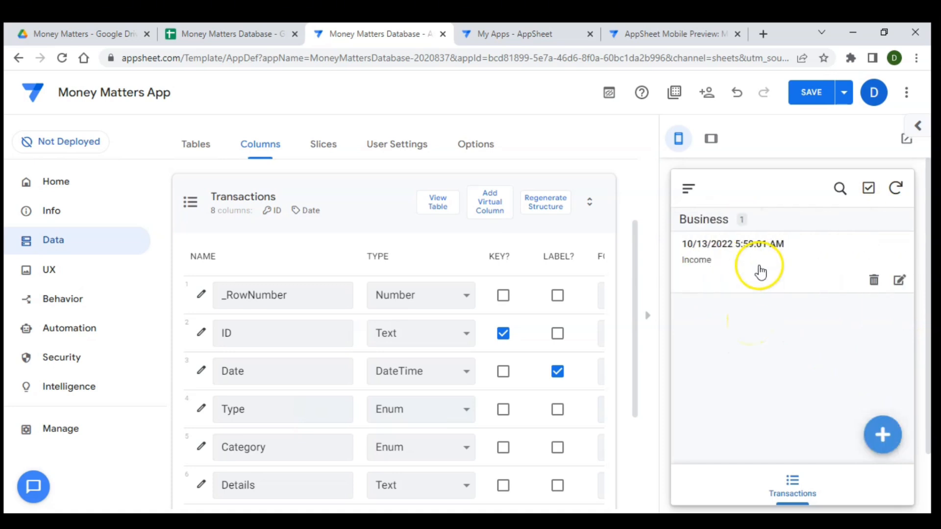
- Switch to the Money Matters Database spreadsheet in Google Sheets and check the ID, Date and Type of the new transaction row
left_click(232, 33)
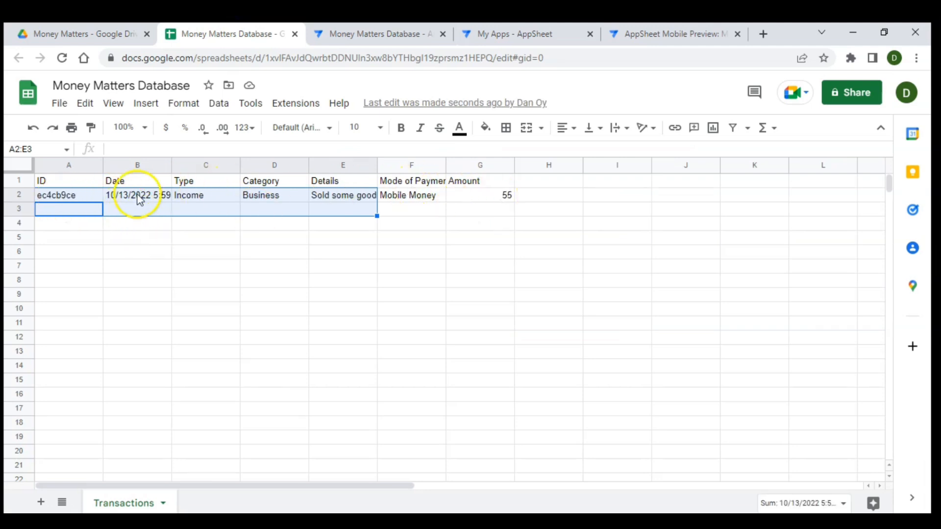
left_click(78, 195)
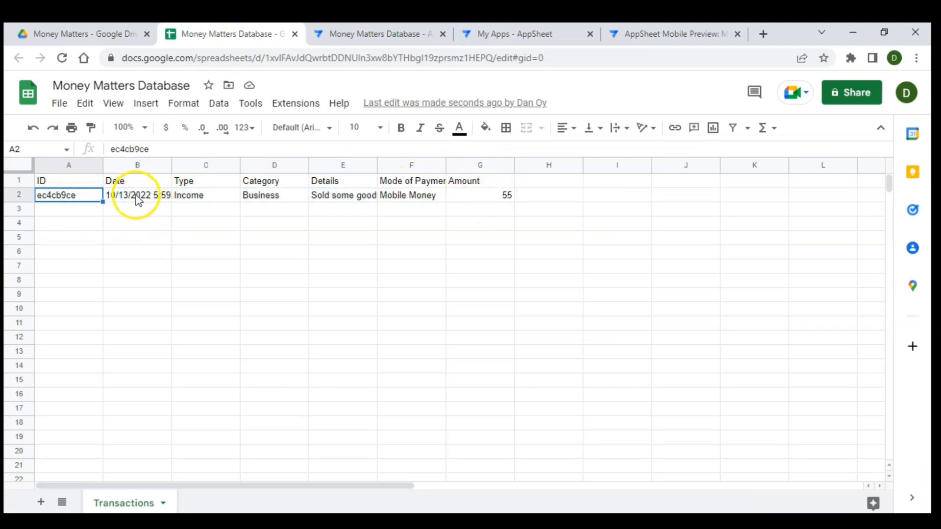
left_click(124, 195)
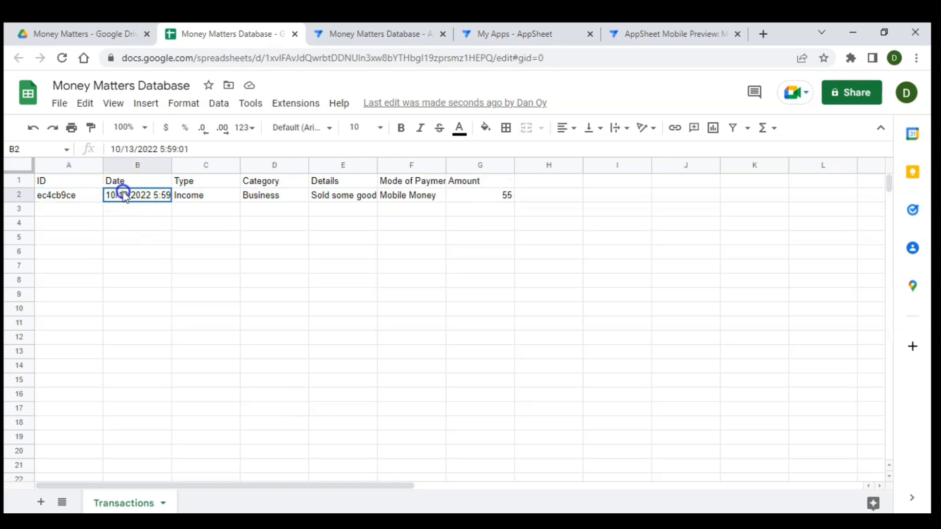
left_click(189, 196)
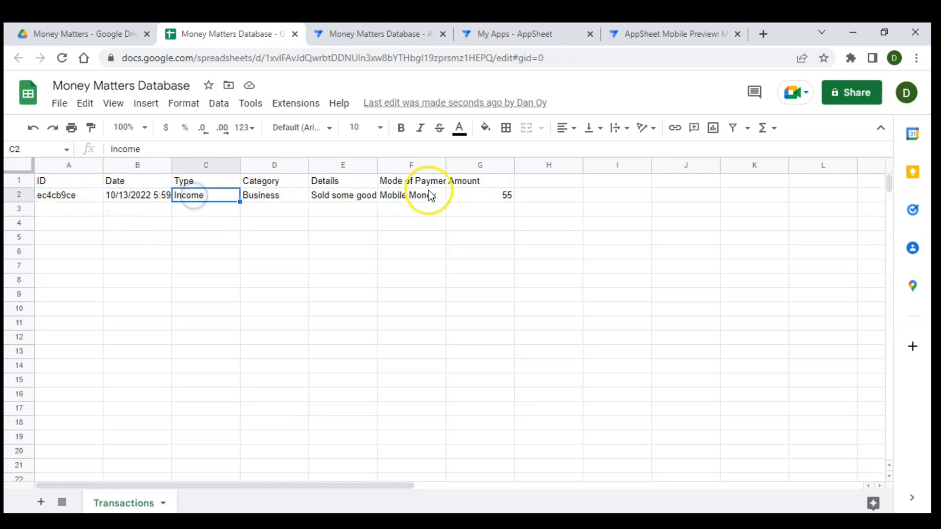
- Switch back to the AppSheet editor and open the settings of the Transactions view shown in the app preview
left_click(383, 33)
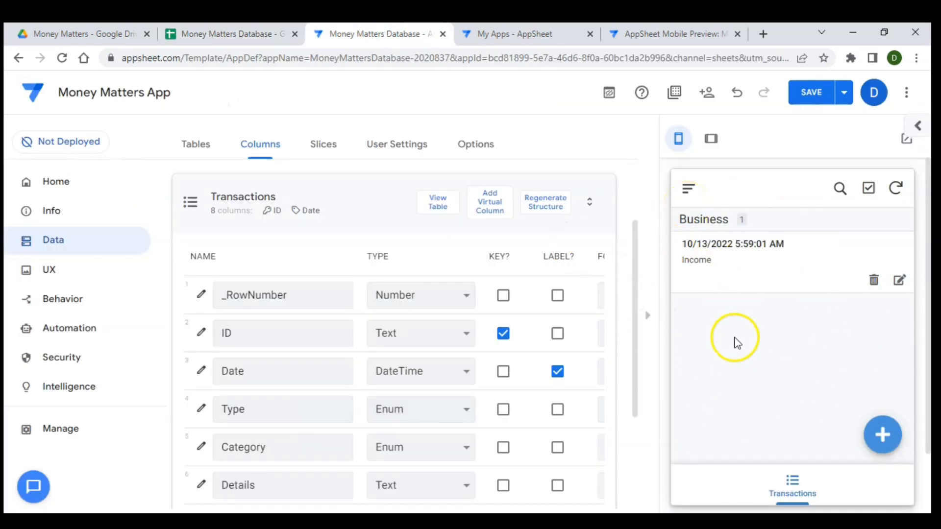
scroll(735, 341, "down", 3)
scroll(737, 343, "up", 2)
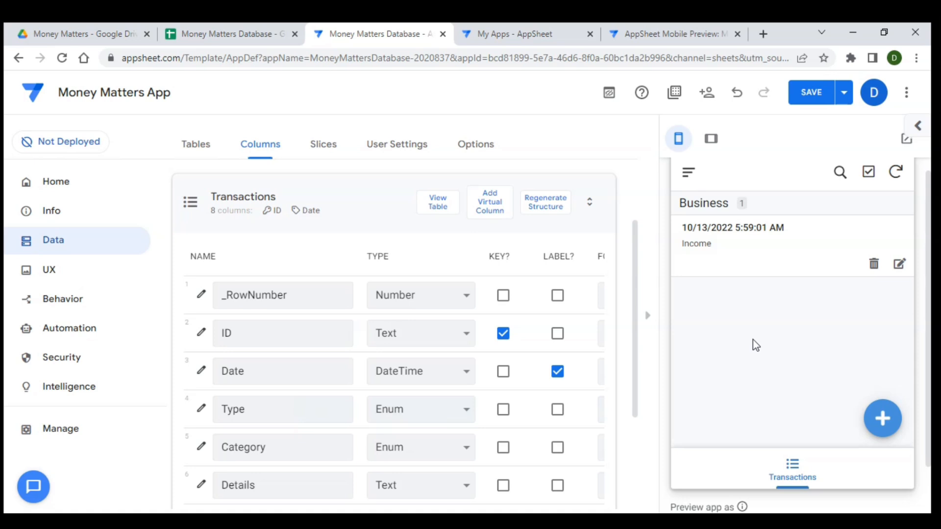
scroll(760, 406, "down", 2)
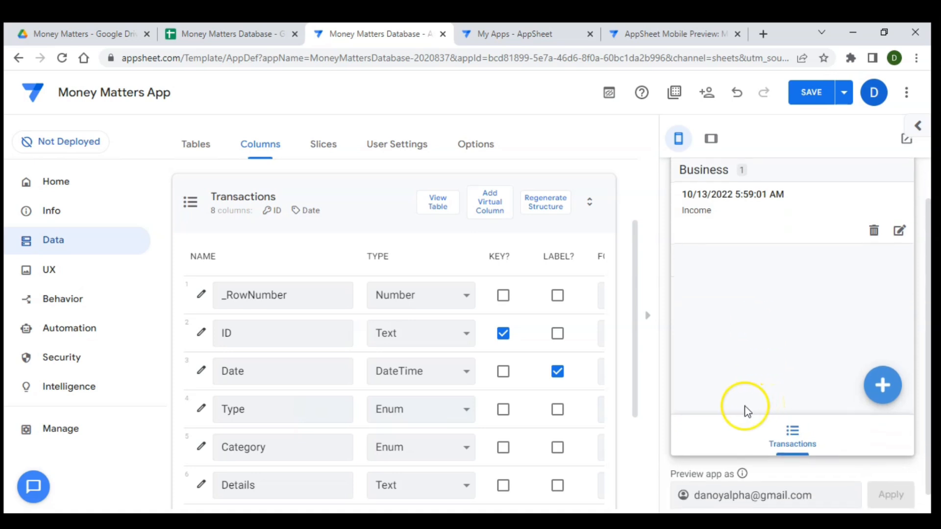
scroll(745, 409, "down", 1)
scroll(745, 409, "up", 4)
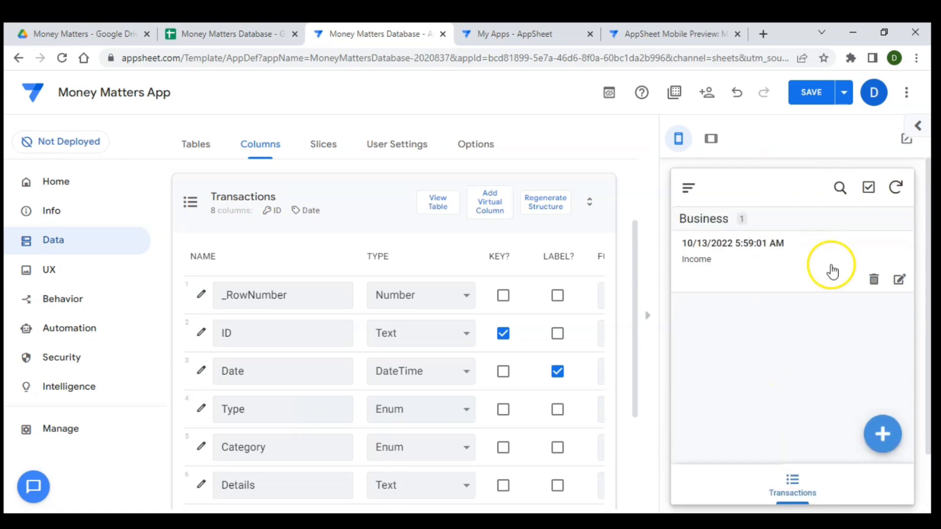
scroll(748, 345, "down", 3)
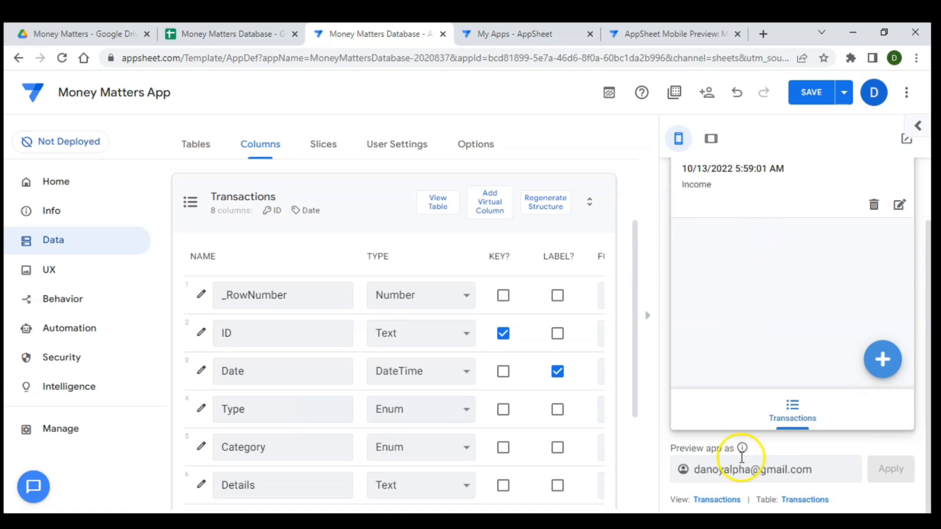
left_click(724, 500)
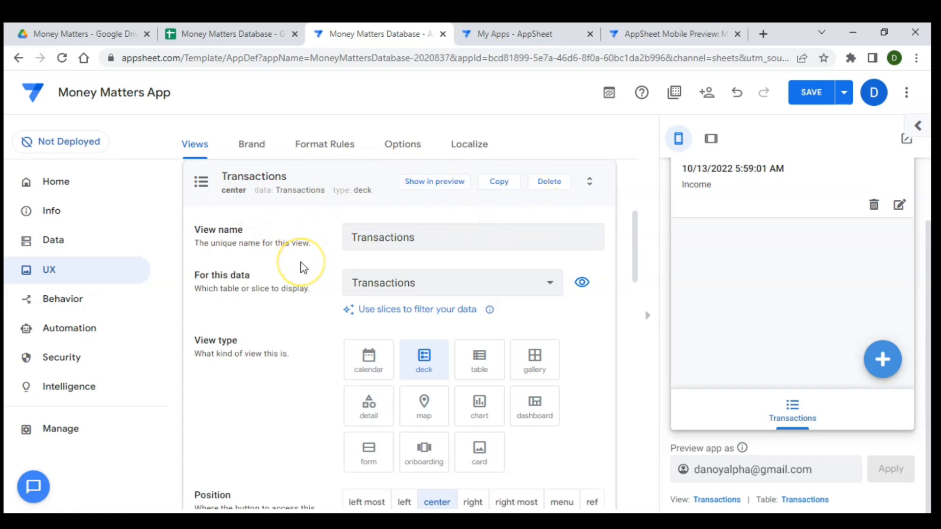
- Change the Transactions view type to table and check all of its columns in the app preview
scroll(301, 267, "down", 1)
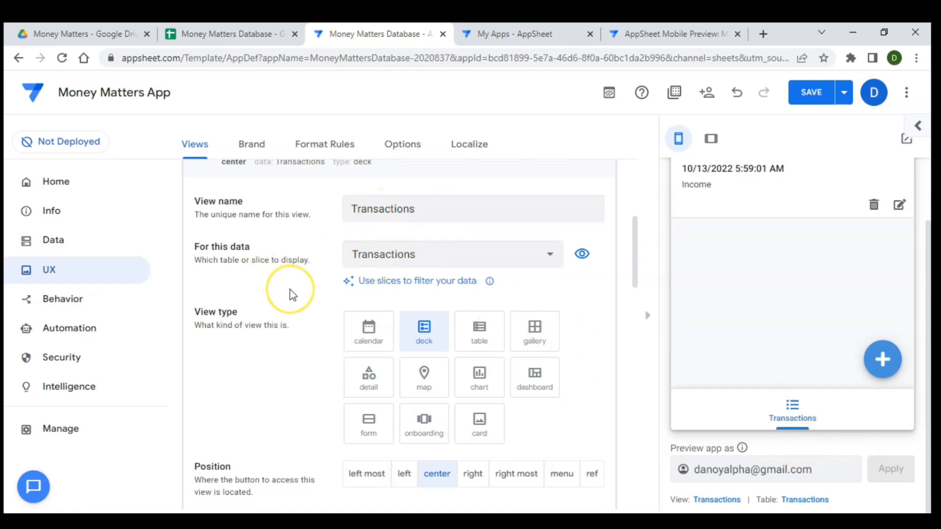
scroll(290, 289, "down", 2)
left_click(408, 282)
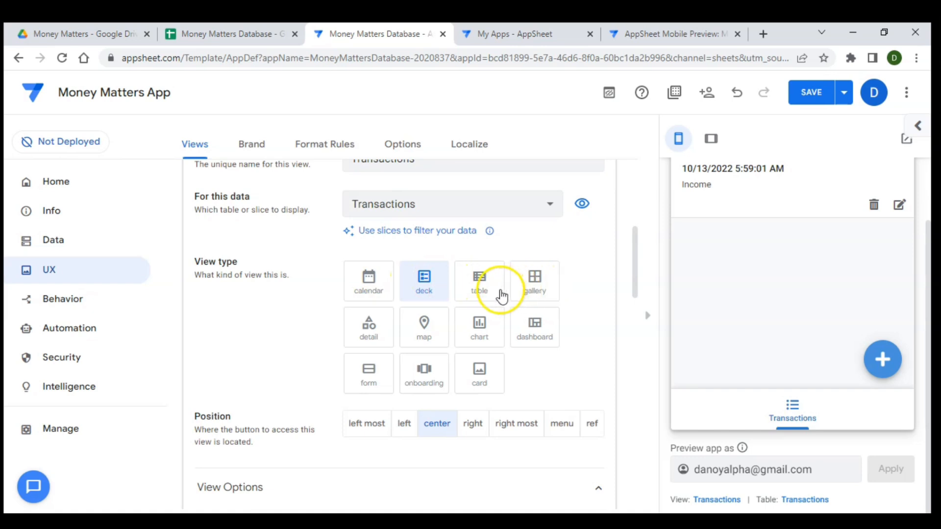
left_click(485, 293)
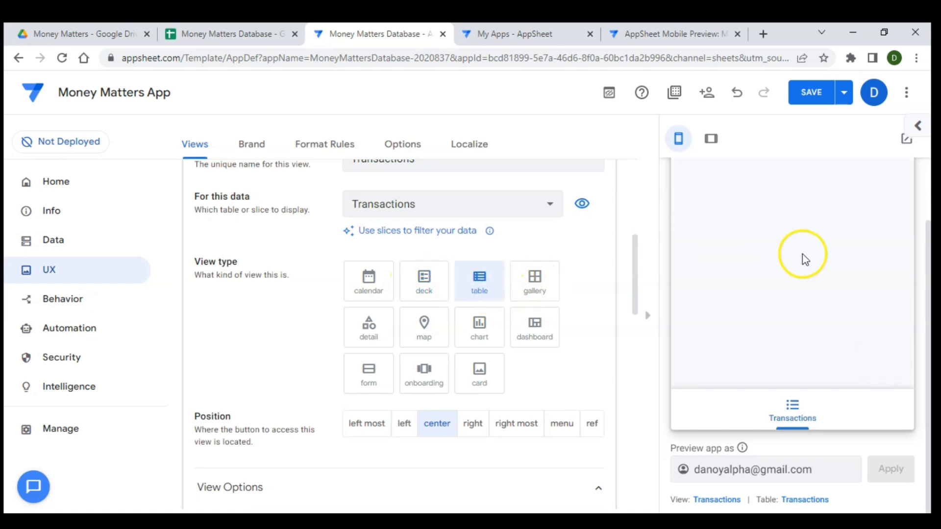
scroll(804, 261, "right", 5)
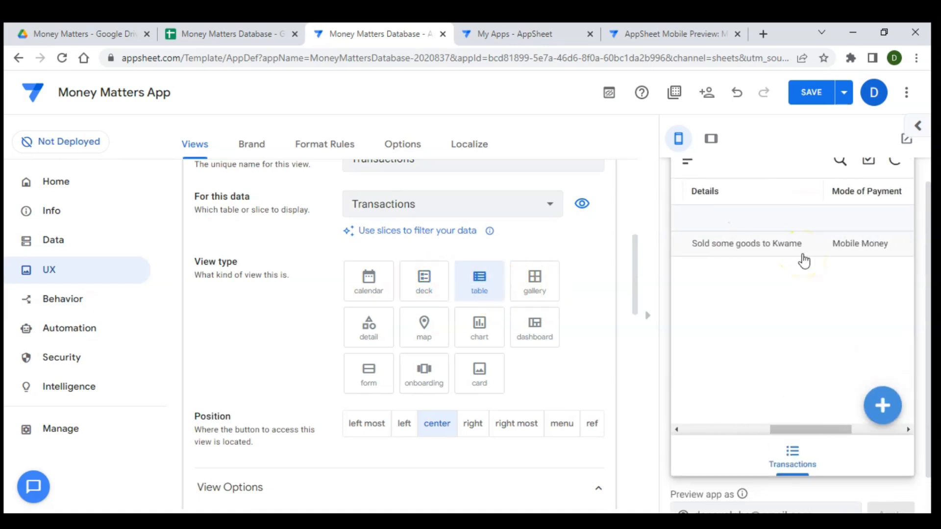
scroll(804, 261, "left", 5)
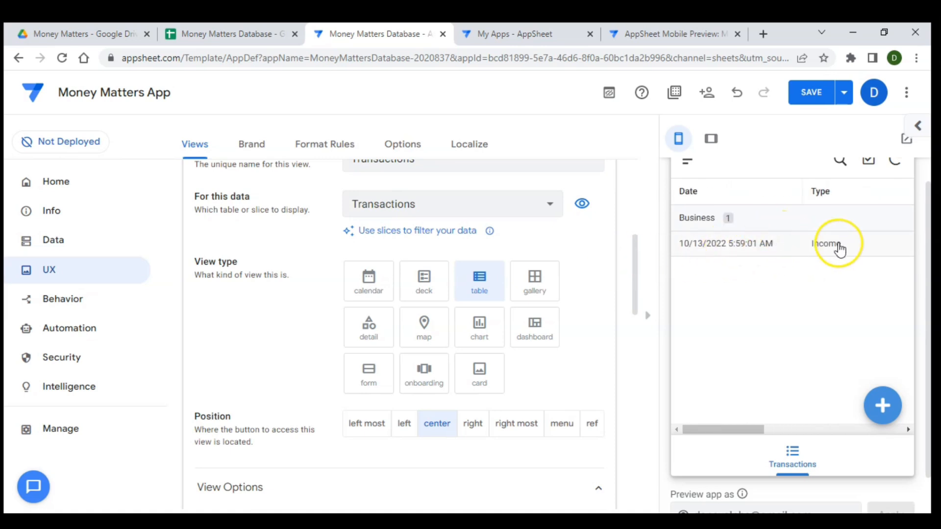
scroll(837, 248, "right", 3)
scroll(840, 250, "right", 2)
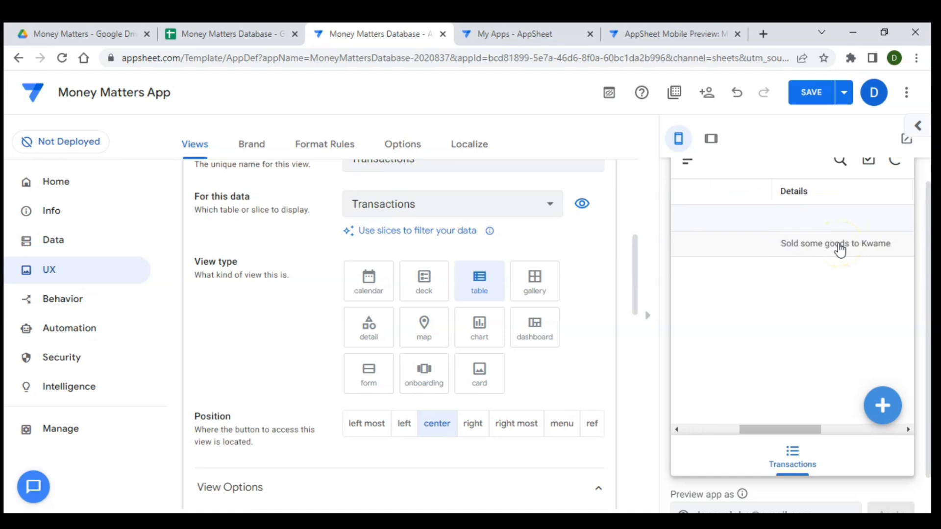
scroll(839, 250, "right", 3)
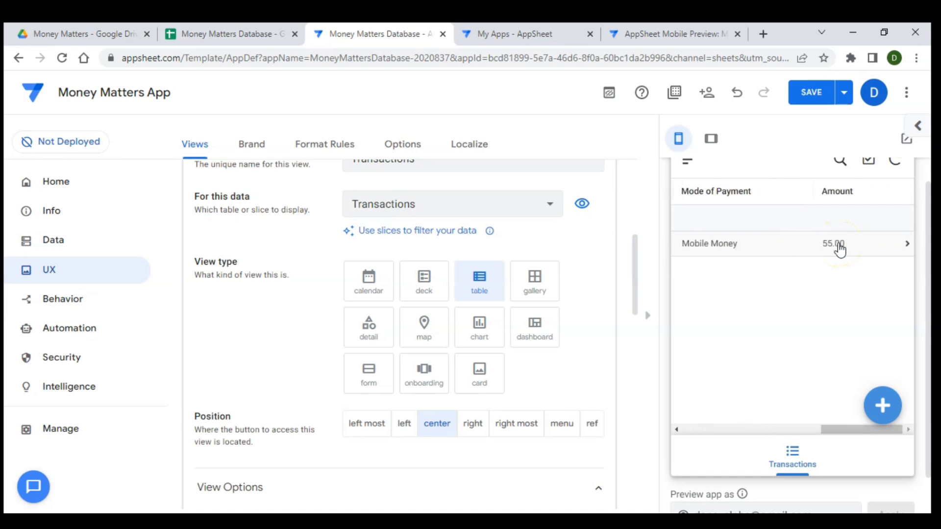
scroll(840, 250, "left", 6)
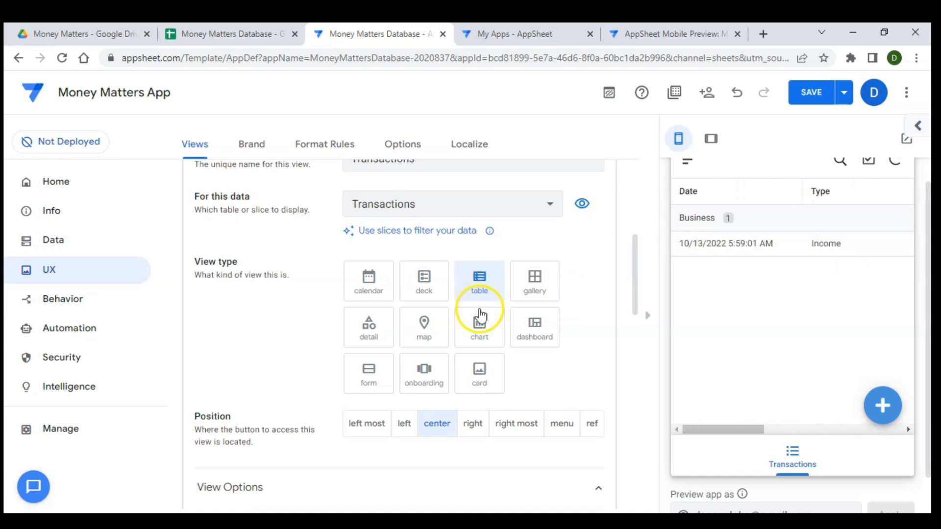
- Group the rows of the Transactions view by Type instead of Category
scroll(478, 315, "down", 1)
scroll(480, 315, "down", 3)
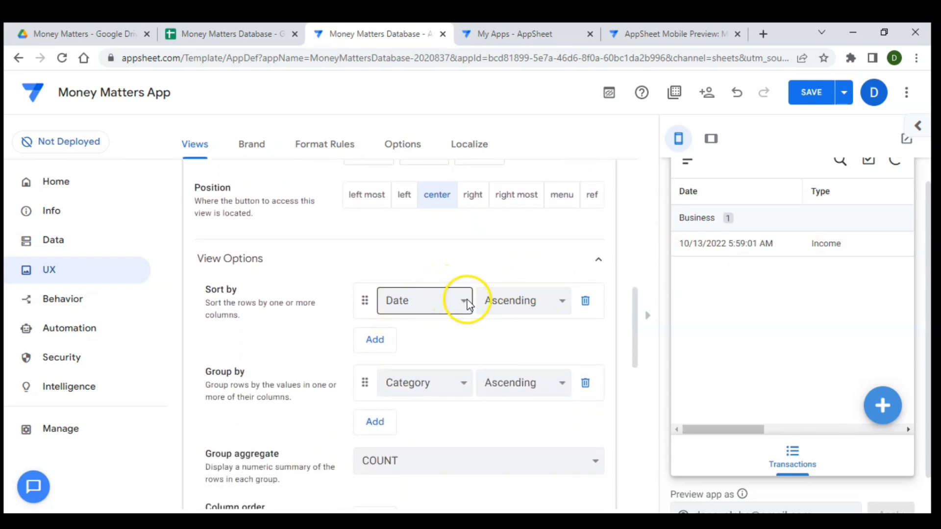
scroll(408, 327, "down", 1)
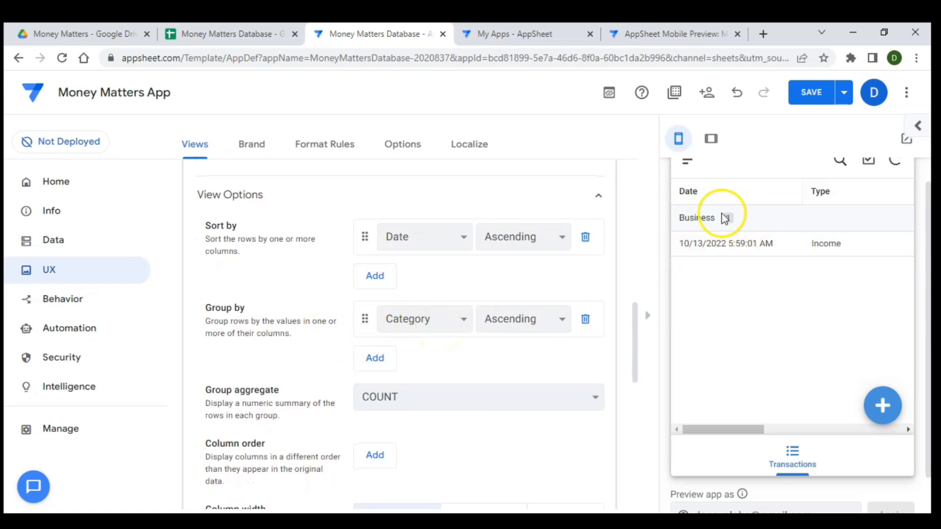
left_click(461, 319)
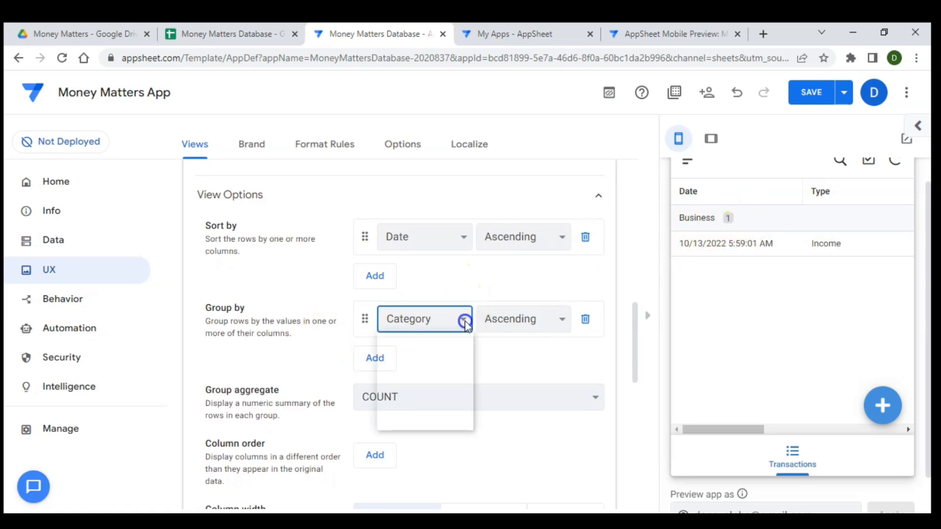
left_click(428, 368)
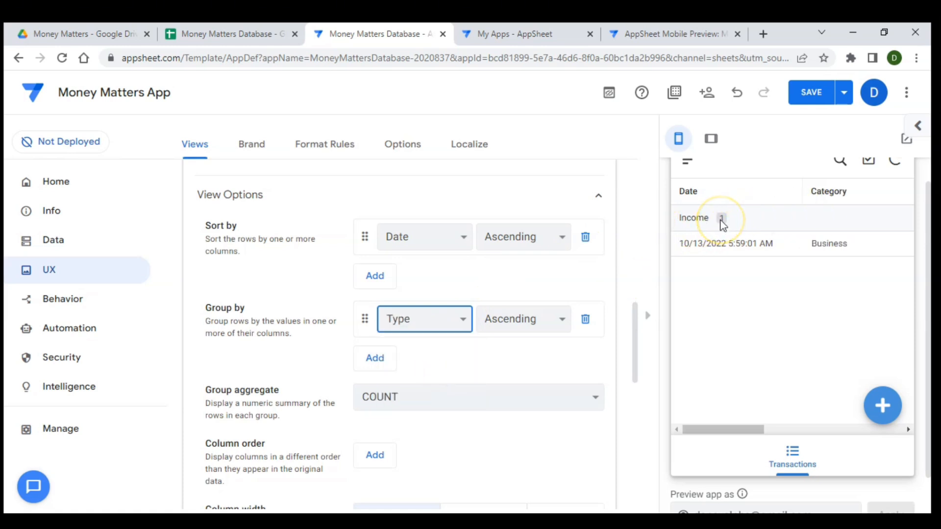
- Set the group aggregate of the Transactions view to SUM :: Amount
scroll(510, 323, "down", 1)
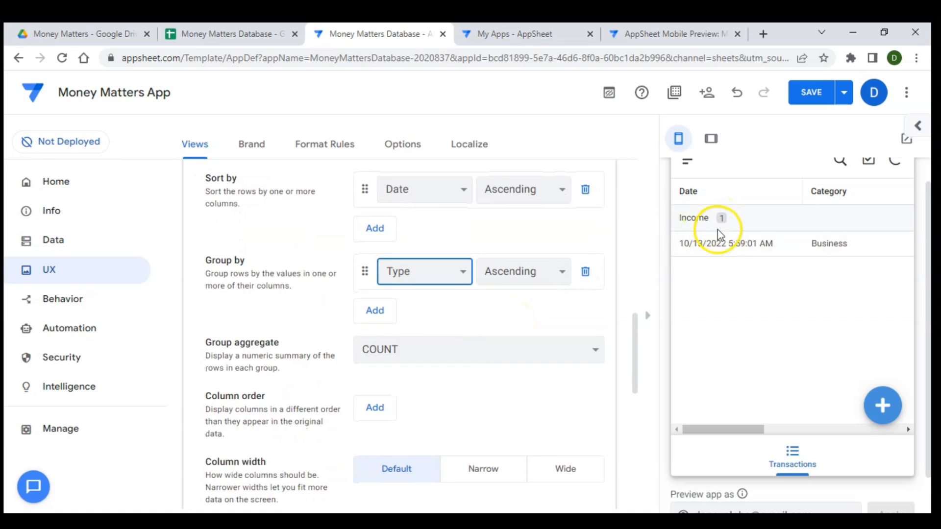
left_click(488, 349)
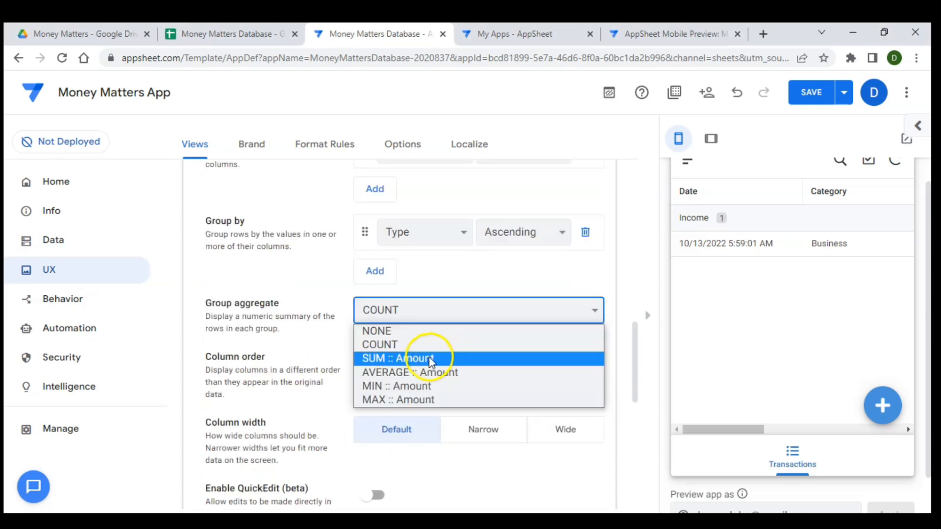
left_click(431, 360)
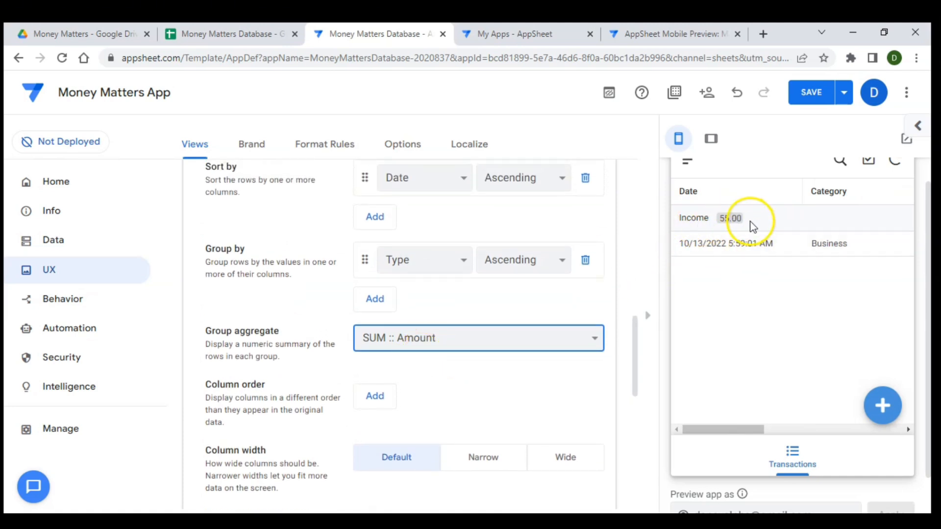
- Examine the order of the Category, Details, Mode of Payment and Amount columns in the previewed transactions table
scroll(811, 256, "right", 3)
scroll(813, 260, "left", 5)
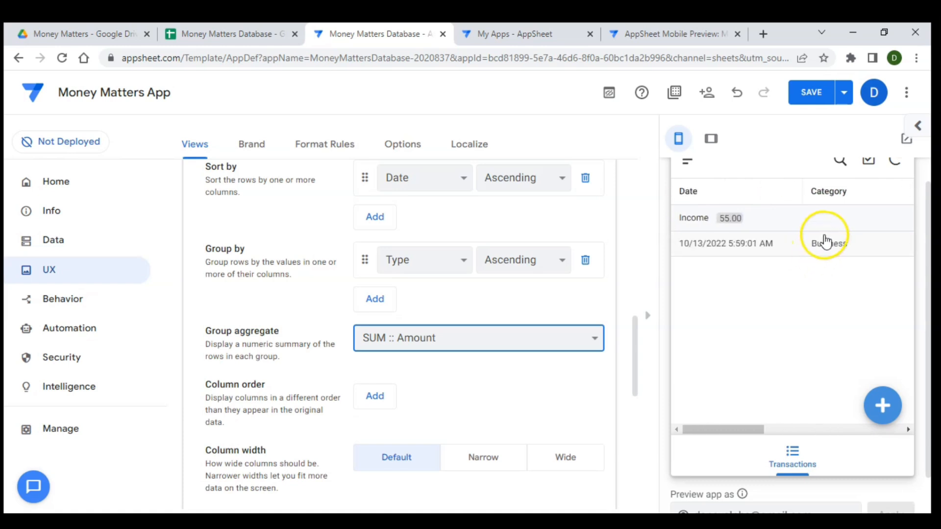
scroll(829, 248, "right", 5)
scroll(829, 247, "right", 3)
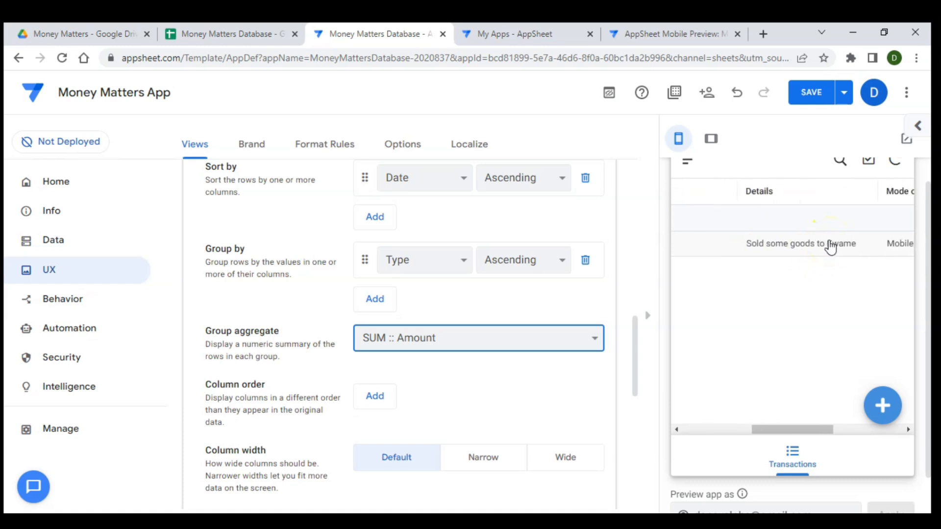
scroll(830, 246, "left", 5)
scroll(852, 251, "right", 5)
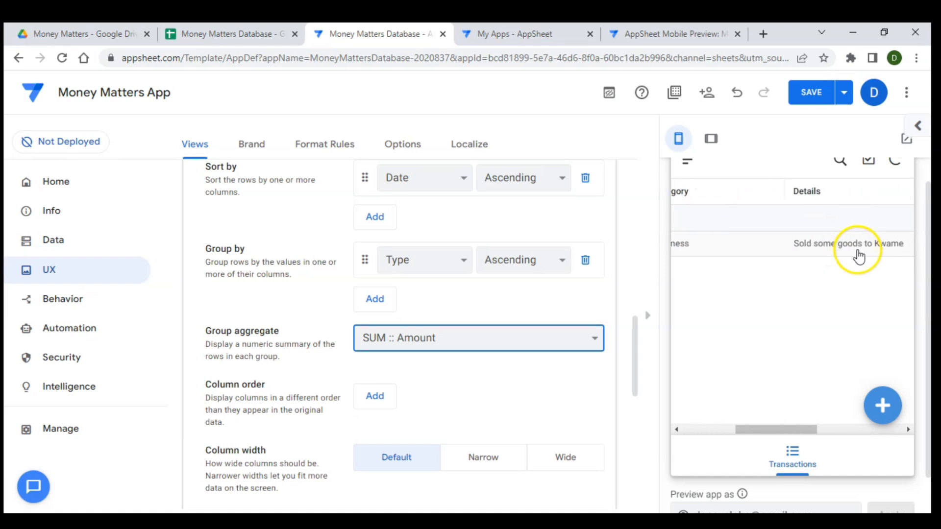
scroll(853, 251, "right", 3)
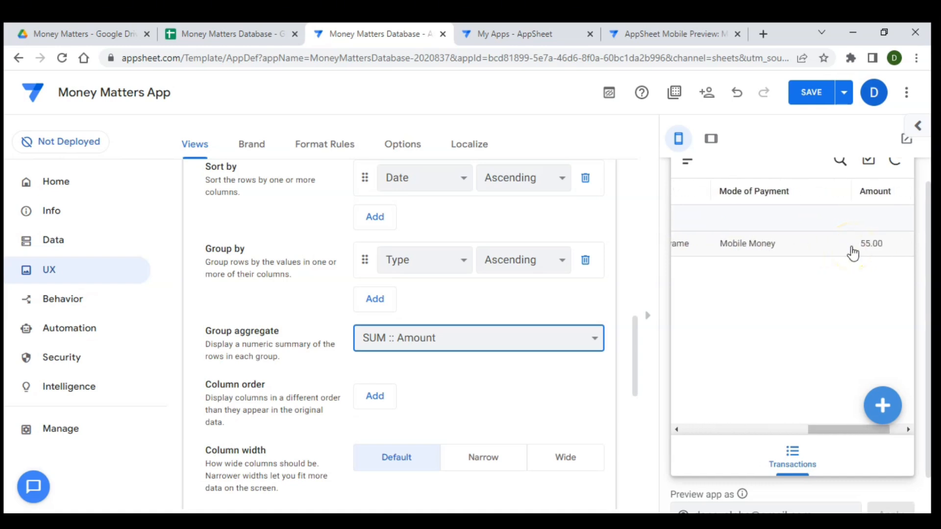
scroll(852, 253, "left", 8)
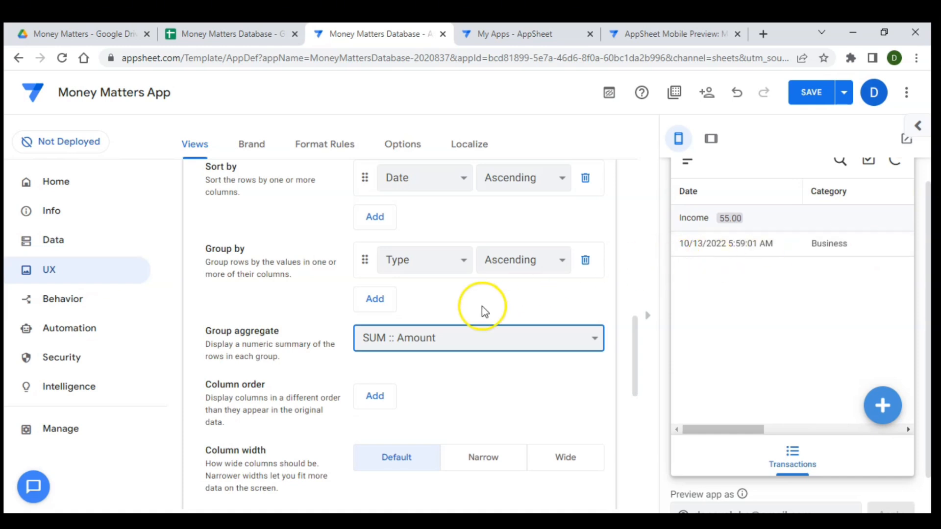
- Add a column order entry to the Transactions view and set it to Date
scroll(482, 306, "down", 2)
left_click(375, 309)
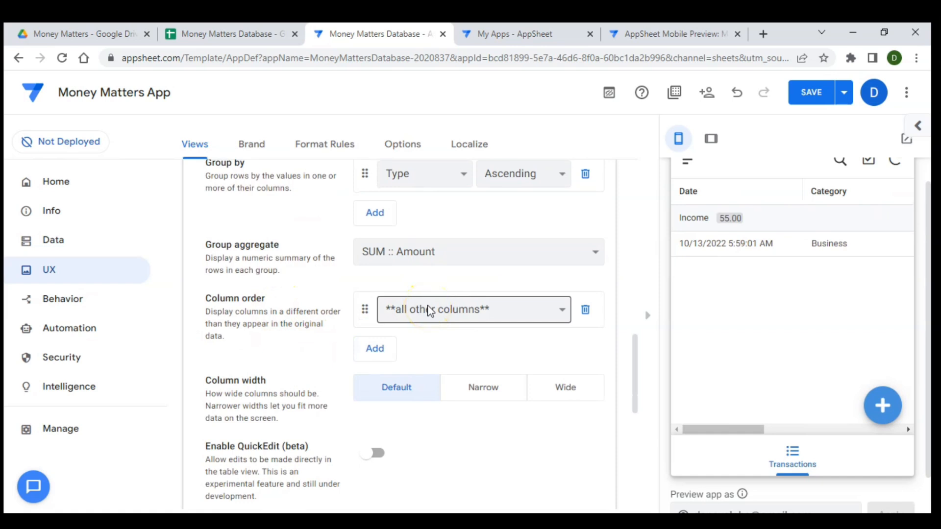
left_click(429, 310)
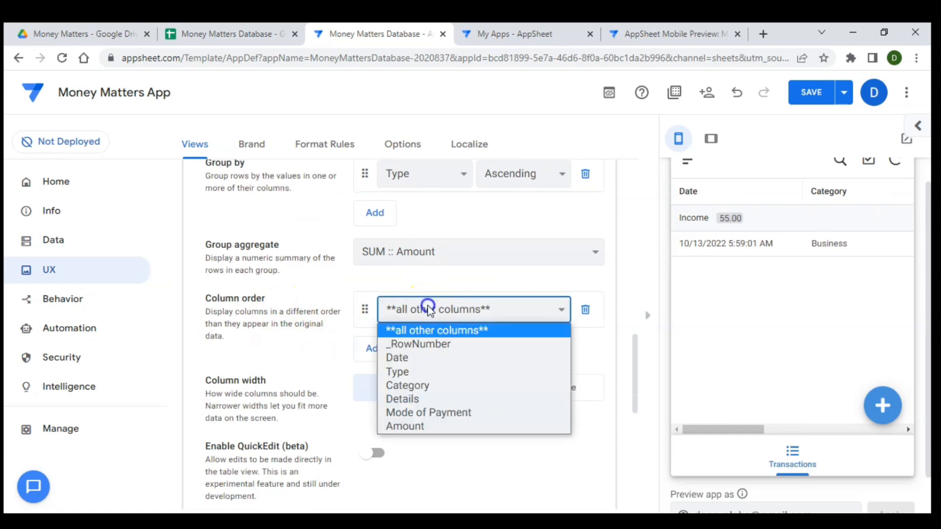
left_click(403, 359)
- Add a second column order entry, set it to Details and check the result in the preview
left_click(372, 349)
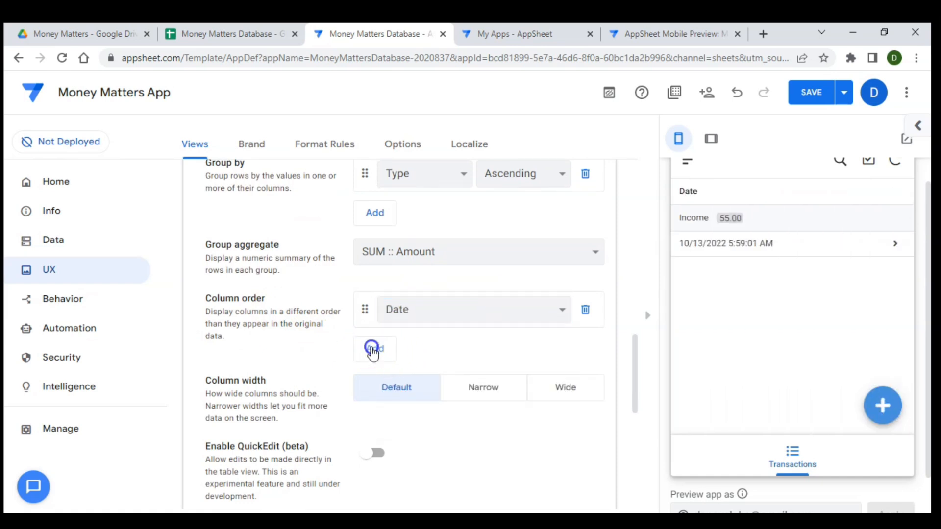
left_click(409, 345)
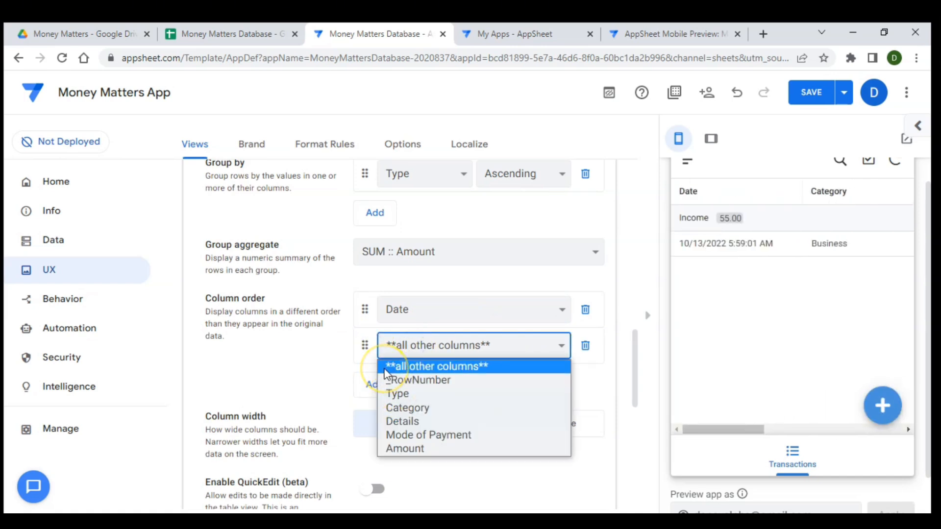
scroll(349, 362, "down", 1)
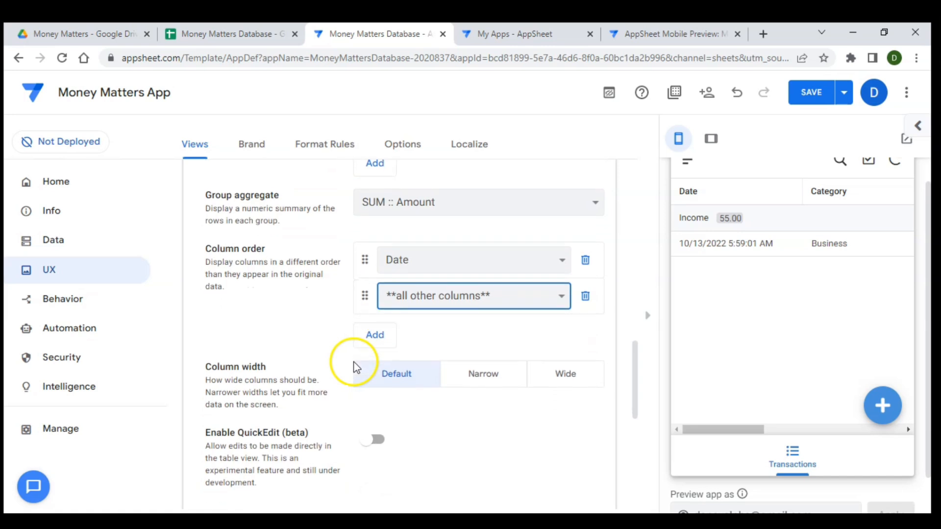
left_click(446, 297)
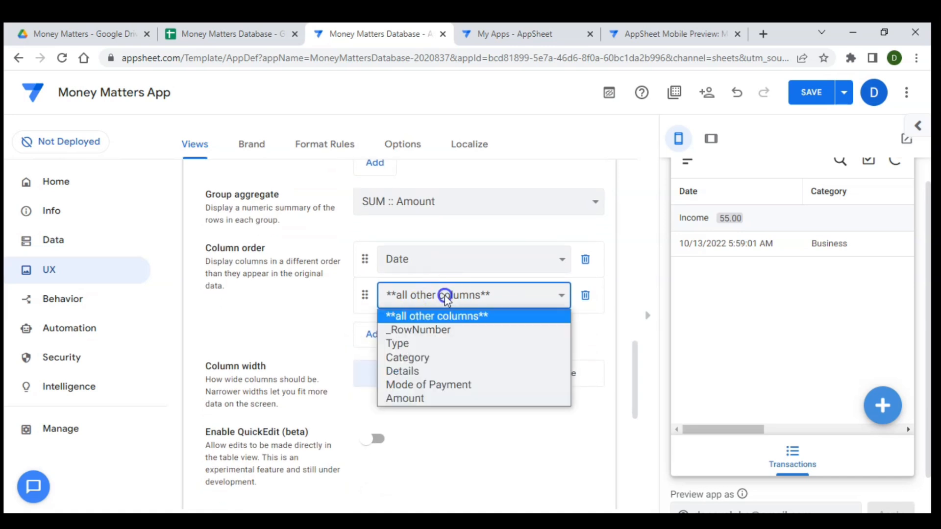
left_click(411, 371)
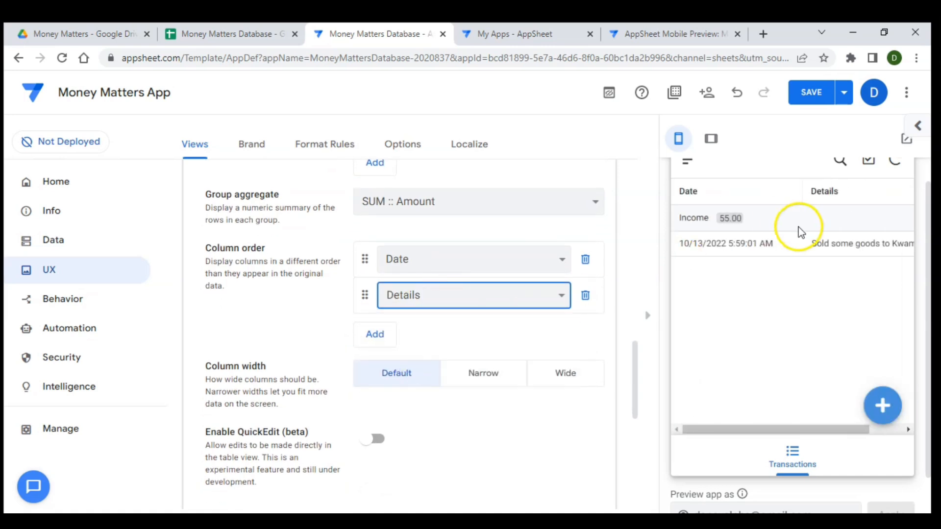
scroll(837, 253, "right", 2)
scroll(839, 257, "left", 2)
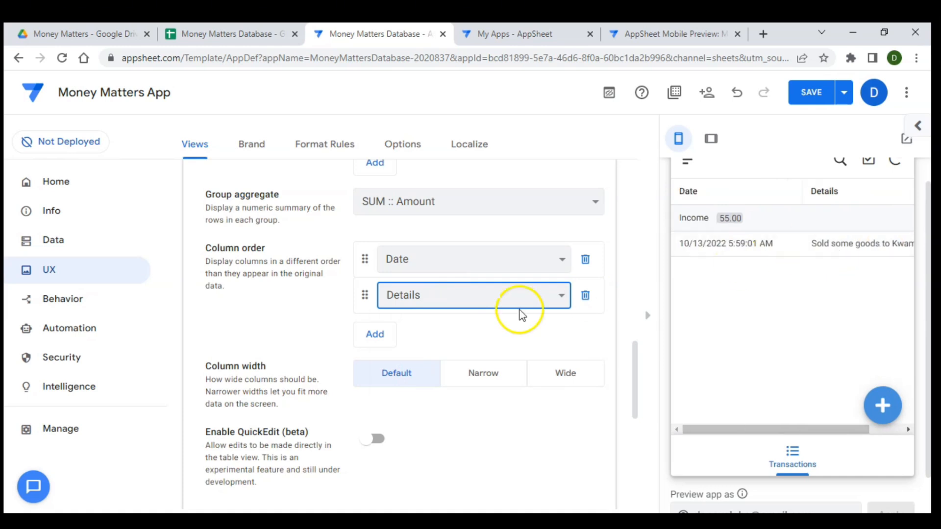
scroll(383, 314, "down", 1)
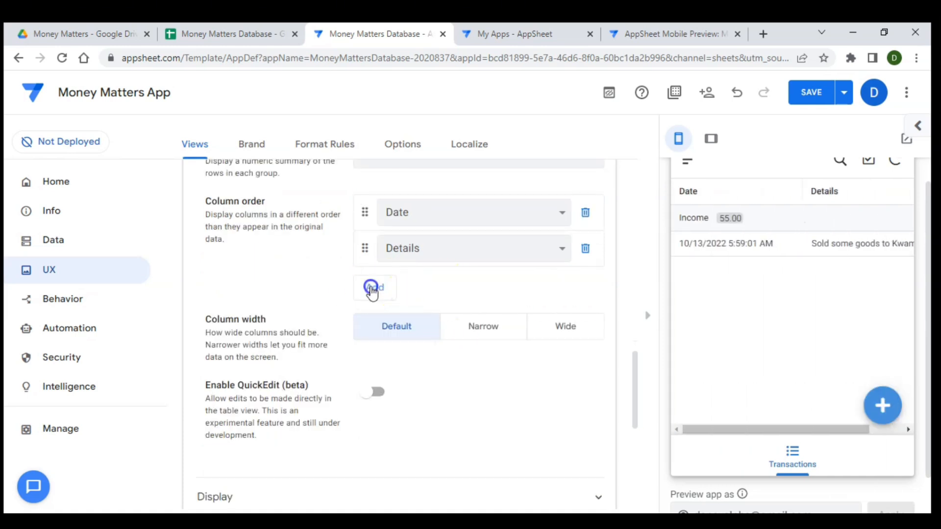
- Add a third column order entry to the Transactions view, set it to Amount and check the columns in the preview
left_click(374, 288)
left_click(407, 290)
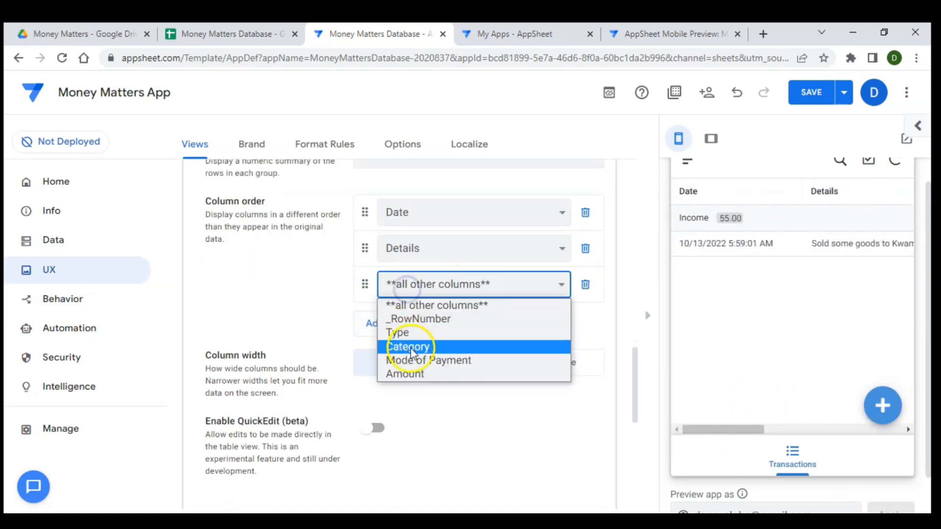
left_click(416, 371)
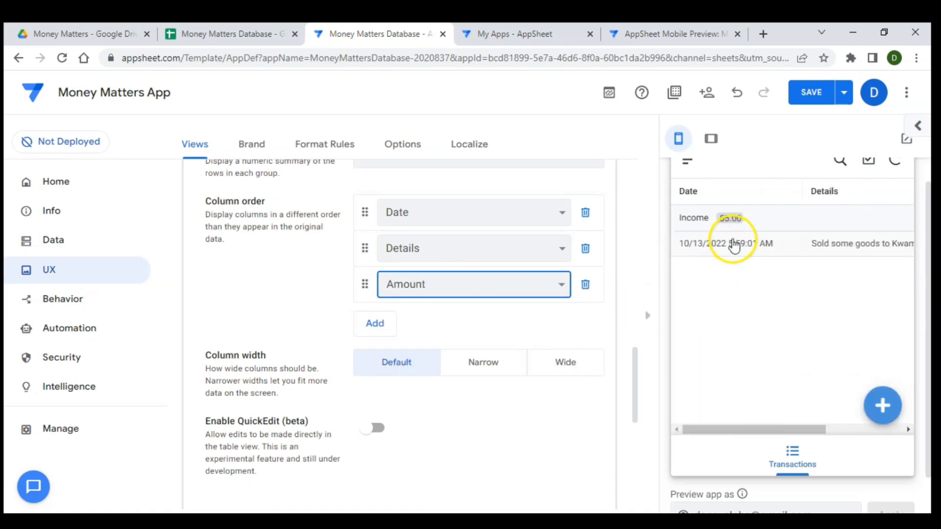
scroll(734, 243, "right", 3)
scroll(734, 244, "left", 3)
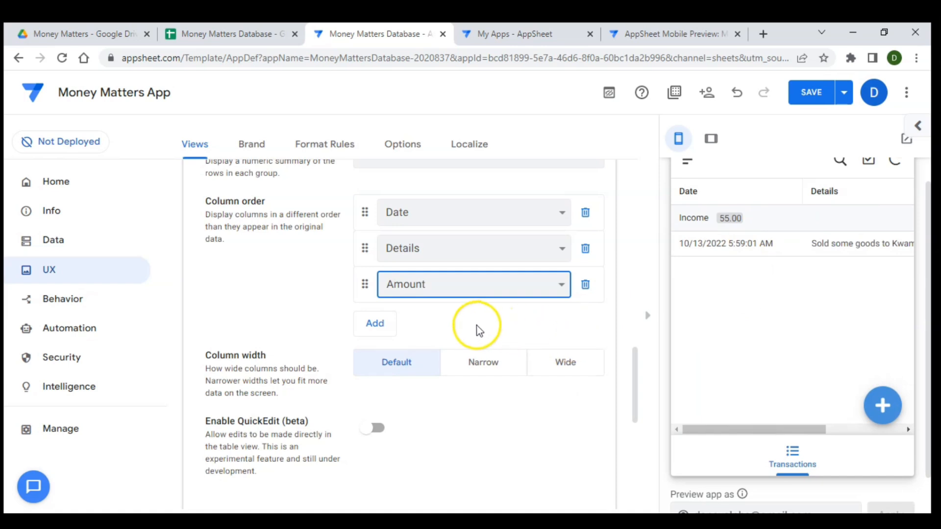
scroll(473, 326, "up", 3)
scroll(474, 329, "up", 2)
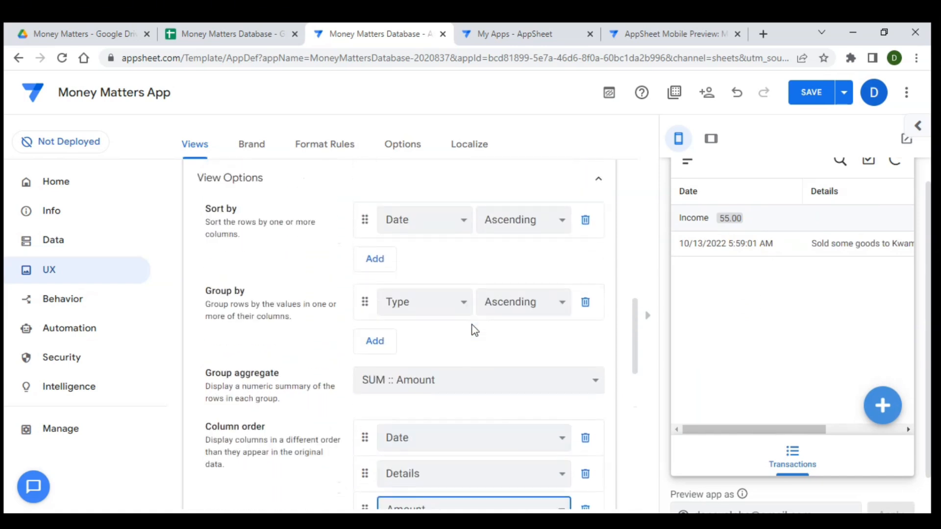
- Start a new transaction in the app preview with type Expenditure and category Personal
left_click(881, 416)
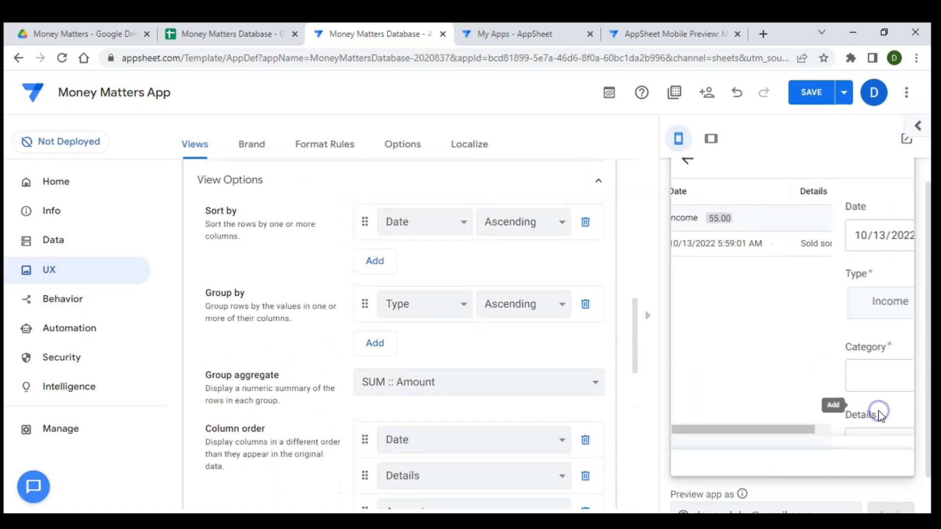
left_click(838, 315)
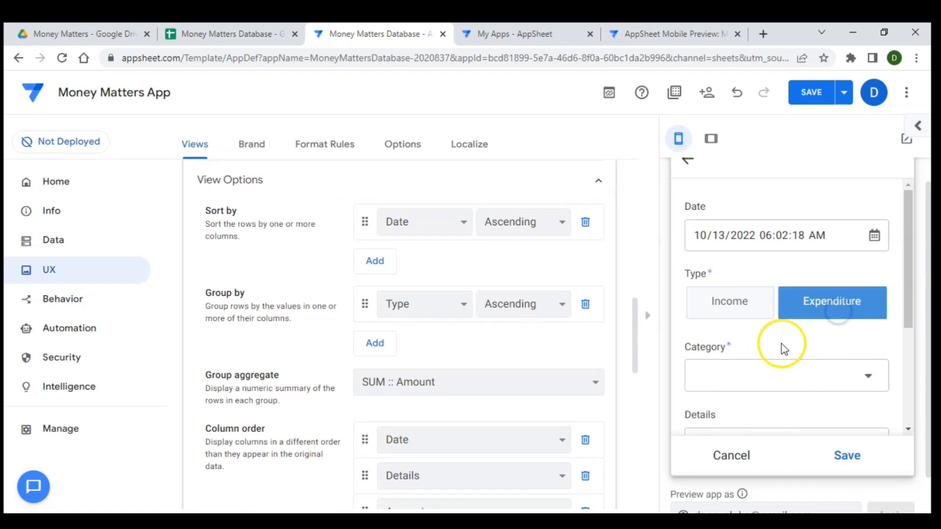
left_click(795, 376)
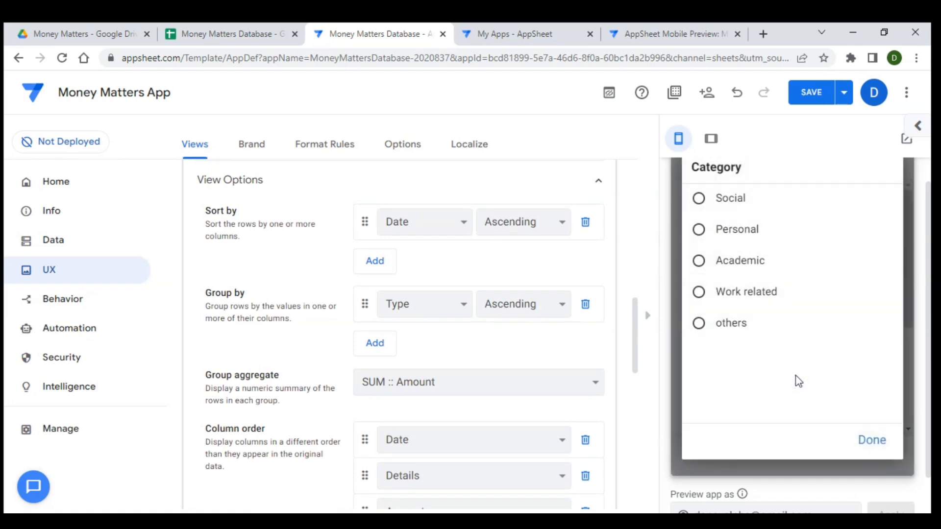
left_click(725, 230)
- Enter "Purchase internet data" as the details of the new transaction
scroll(779, 368, "down", 1)
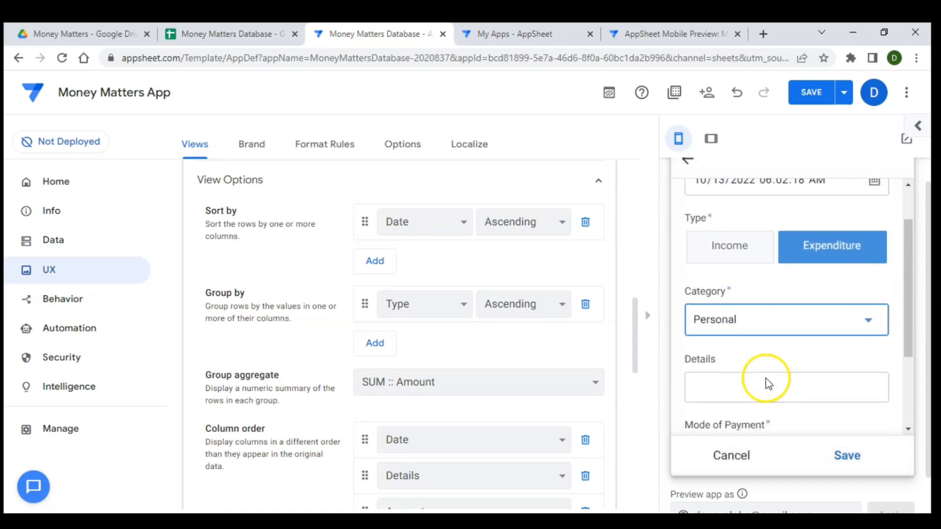
left_click(750, 376)
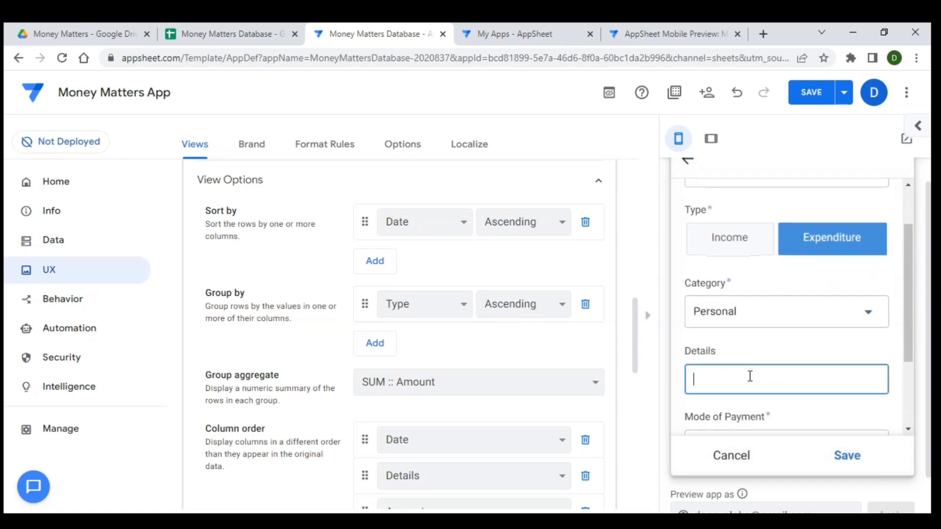
type("Purca")
type("ase")
type(" inters")
key("BackSpace")
type("nes")
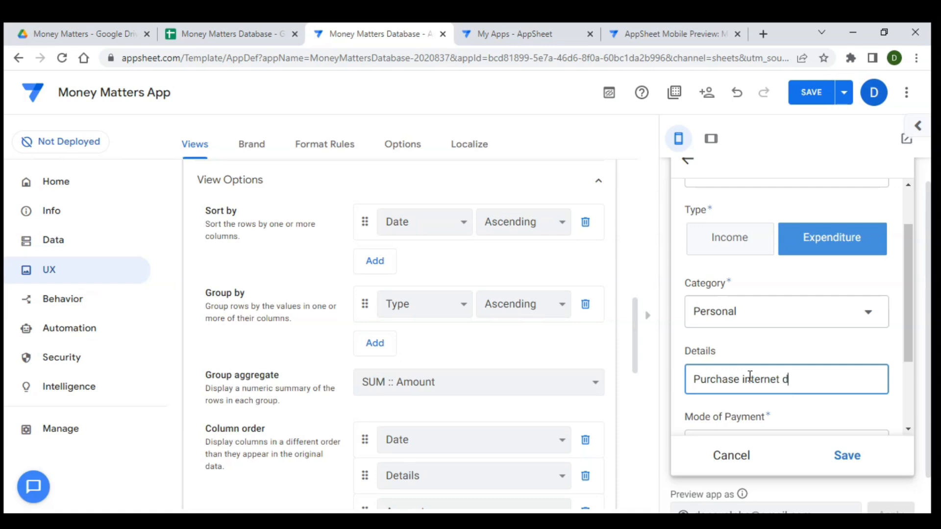
- Set the transaction's mode of payment to Cash and its amount to 200, and save the record
scroll(749, 375, "down", 2)
left_click(742, 374)
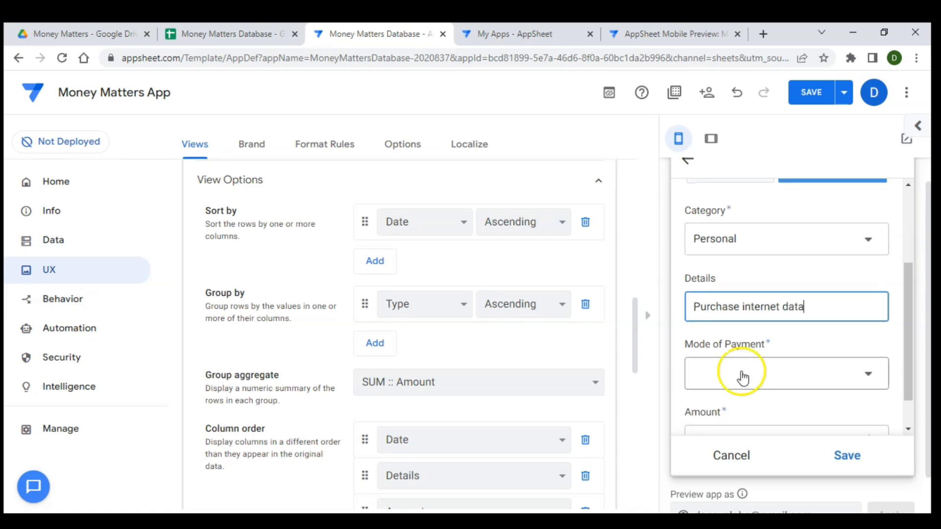
left_click(726, 199)
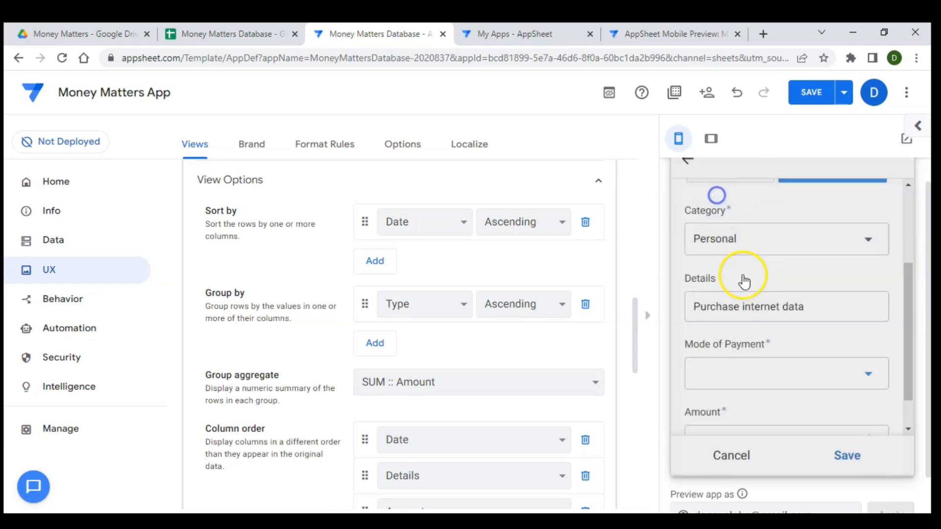
scroll(742, 294, "down", 2)
left_click(750, 390)
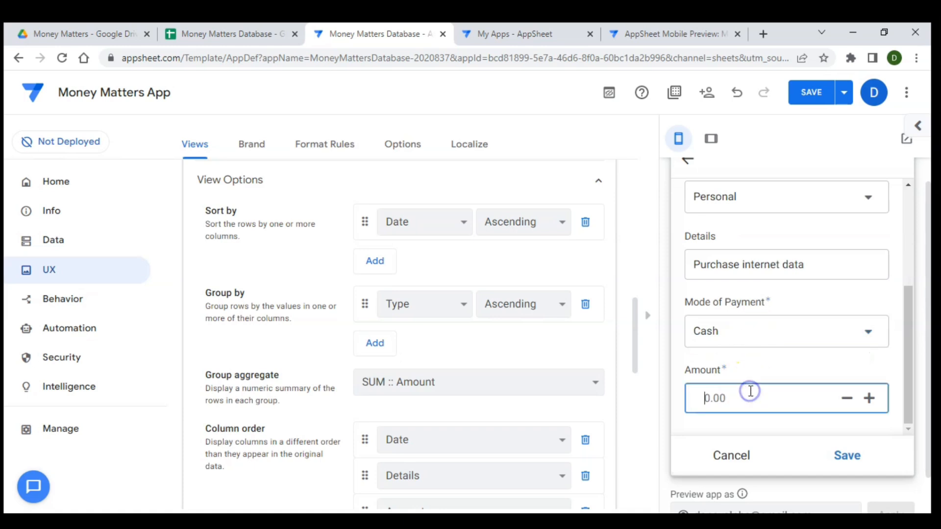
type("200")
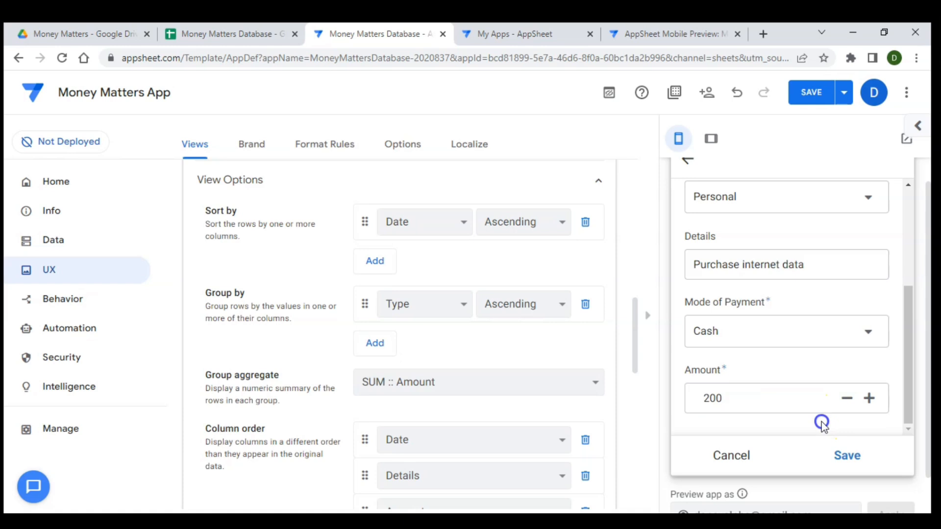
left_click(847, 454)
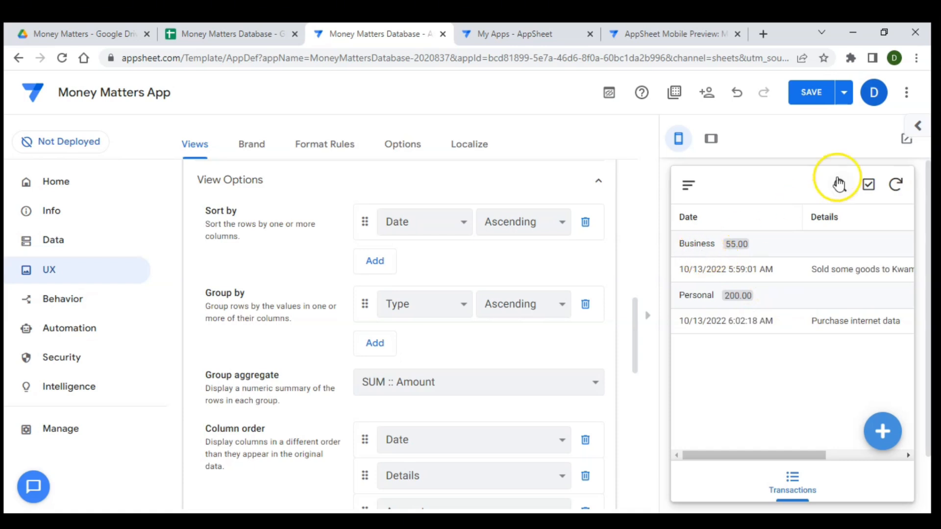
- Save the app and check the grouping and column order of the transactions table in the preview
left_click(823, 94)
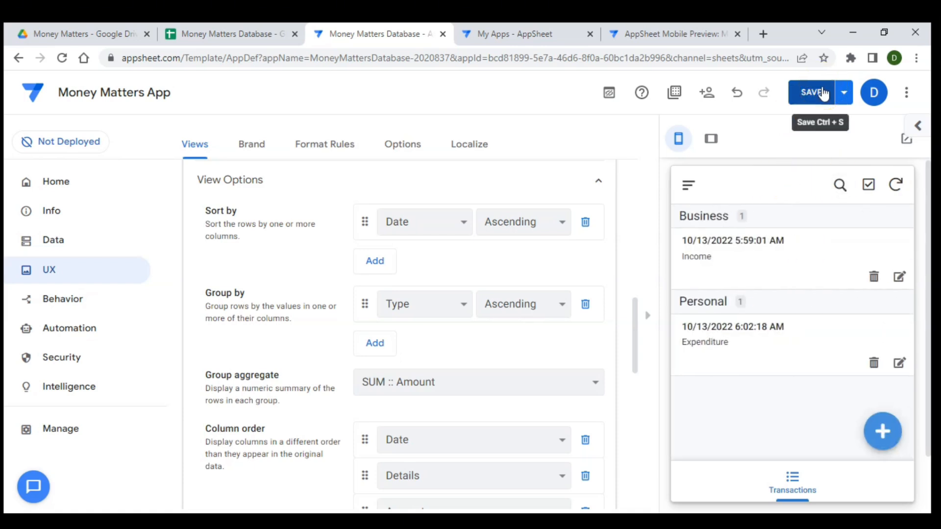
left_click(822, 91)
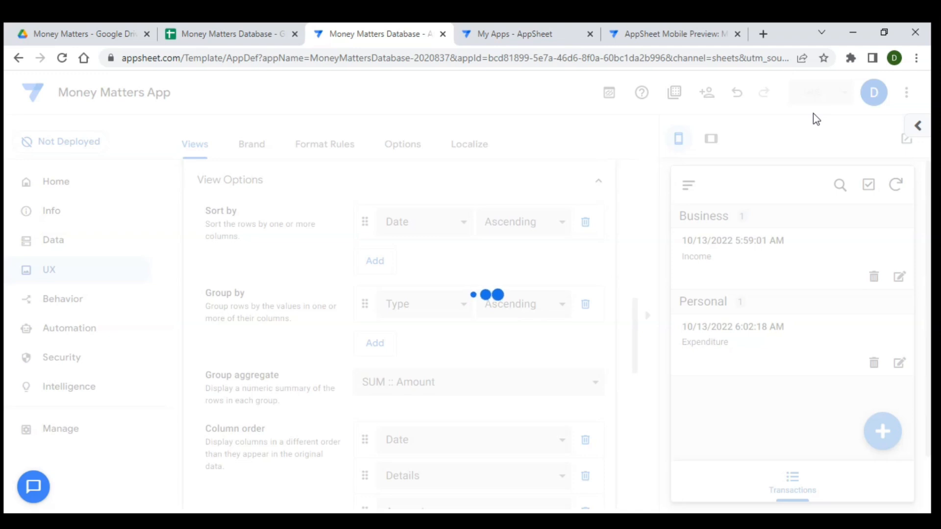
left_click(804, 96)
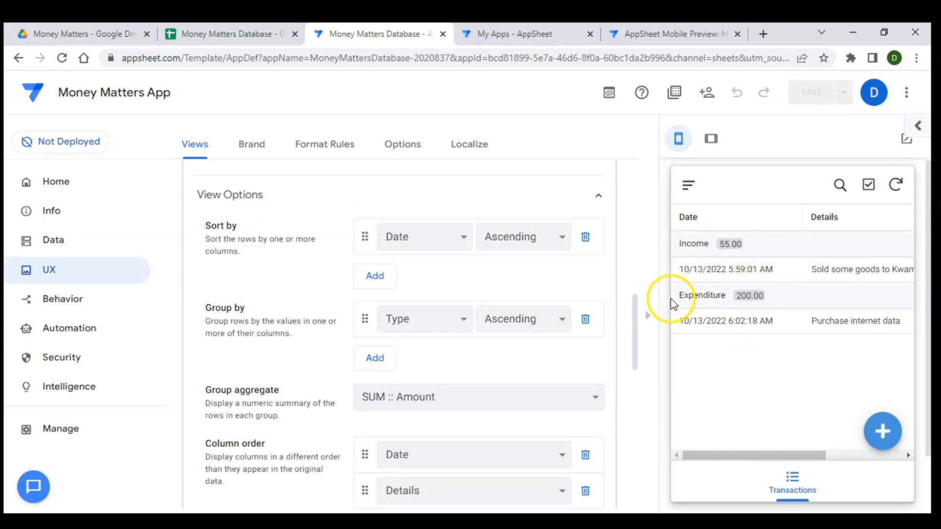
scroll(840, 355, "right", 3)
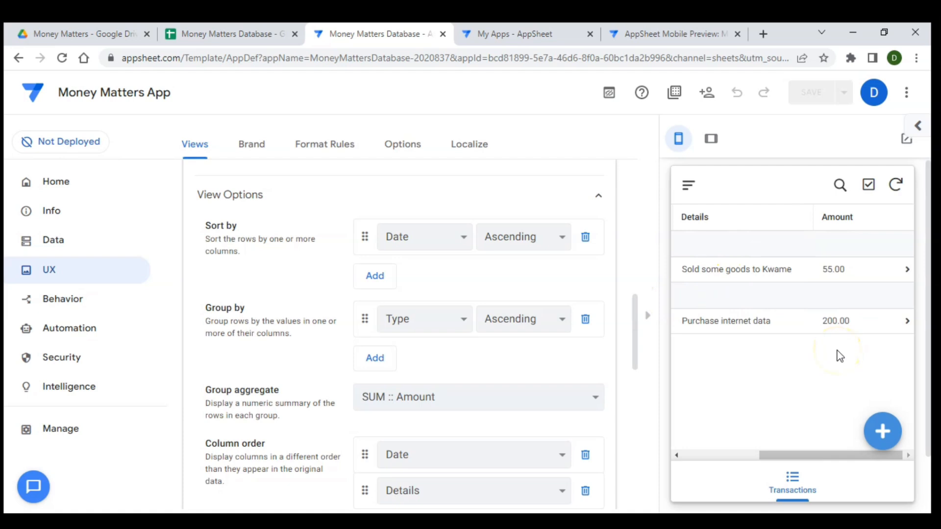
scroll(840, 355, "left", 3)
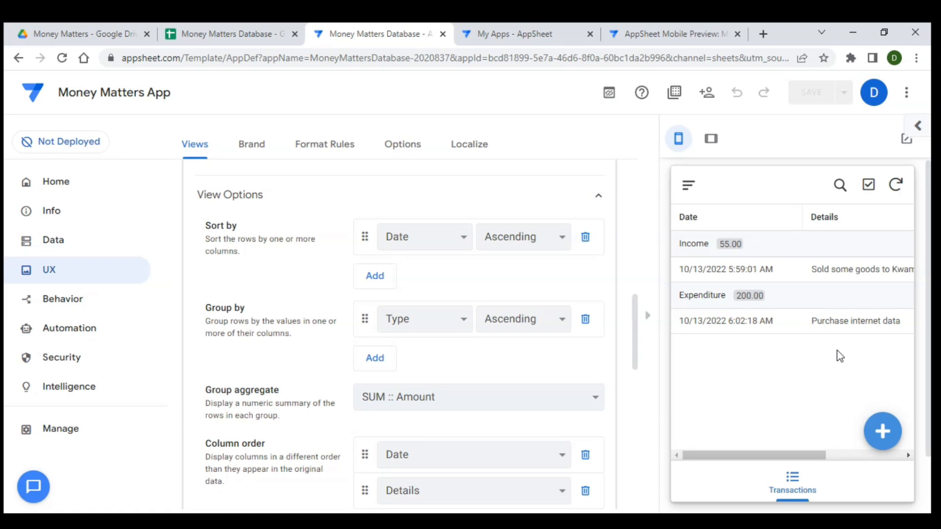
left_click(827, 356)
- Review the Summary Page, Transactions and Modes views in the finished app's mobile preview, and return to the Money Matters App editor
left_click(692, 29)
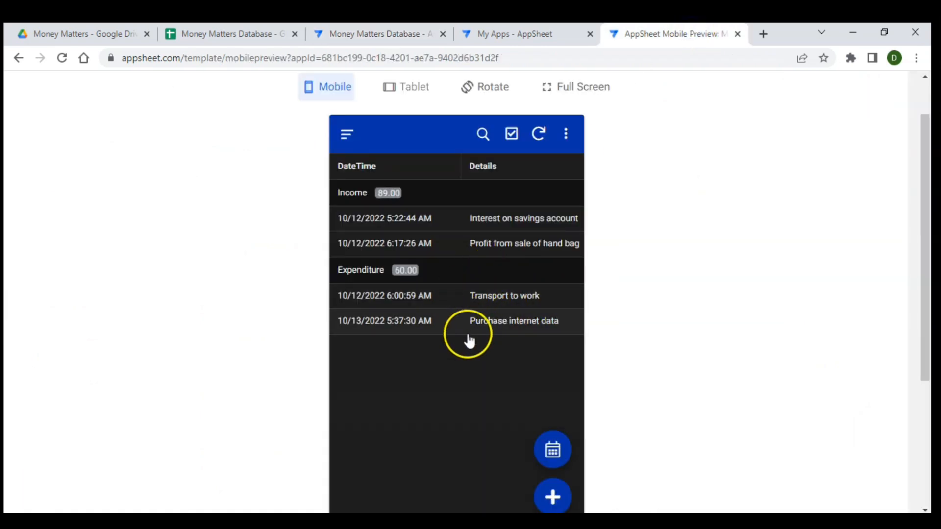
scroll(468, 341, "down", 2)
left_click(378, 484)
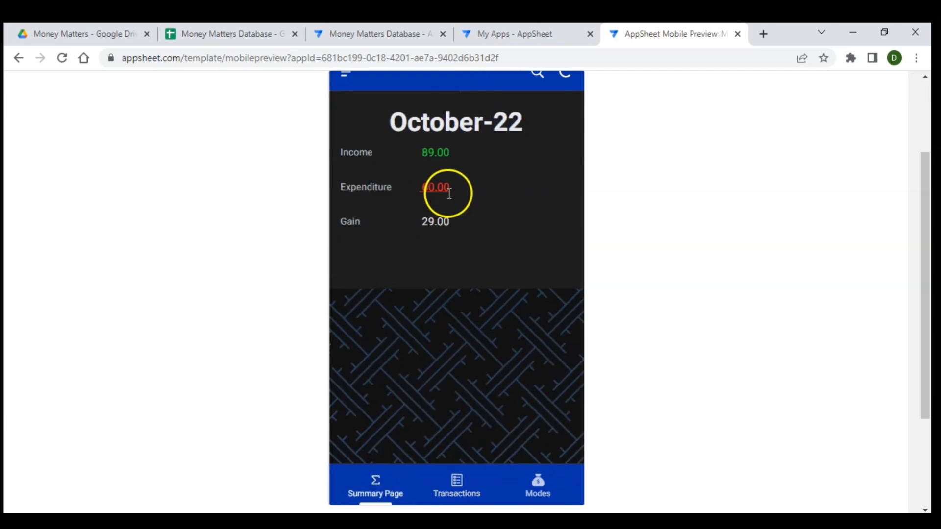
left_click(460, 474)
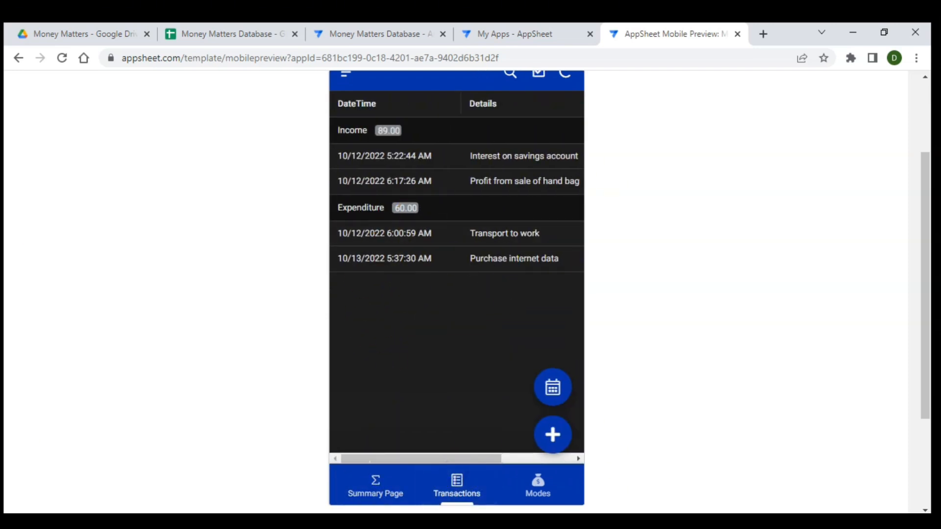
left_click(544, 496)
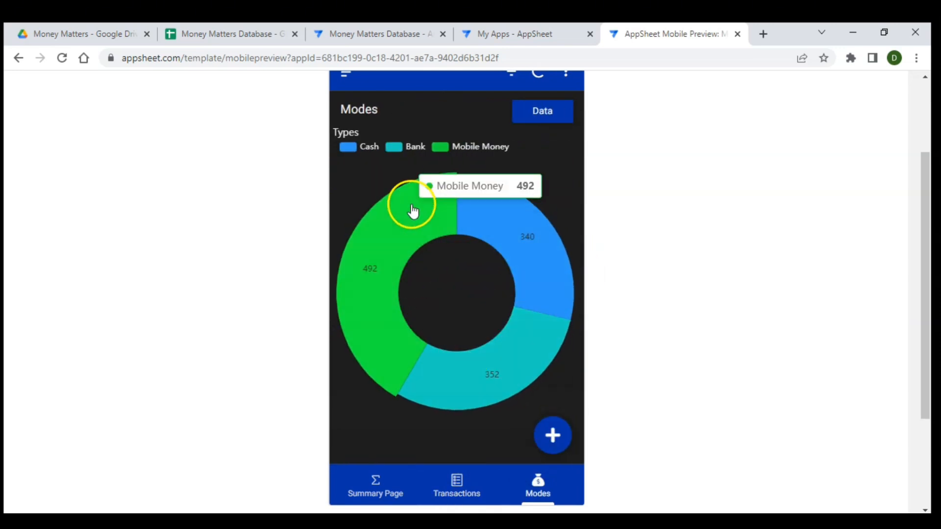
left_click(363, 28)
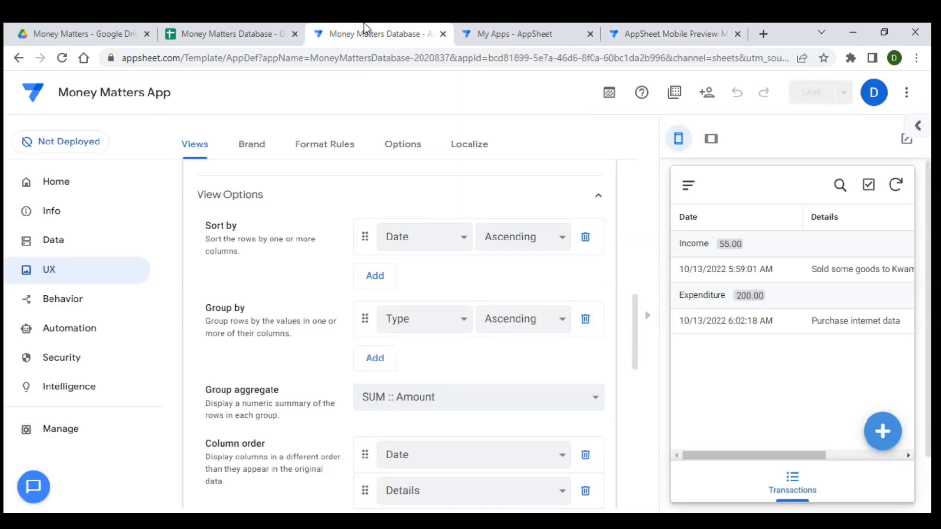